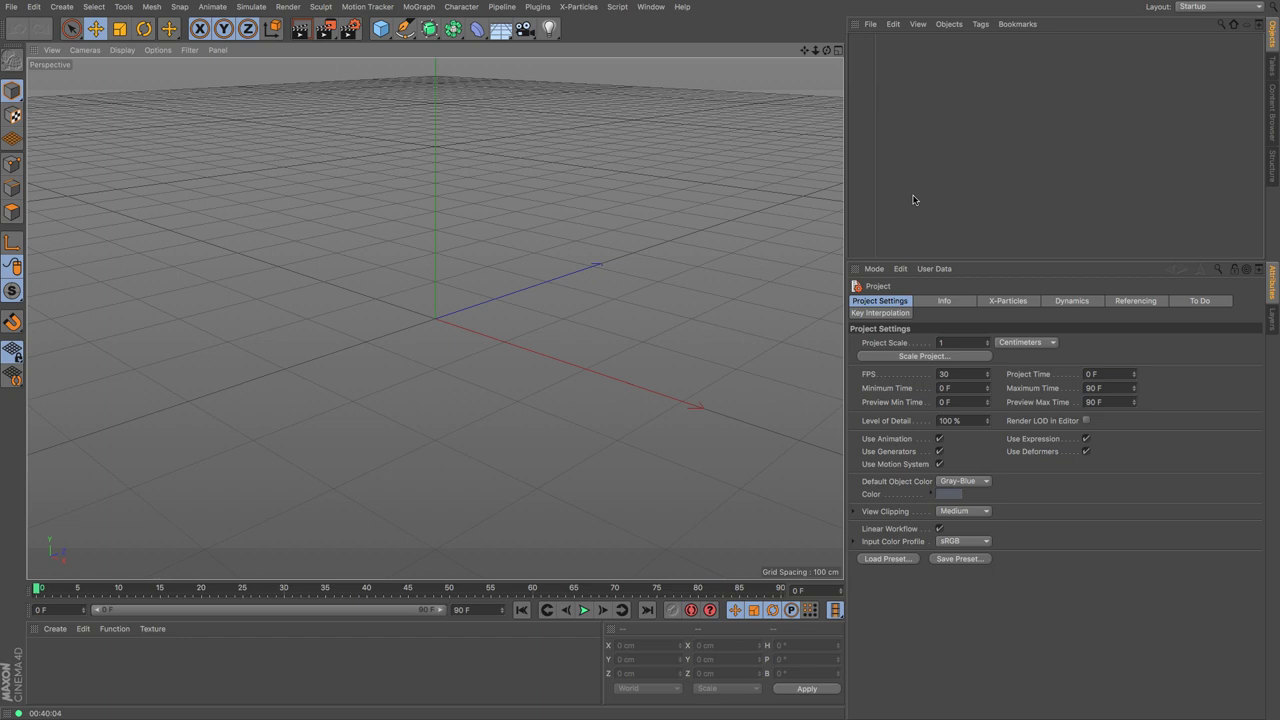
# Add a cube primitive to the empty scene.
pyautogui.click(383, 32)
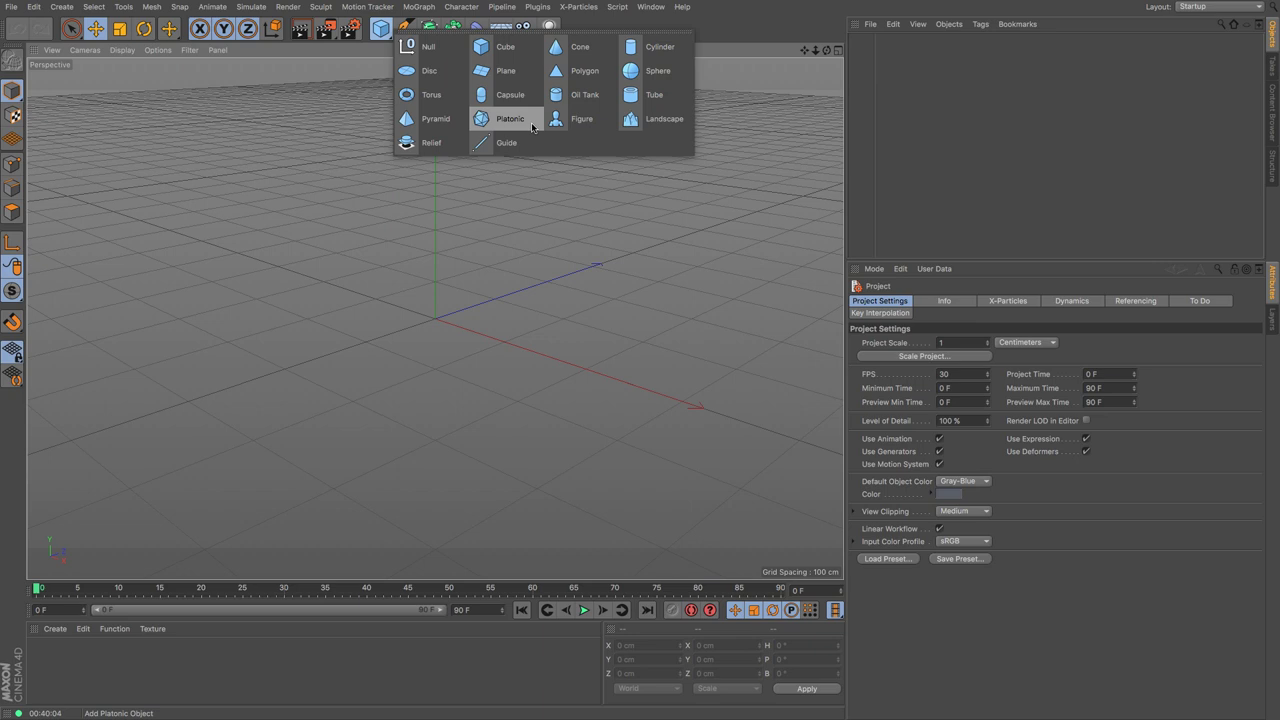
pyautogui.click(511, 57)
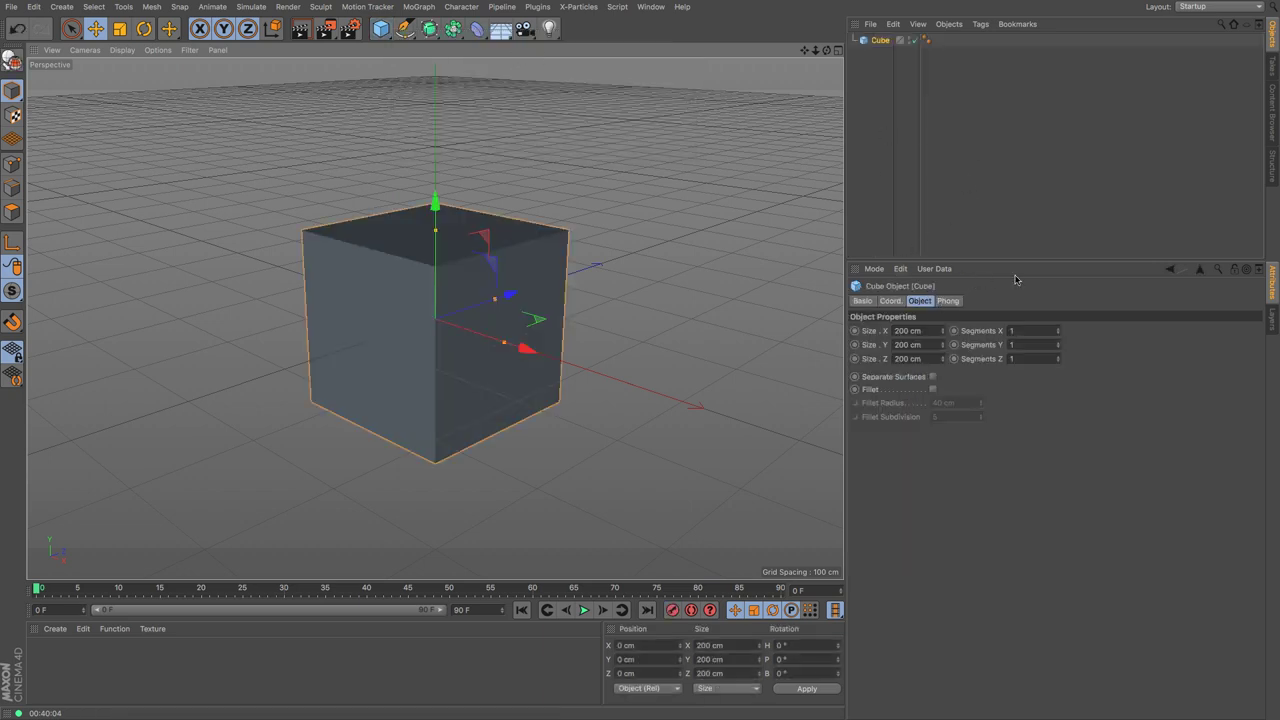
# Toggle the cube's Enabled and X-Ray options, restore both, and view its Use Color choices and coordinates.
pyautogui.click(862, 301)
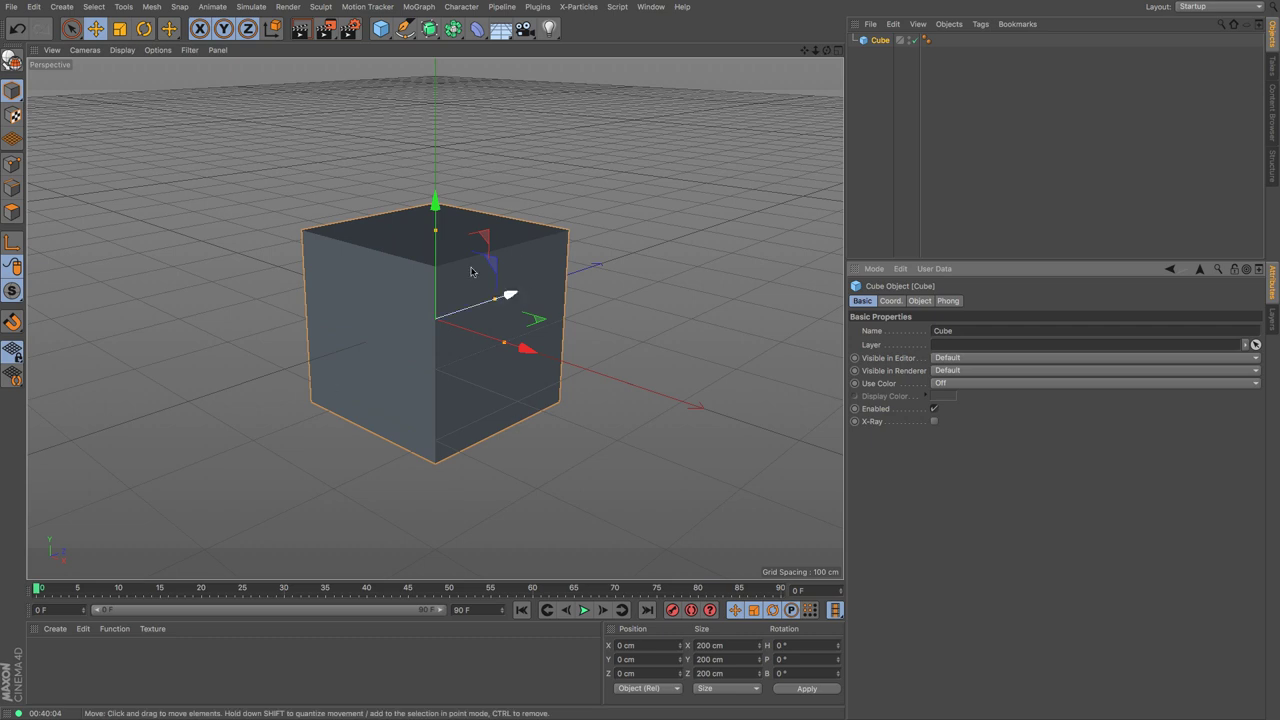
pyautogui.click(968, 384)
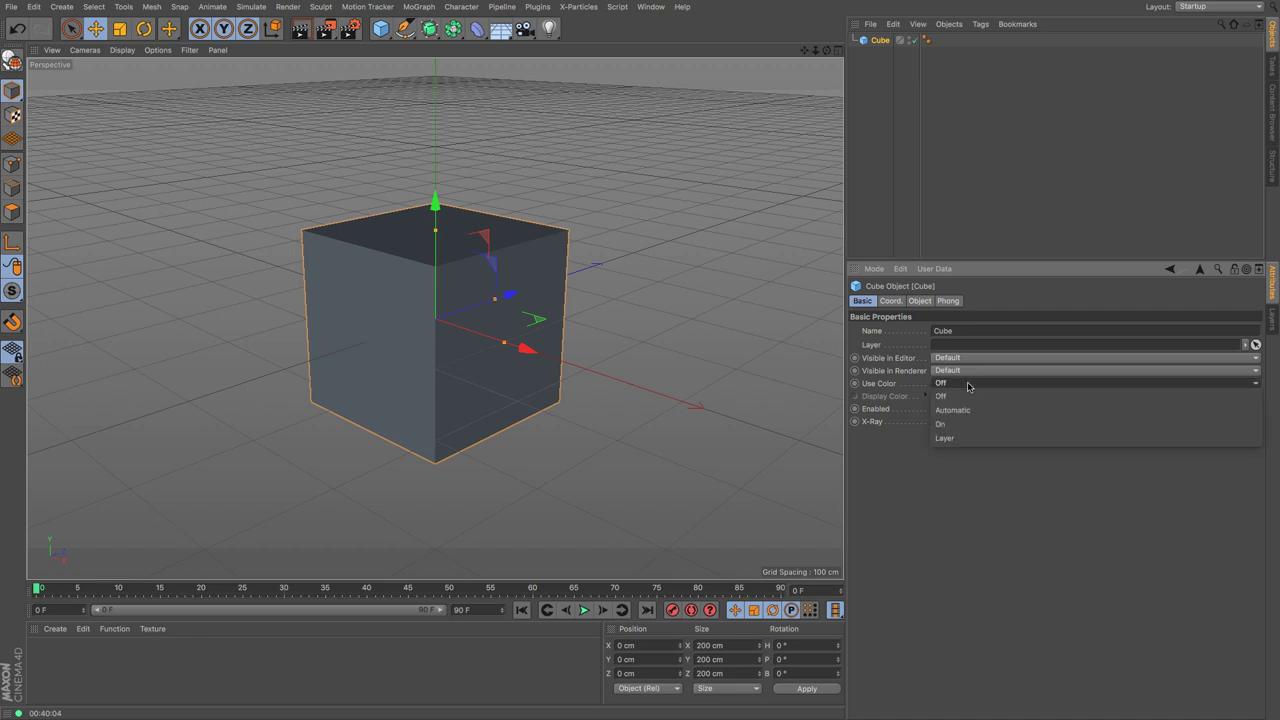
pyautogui.click(999, 534)
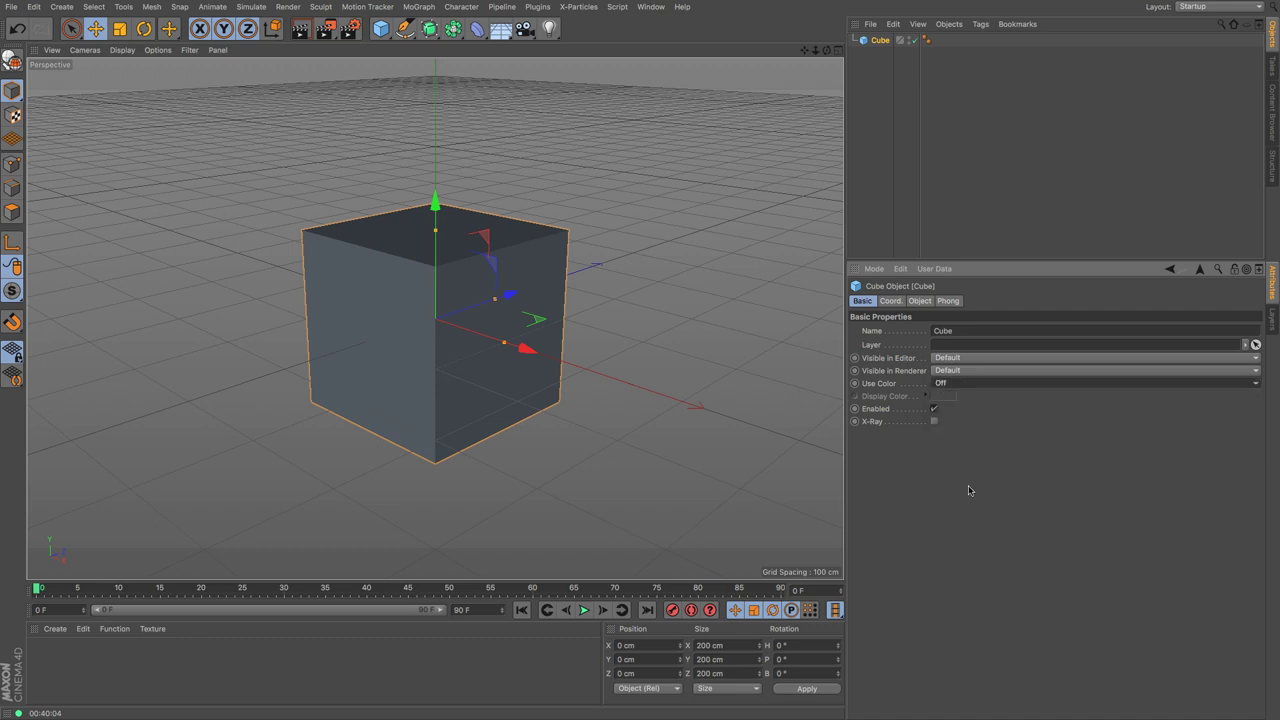
pyautogui.click(934, 410)
pyautogui.click(934, 410)
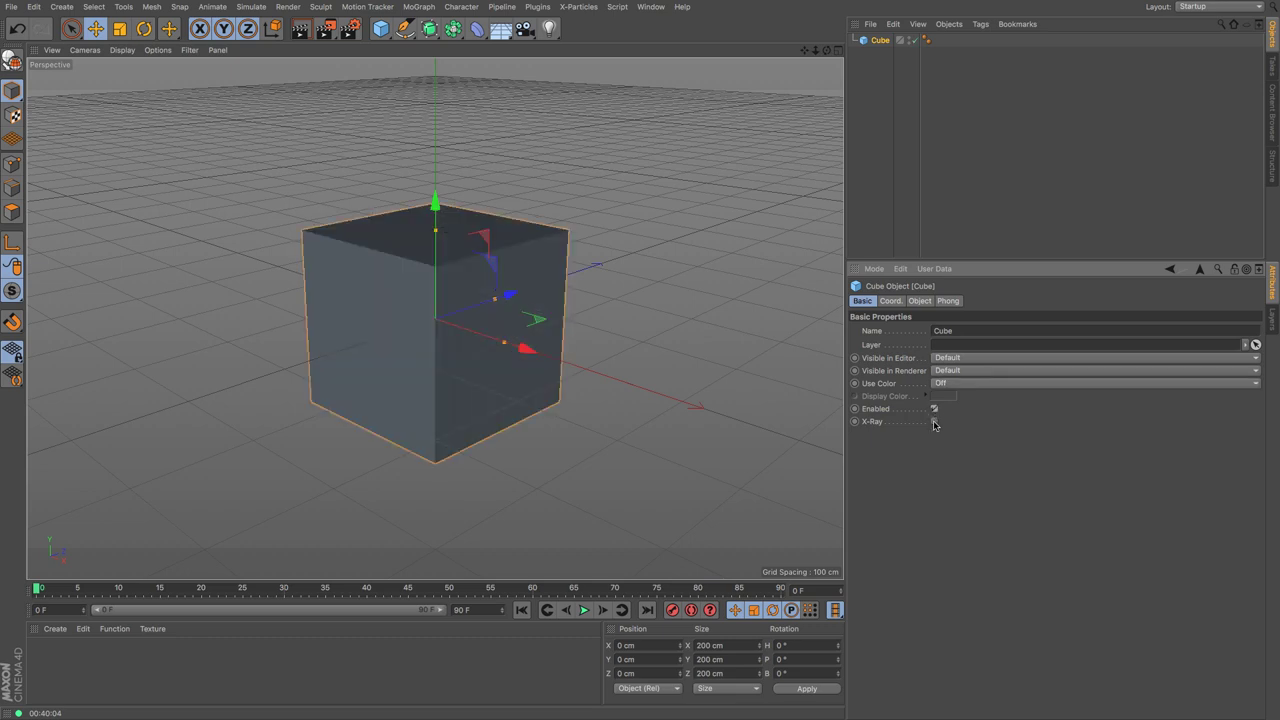
pyautogui.click(934, 422)
pyautogui.click(934, 422)
pyautogui.click(891, 301)
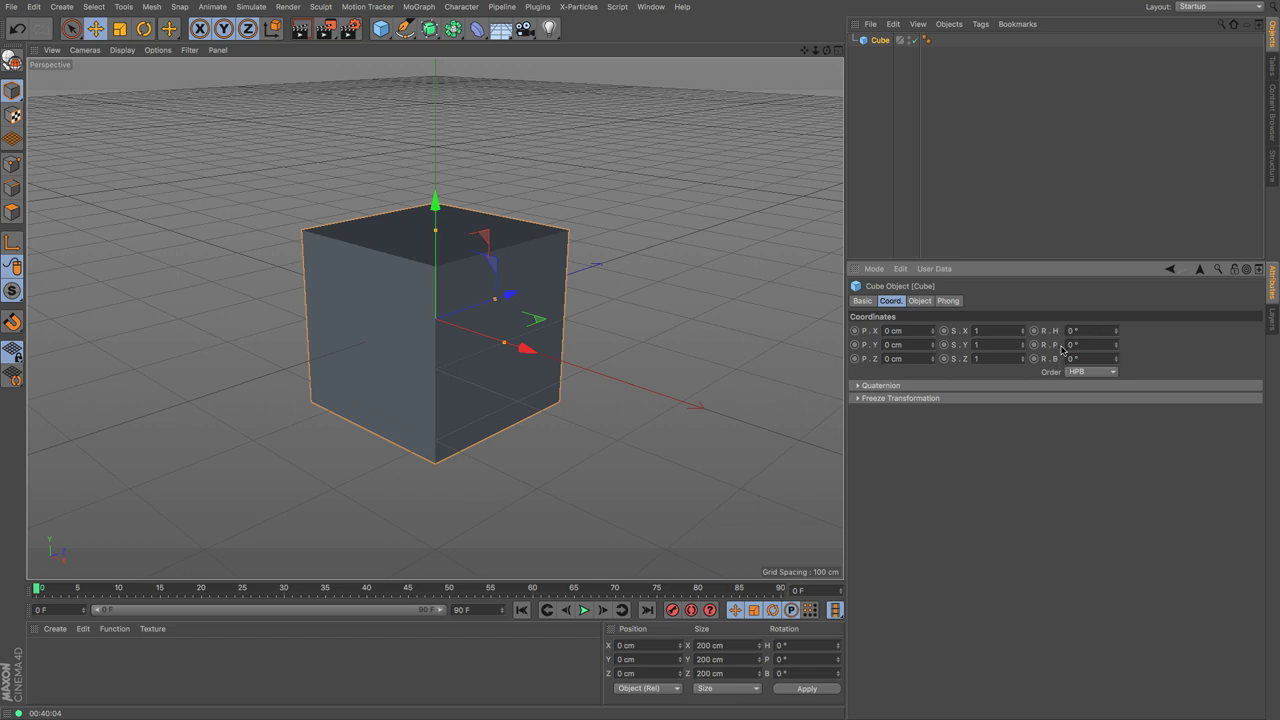
# Stretch the cube to an X size of 500 cm, then shorten it to about 411 cm in the viewport.
pyautogui.click(921, 301)
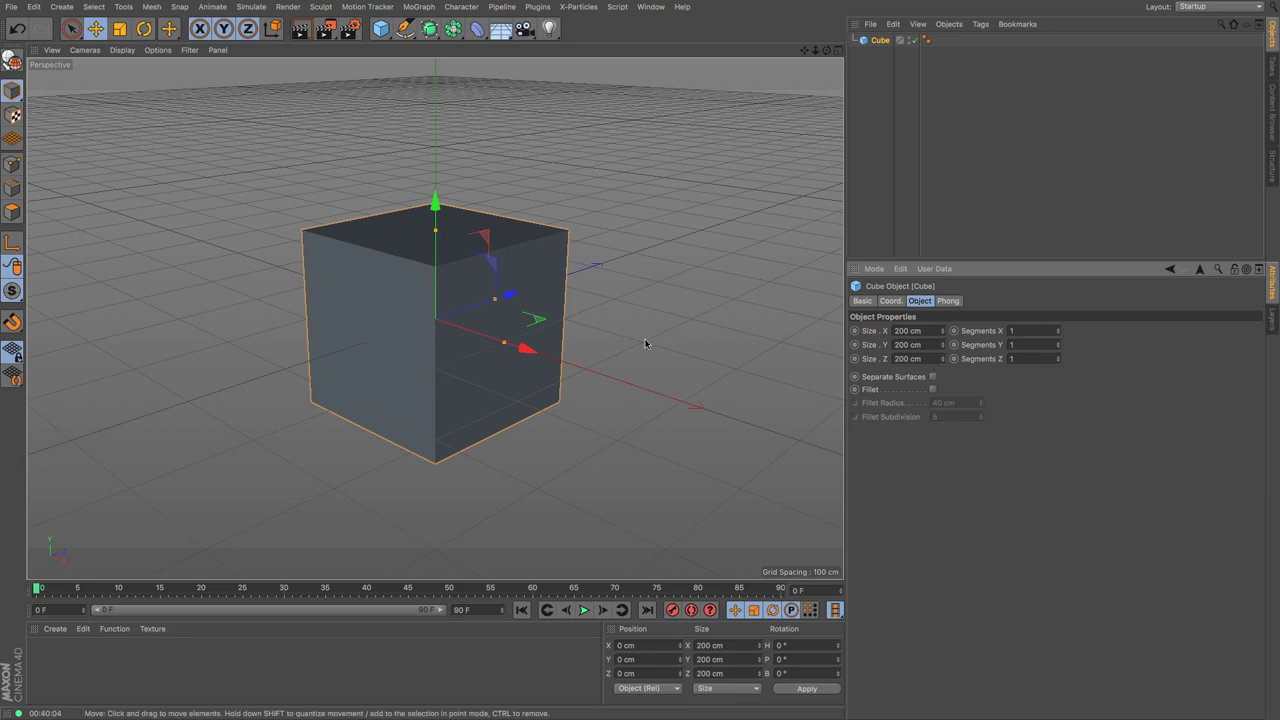
pyautogui.moveTo(942, 334); pyautogui.dragTo(942, 278)
pyautogui.doubleClick(934, 331)
pyautogui.write('5')
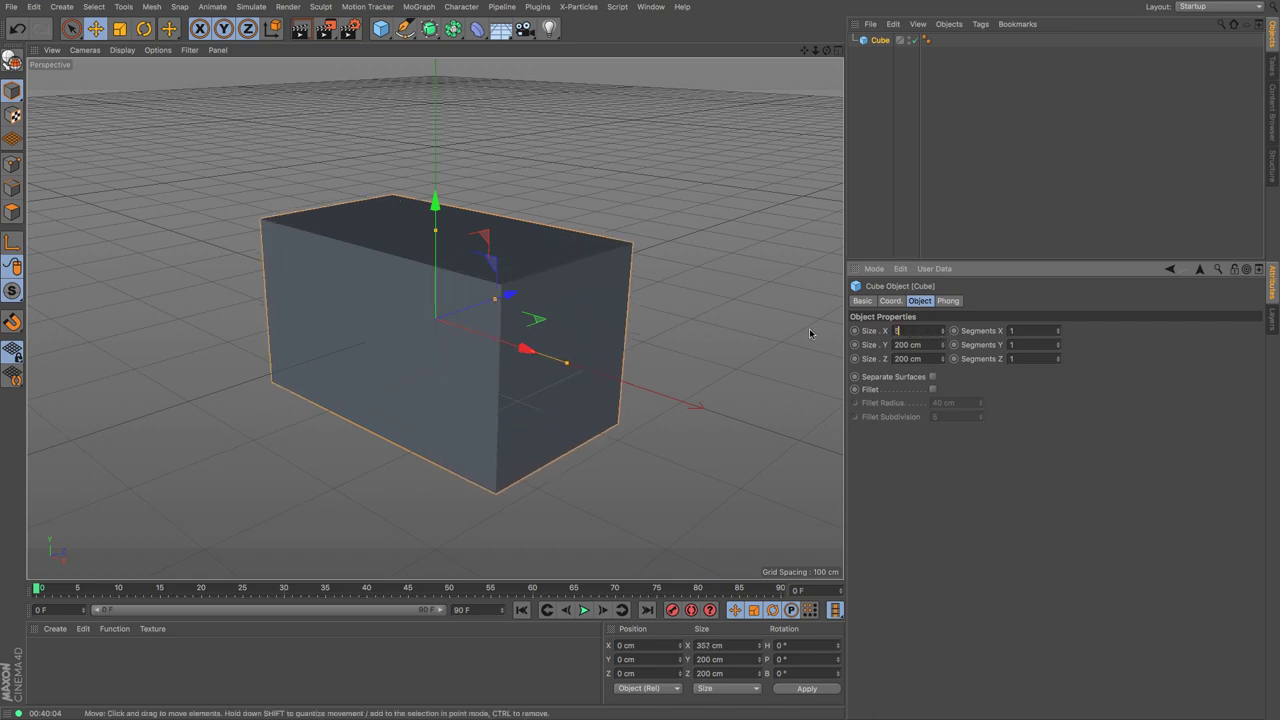
pyautogui.write('00')
pyautogui.press('Return')
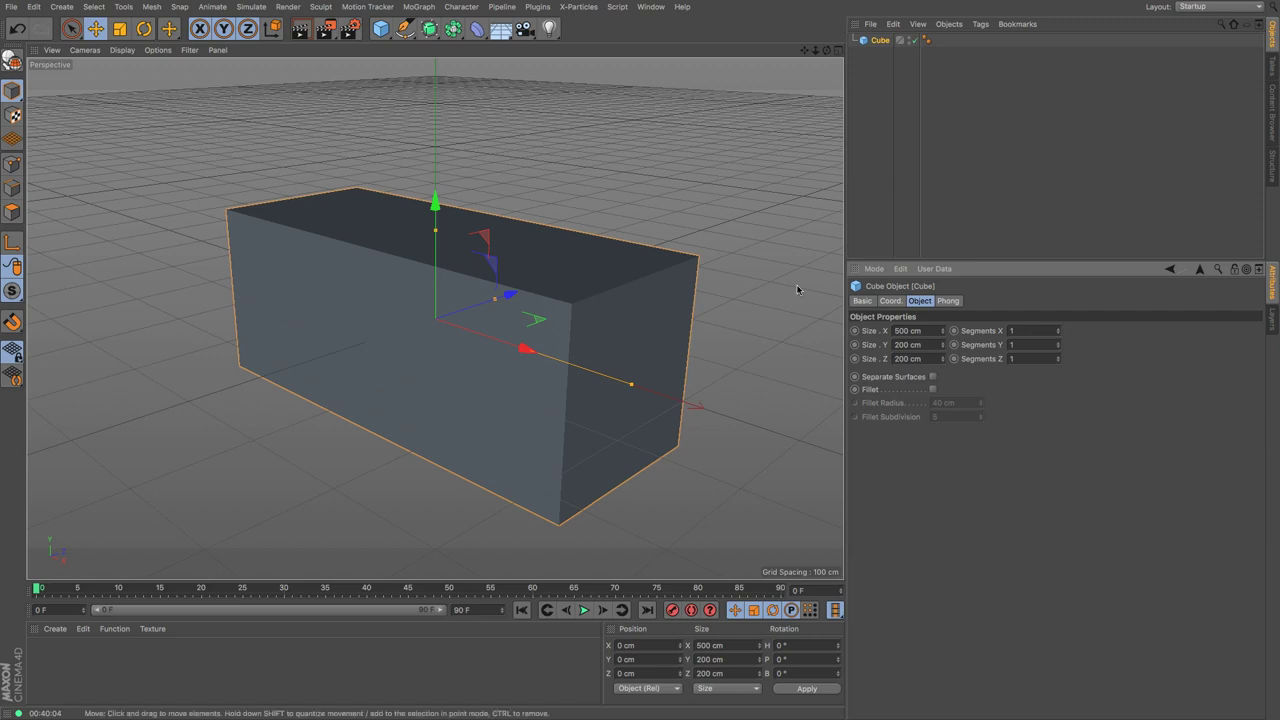
pyautogui.moveTo(629, 386); pyautogui.dragTo(599, 358)
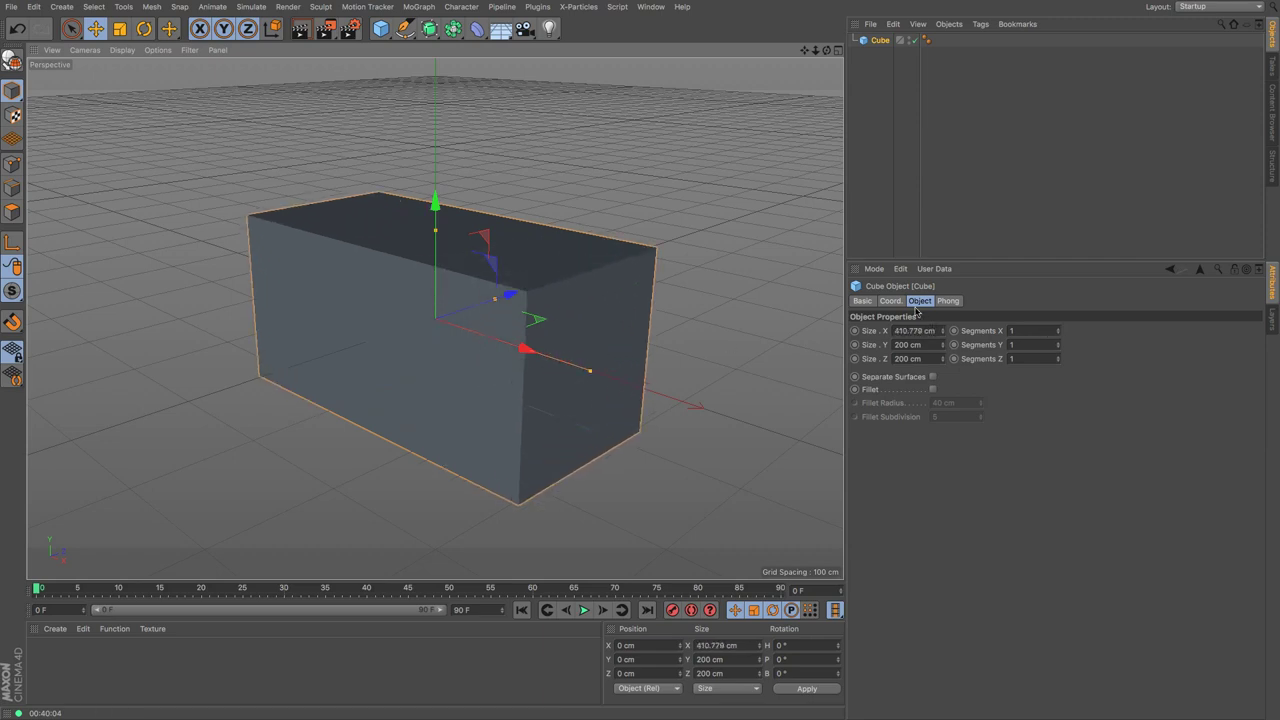
# Set the cube's X, Y and Z segments to 2 and display the viewport in Gouraud Shading (Lines).
pyautogui.click(1058, 328)
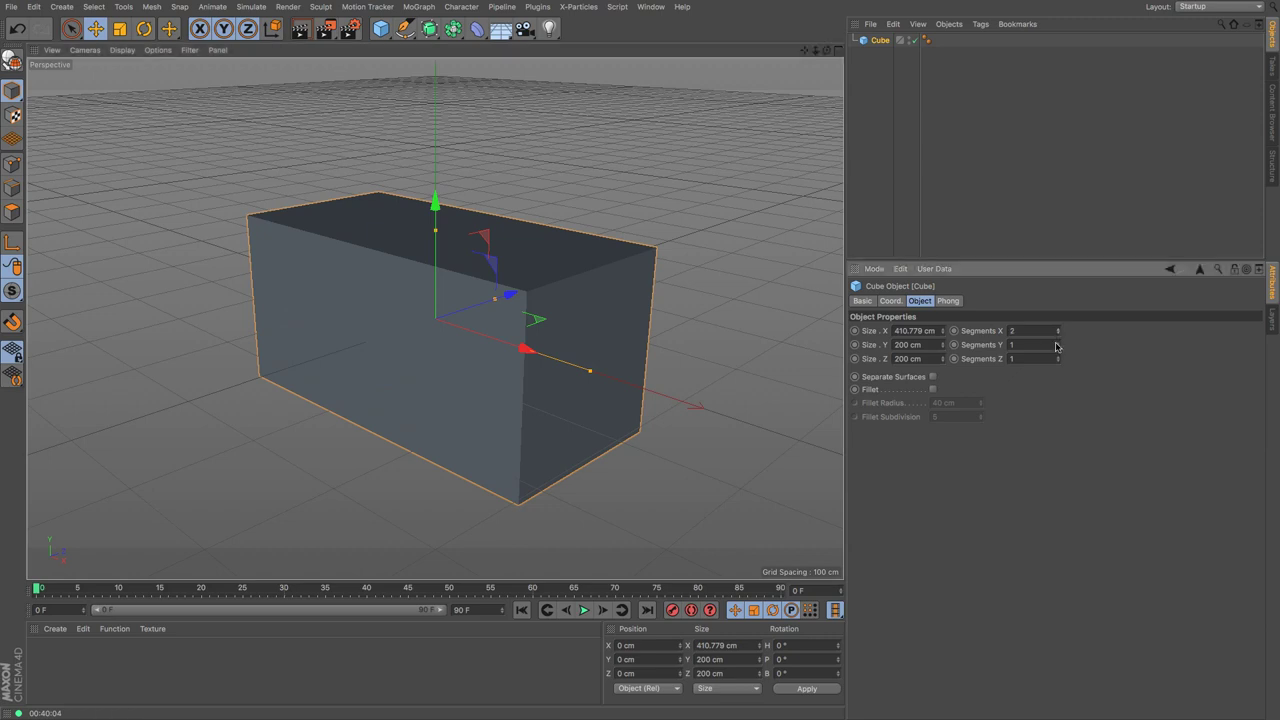
pyautogui.click(1058, 356)
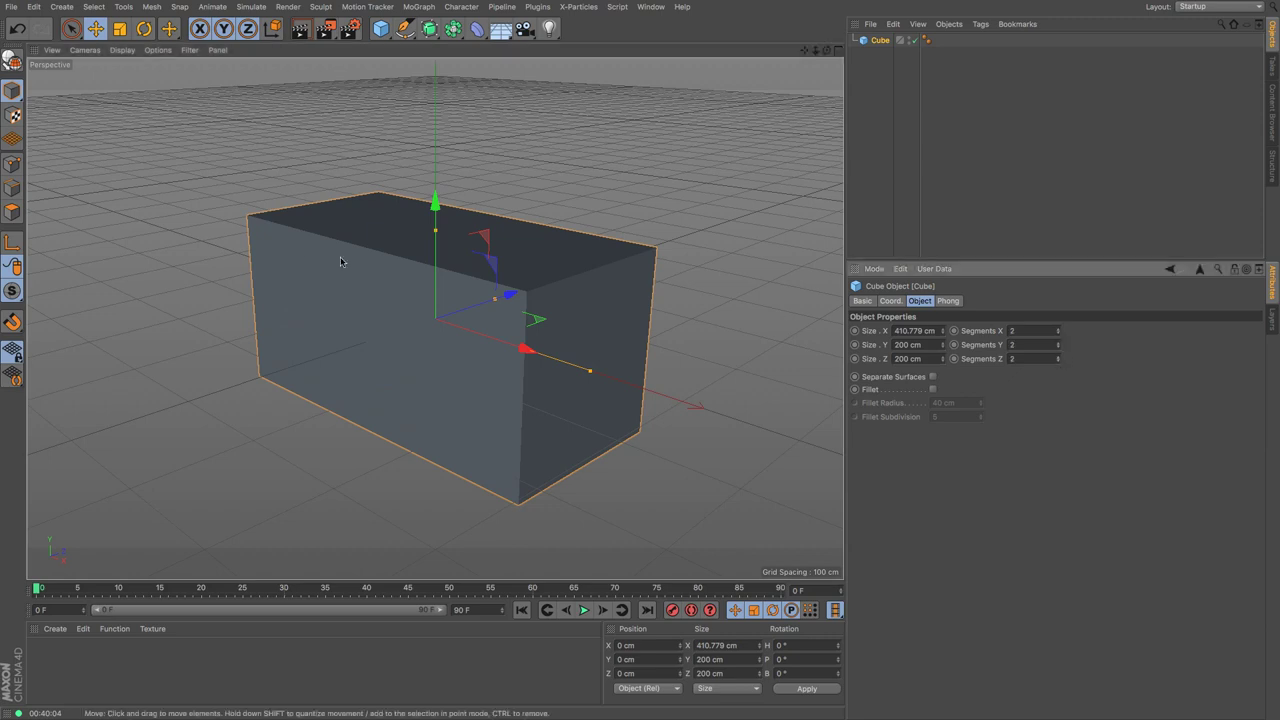
pyautogui.click(121, 51)
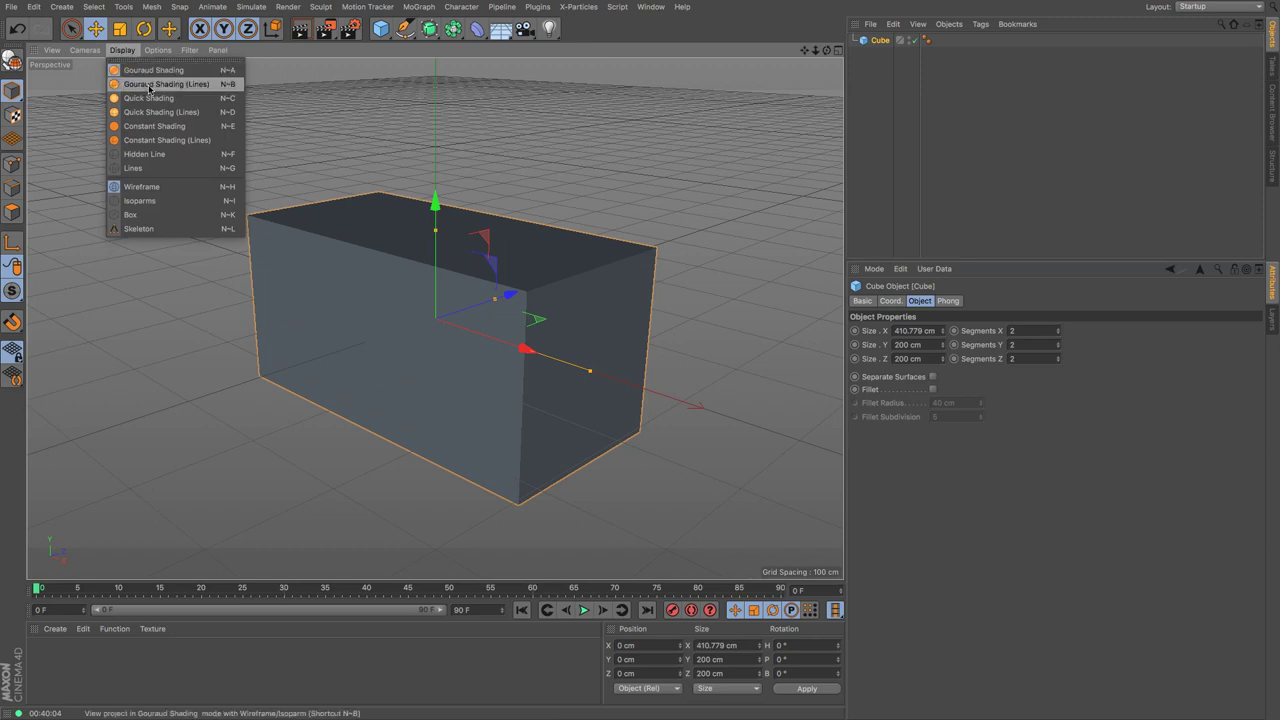
pyautogui.click(149, 86)
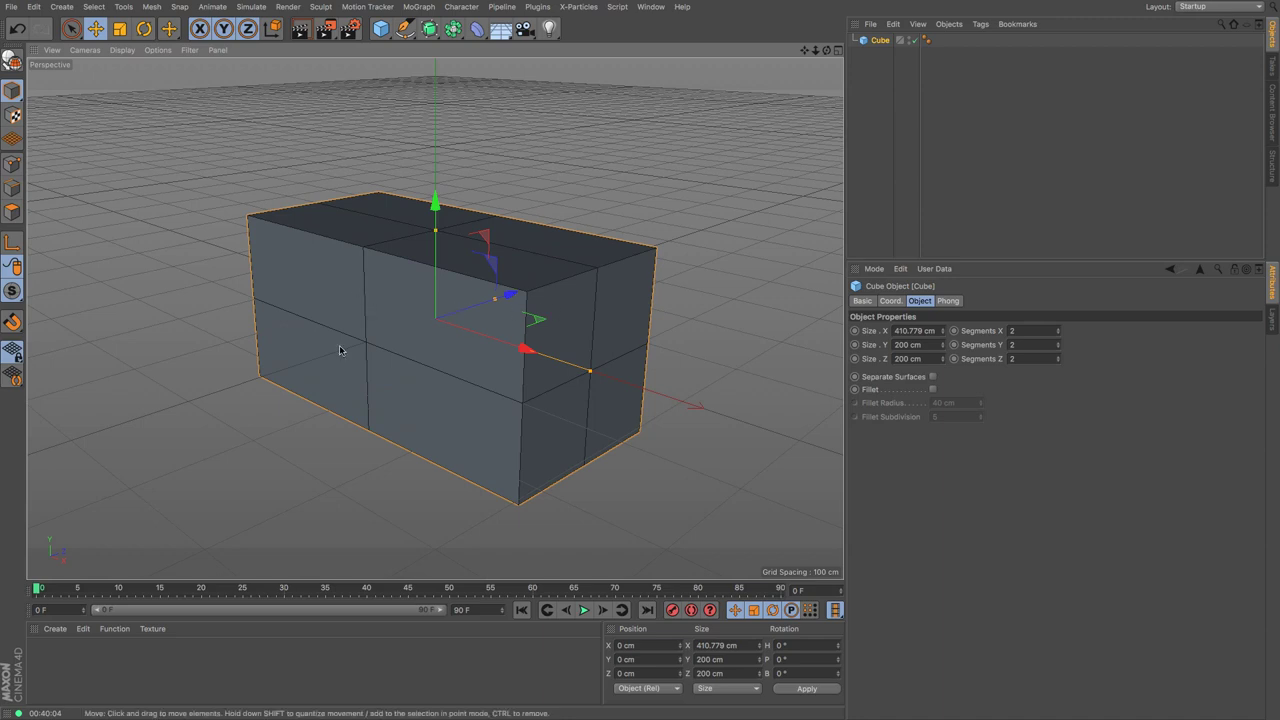
# Reduce the cube's X, Y and Z segments to 1 each.
pyautogui.click(1058, 333)
pyautogui.click(1058, 347)
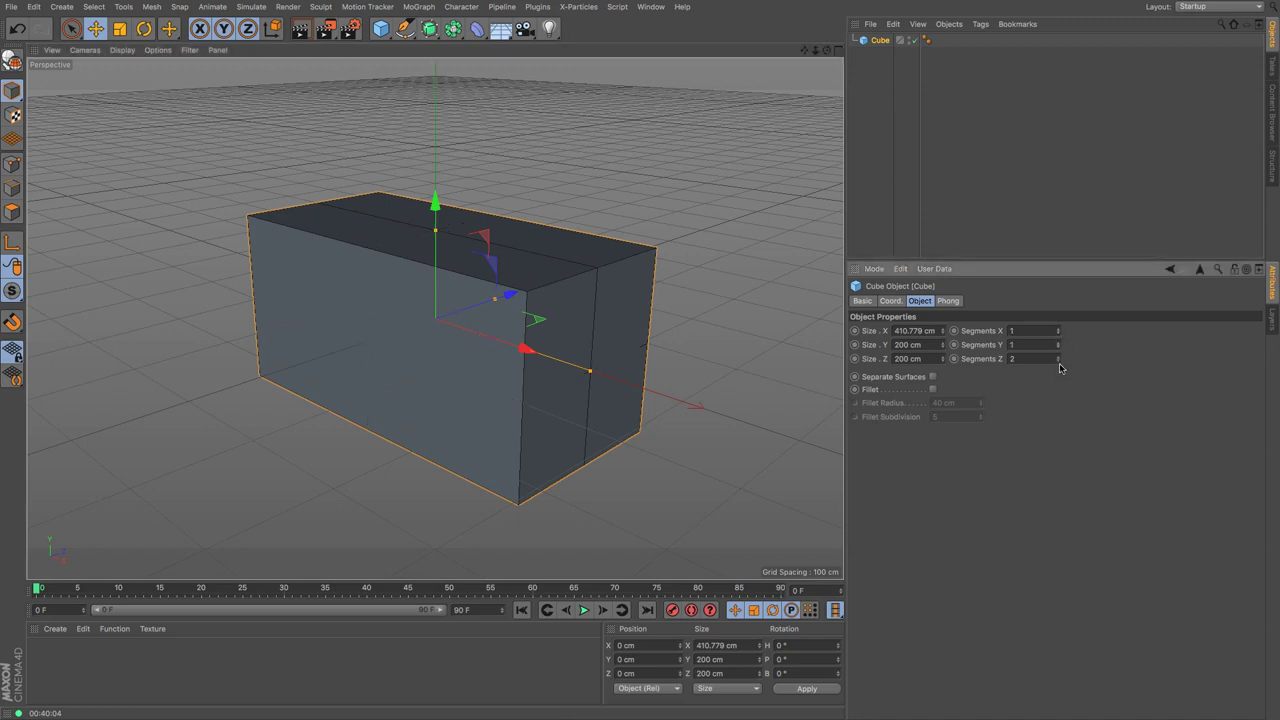
pyautogui.click(1058, 361)
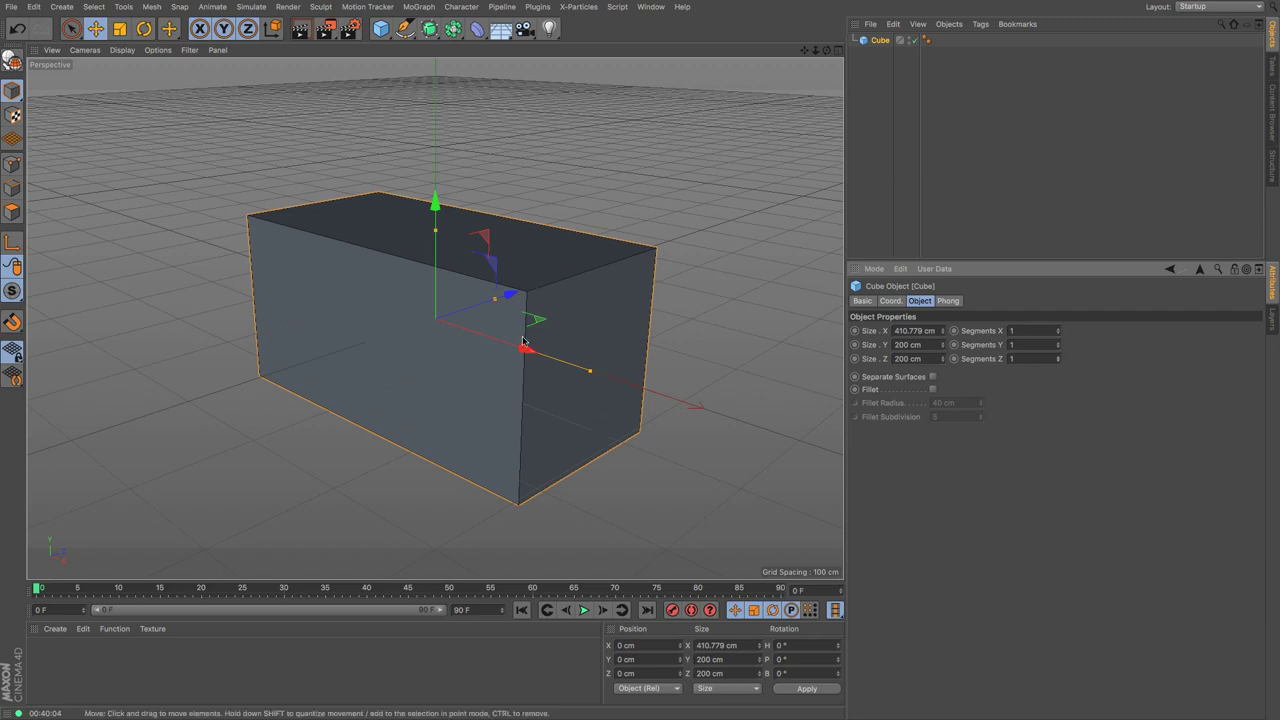
# Raise the cube's X, Y and Z segments to 4 each.
pyautogui.click(1058, 356)
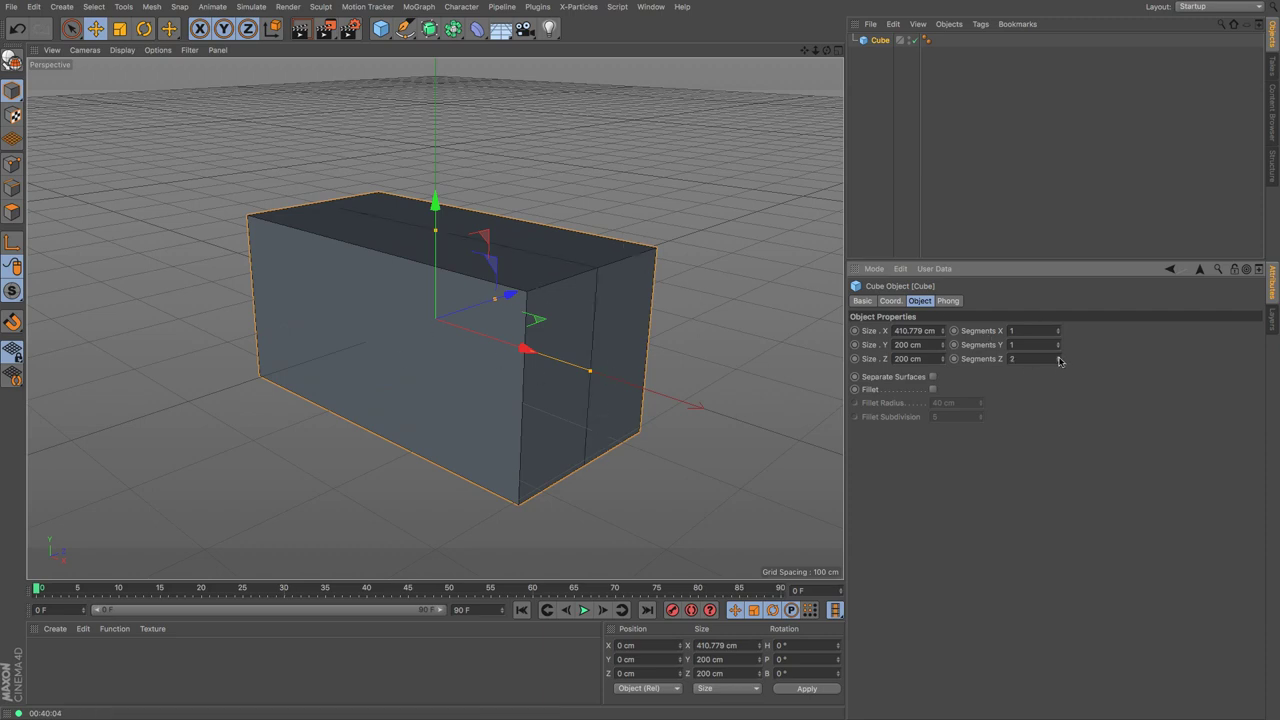
pyautogui.click(1058, 356)
pyautogui.click(1058, 356)
pyautogui.click(1057, 345)
pyautogui.click(1057, 345)
pyautogui.click(1057, 345)
pyautogui.click(1058, 332)
pyautogui.click(1058, 332)
pyautogui.click(1058, 332)
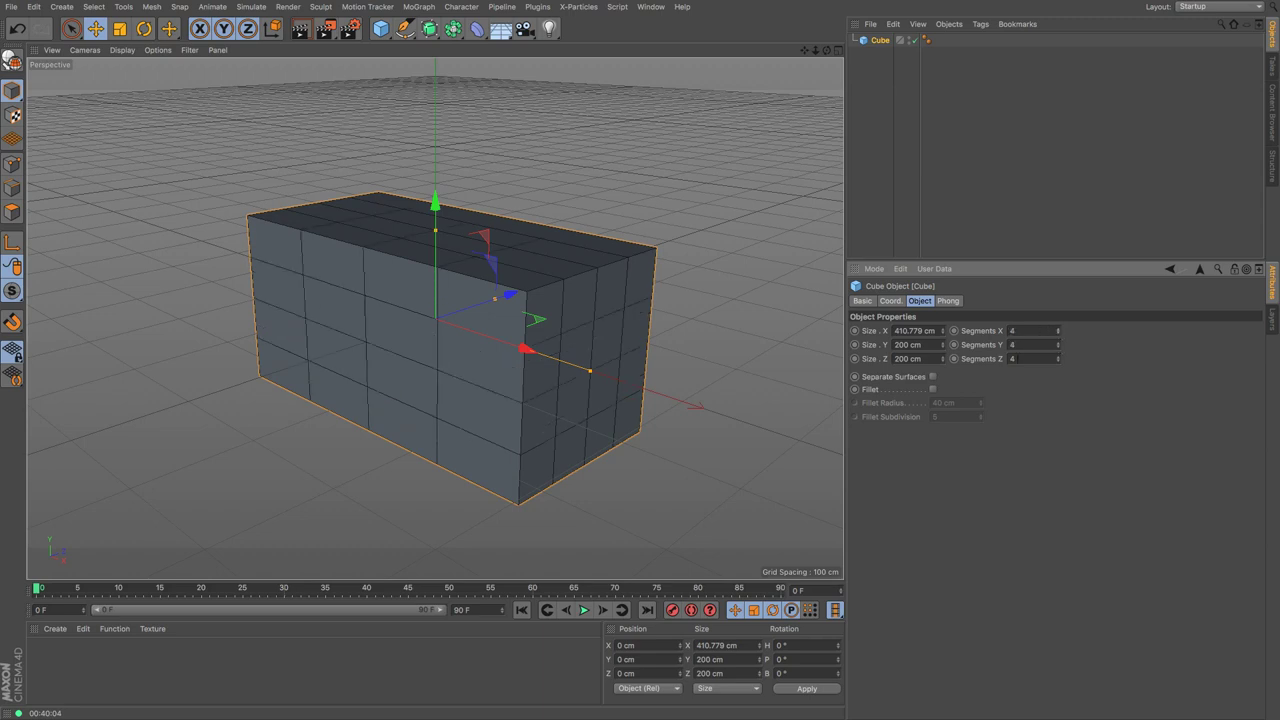
# Enable the cube's fillet with a radius of 25 cm and a subdivision of 34.
pyautogui.click(932, 377)
pyautogui.click(932, 390)
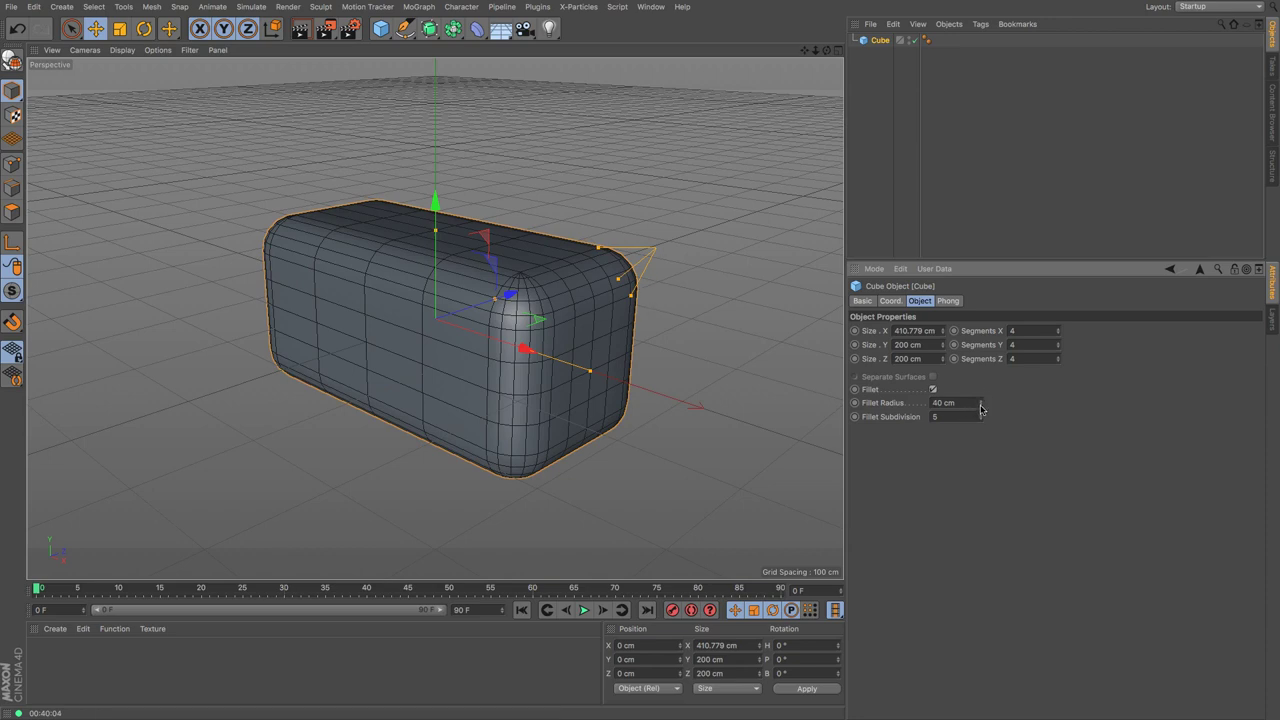
pyautogui.moveTo(981, 405)
pyautogui.mouseDown()
pyautogui.moveTo(981, 382)
pyautogui.moveTo(981, 428)
pyautogui.moveTo(981, 398)
pyautogui.mouseUp()
# Deselect the cube to inspect its rounded edges, then reselect it and view its Phong and object properties.
pyautogui.click(896, 176)
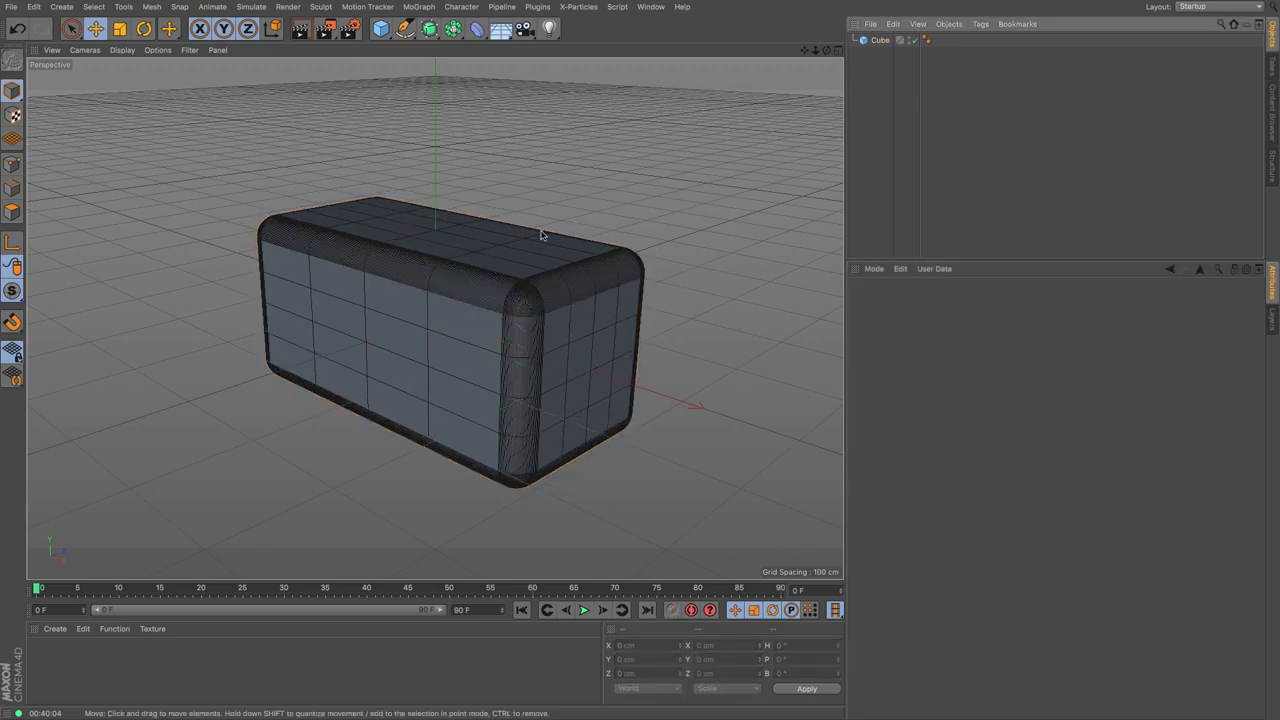
pyautogui.click(880, 40)
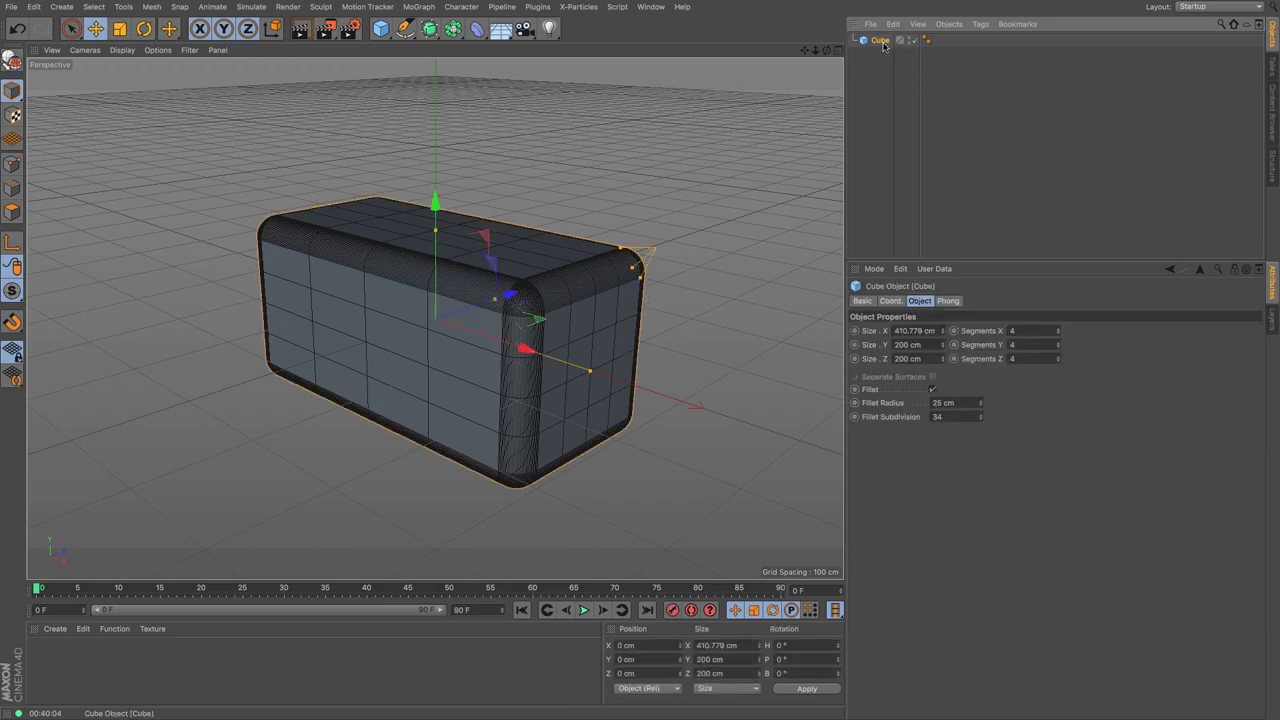
pyautogui.click(947, 302)
pyautogui.click(921, 302)
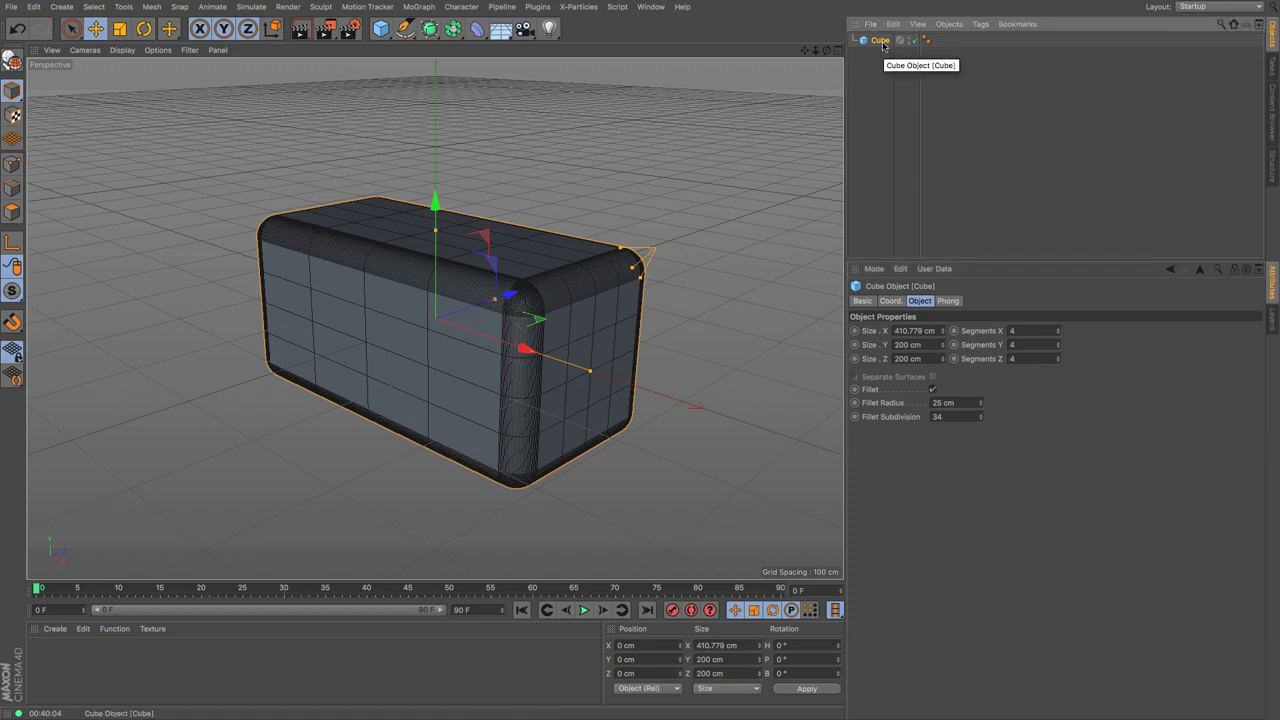
# Delete the cube and add a cone primitive in its place.
pyautogui.press('Delete')
pyautogui.click(380, 28)
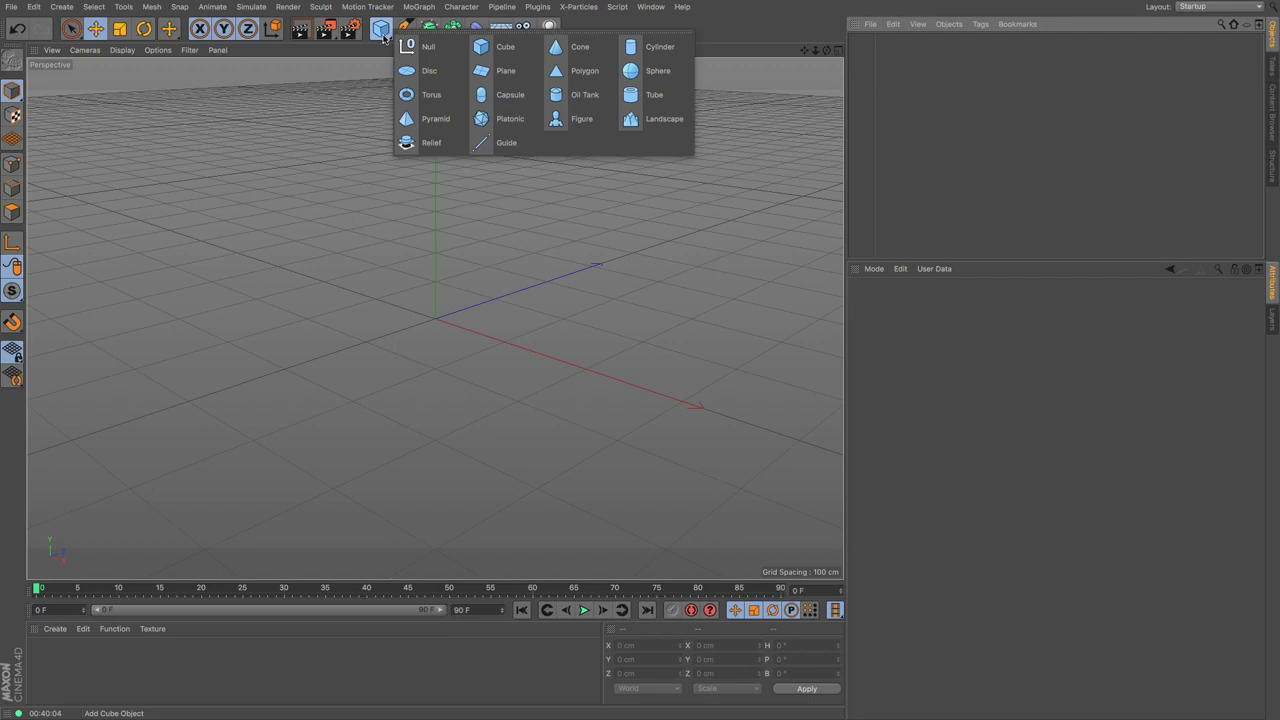
pyautogui.click(598, 48)
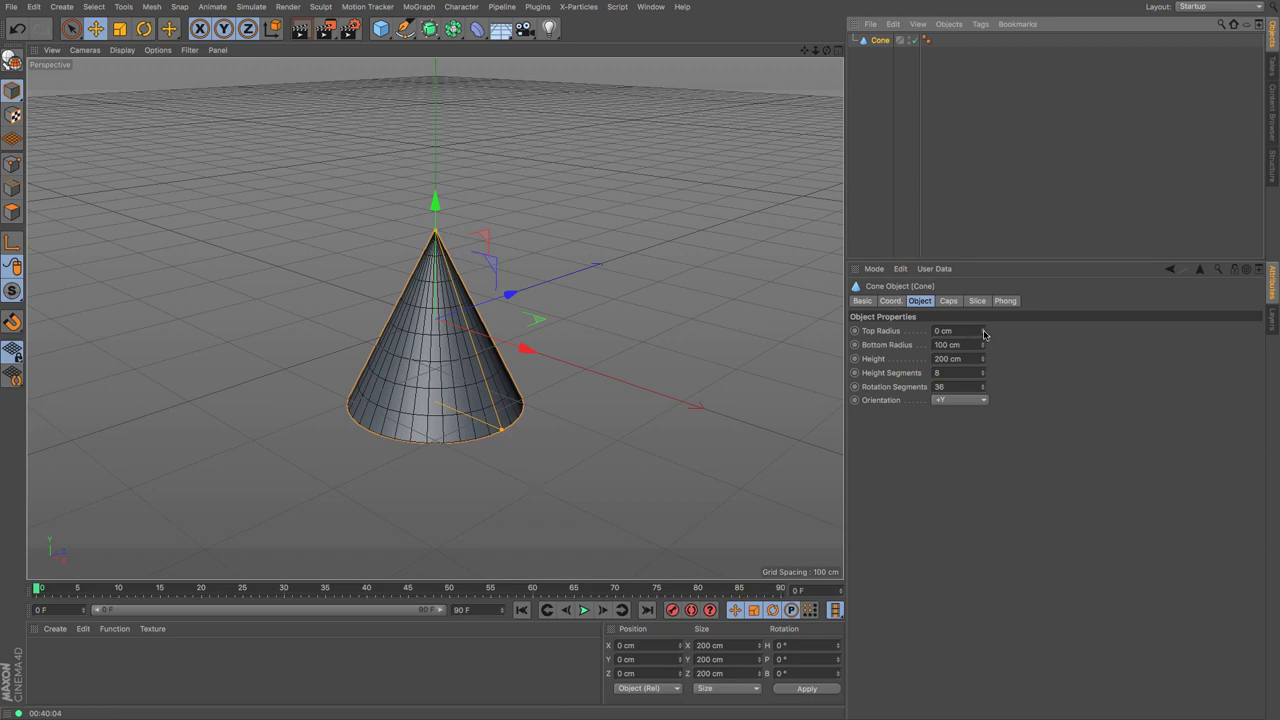
# Reshape the cone to a top radius of about 60 cm, a bottom radius of about 110 cm and a height of about 143 cm.
pyautogui.moveTo(983, 333); pyautogui.dragTo(983, 295)
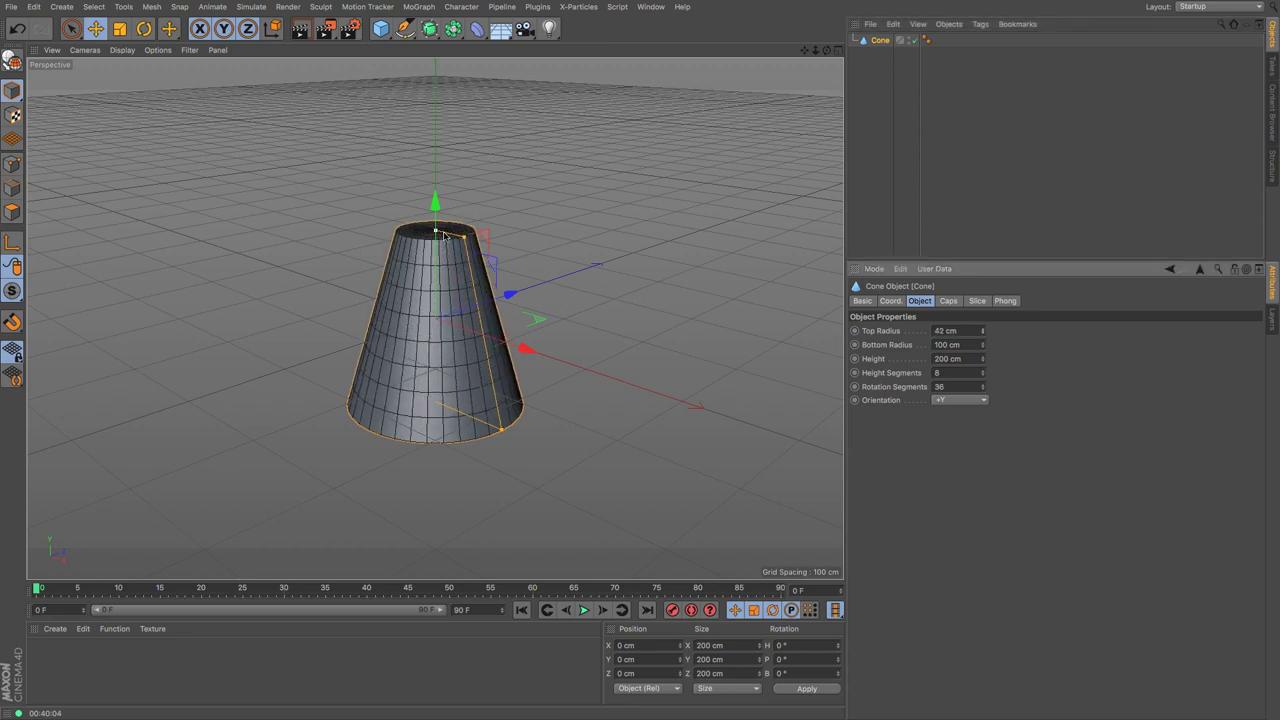
pyautogui.moveTo(463, 237)
pyautogui.mouseDown()
pyautogui.moveTo(569, 260)
pyautogui.moveTo(478, 249)
pyautogui.mouseUp()
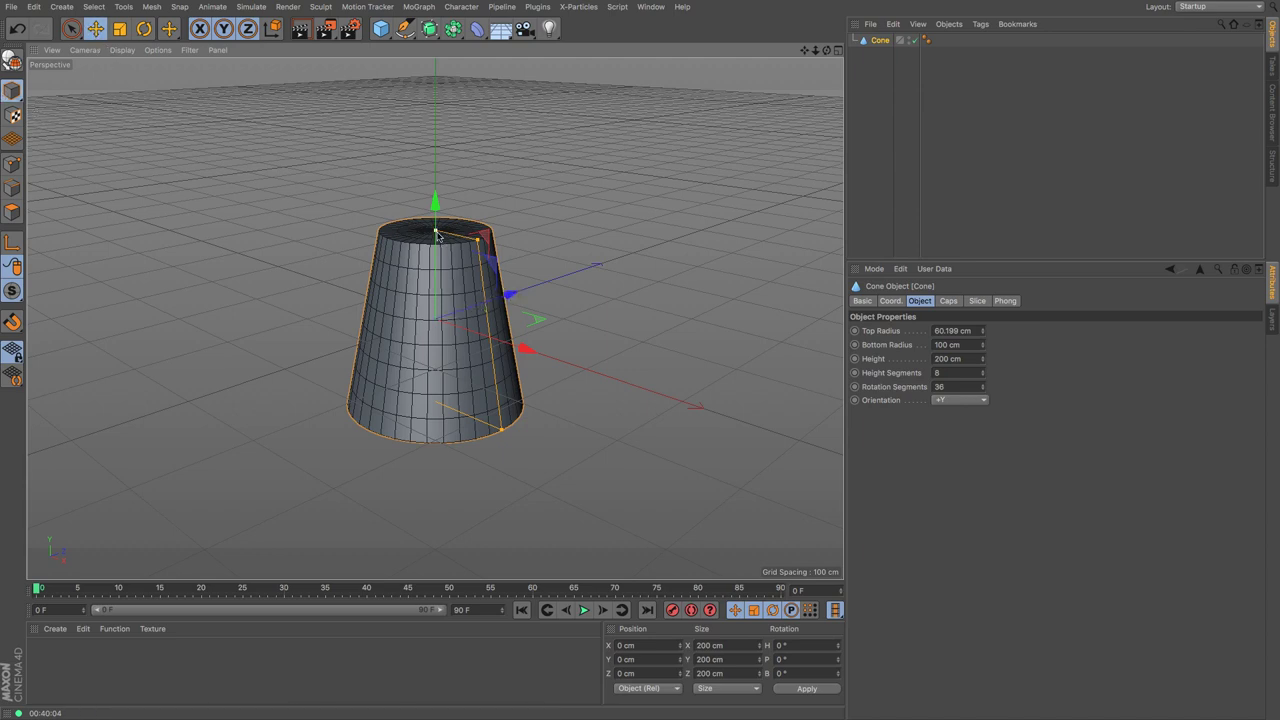
pyautogui.moveTo(436, 234)
pyautogui.mouseDown()
pyautogui.moveTo(436, 280)
pyautogui.moveTo(436, 258)
pyautogui.mouseUp()
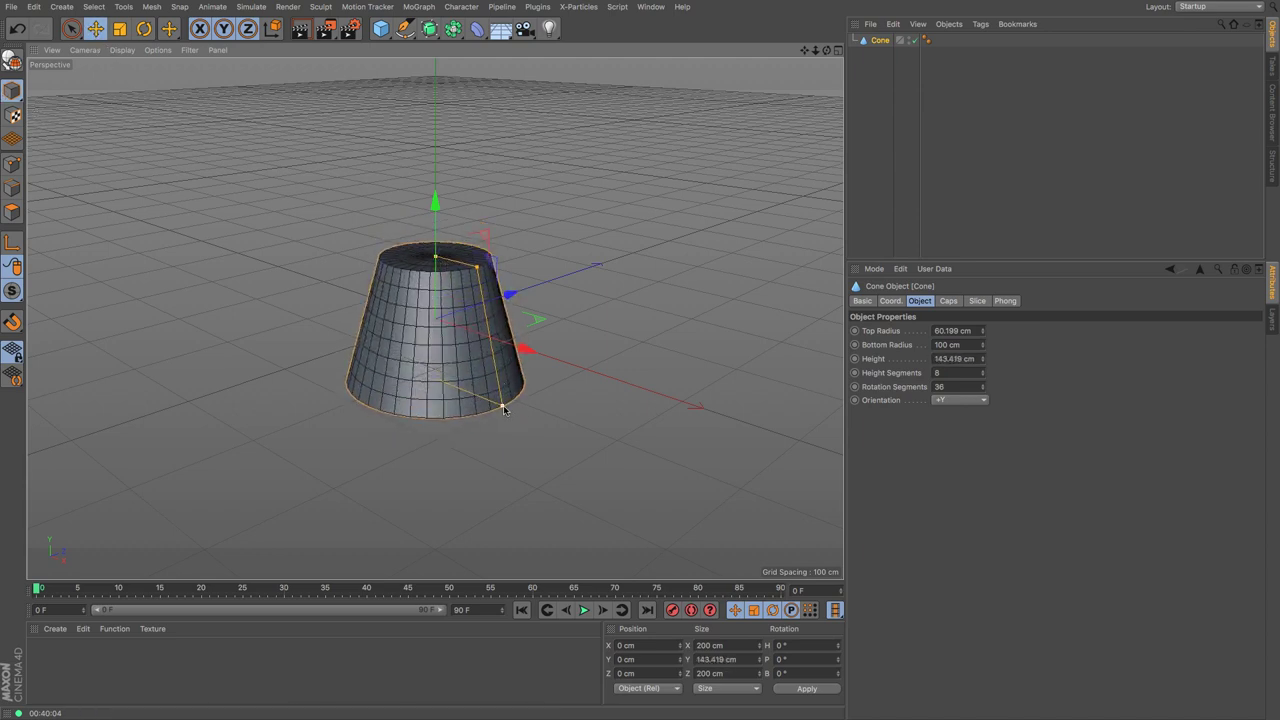
pyautogui.moveTo(504, 410)
pyautogui.mouseDown()
pyautogui.moveTo(464, 396)
pyautogui.moveTo(535, 412)
pyautogui.moveTo(511, 408)
pyautogui.mouseUp()
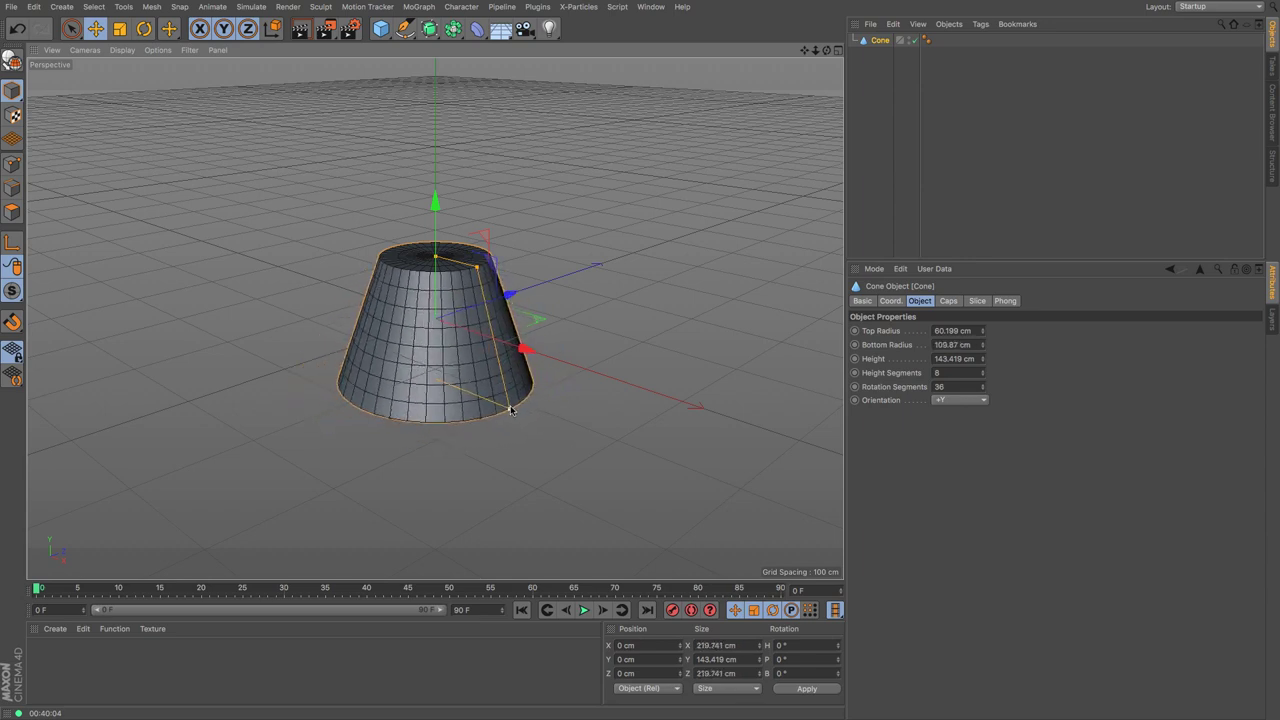
# Reduce the cone to 3 height segments and 9 rotation segments.
pyautogui.click(983, 376)
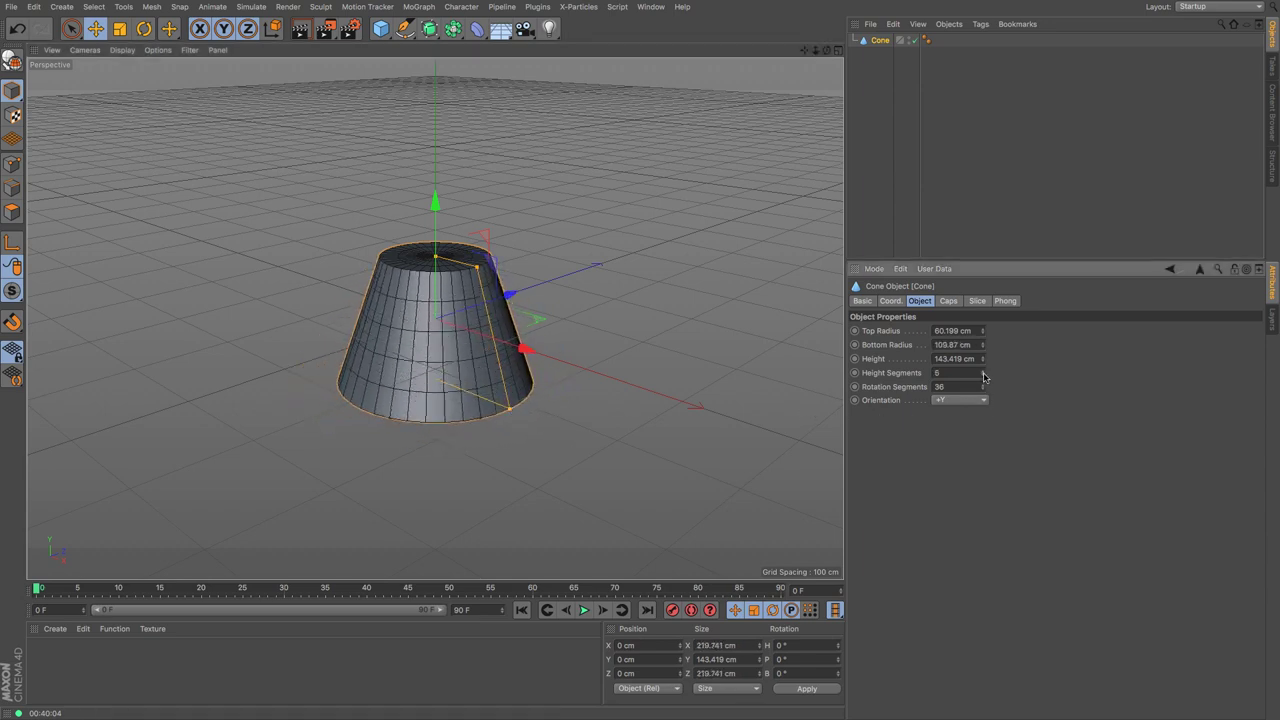
pyautogui.click(983, 377)
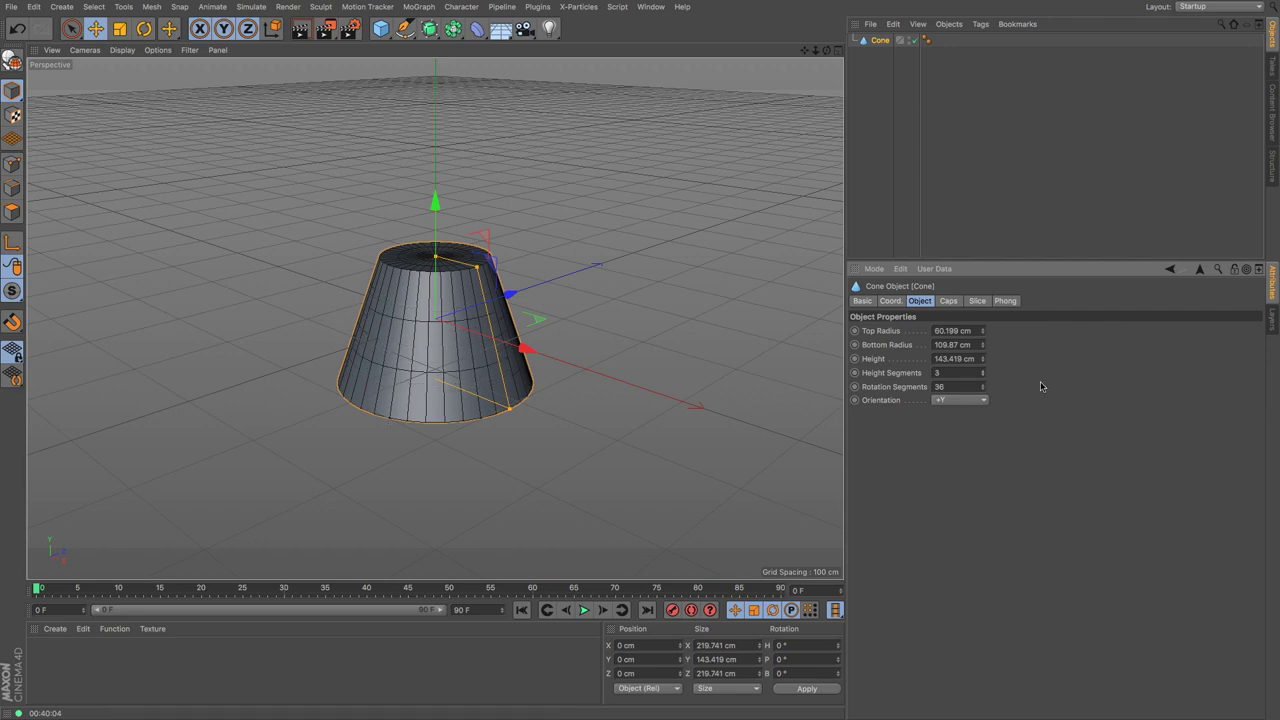
pyautogui.moveTo(984, 389); pyautogui.dragTo(984, 416)
# Try the +X orientation on the cone, then orient it along +Z.
pyautogui.click(969, 401)
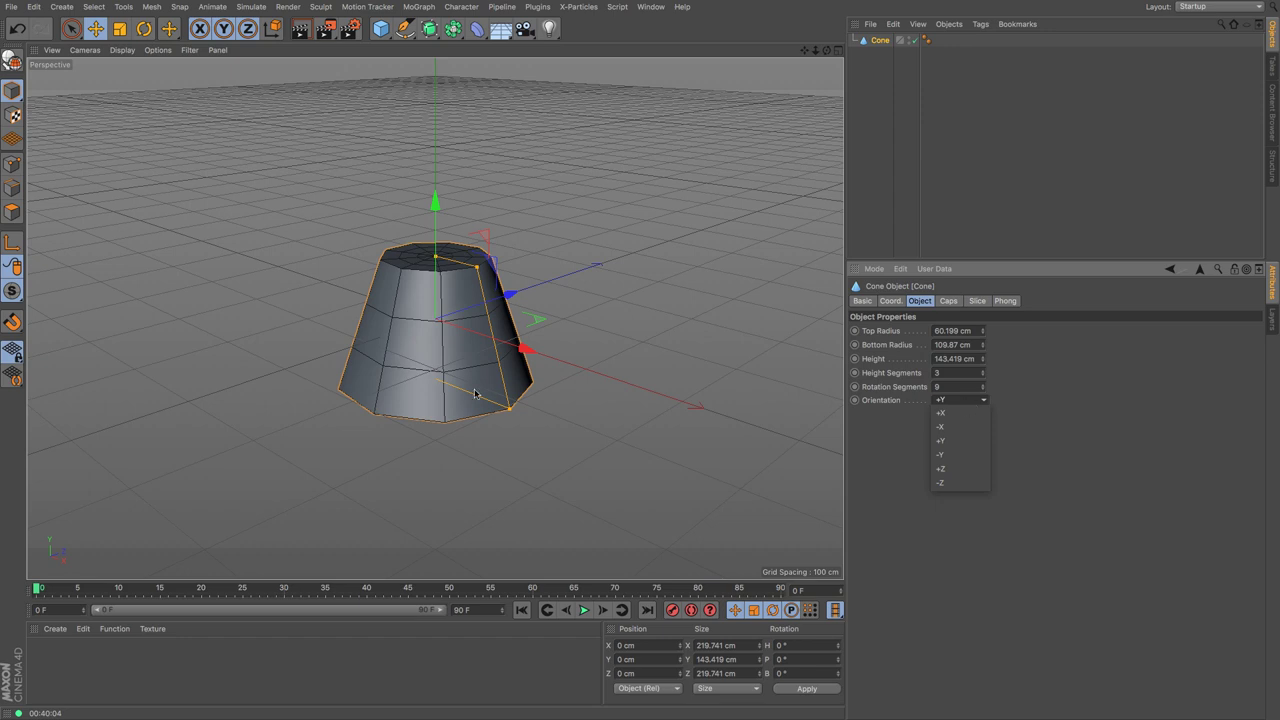
pyautogui.click(941, 413)
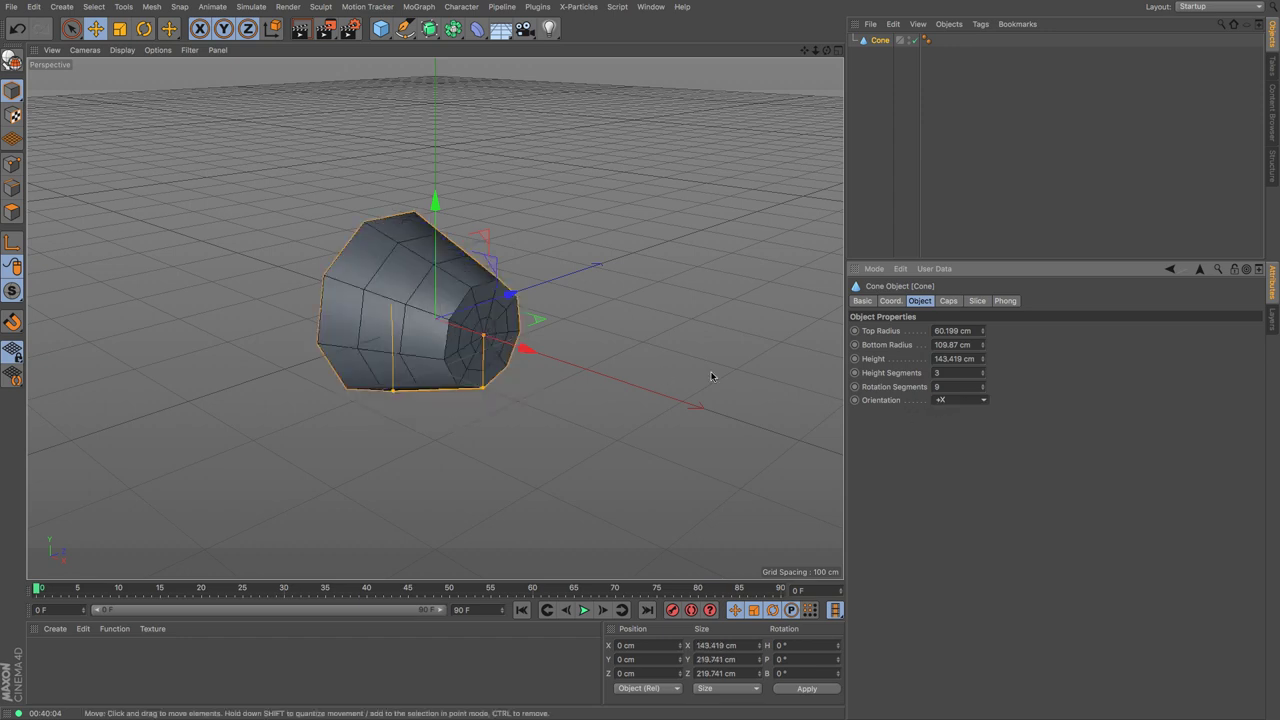
pyautogui.click(983, 401)
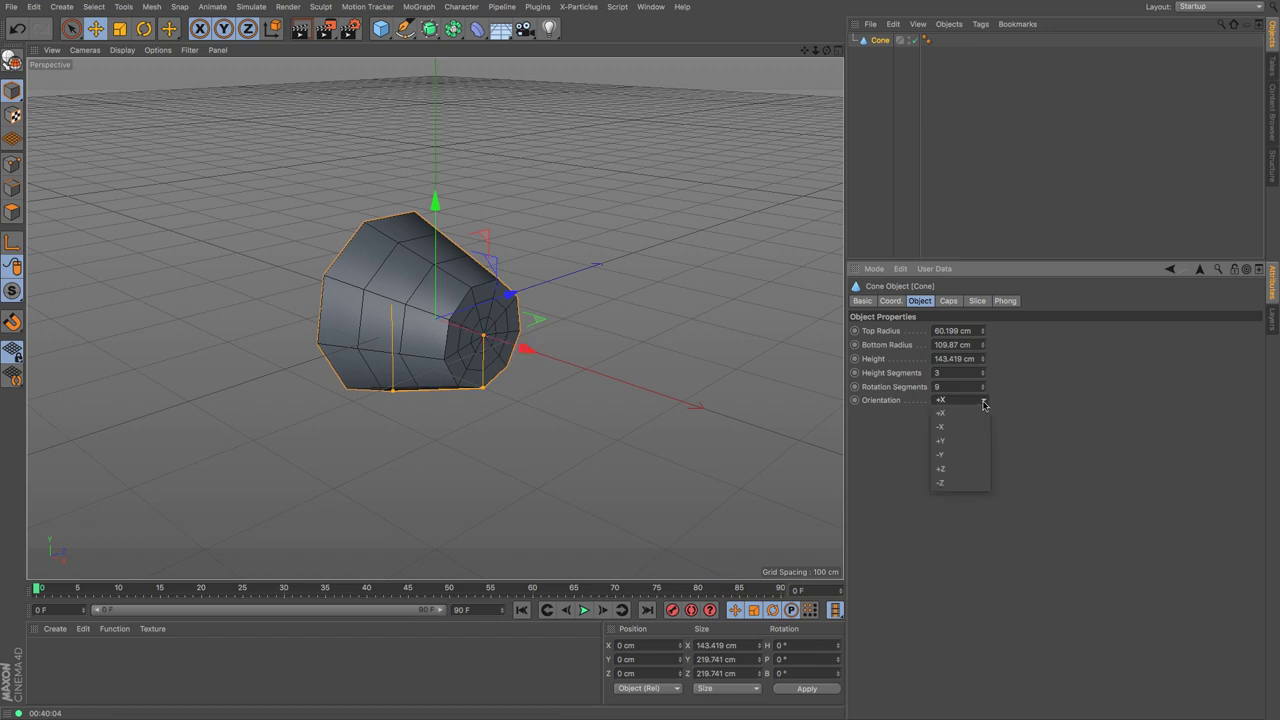
pyautogui.click(973, 469)
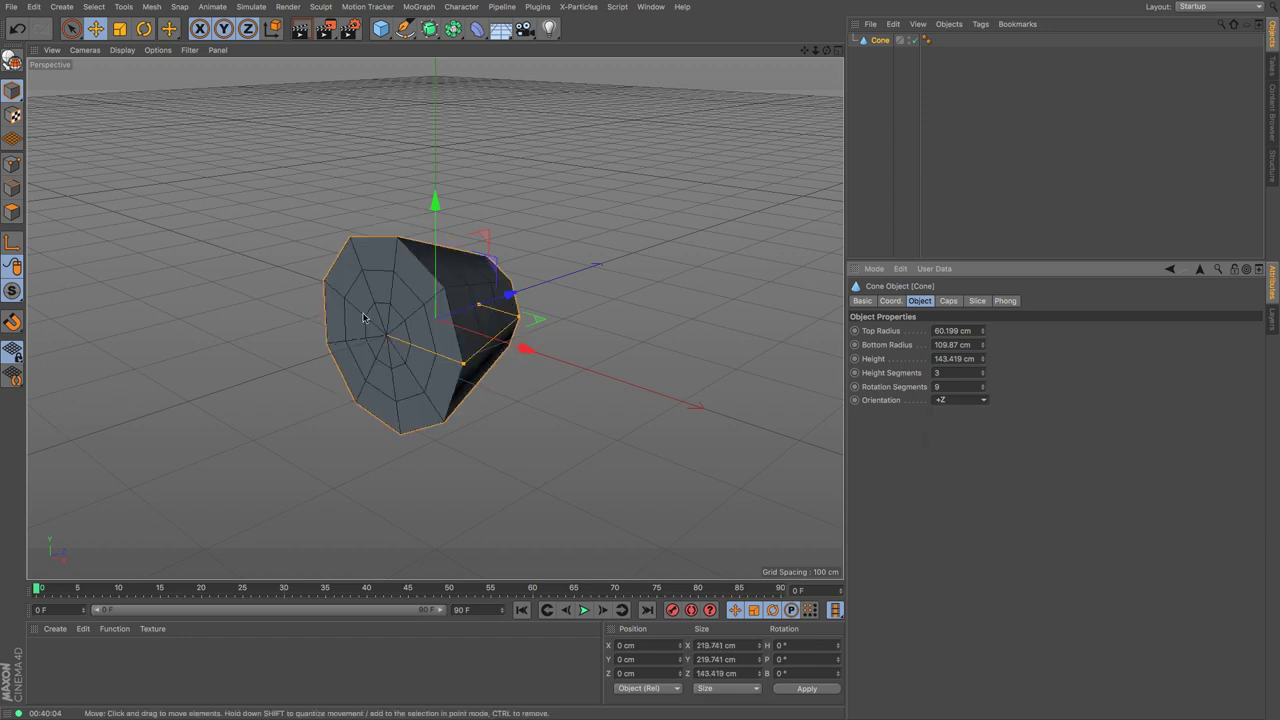
# Try the +X orientation on the cone again, and return it upright to +Y.
pyautogui.click(983, 402)
pyautogui.click(969, 413)
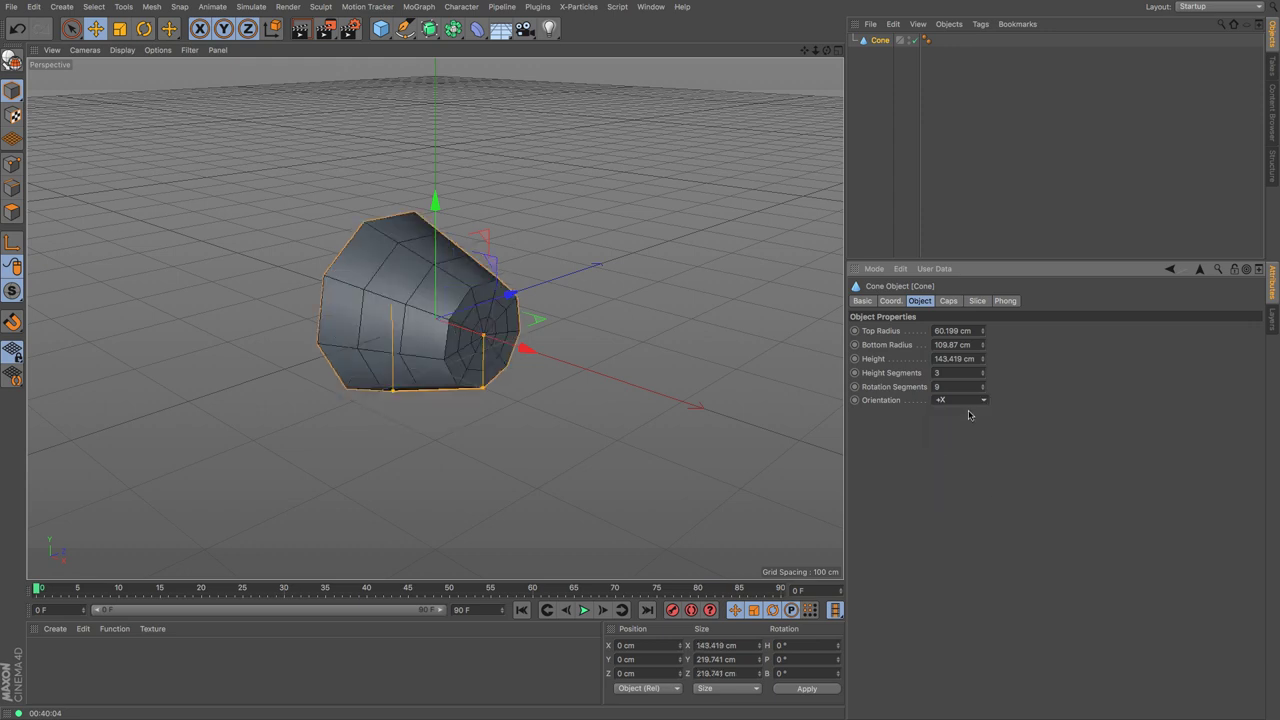
pyautogui.click(972, 402)
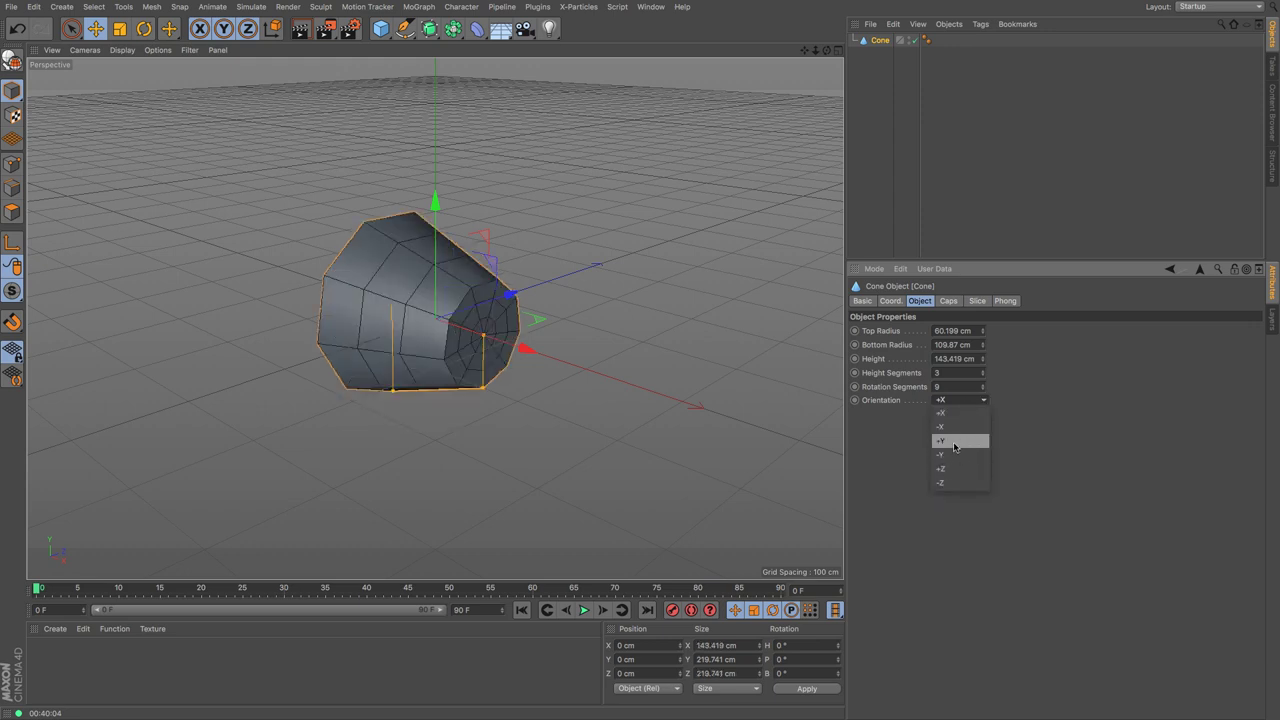
pyautogui.click(955, 442)
# Turn the cone's caps off, examine the open interior from above, and turn the caps back on.
pyautogui.click(948, 301)
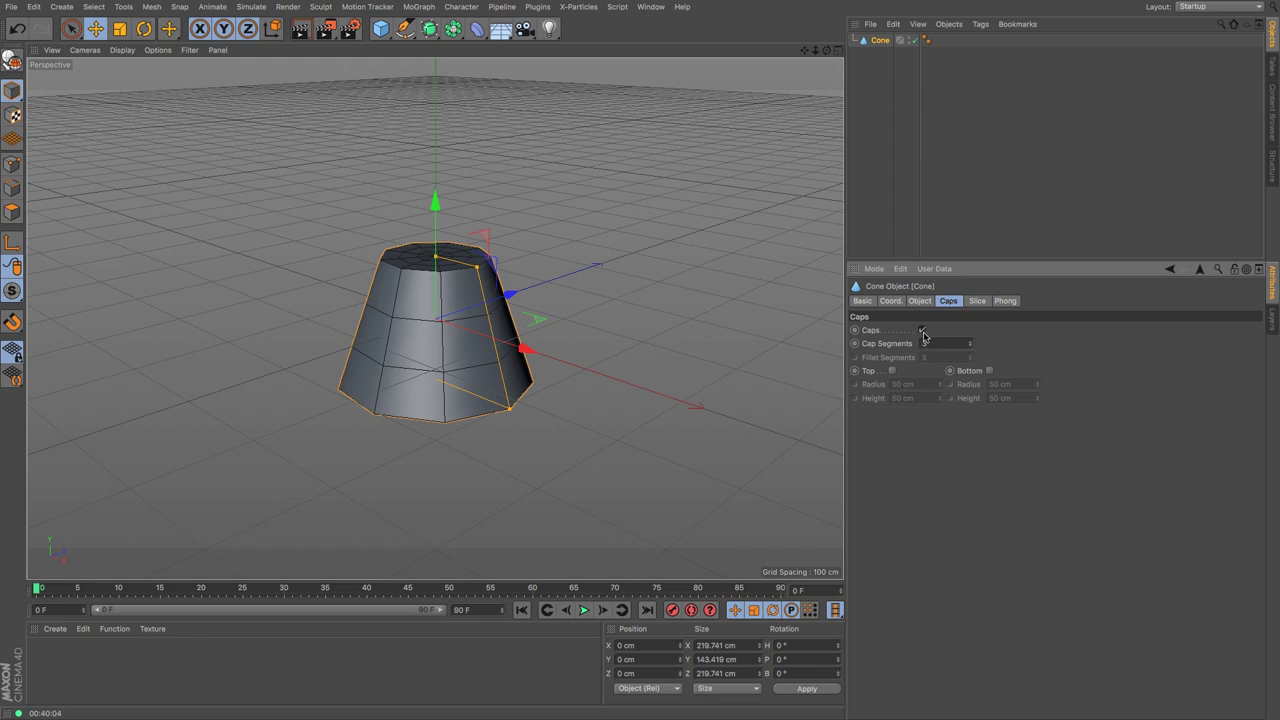
pyautogui.click(922, 331)
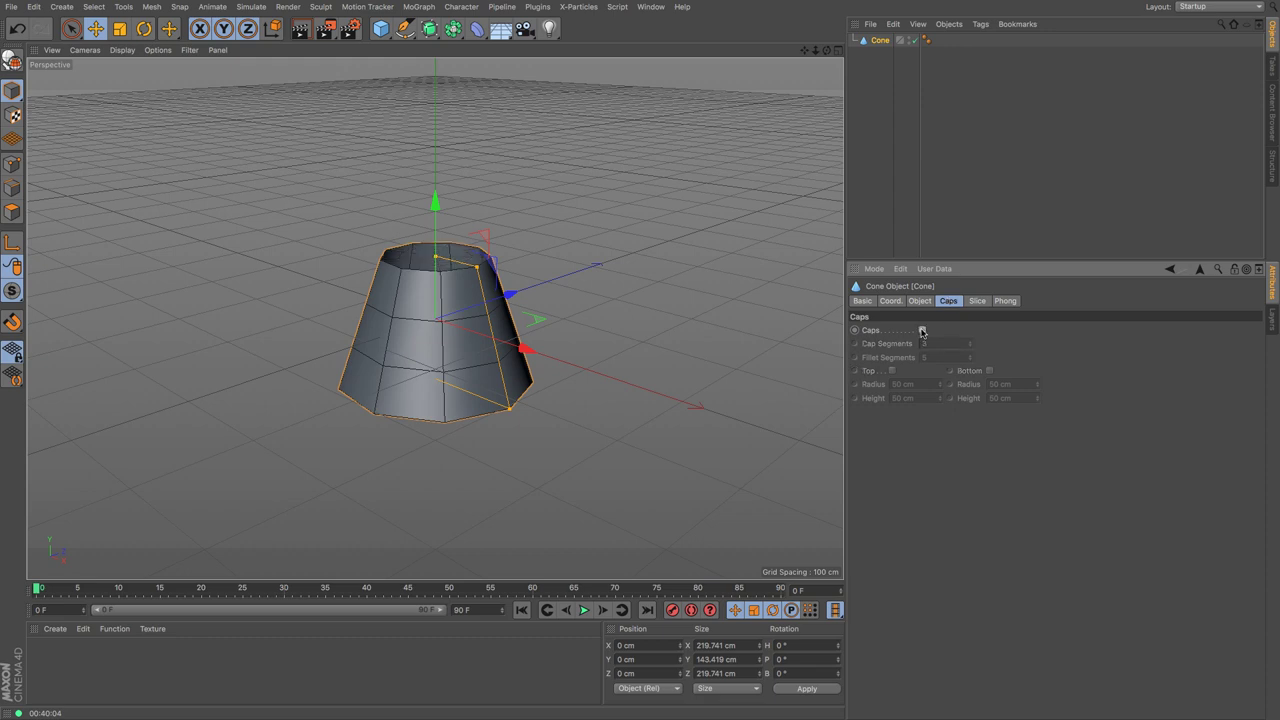
pyautogui.moveTo(827, 51); pyautogui.dragTo(840, 190)
pyautogui.moveTo(434, 317); pyautogui.dragTo(434, 317)
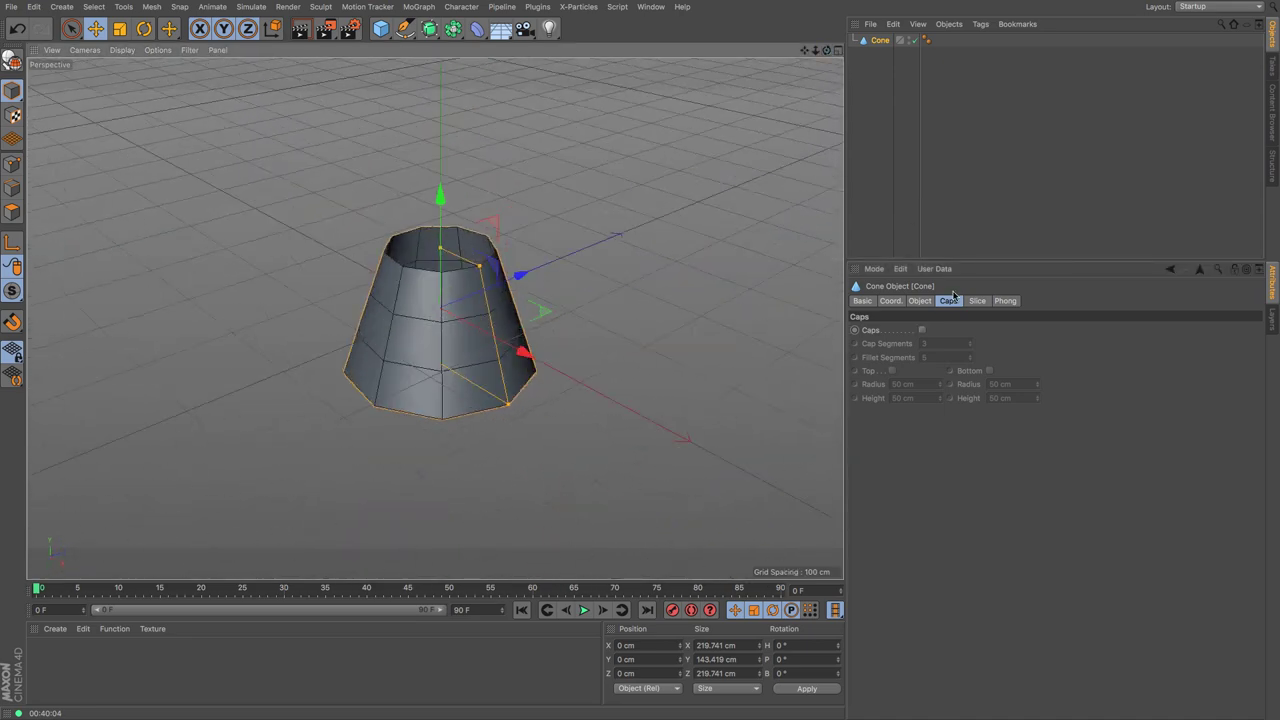
pyautogui.click(921, 331)
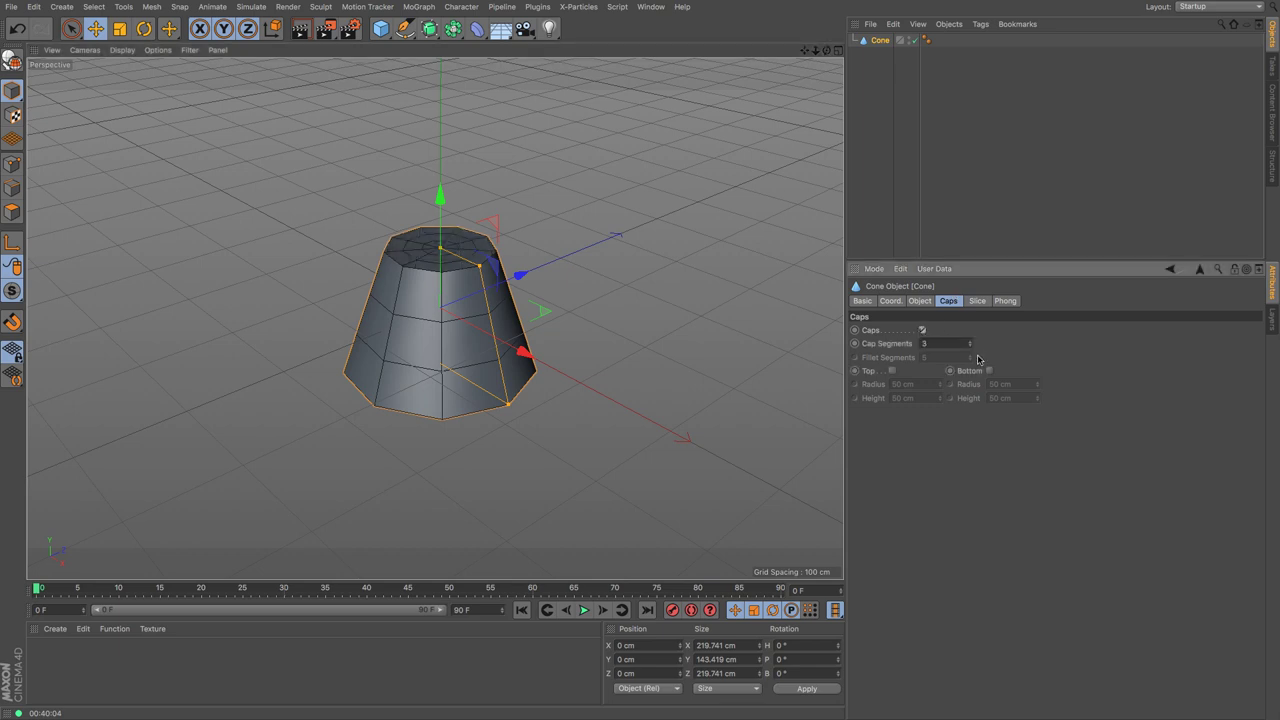
# Reduce the cone to 2 cap segments and enable both the top and bottom fillets.
pyautogui.click(970, 343)
pyautogui.moveTo(970, 344); pyautogui.dragTo(970, 341)
pyautogui.click(892, 371)
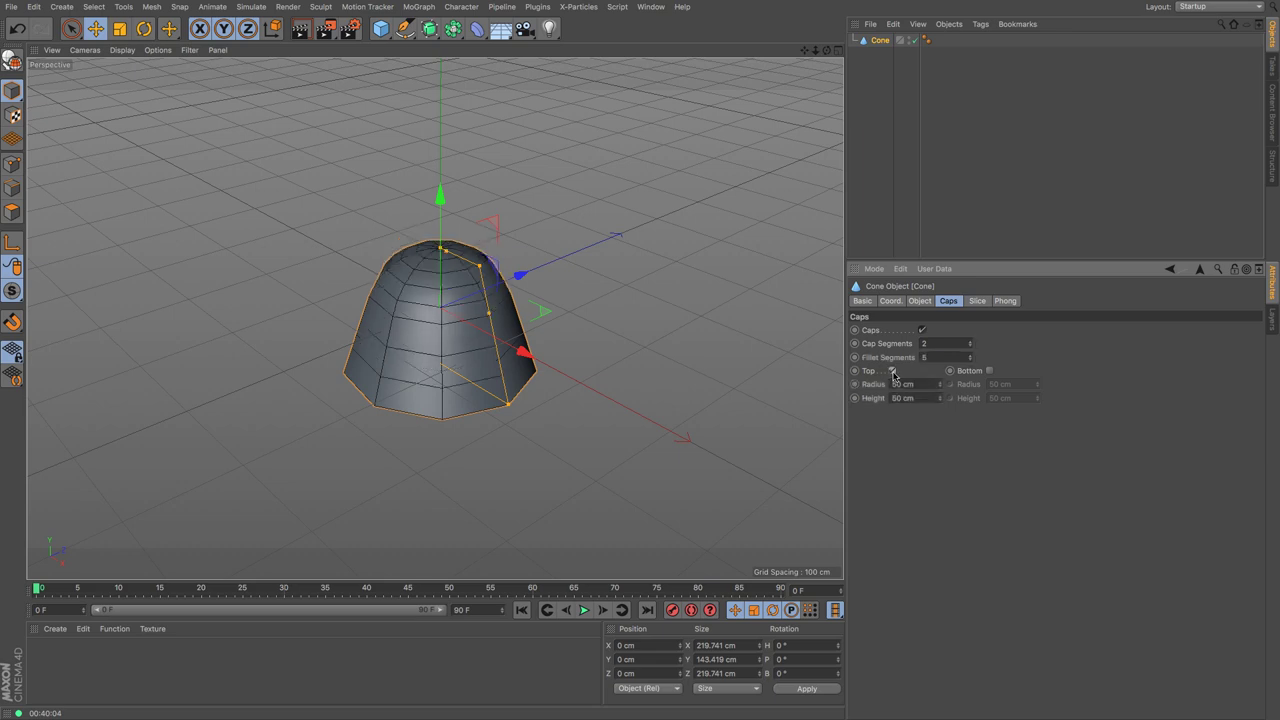
pyautogui.click(991, 371)
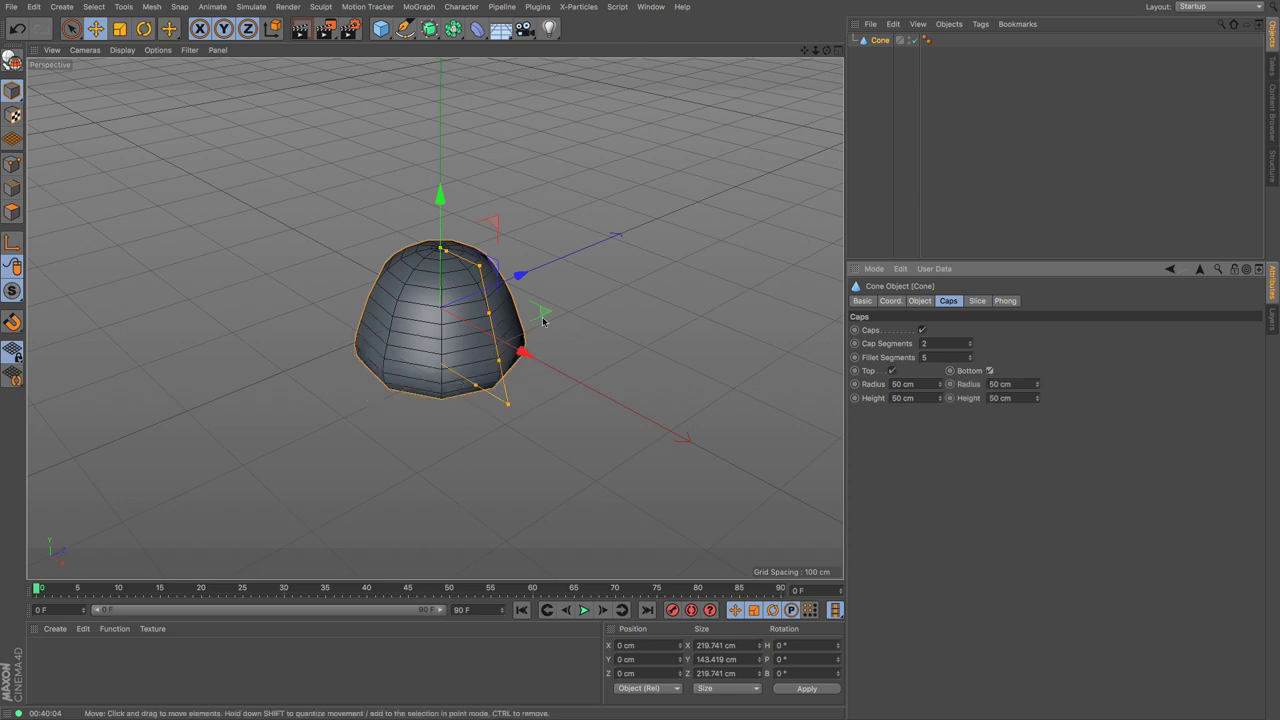
# Reshape the cone's top fillet to about 22 cm radius and 25 cm height, and the bottom fillet to about 31 cm radius and 29 cm height.
pyautogui.moveTo(489, 314); pyautogui.dragTo(488, 287)
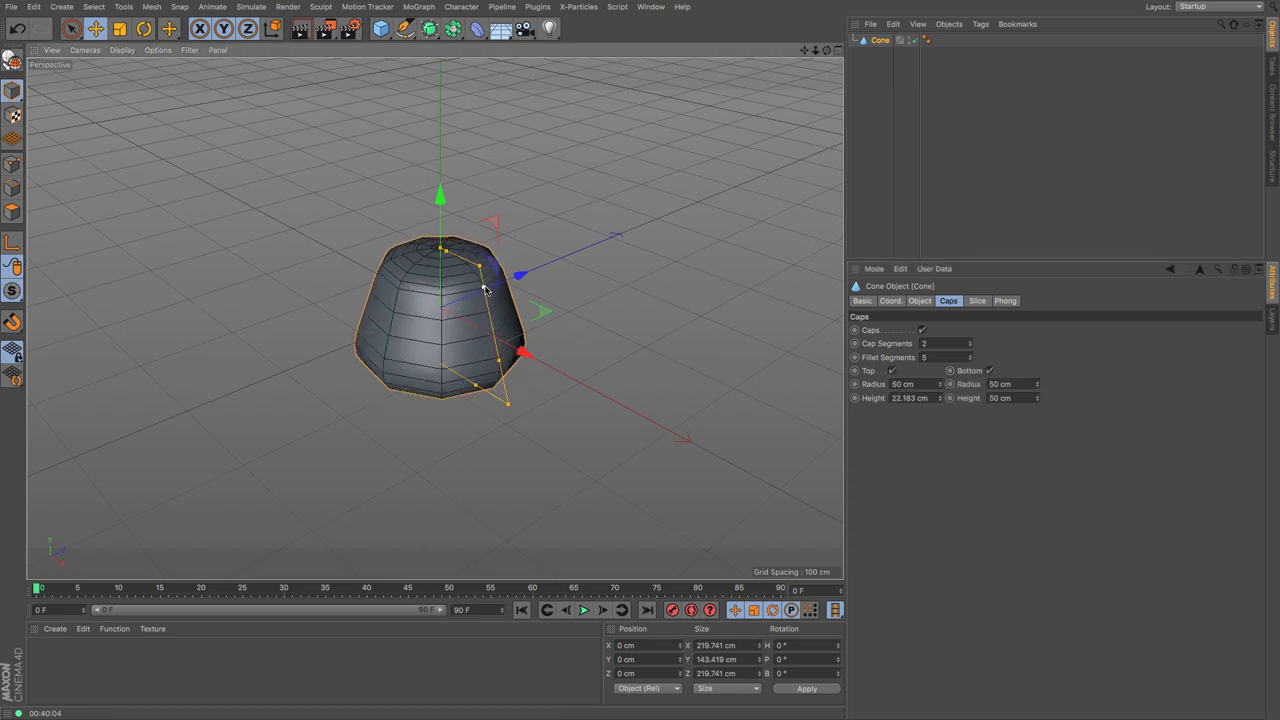
pyautogui.moveTo(499, 360); pyautogui.dragTo(494, 398)
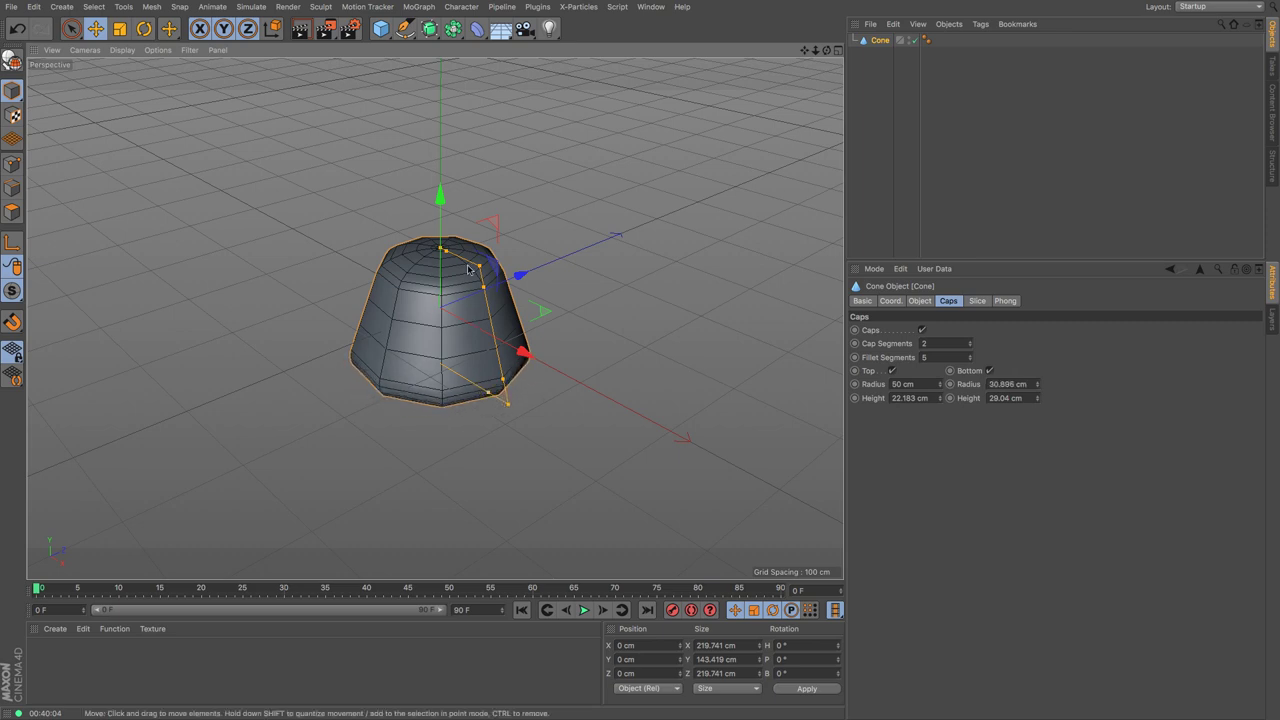
pyautogui.moveTo(468, 268)
pyautogui.mouseDown()
pyautogui.moveTo(452, 256)
pyautogui.moveTo(468, 255)
pyautogui.moveTo(458, 268)
pyautogui.moveTo(470, 264)
pyautogui.moveTo(484, 293)
pyautogui.moveTo(483, 276)
pyautogui.mouseUp()
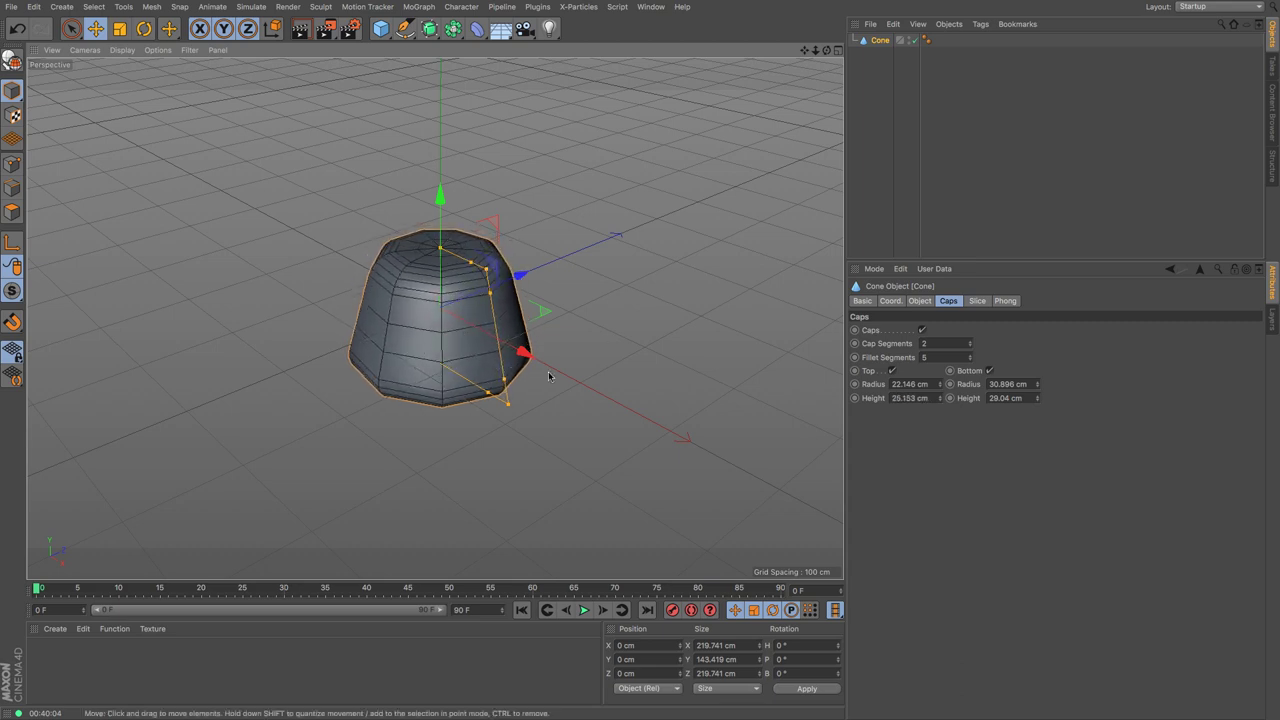
# Slice the cone from -28° to 216°.
pyautogui.click(977, 301)
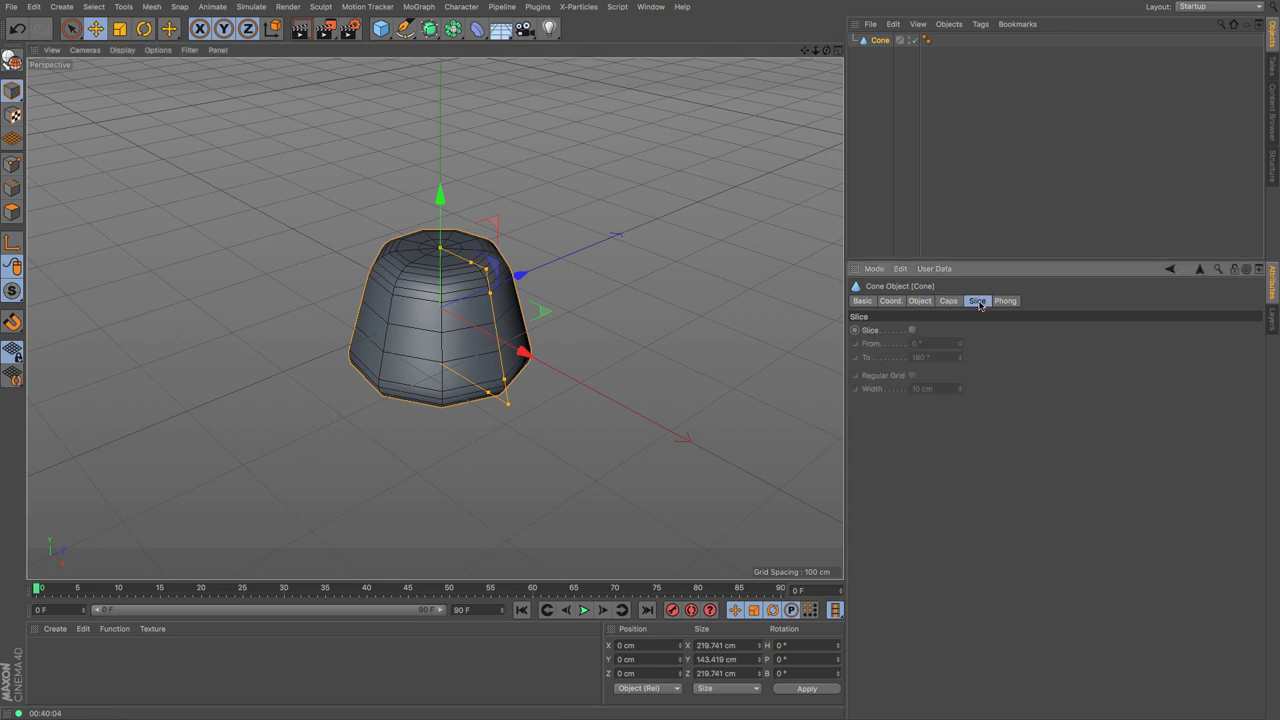
pyautogui.click(911, 330)
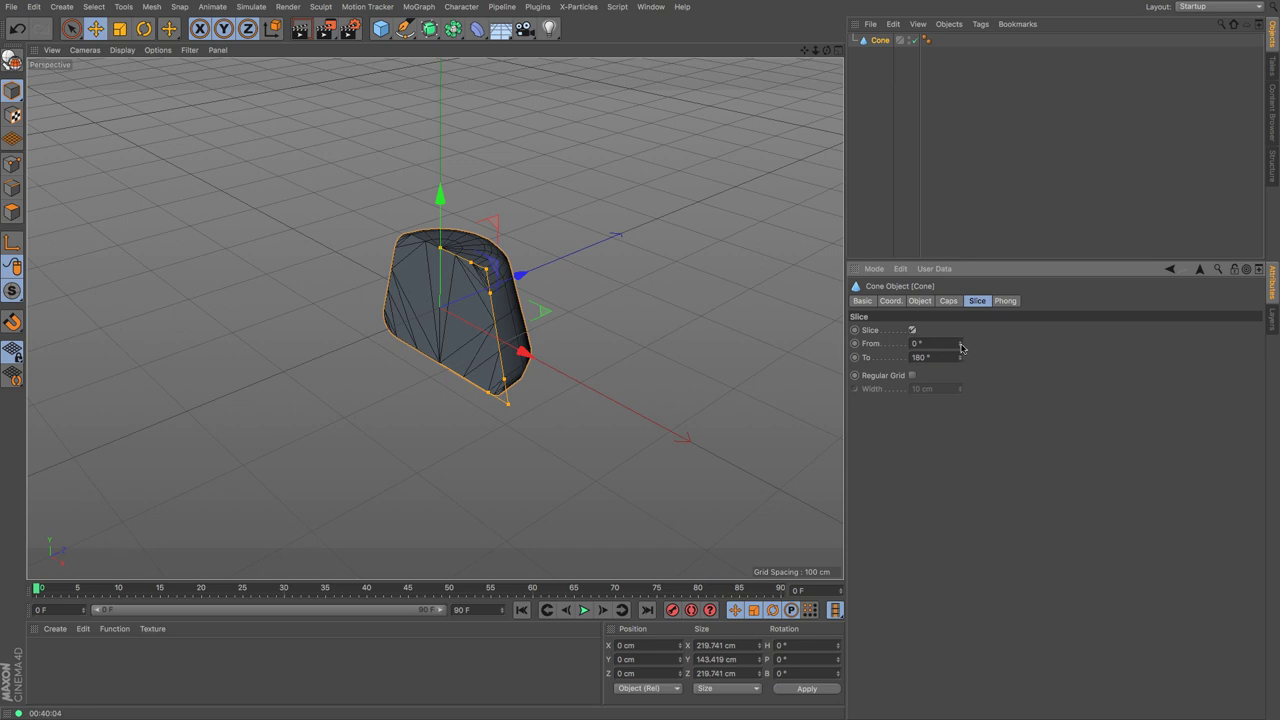
pyautogui.moveTo(961, 358)
pyautogui.mouseDown()
pyautogui.moveTo(990, 351)
pyautogui.moveTo(961, 347)
pyautogui.mouseUp()
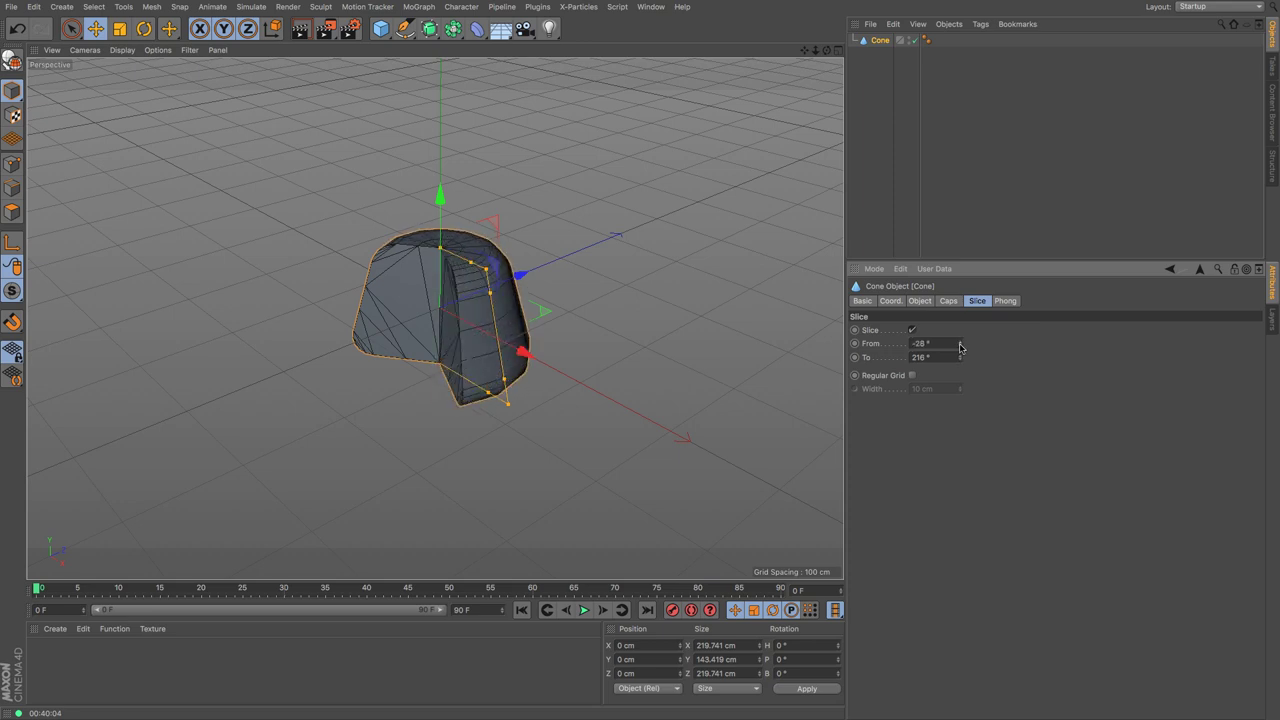
# Enable a regular grid on the cone's slice faces and inspect the cut from several angles.
pyautogui.click(912, 376)
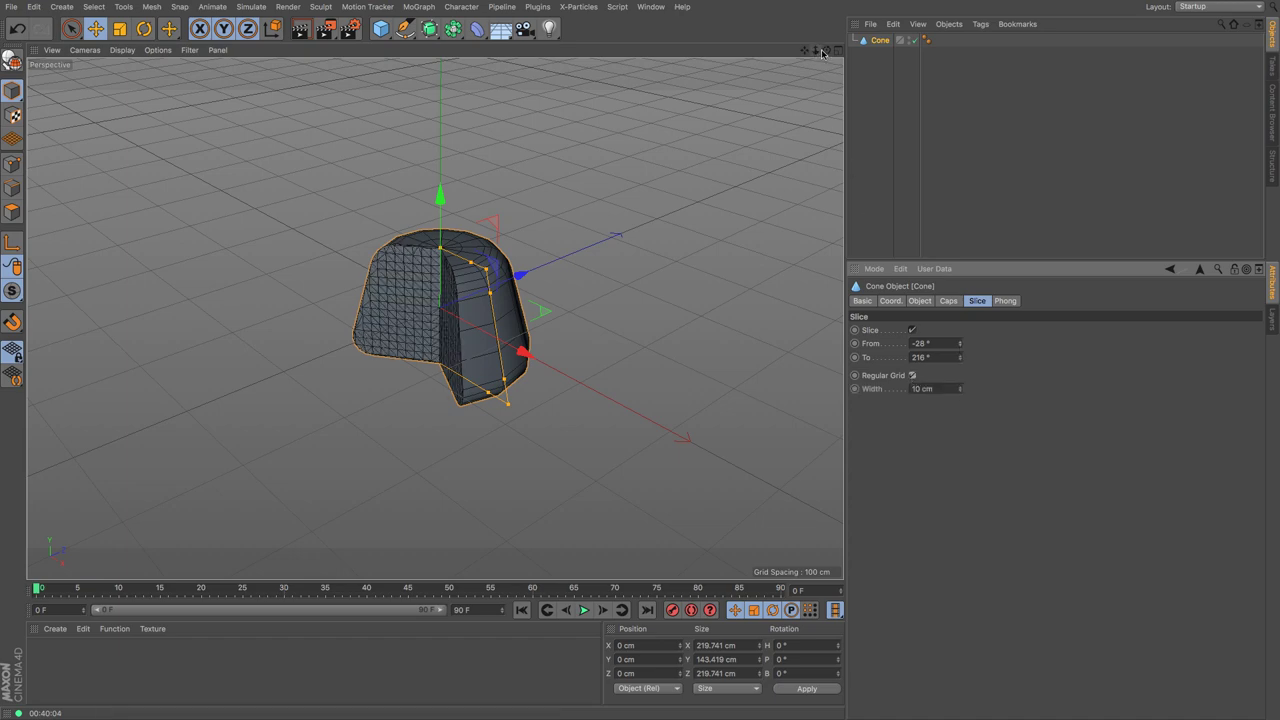
pyautogui.moveTo(827, 51); pyautogui.dragTo(880, 15)
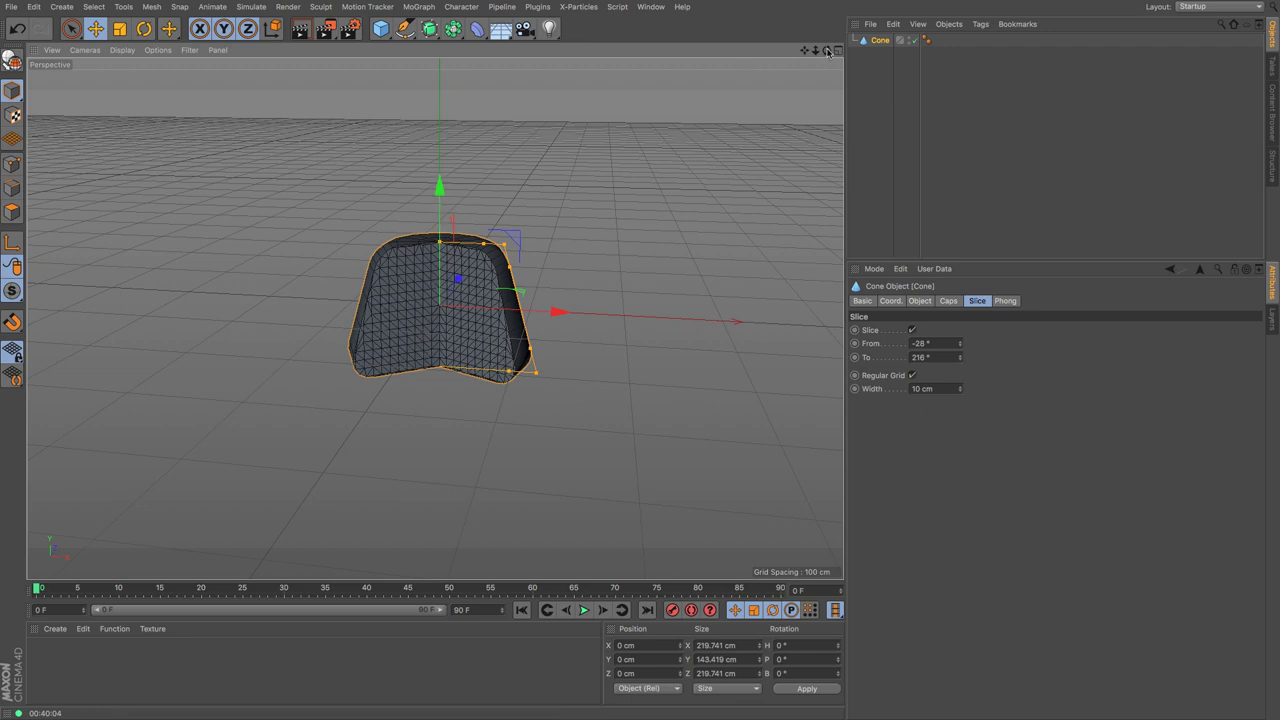
pyautogui.moveTo(826, 50); pyautogui.dragTo(826, 50)
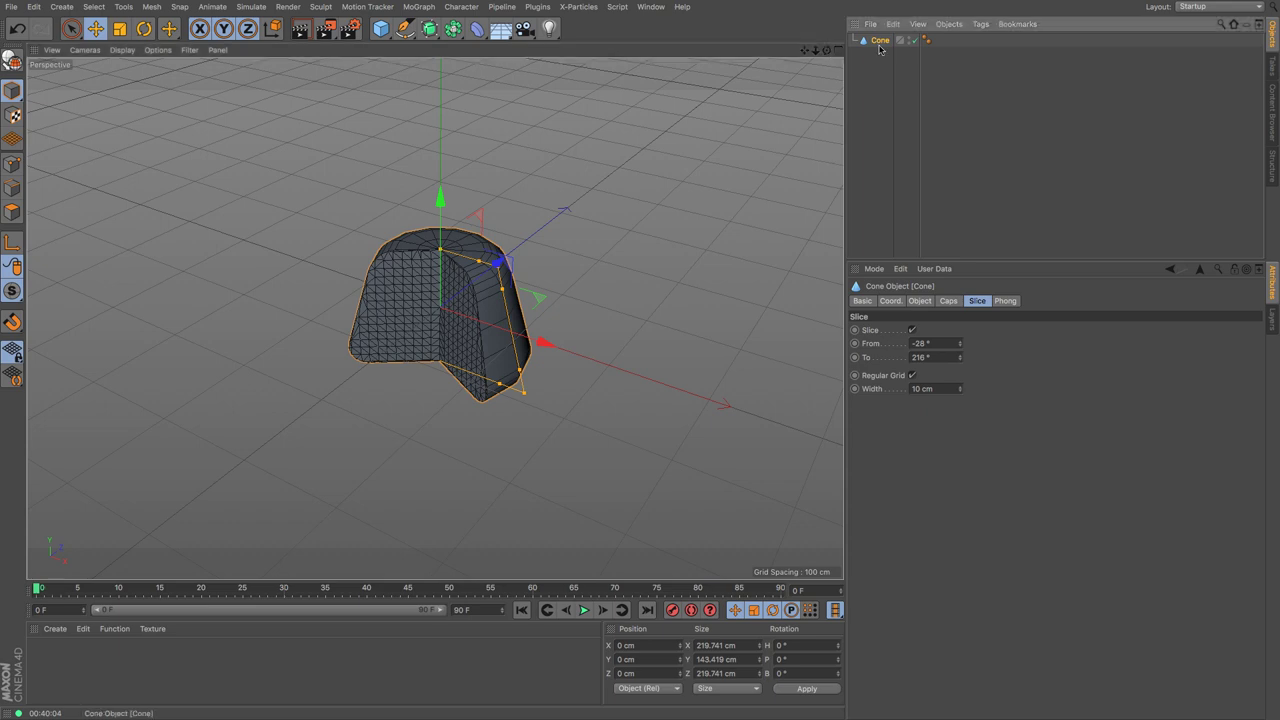
# Delete the cone from the scene.
pyautogui.press('Delete')
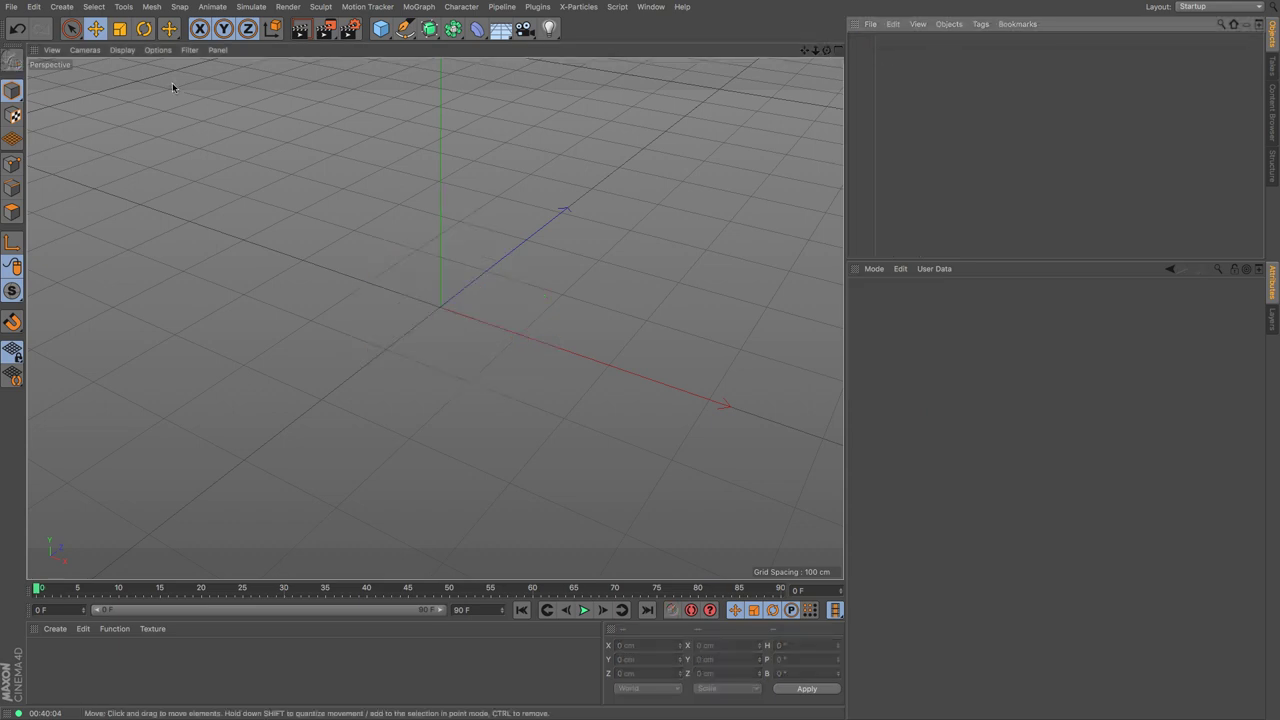
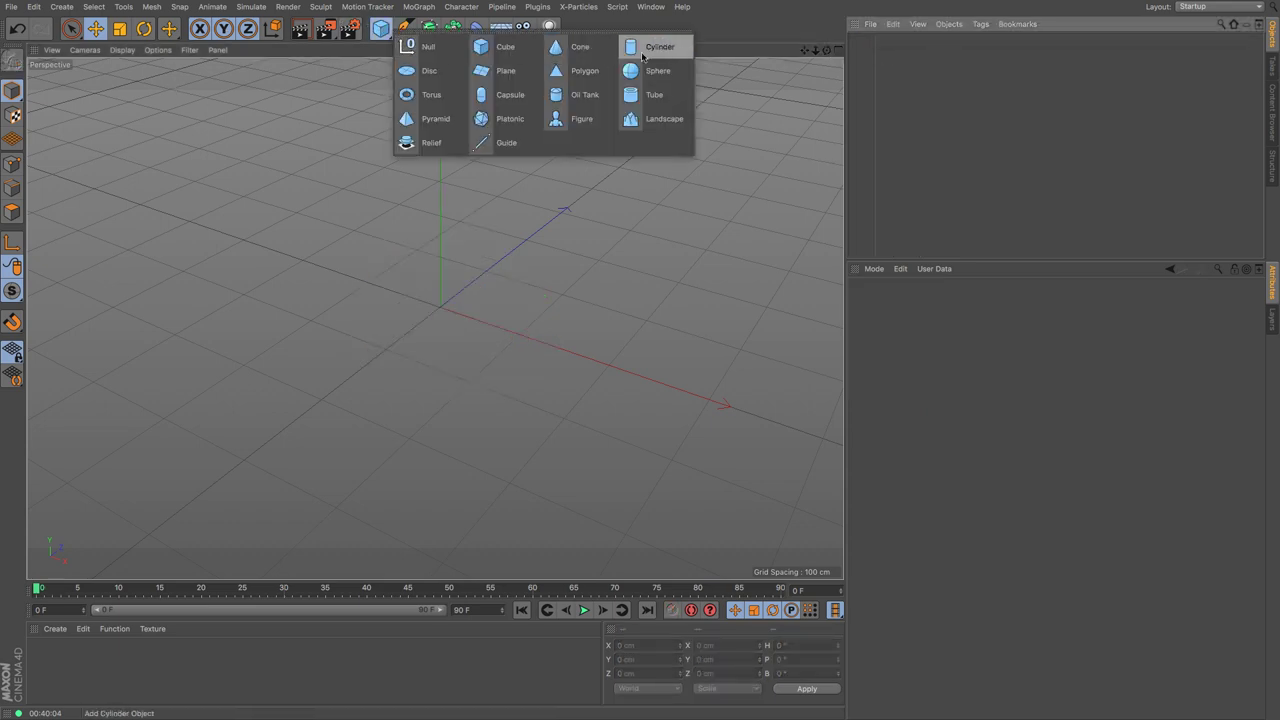
# Add a cylinder with radius 81 cm, height 231 cm, 12 height segments and 16 rotation segments.
pyautogui.click(920, 301)
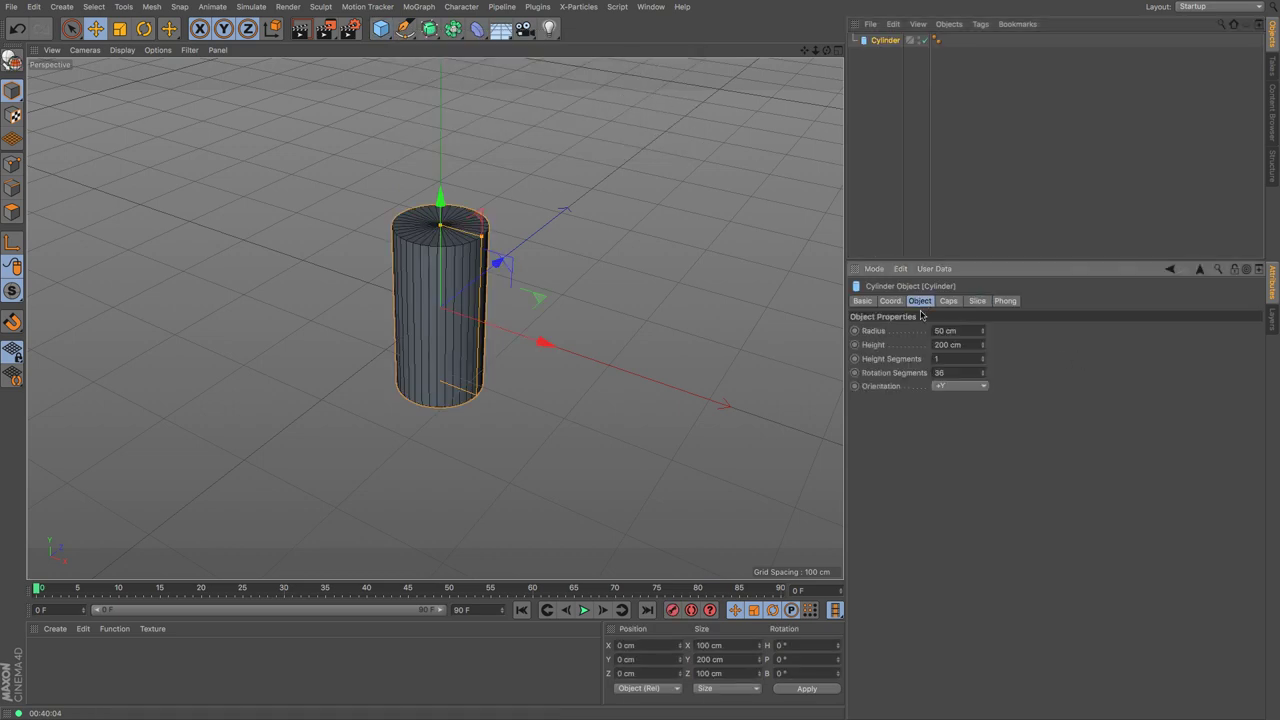
pyautogui.moveTo(981, 339); pyautogui.dragTo(991, 373)
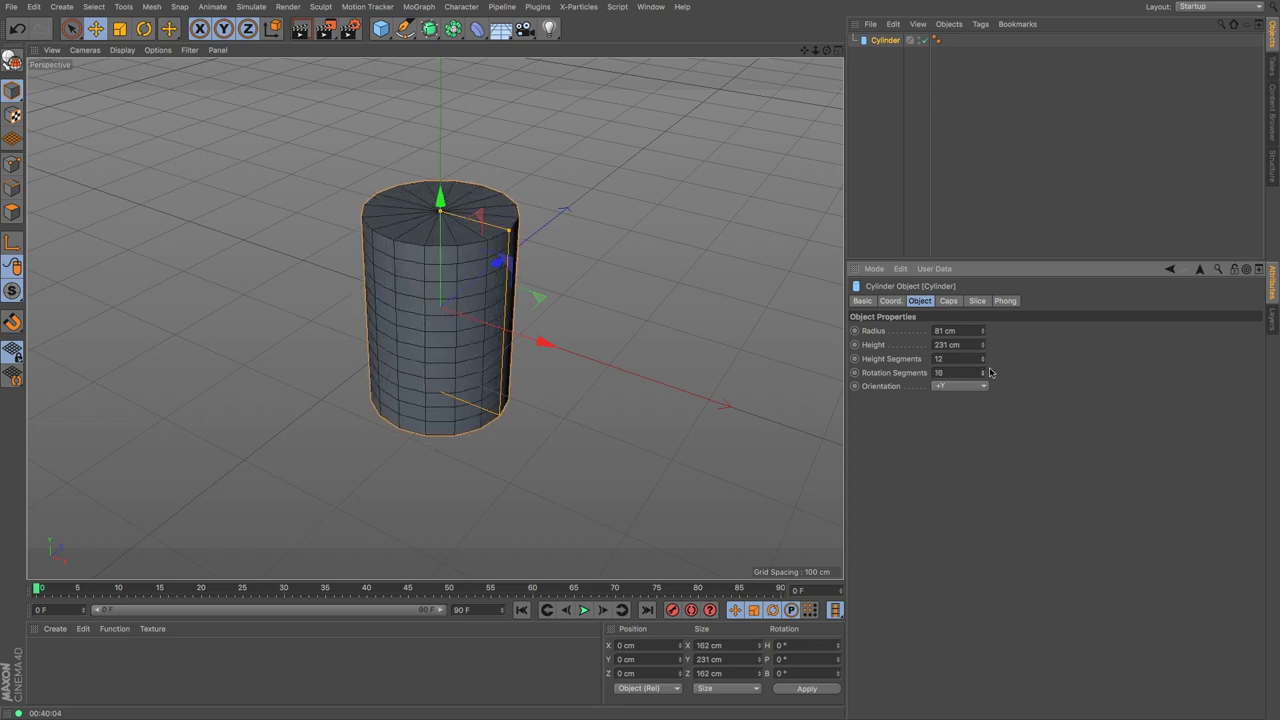
# Toggle the cylinder's caps off and on, and enable a cap fillet with a radius of about 12 cm.
pyautogui.click(948, 302)
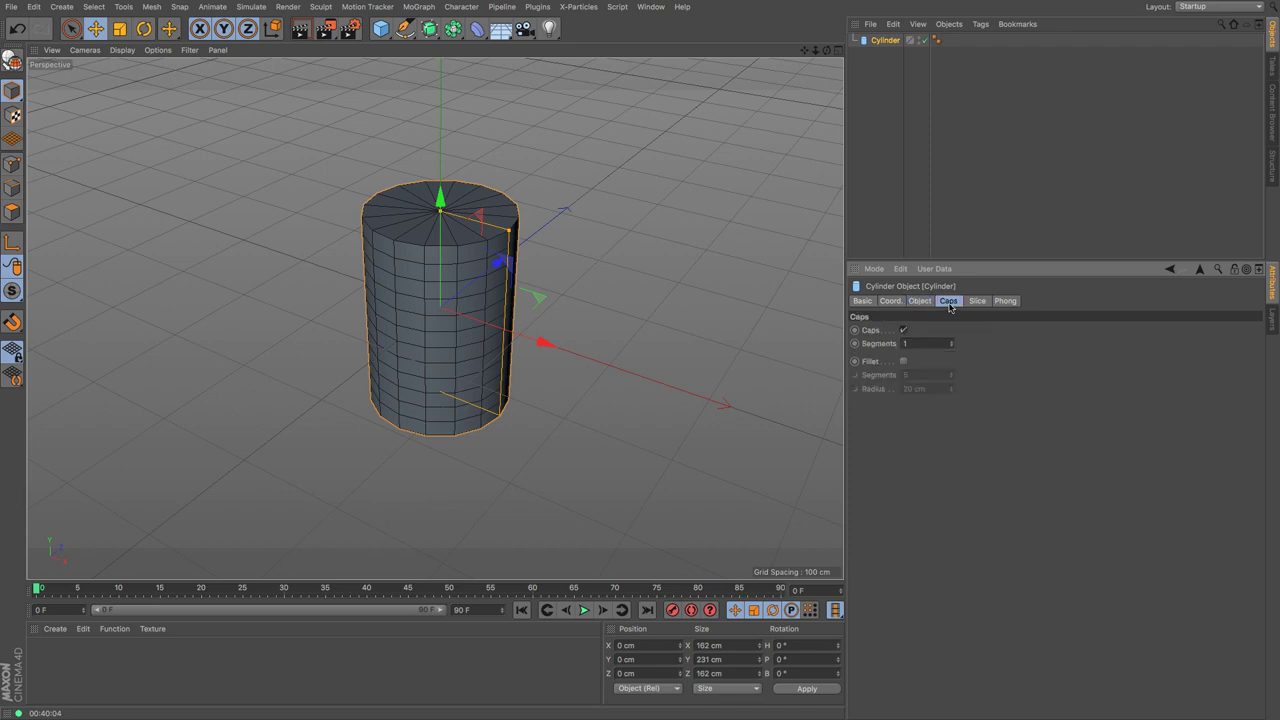
pyautogui.click(903, 330)
pyautogui.click(903, 330)
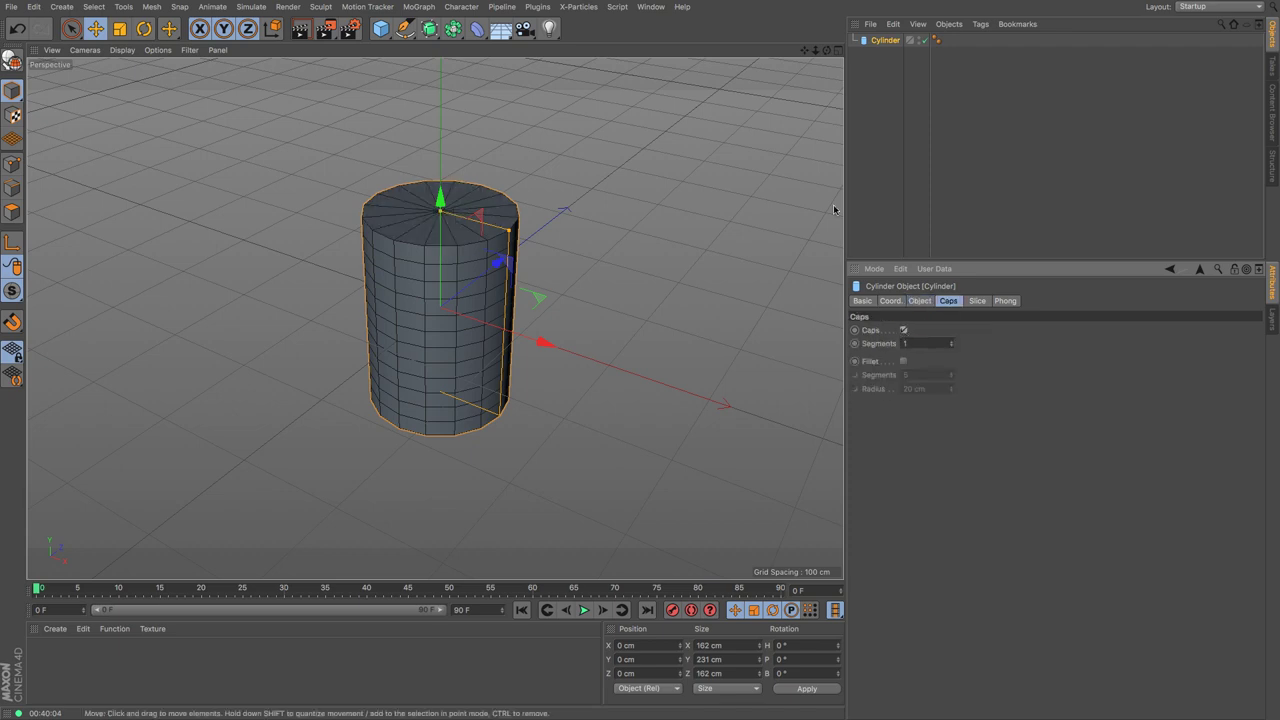
pyautogui.click(903, 362)
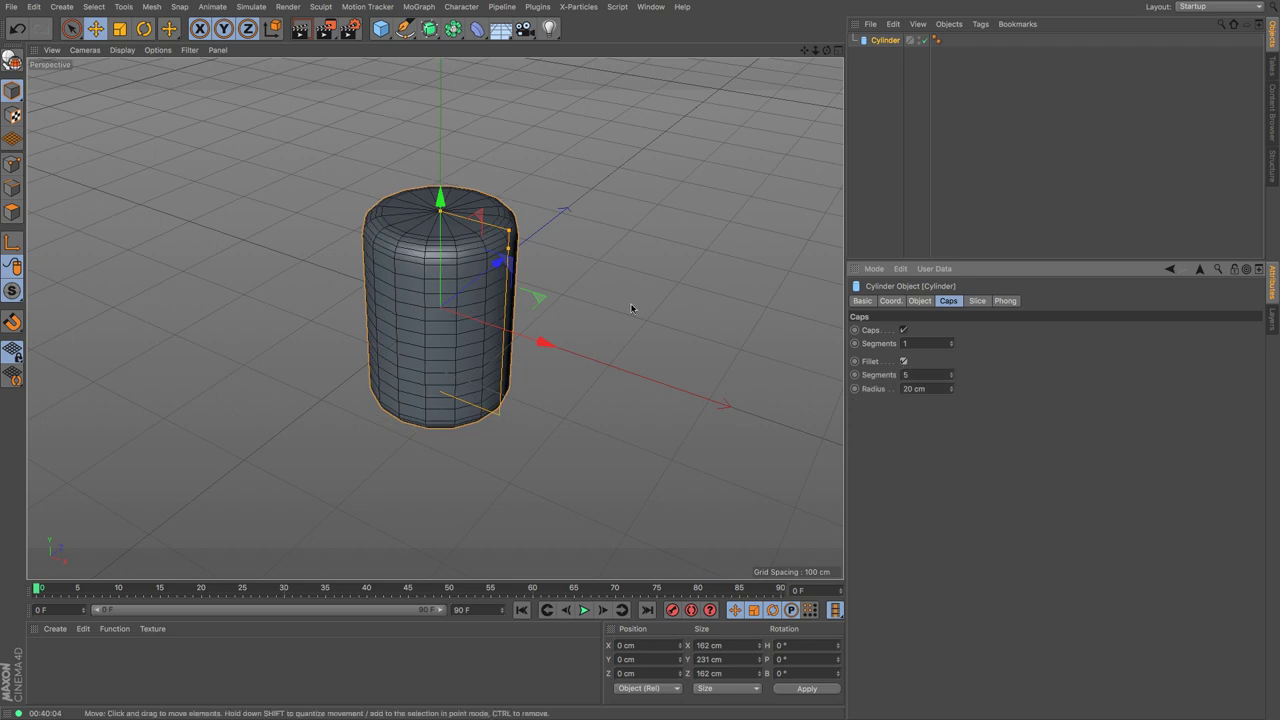
pyautogui.moveTo(508, 260); pyautogui.dragTo(461, 216)
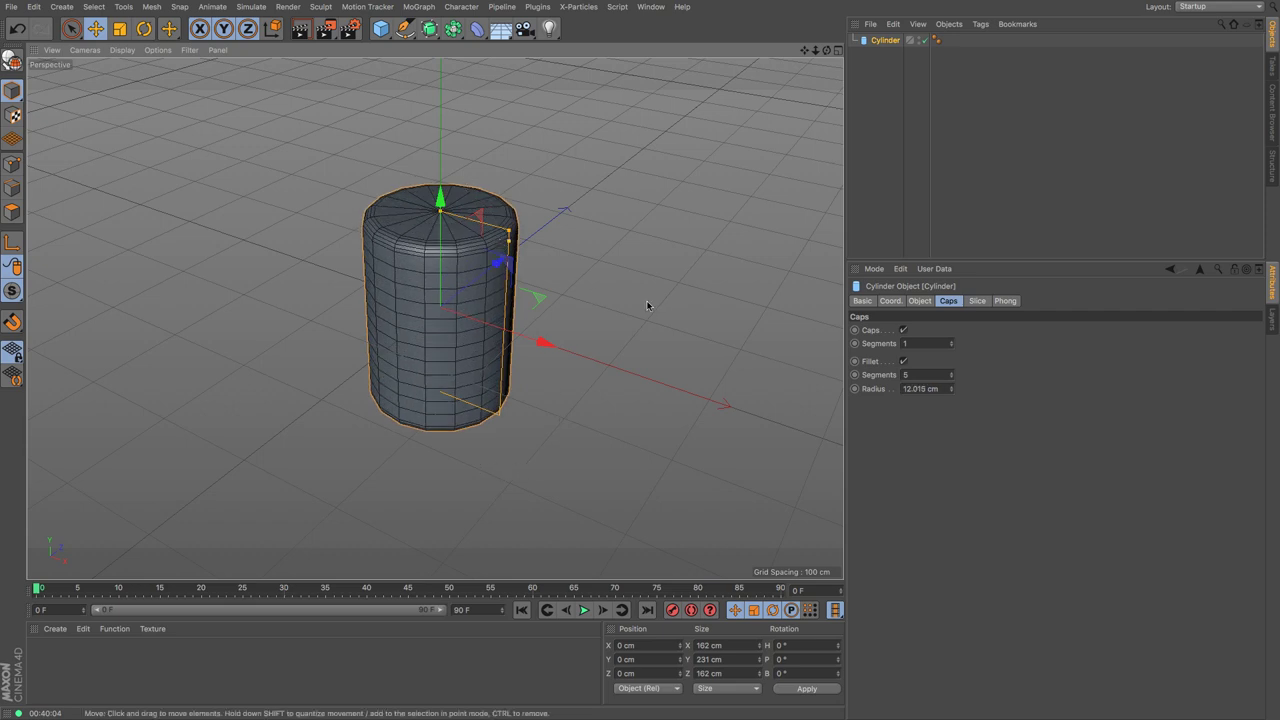
# Slice the cylinder and enable a regular grid on the cut faces.
pyautogui.click(979, 304)
pyautogui.click(912, 331)
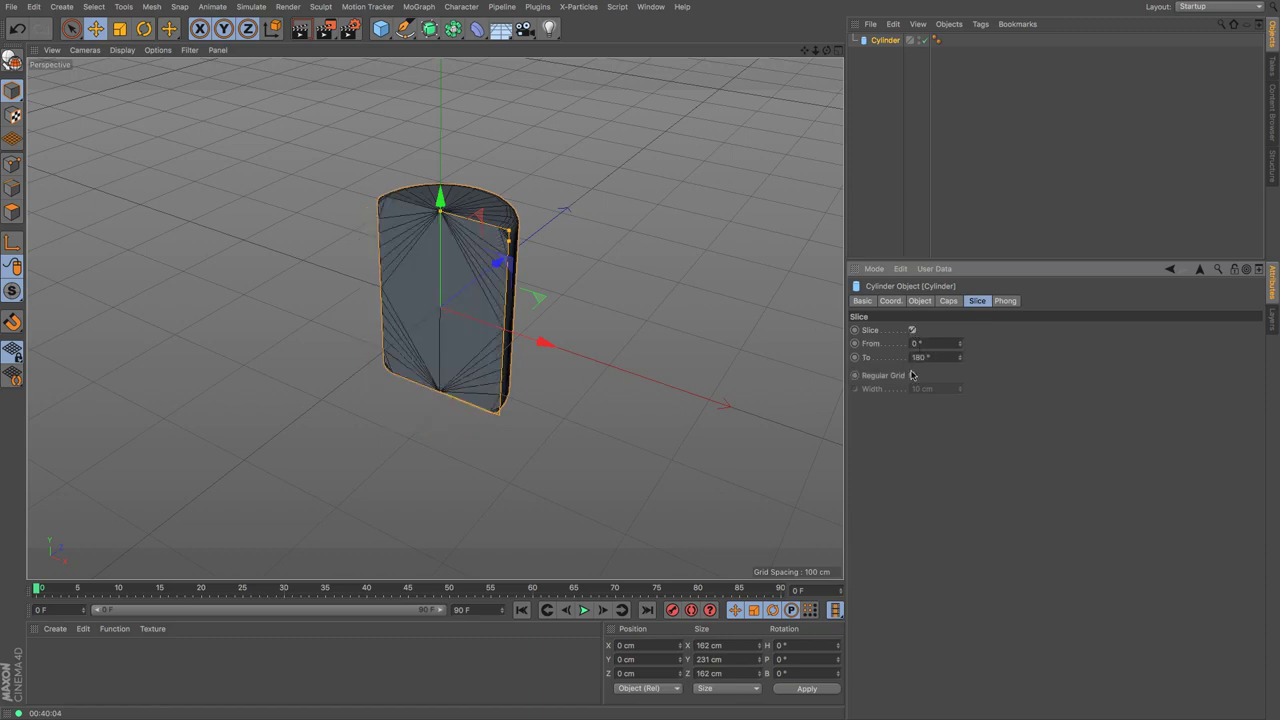
pyautogui.click(912, 375)
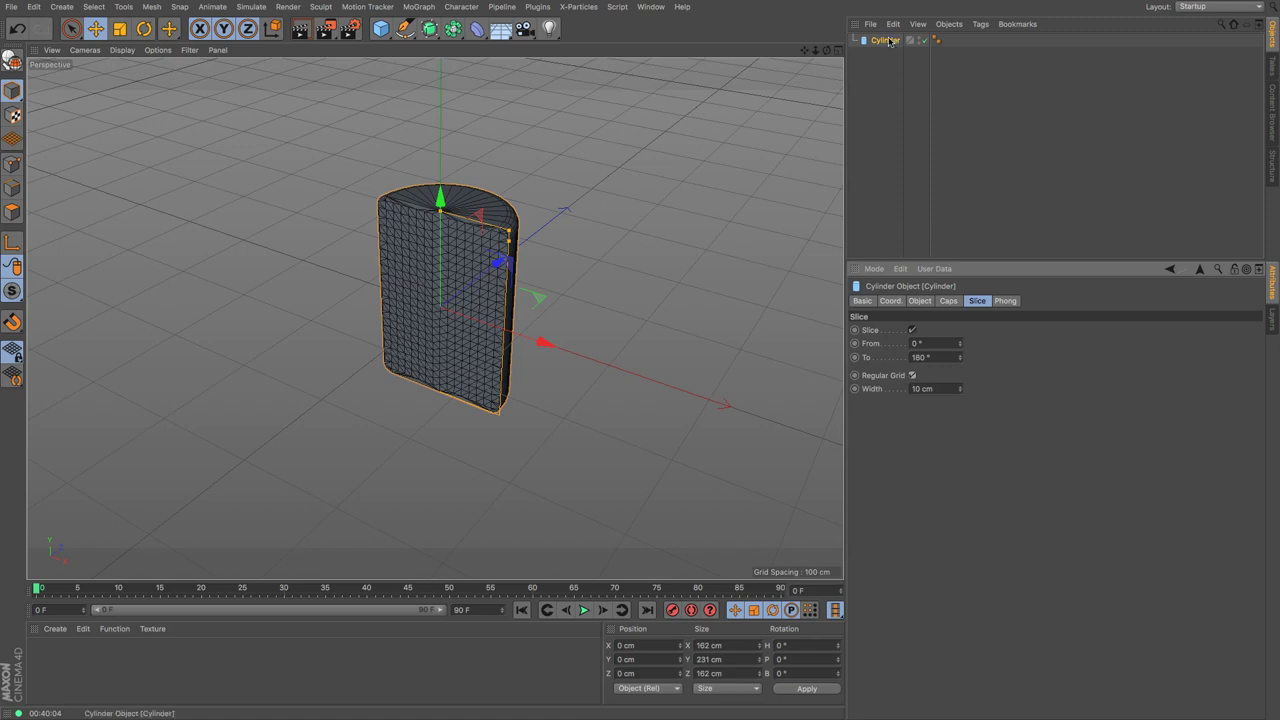
# Delete the cylinder and add a disc to the scene.
pyautogui.click(889, 41)
pyautogui.press('Delete')
pyautogui.moveTo(386, 38); pyautogui.dragTo(417, 74)
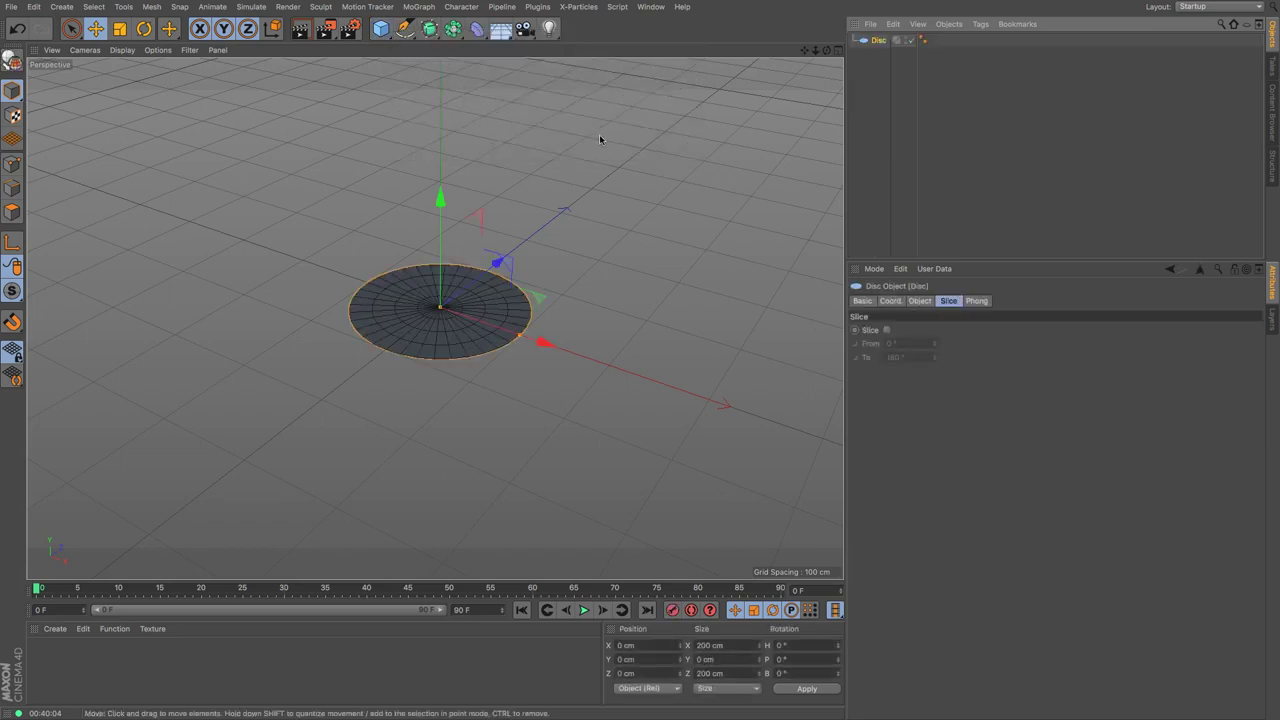
# Set the disc's inner radius to 36 cm, outer radius to 258 cm and rotation segments to 8.
pyautogui.click(919, 301)
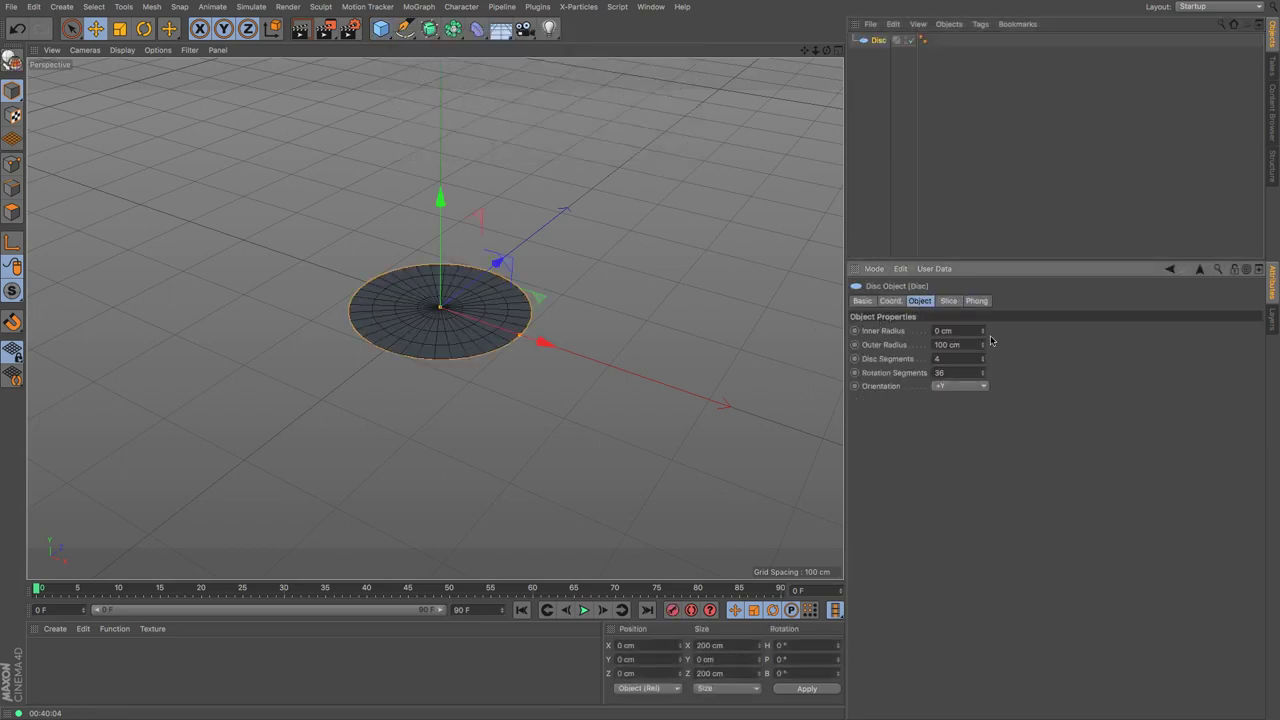
pyautogui.moveTo(983, 334); pyautogui.dragTo(983, 392)
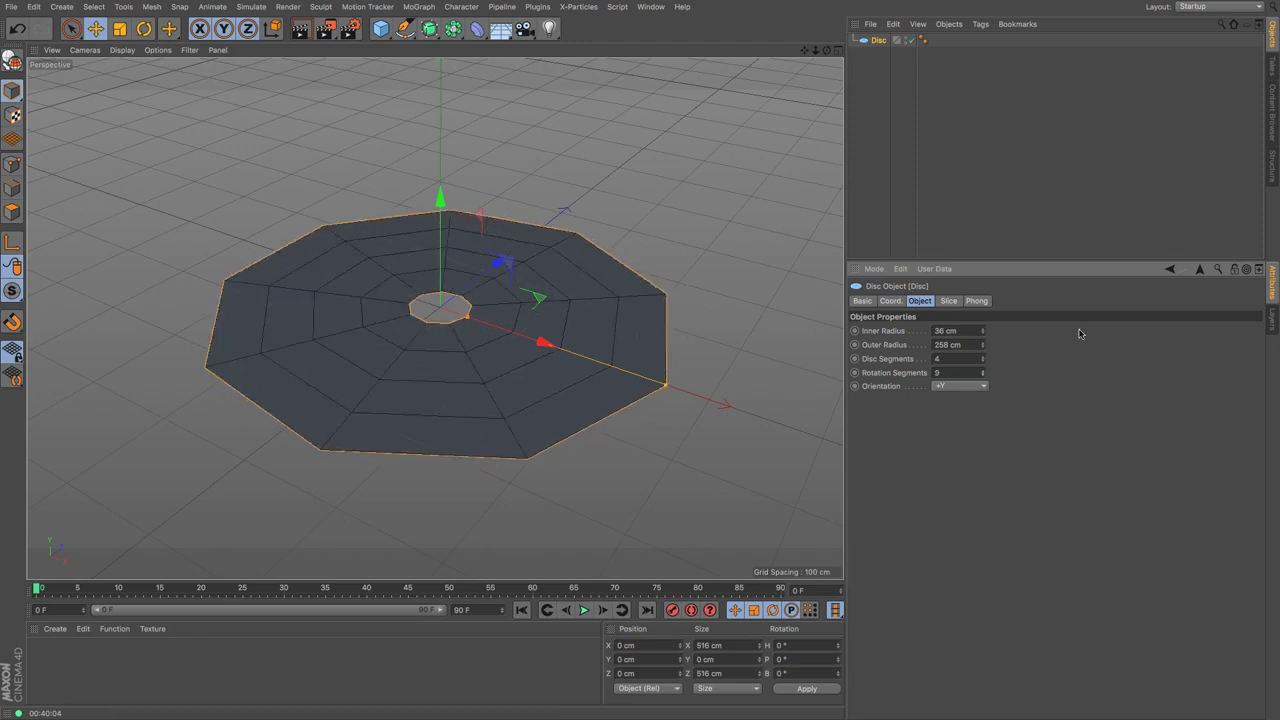
pyautogui.click(983, 378)
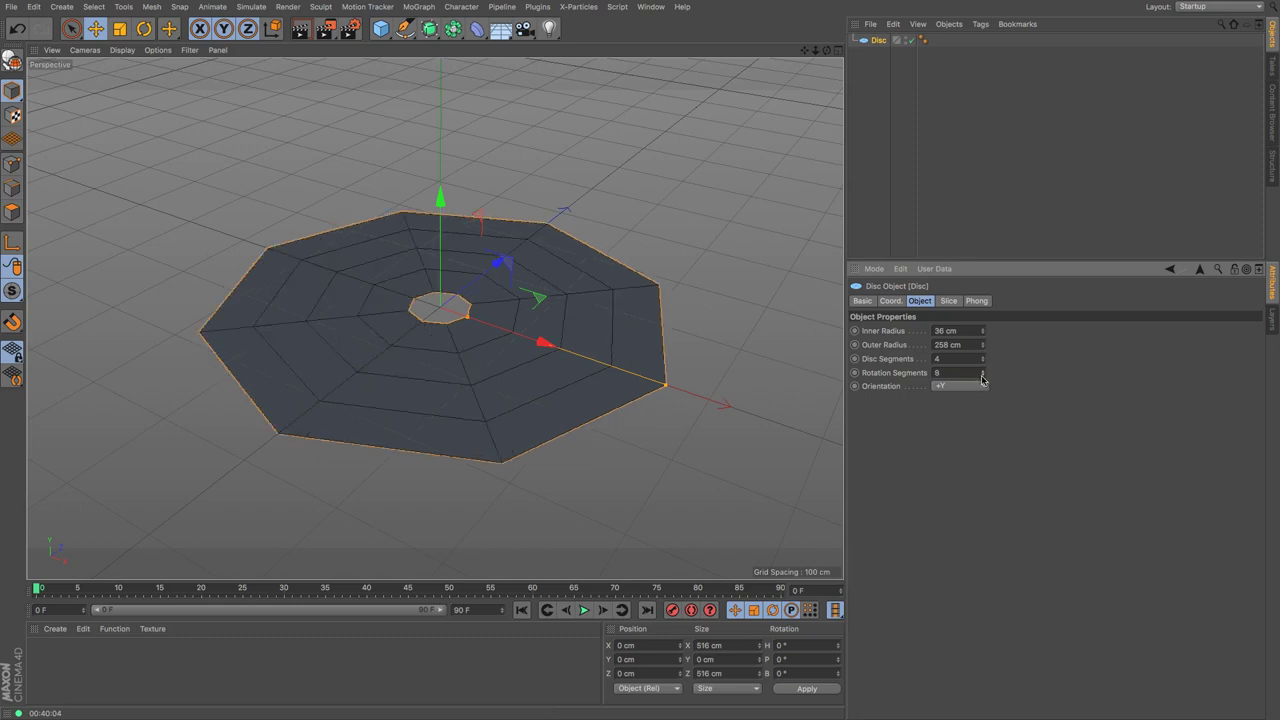
# Slice the disc, starting the cut from -2°.
pyautogui.click(947, 301)
pyautogui.click(887, 331)
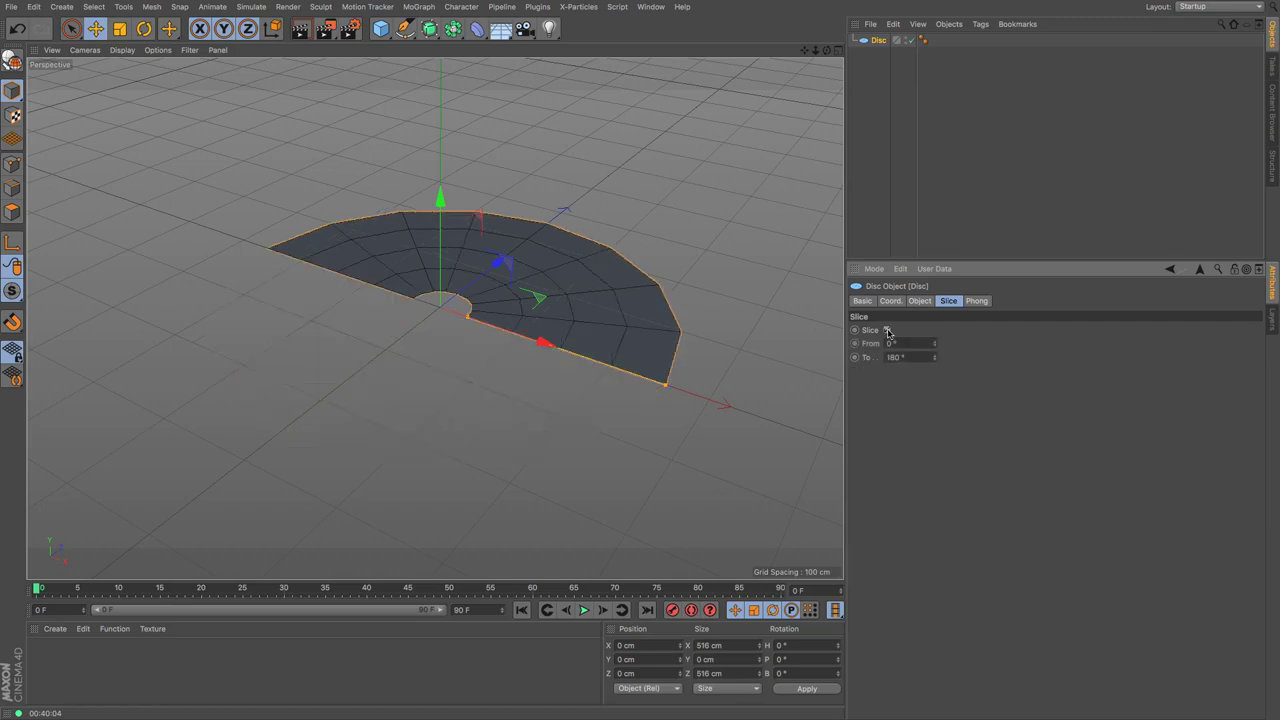
pyautogui.moveTo(935, 347)
pyautogui.mouseDown()
pyautogui.moveTo(990, 347)
pyautogui.moveTo(887, 347)
pyautogui.moveTo(937, 347)
pyautogui.mouseUp()
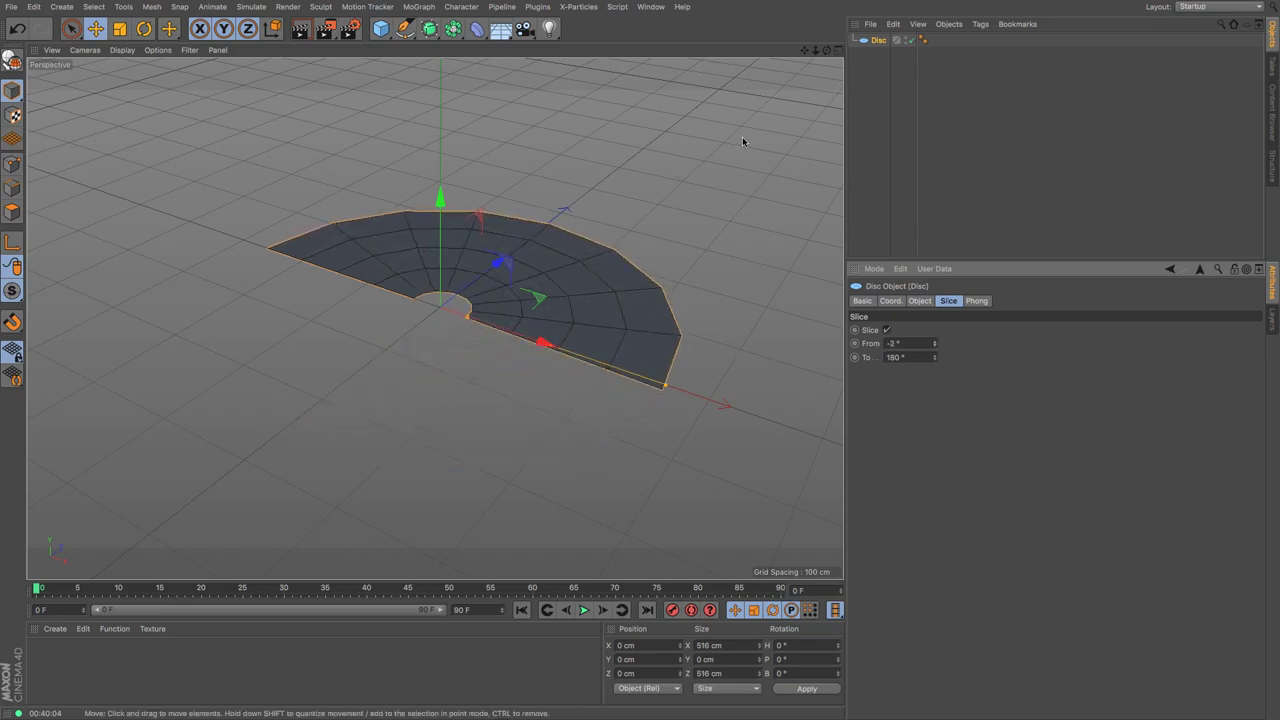
# Delete the disc and add a plane to the scene.
pyautogui.click(877, 42)
pyautogui.press('Delete')
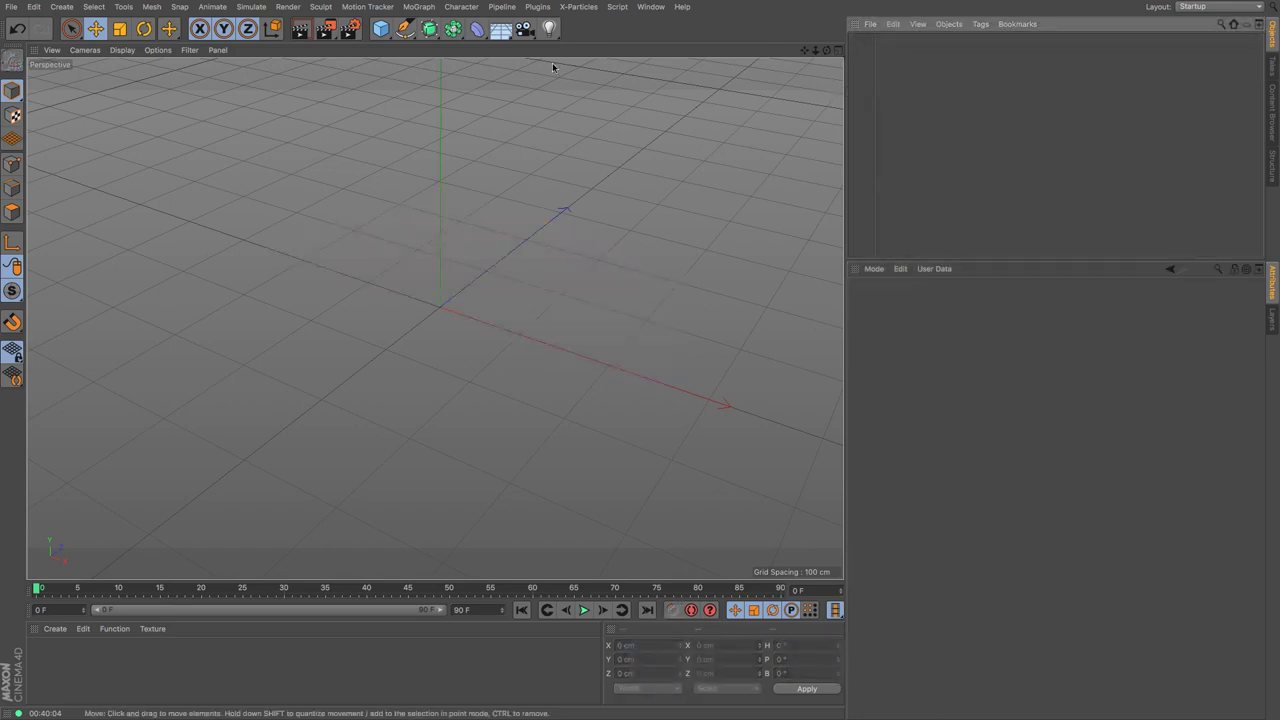
pyautogui.click(384, 33)
pyautogui.click(500, 70)
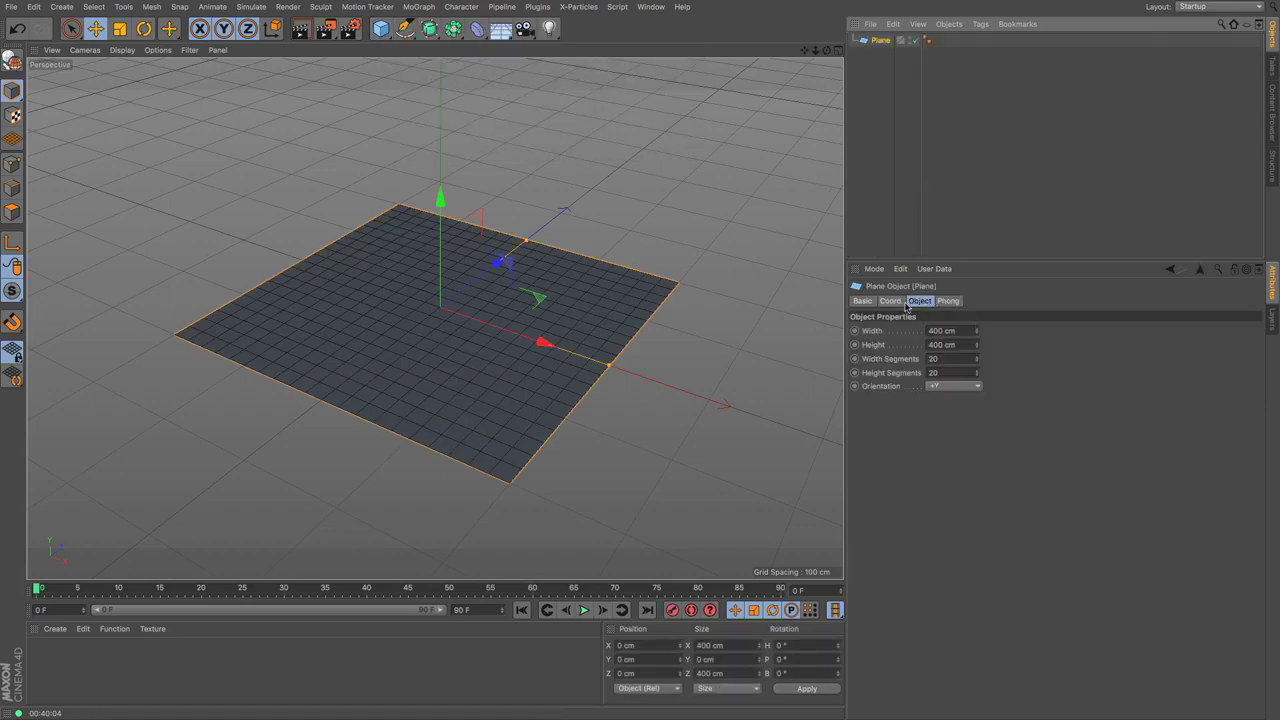
# Stretch the plane in the viewport to about 551 cm wide and 578 cm high.
pyautogui.moveTo(531, 246); pyautogui.dragTo(548, 222)
pyautogui.moveTo(610, 367); pyautogui.dragTo(684, 388)
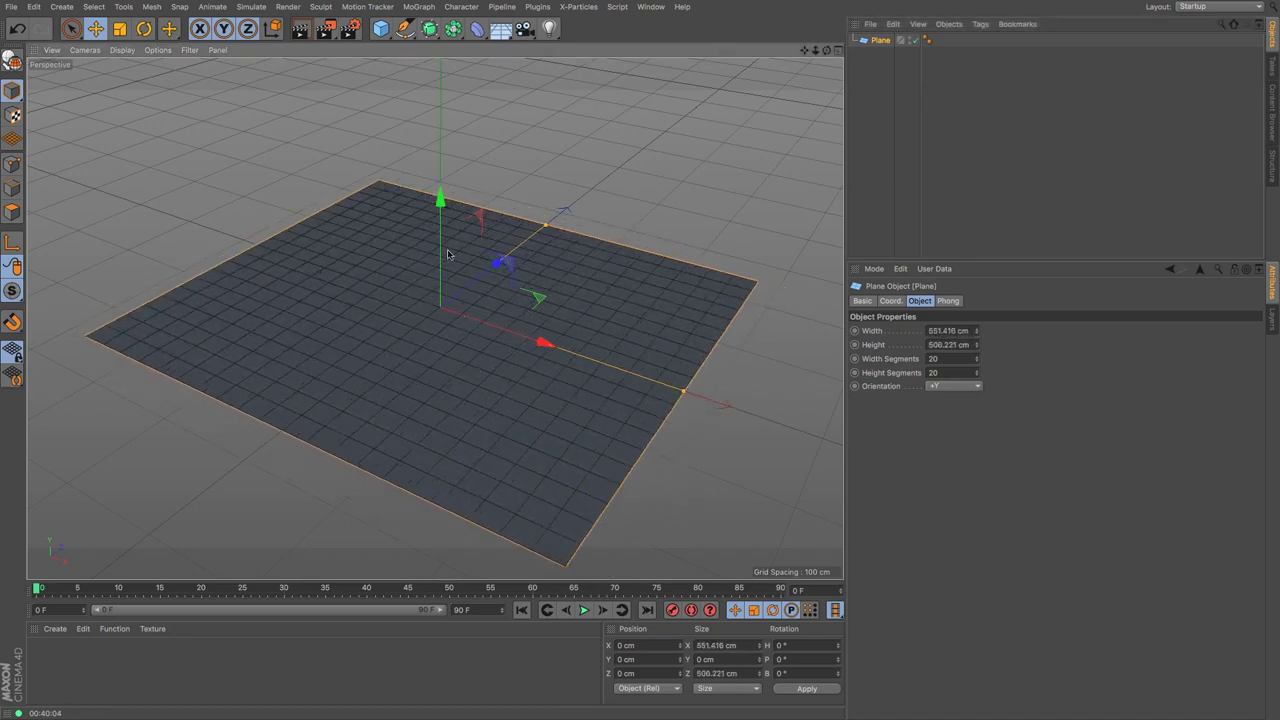
pyautogui.moveTo(555, 232); pyautogui.dragTo(565, 218)
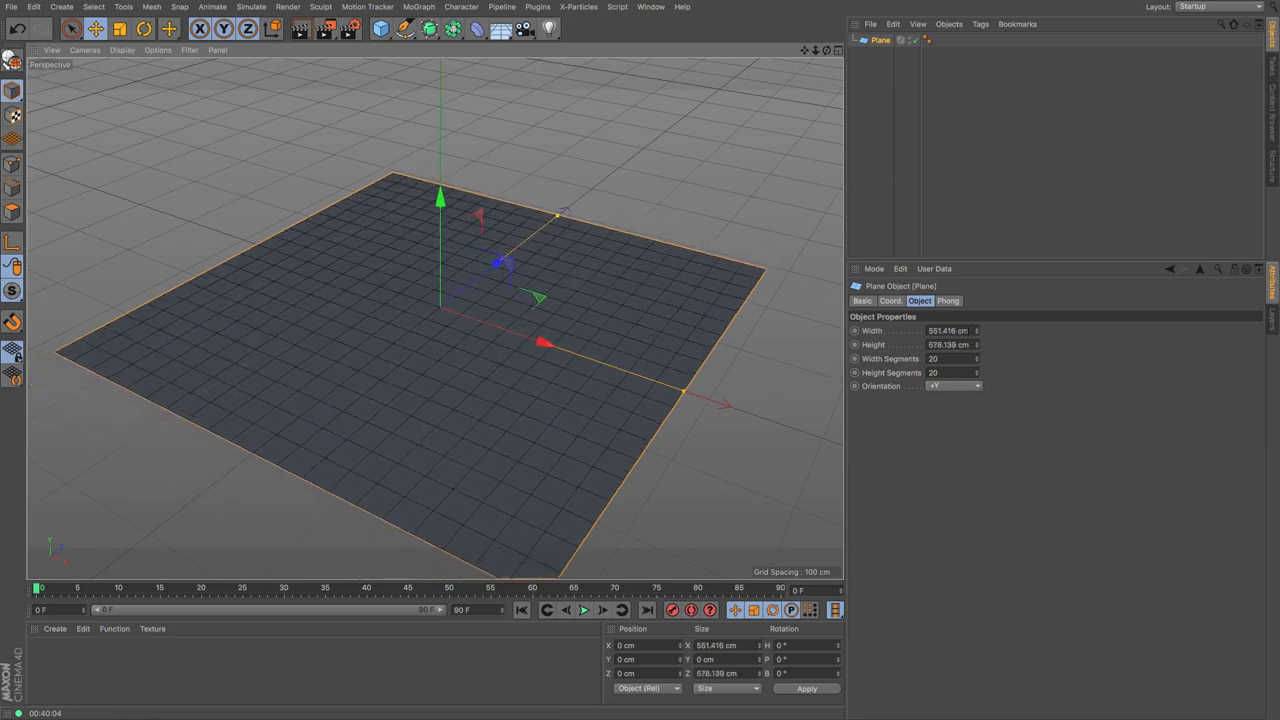
# Set the plane to 750 cm wide and 200 cm high, with 10 width segments and 7 height segments.
pyautogui.moveTo(970, 331); pyautogui.dragTo(772, 328)
pyautogui.write('750')
pyautogui.press('Tab')
pyautogui.write('200')
pyautogui.press('Return')
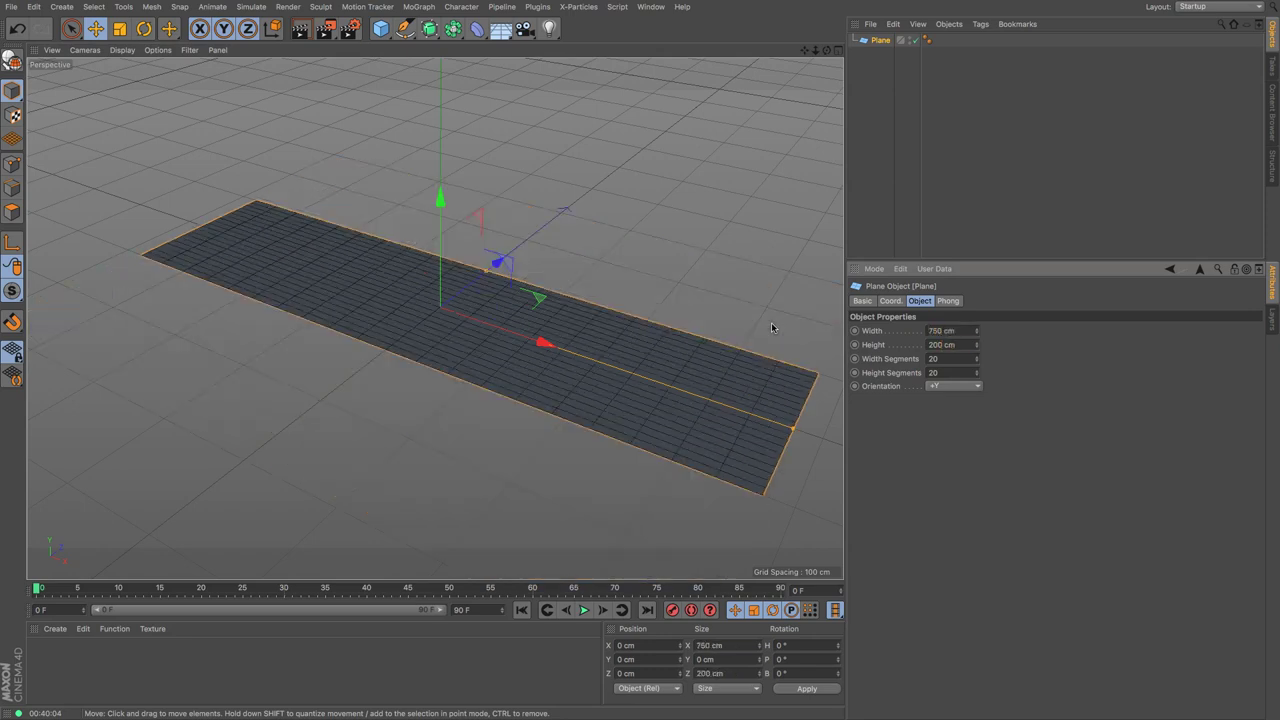
pyautogui.click(977, 362)
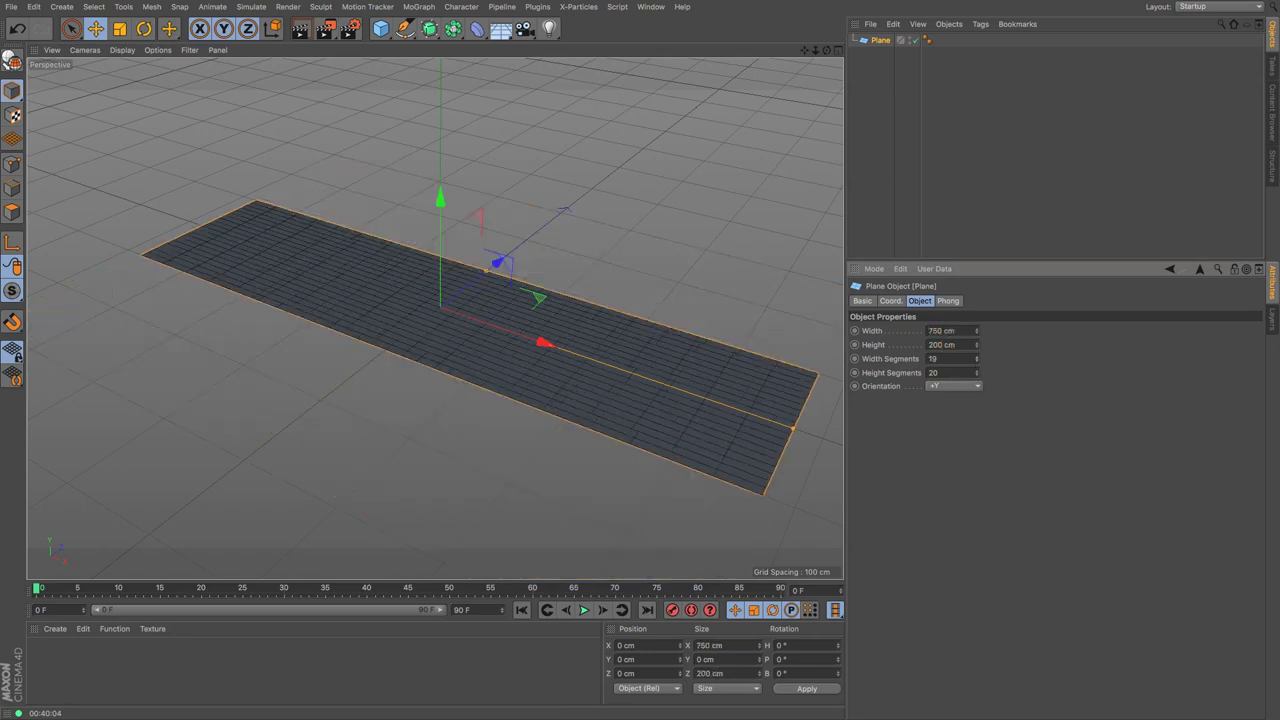
pyautogui.moveTo(977, 362)
pyautogui.mouseDown()
pyautogui.moveTo(977, 390)
pyautogui.moveTo(977, 371)
pyautogui.mouseUp()
# Try the +X orientation on the plane and return it to +Y.
pyautogui.click(978, 387)
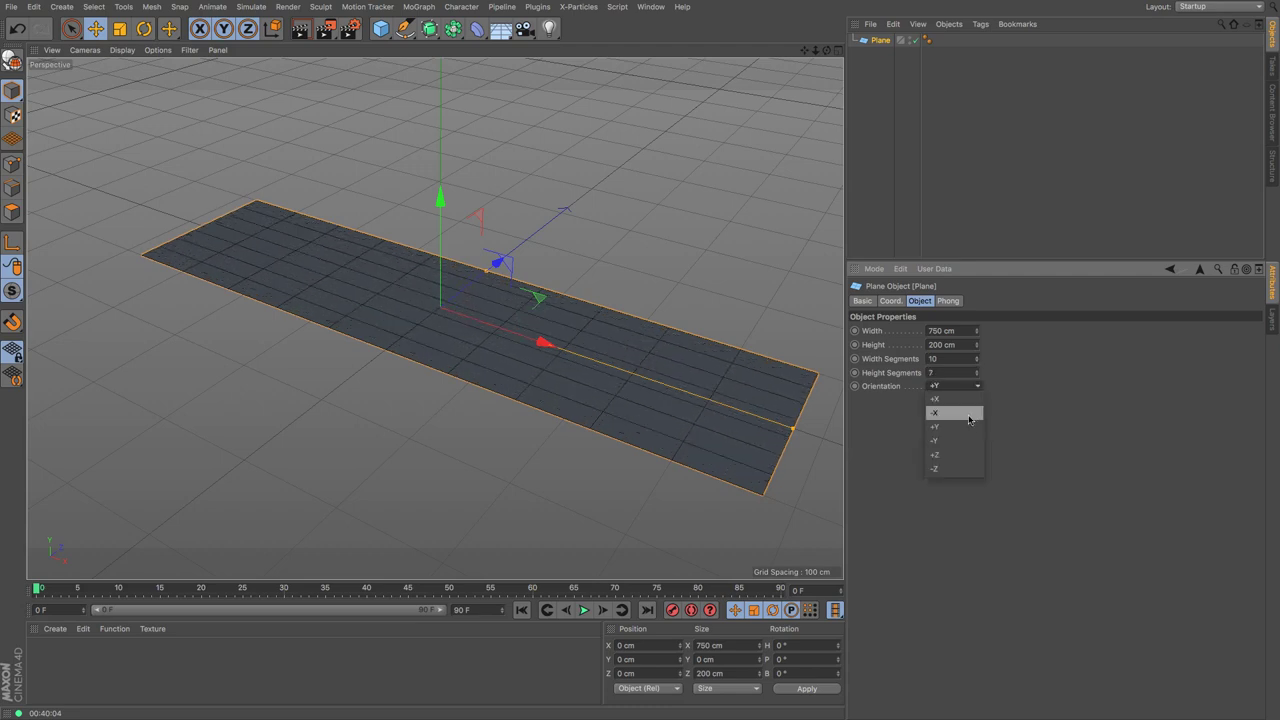
pyautogui.click(966, 424)
pyautogui.click(976, 388)
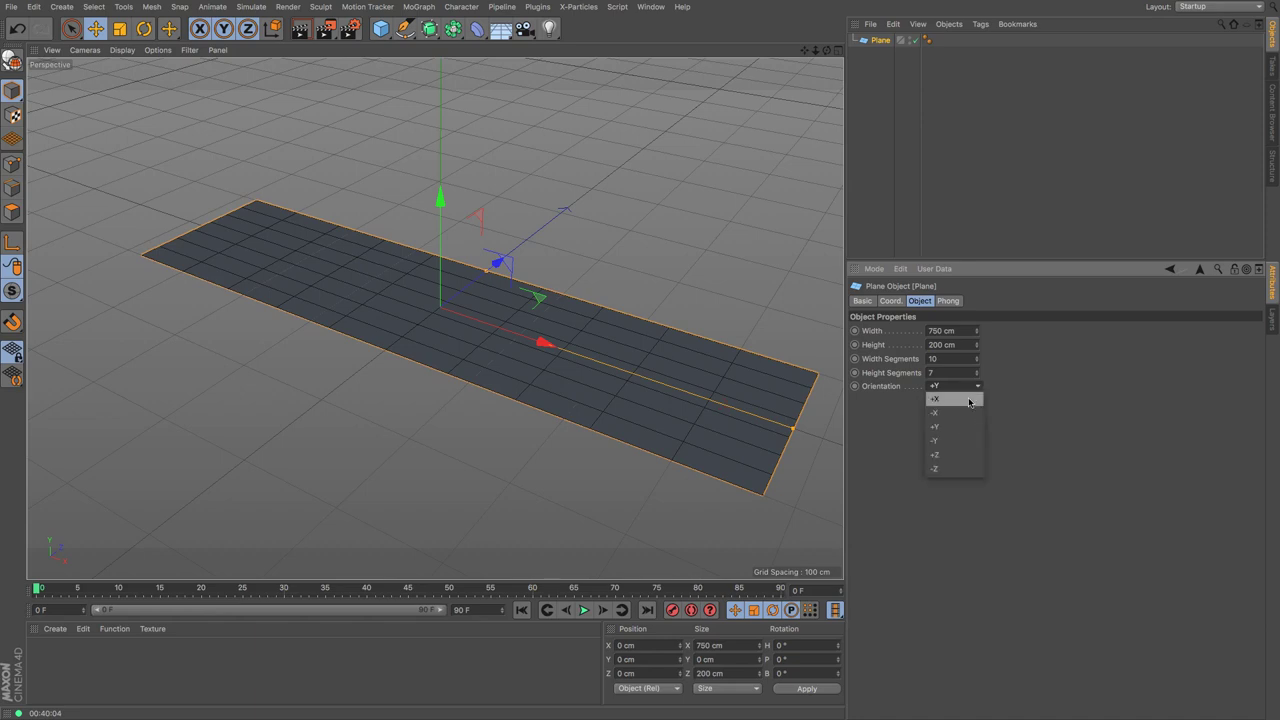
pyautogui.click(975, 398)
pyautogui.click(979, 387)
pyautogui.click(966, 405)
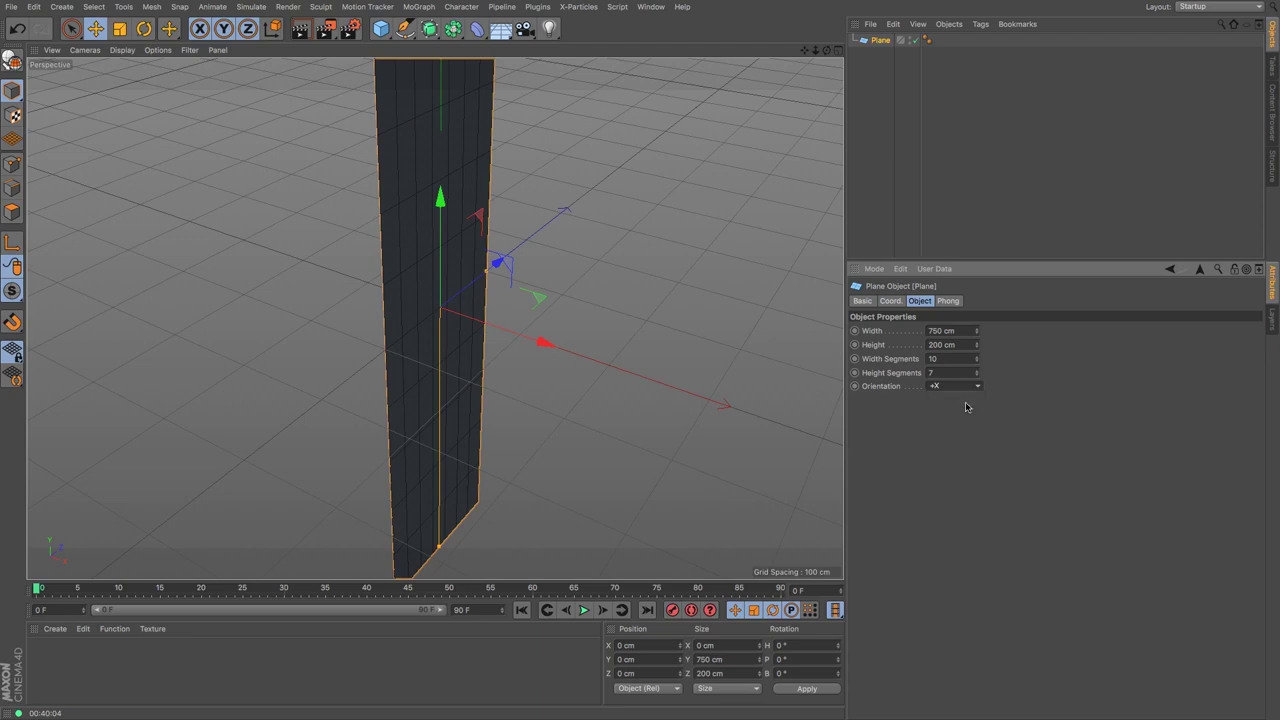
pyautogui.click(977, 386)
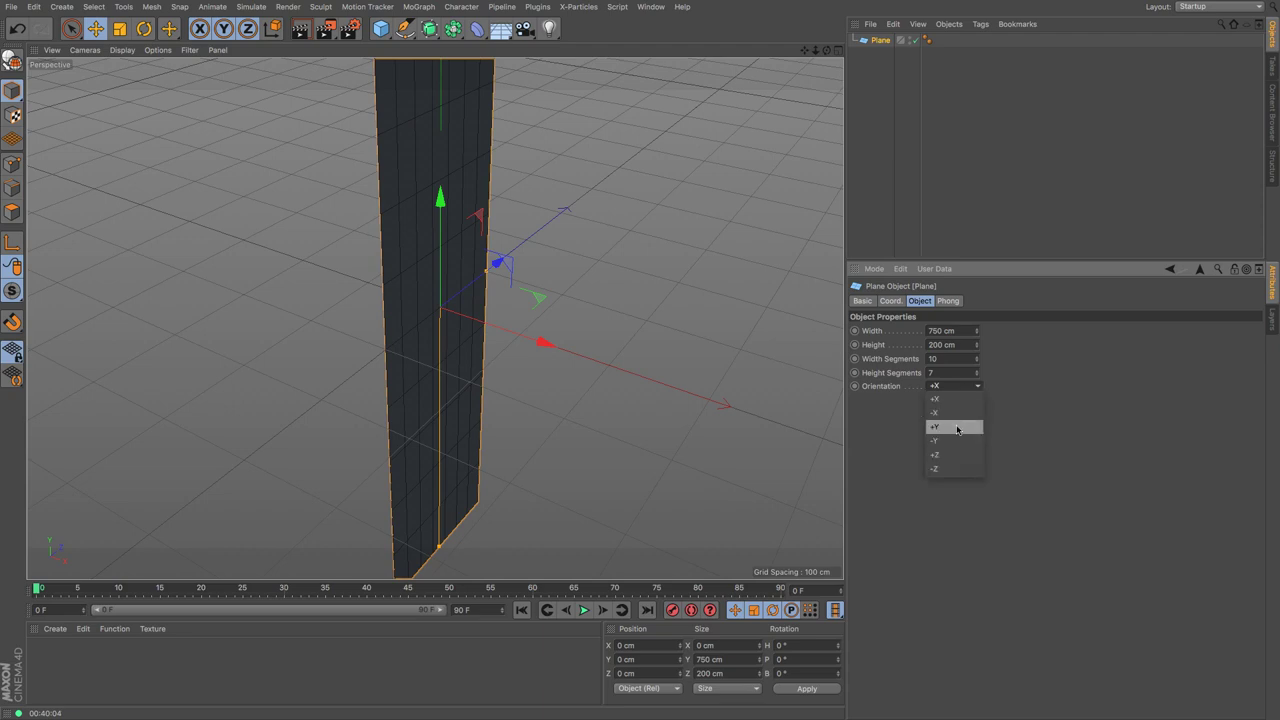
pyautogui.click(957, 428)
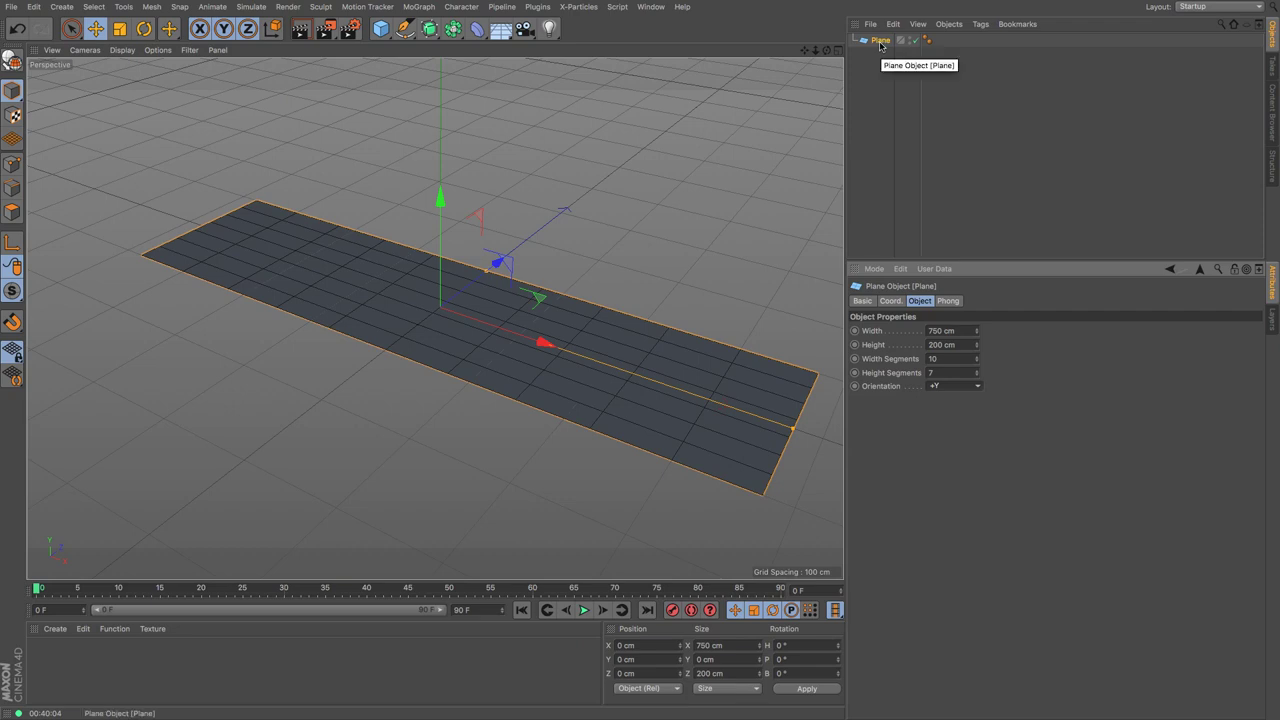
# Delete the plane and add a polygon object to the scene.
pyautogui.click(880, 42)
pyautogui.press('Delete')
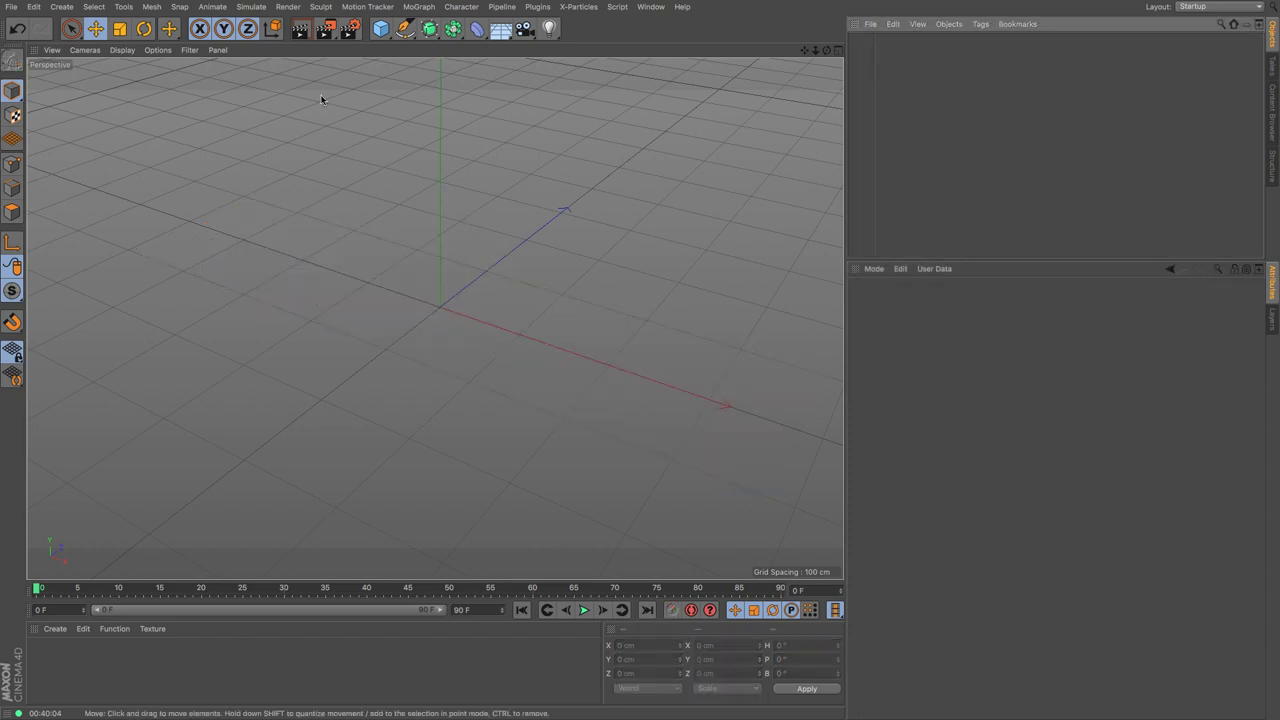
pyautogui.moveTo(383, 32); pyautogui.dragTo(560, 78)
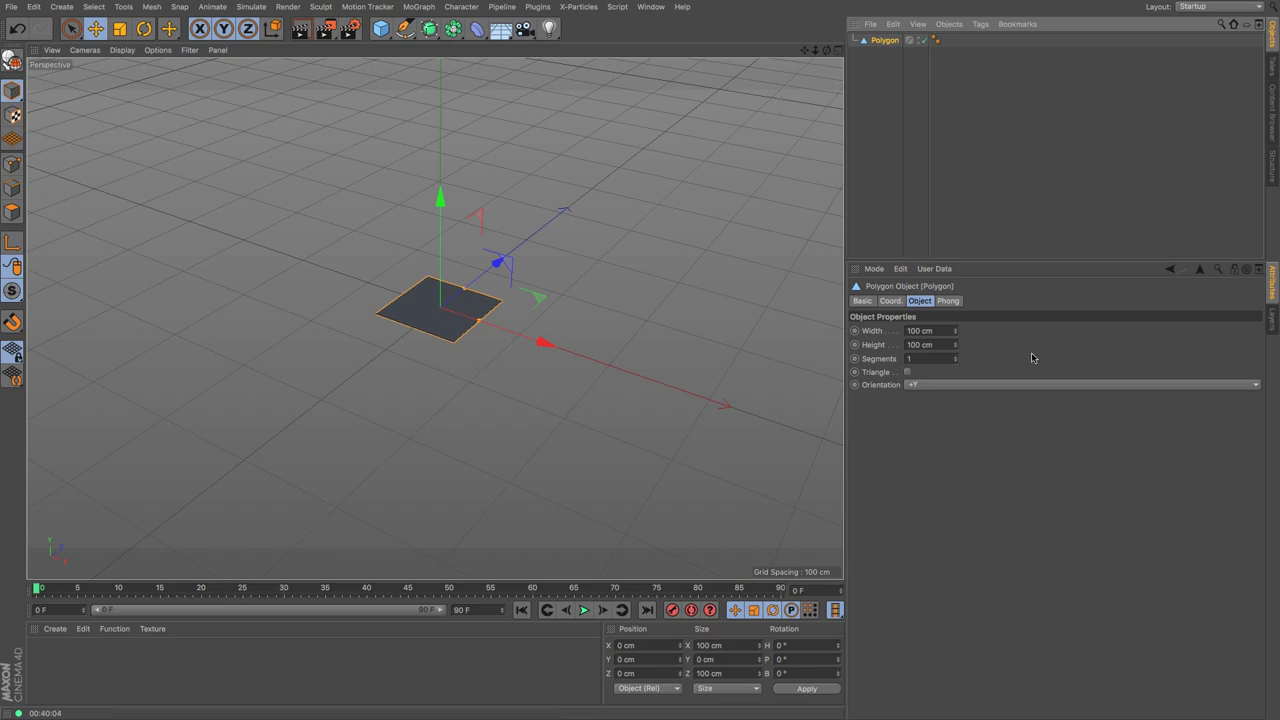
# Turn the polygon into a triangle and set its width to 267 cm and height to 213 cm.
pyautogui.moveTo(955, 332); pyautogui.dragTo(957, 347)
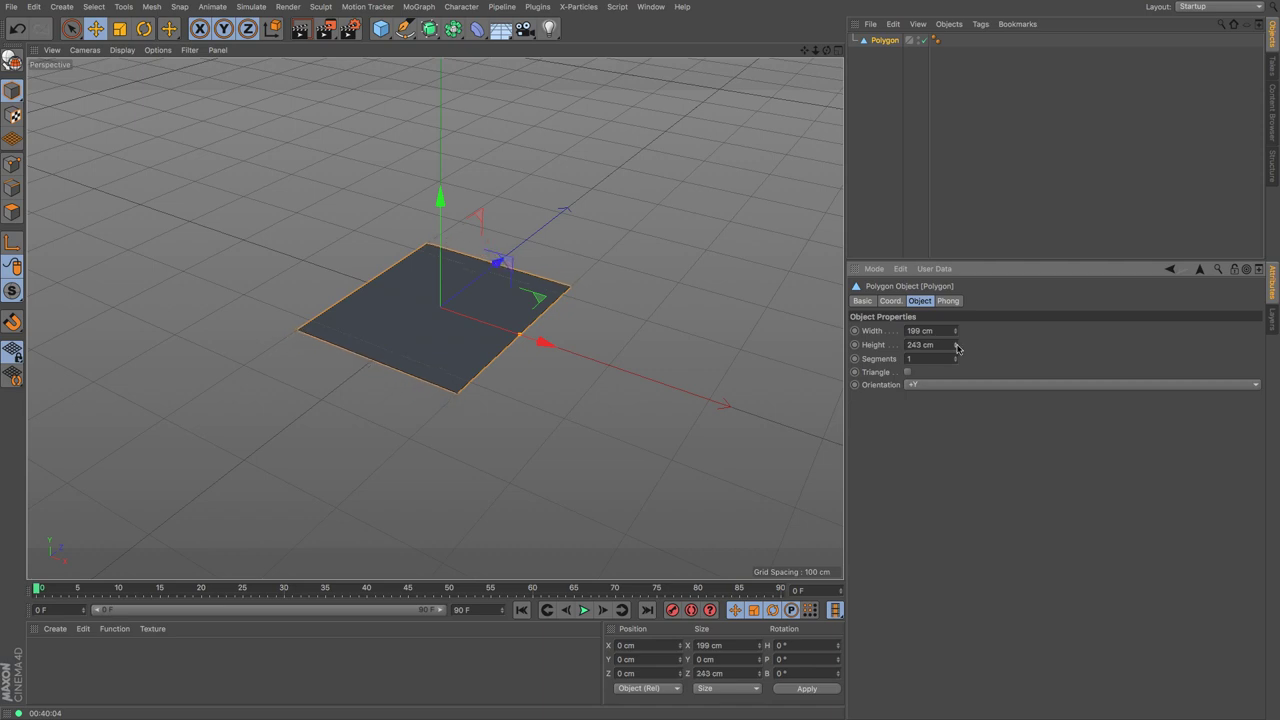
pyautogui.click(907, 372)
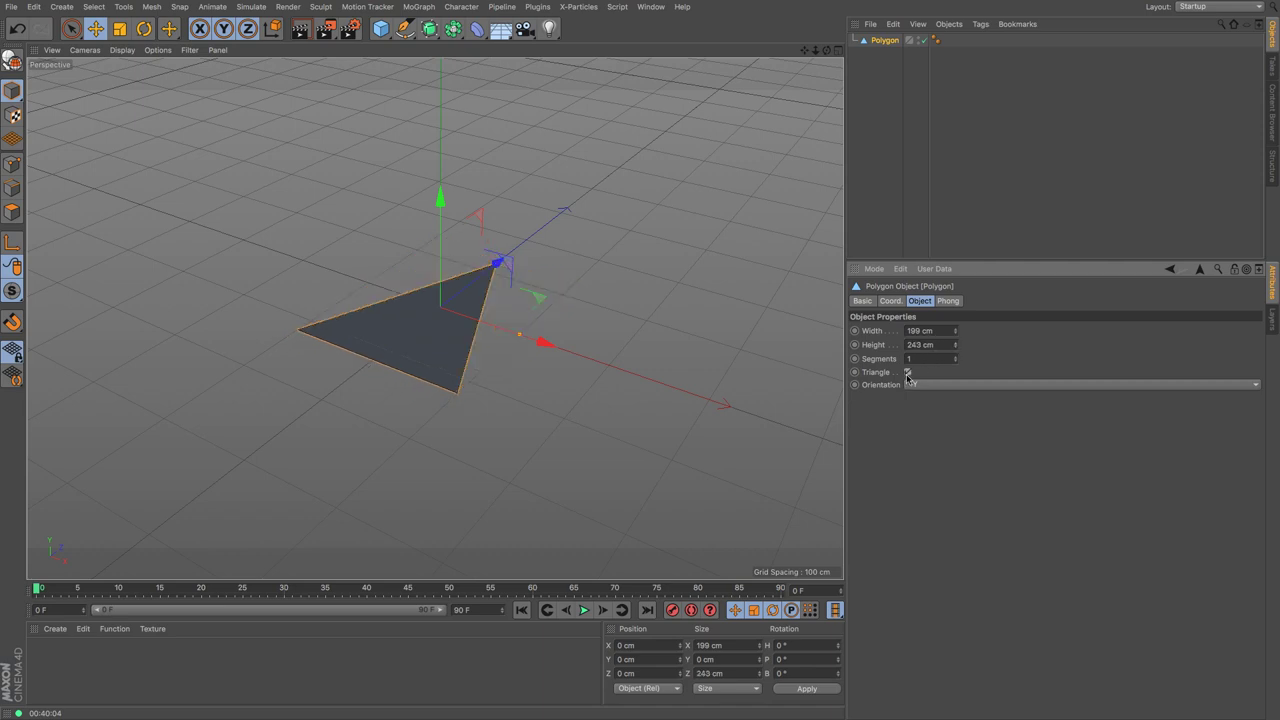
pyautogui.moveTo(955, 347)
pyautogui.mouseDown()
pyautogui.moveTo(955, 324)
pyautogui.moveTo(954, 336)
pyautogui.mouseUp()
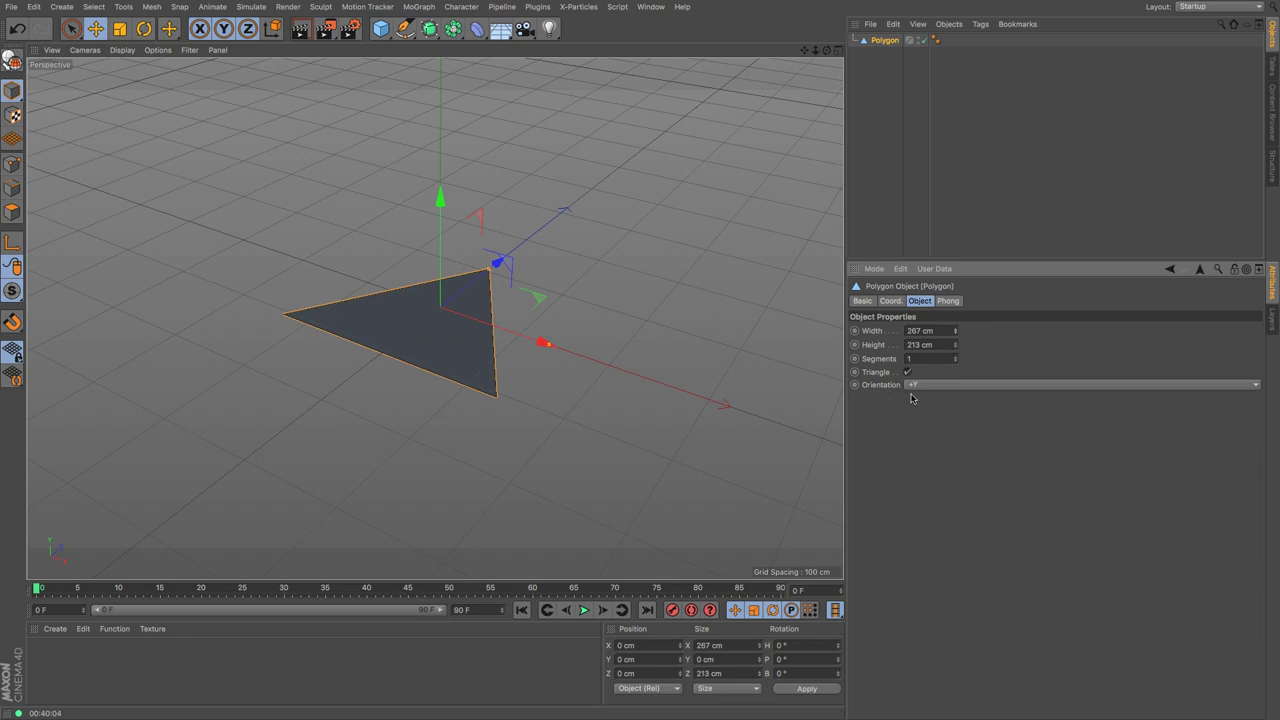
# Delete the polygon and add a sphere to the scene.
pyautogui.press('Delete')
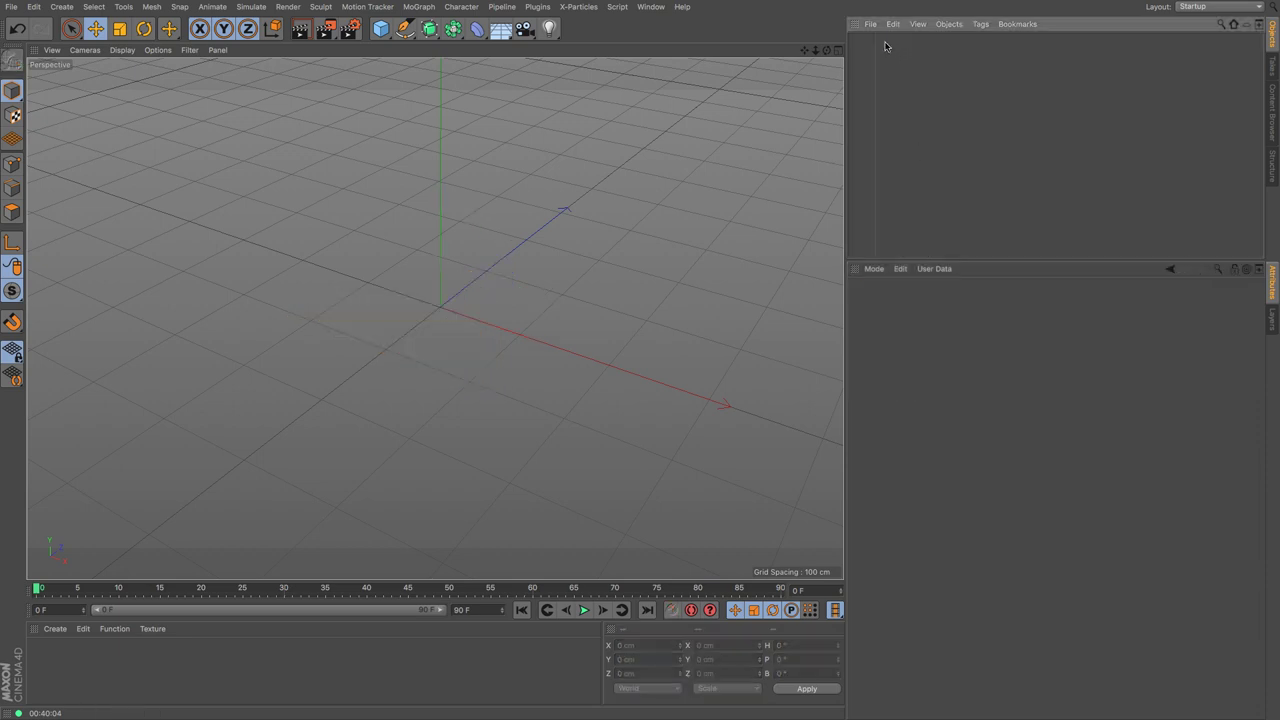
pyautogui.click(380, 28)
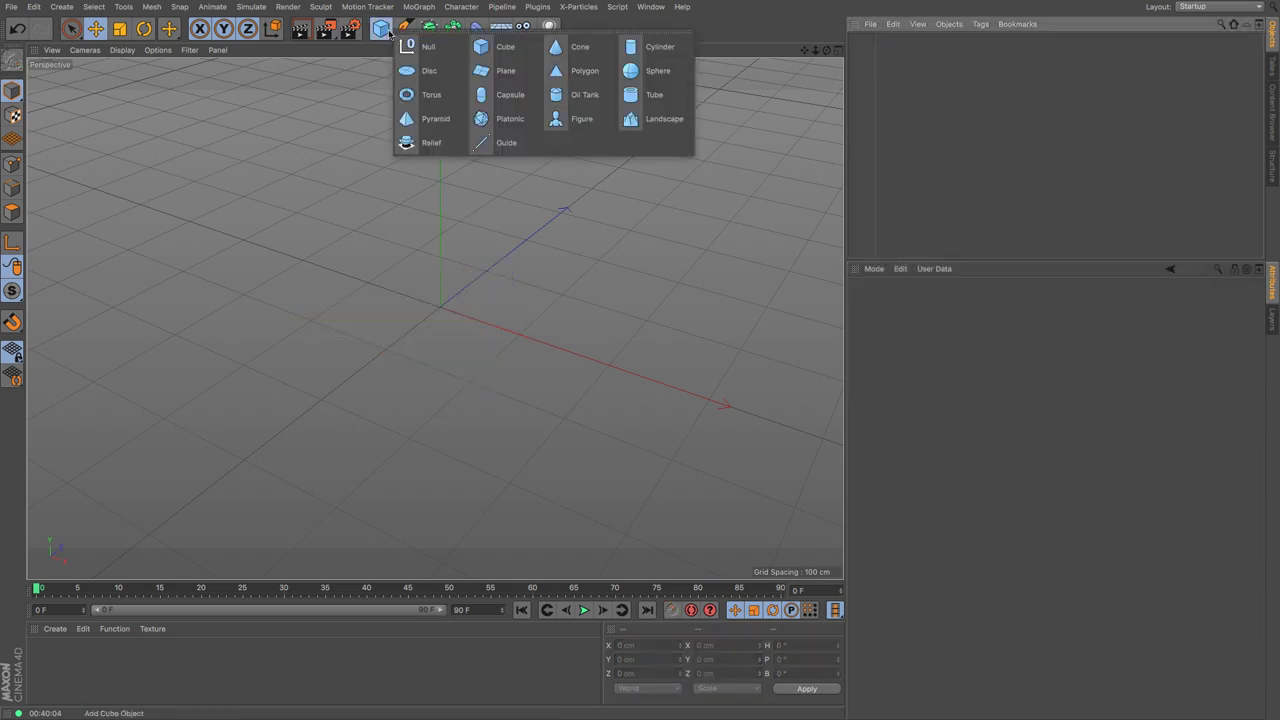
pyautogui.click(630, 80)
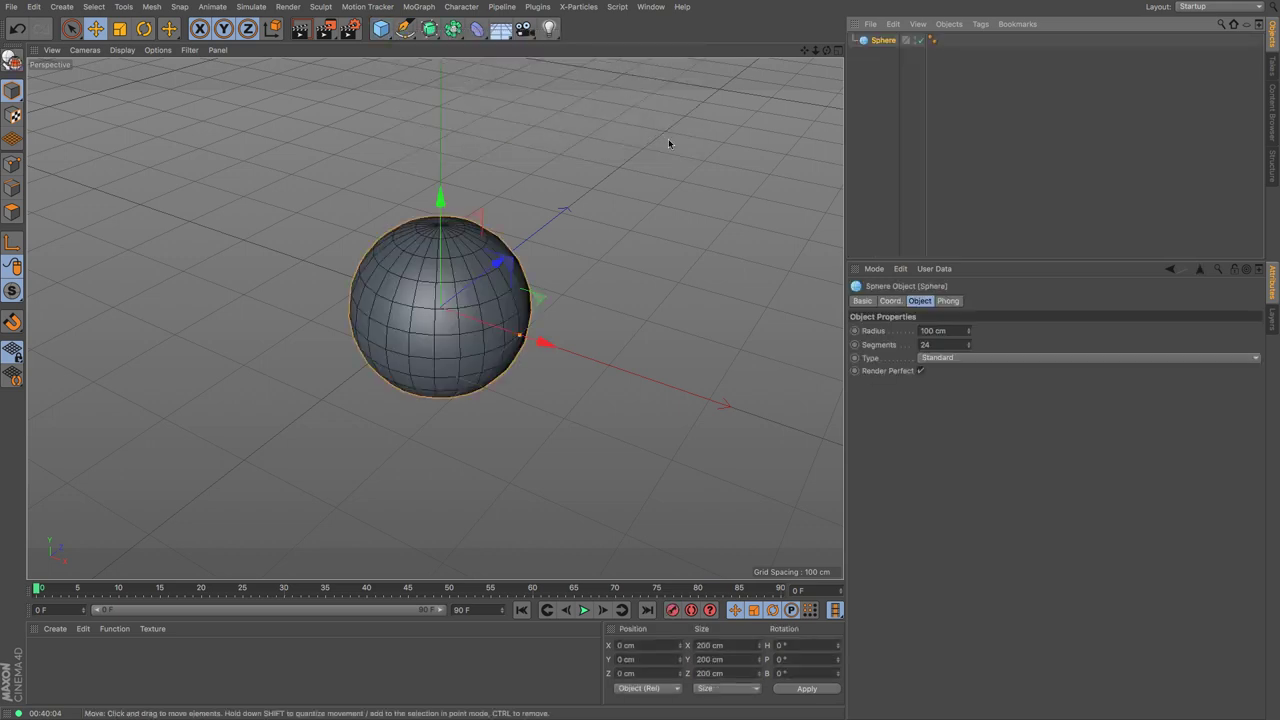
# Resize the sphere to a radius of about 90 cm.
pyautogui.moveTo(969, 334)
pyautogui.mouseDown()
pyautogui.moveTo(1012, 334)
pyautogui.moveTo(945, 334)
pyautogui.mouseUp()
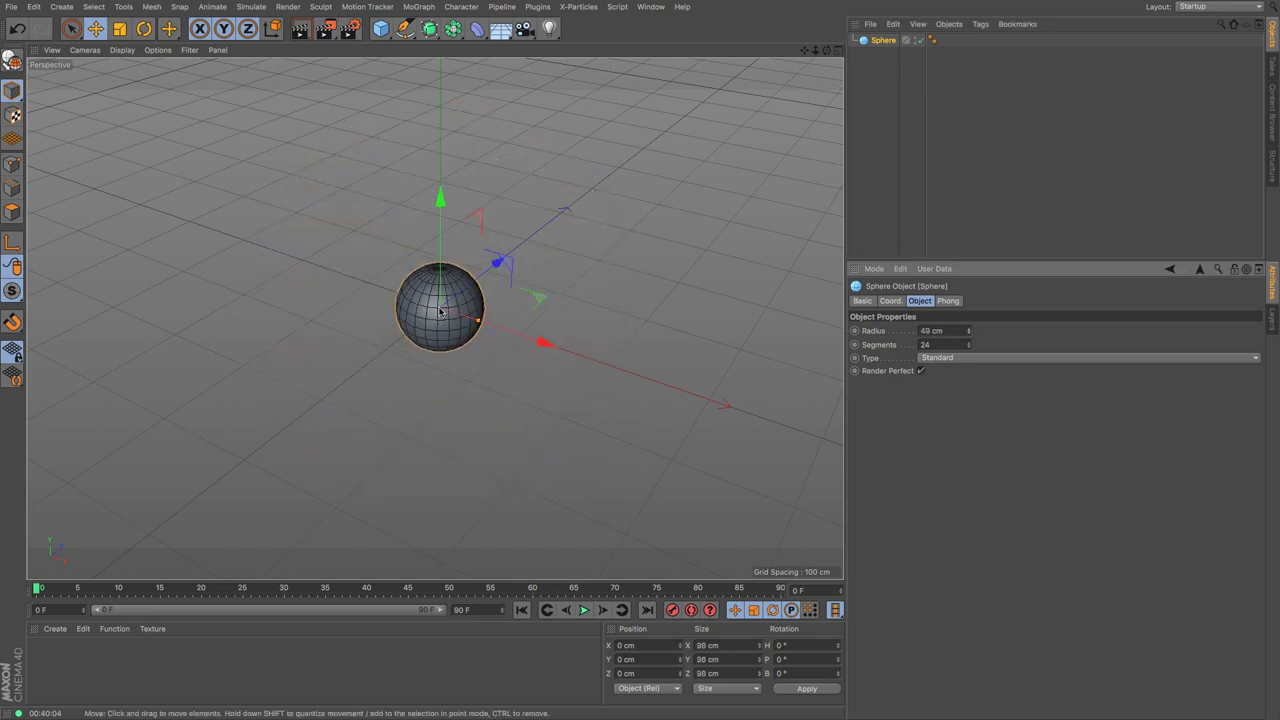
pyautogui.moveTo(479, 321); pyautogui.dragTo(511, 331)
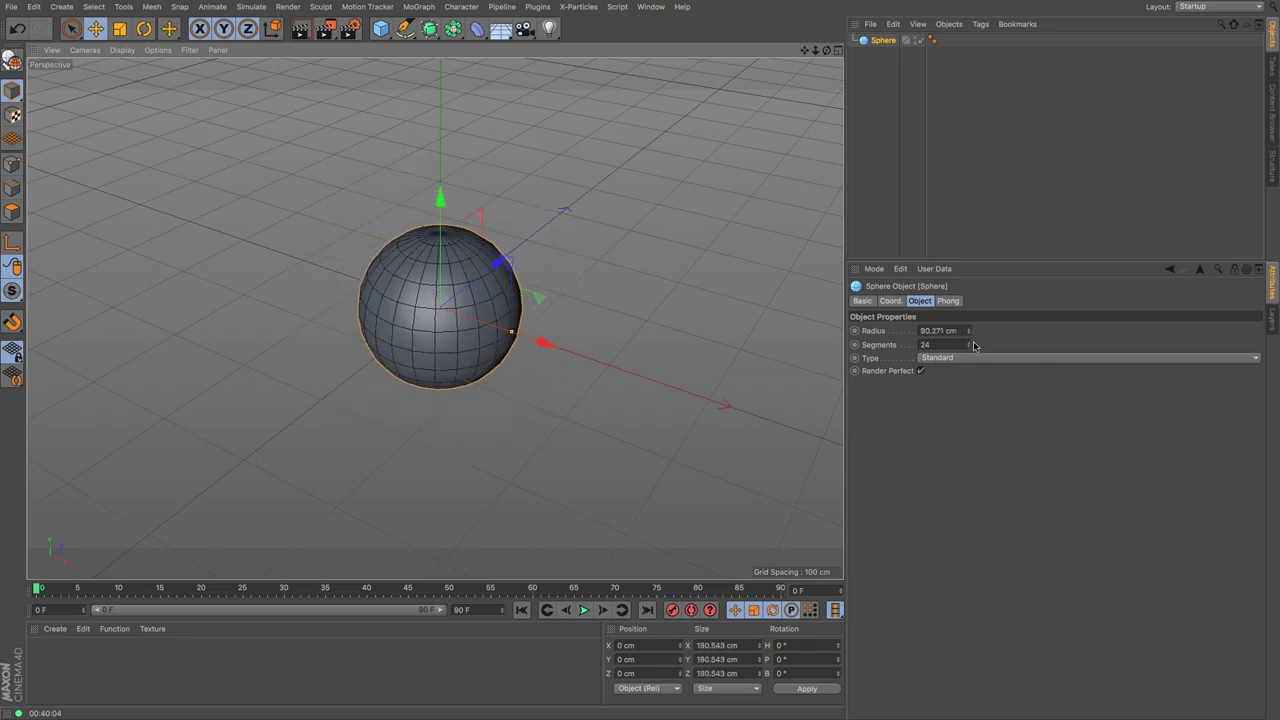
# Set the sphere's segments to 28 and switch its type to Tetrahedron.
pyautogui.moveTo(969, 344); pyautogui.dragTo(969, 332)
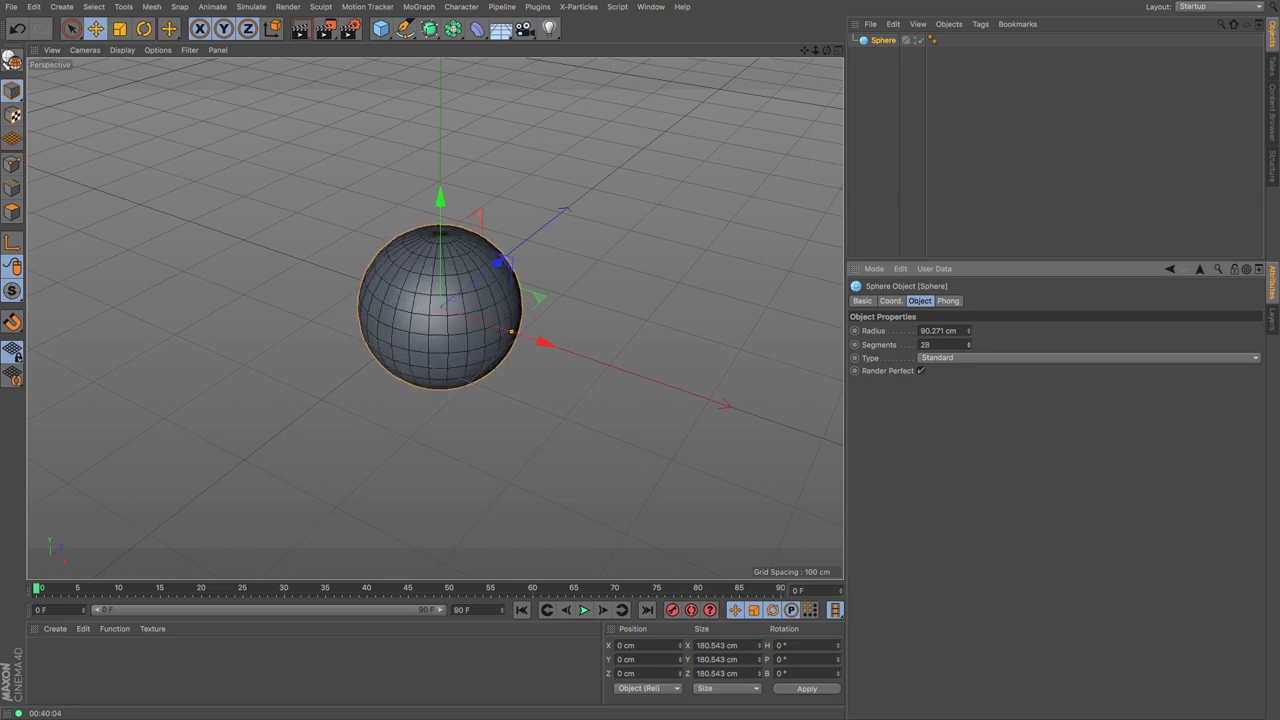
pyautogui.click(997, 359)
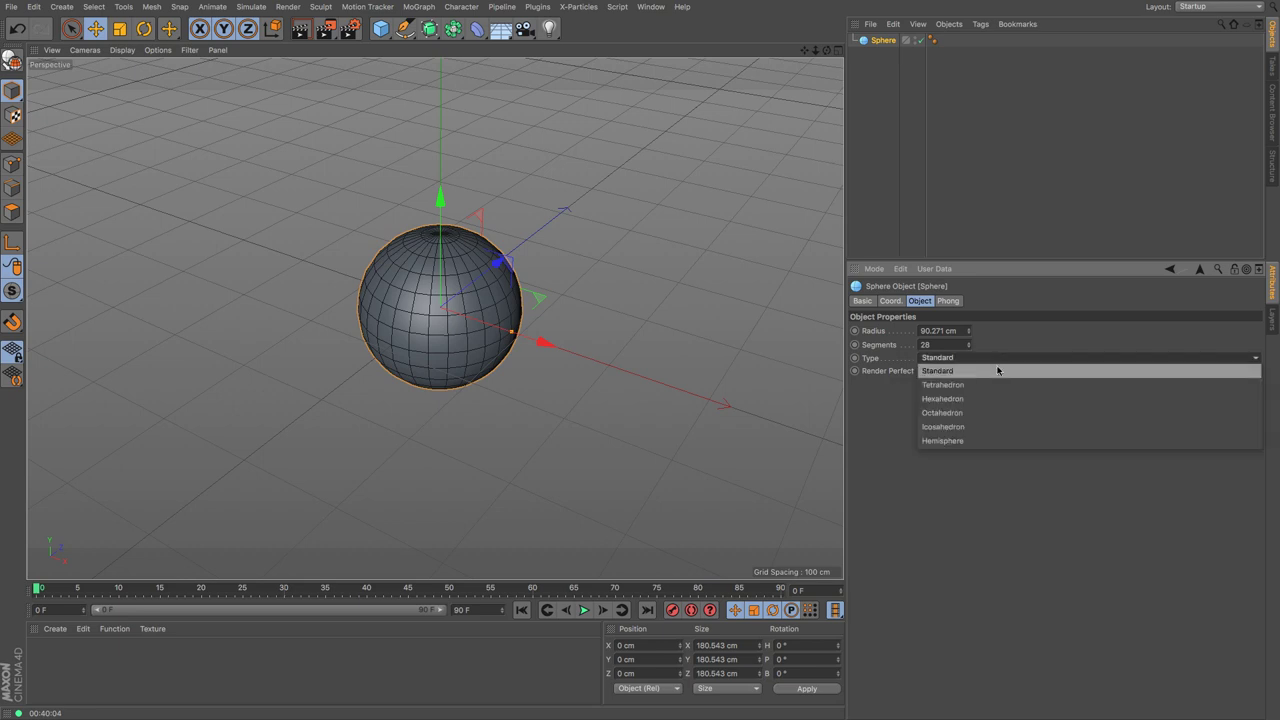
pyautogui.click(1001, 385)
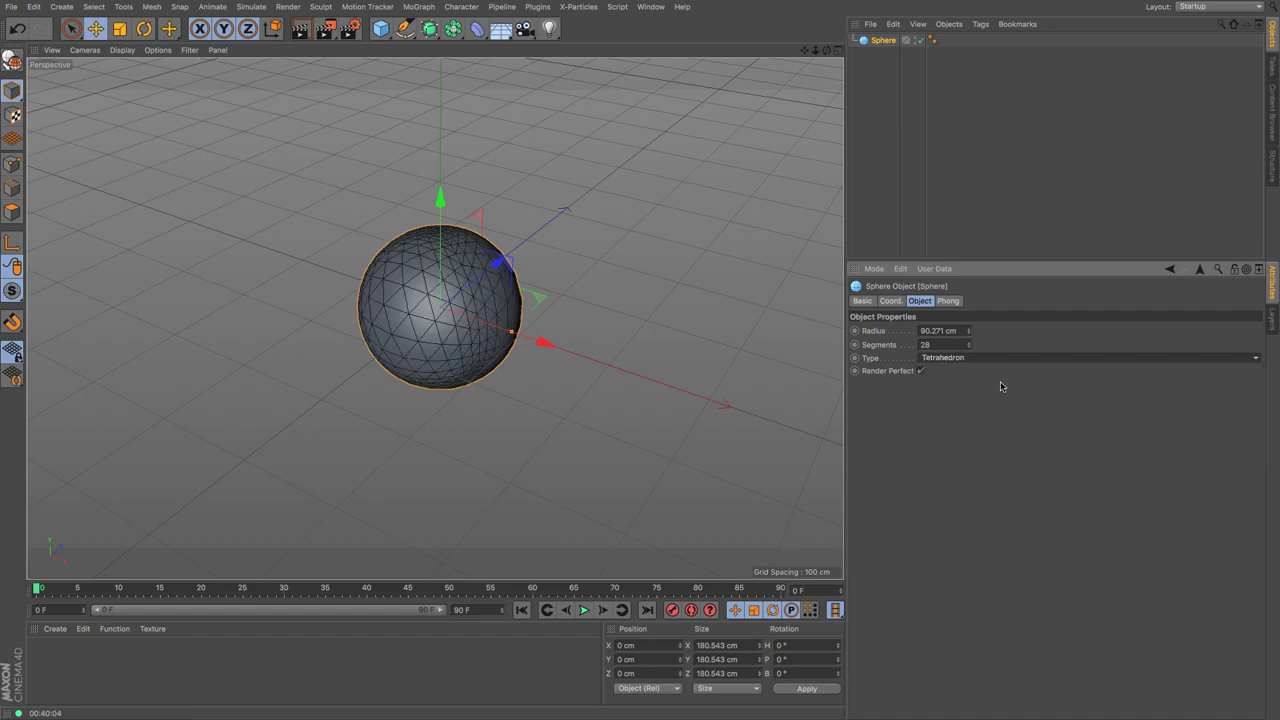
# Reduce the tetrahedron-type sphere's segments to 10, continuing down to 7.
pyautogui.moveTo(827, 50); pyautogui.dragTo(710, 62)
pyautogui.moveTo(434, 318); pyautogui.dragTo(434, 318)
pyautogui.moveTo(968, 344); pyautogui.dragTo(968, 390)
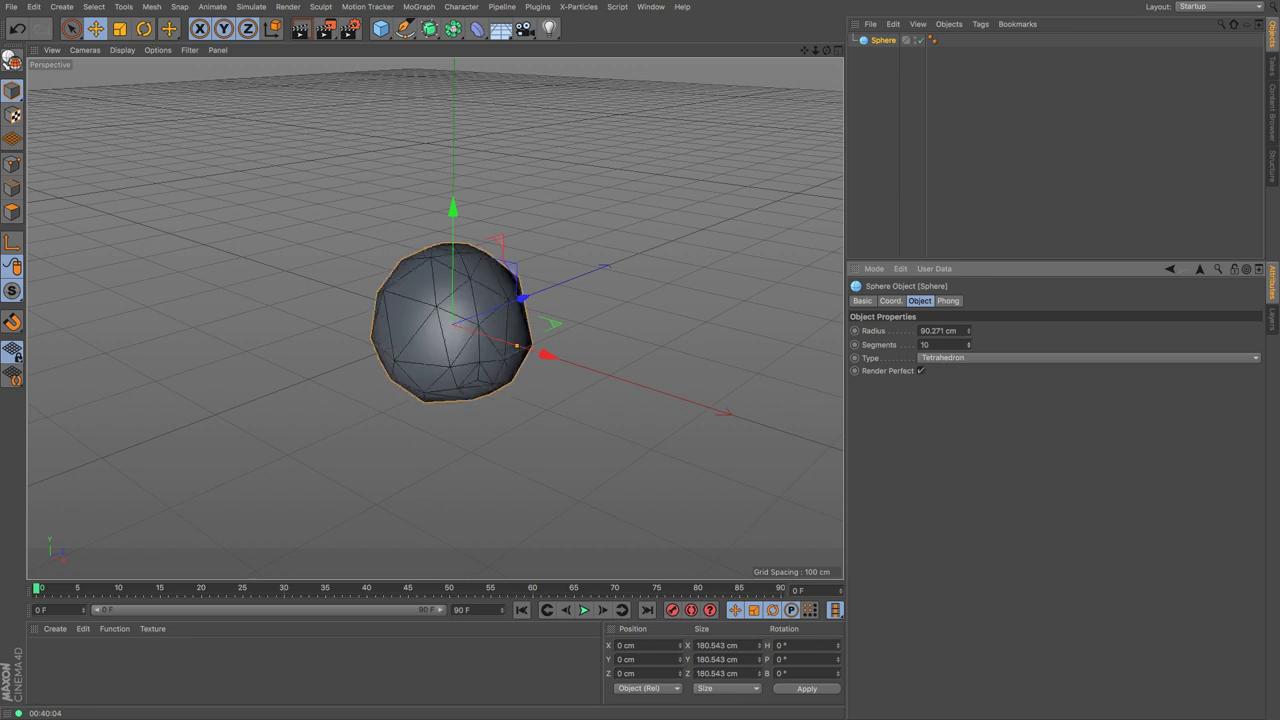
pyautogui.moveTo(968, 345); pyautogui.dragTo(969, 364)
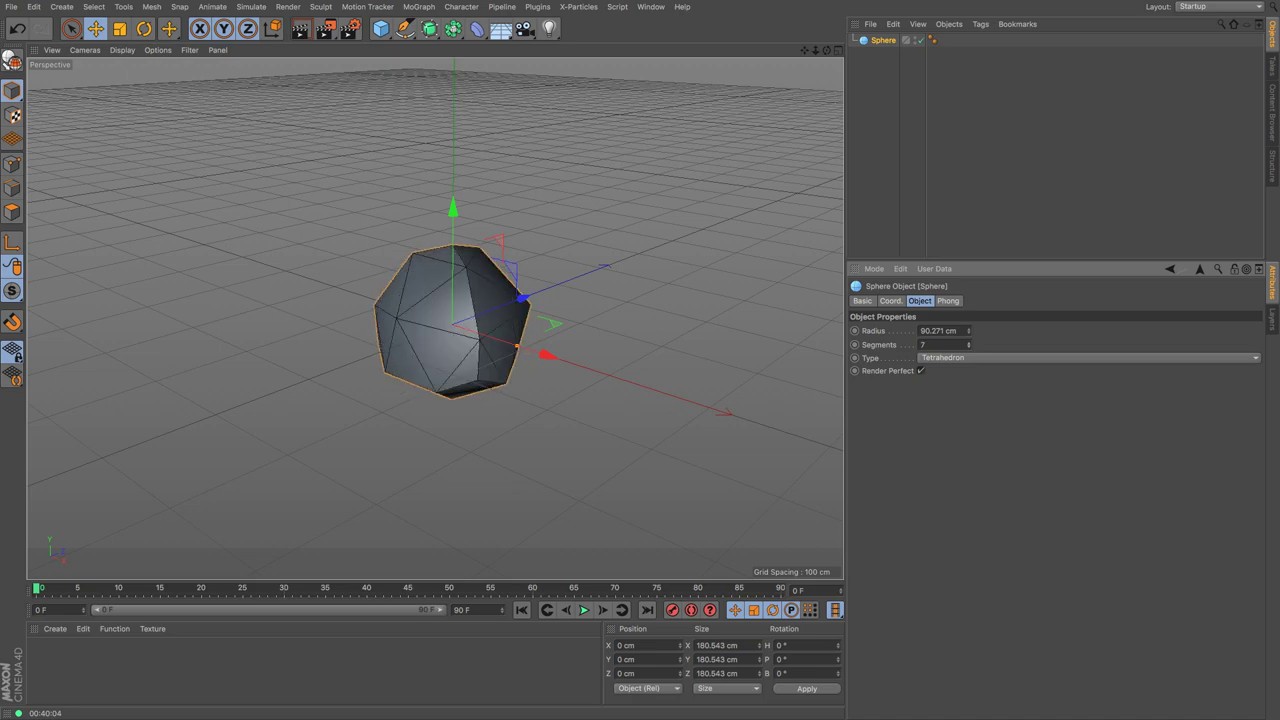
pyautogui.moveTo(828, 51)
pyautogui.mouseDown()
pyautogui.moveTo(920, 128)
pyautogui.moveTo(935, 165)
pyautogui.moveTo(806, 56)
pyautogui.mouseUp()
pyautogui.moveTo(434, 317); pyautogui.dragTo(1071, 274)
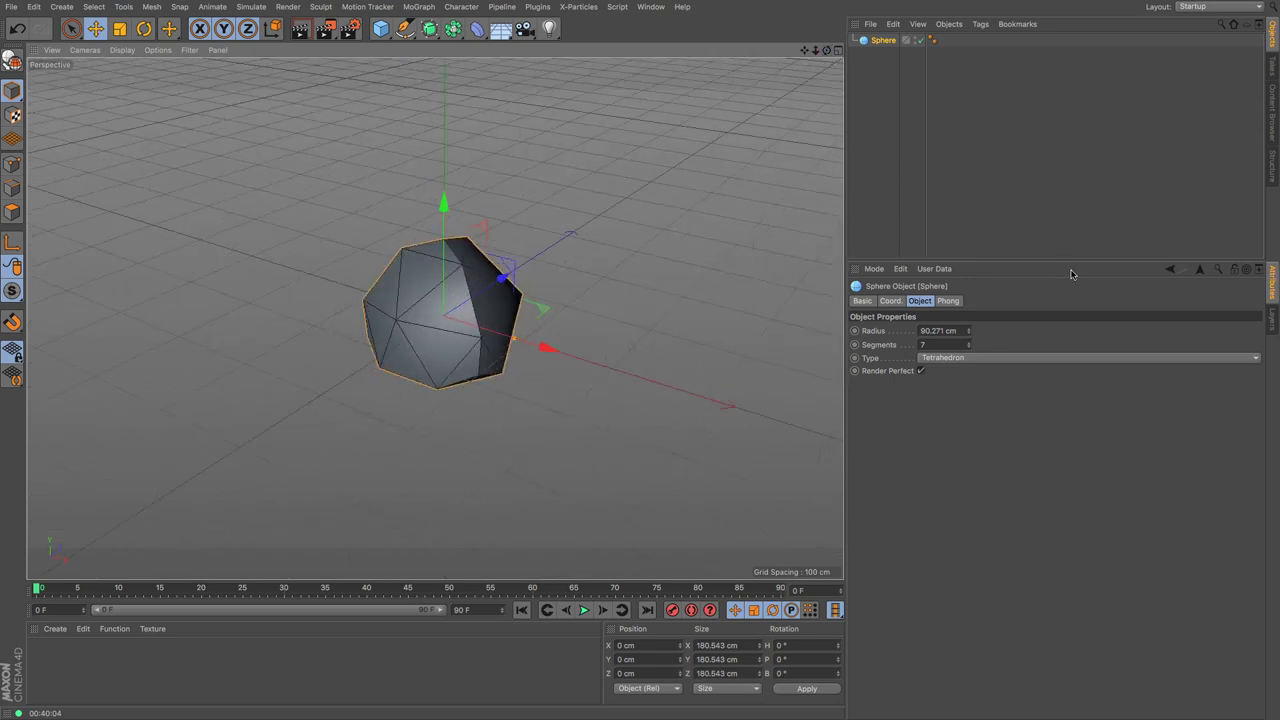
# Switch the sphere type to Hexahedron and vary its segments, raising them to 10 before lowering them again.
pyautogui.click(1024, 357)
pyautogui.click(1004, 401)
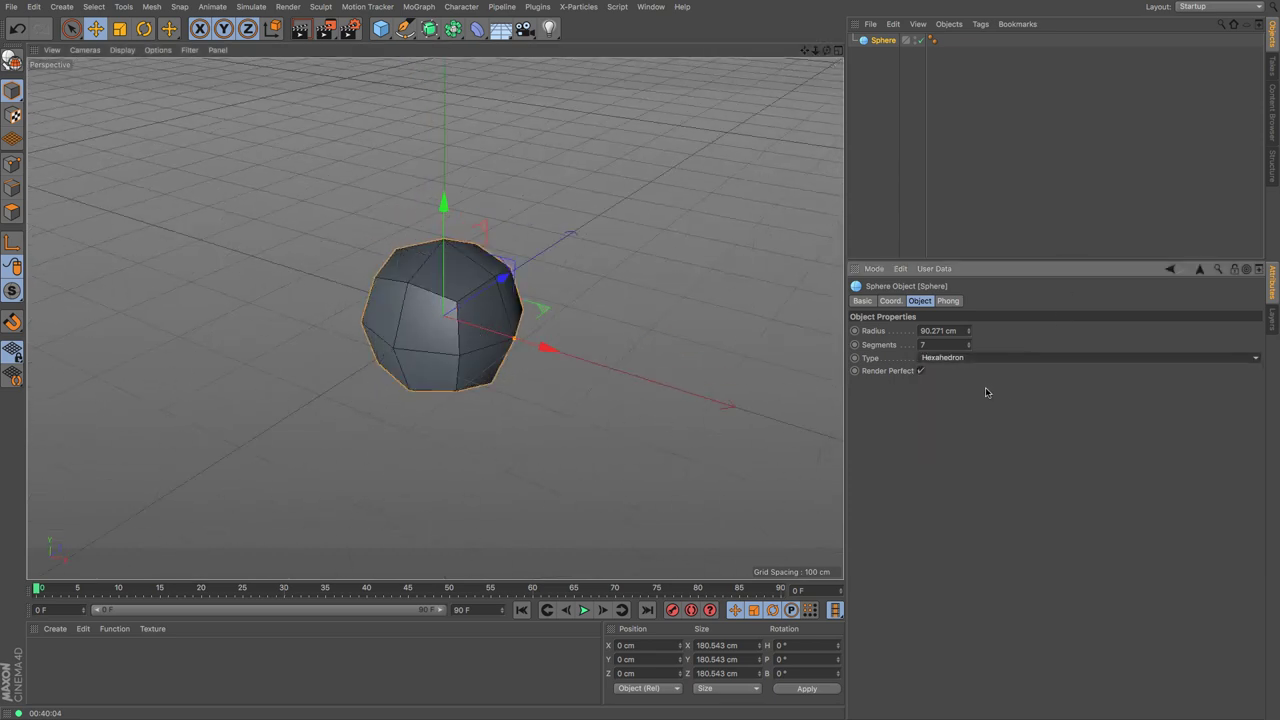
pyautogui.click(969, 344)
pyautogui.moveTo(969, 344)
pyautogui.mouseDown()
pyautogui.moveTo(969, 331)
pyautogui.moveTo(1050, 344)
pyautogui.moveTo(990, 344)
pyautogui.mouseUp()
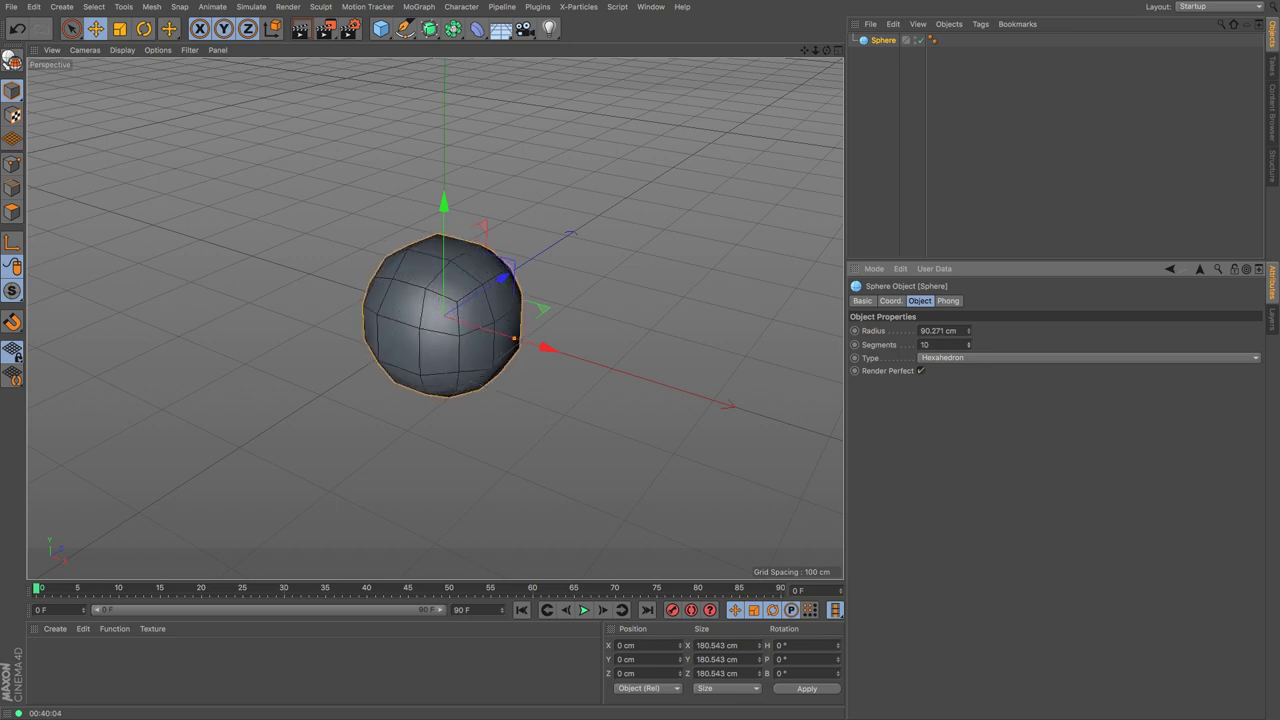
pyautogui.moveTo(990, 344); pyautogui.dragTo(987, 344)
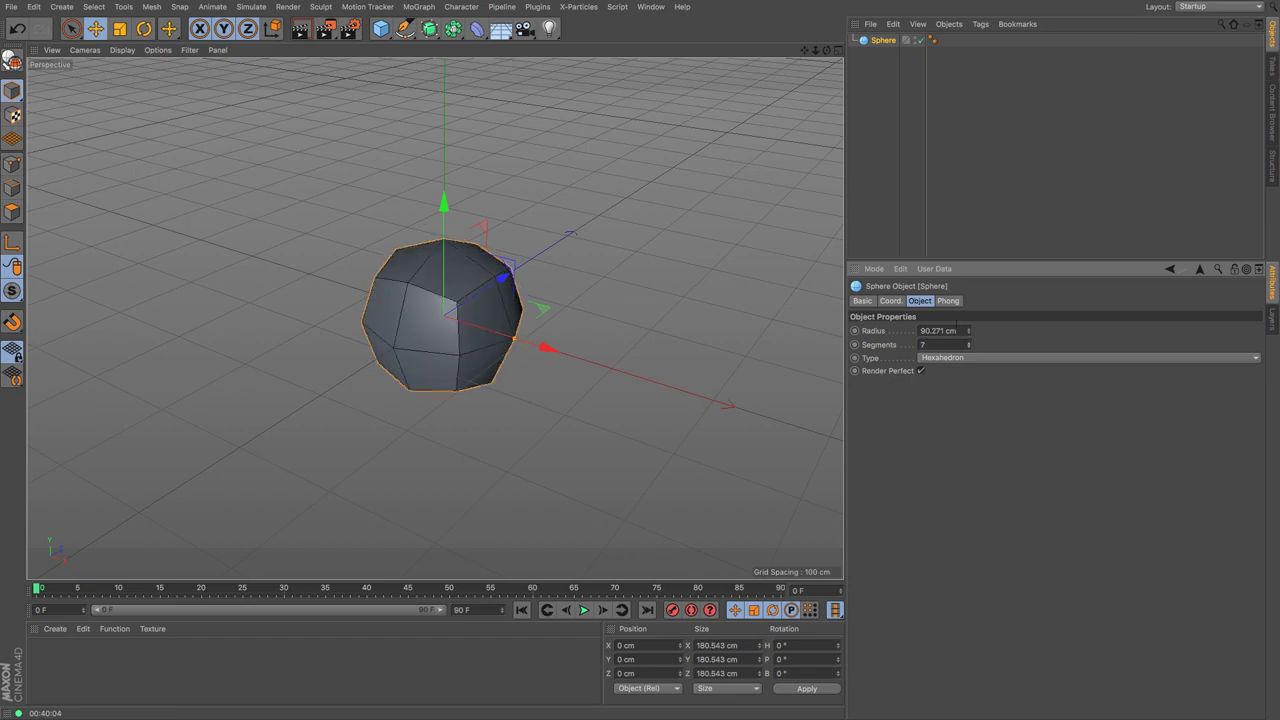
pyautogui.moveTo(434, 317)
pyautogui.keyDown('alt'); pyautogui.mouseDown()
pyautogui.moveTo(340, 240)
pyautogui.moveTo(480, 246)
pyautogui.moveTo(434, 320)
pyautogui.mouseUp(); pyautogui.keyUp('alt')
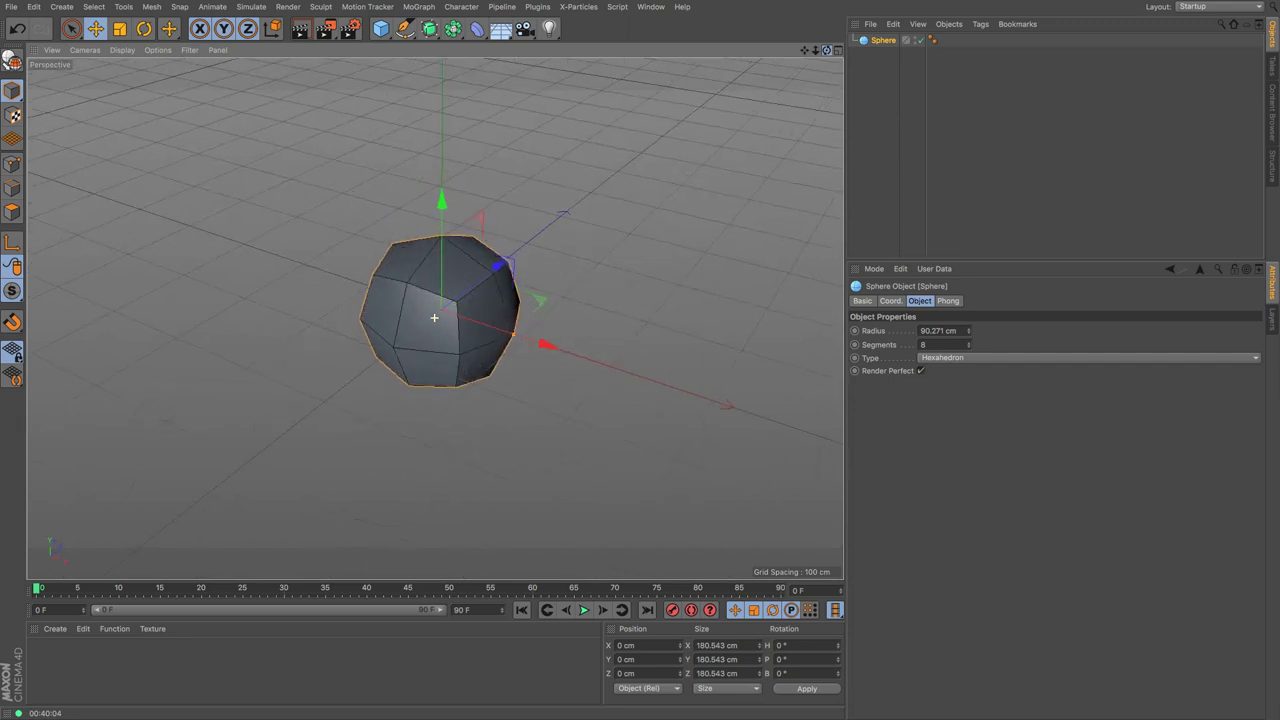
# Switch the sphere type to Octahedron and raise its segments to 12.
pyautogui.click(983, 358)
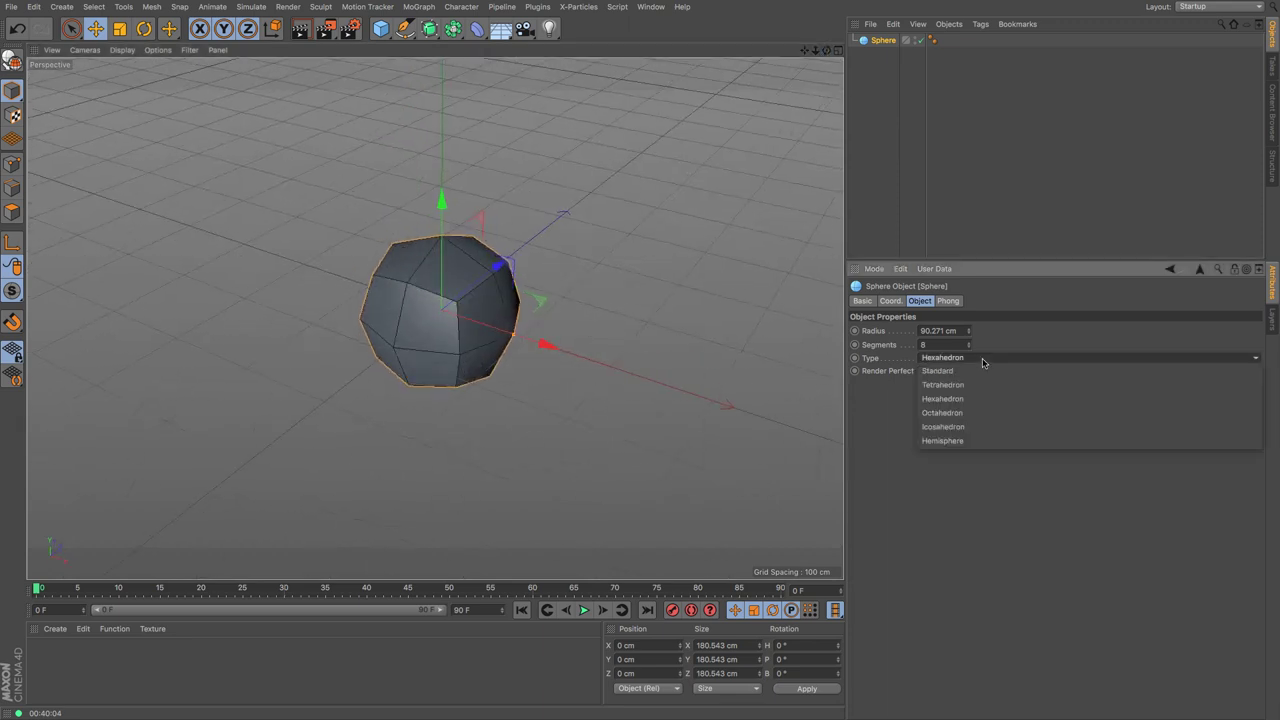
pyautogui.click(985, 413)
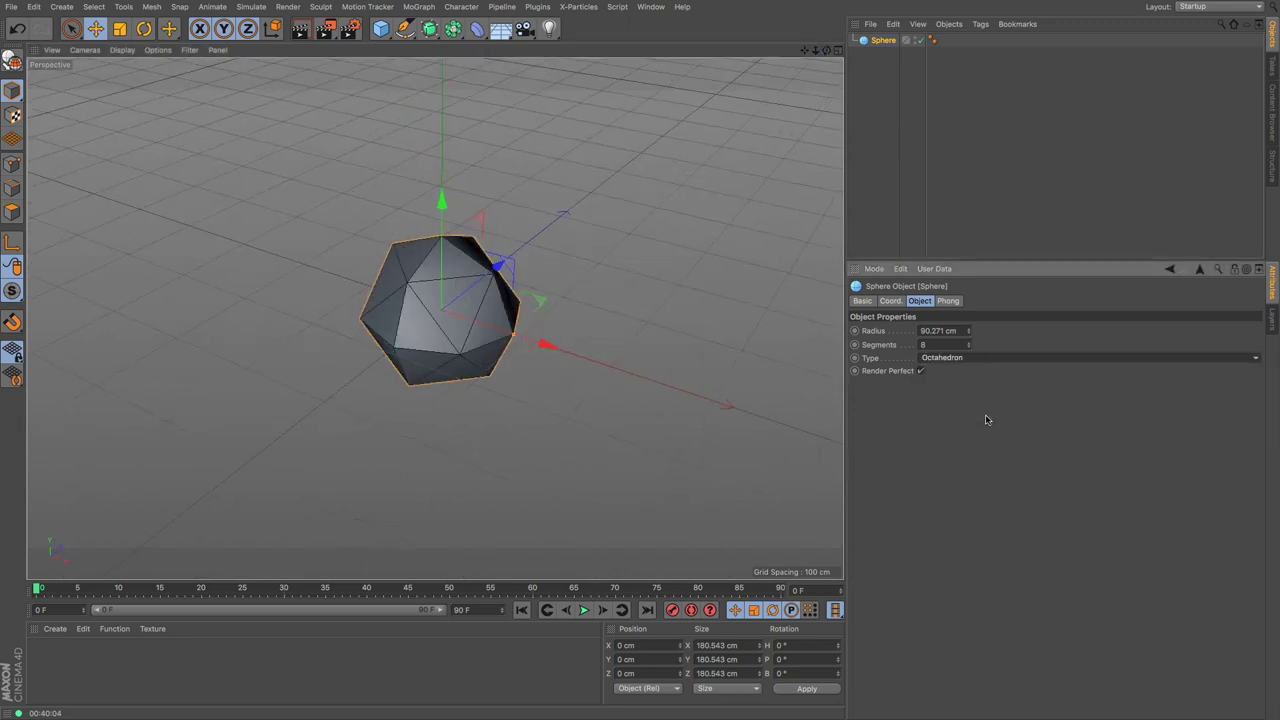
pyautogui.click(968, 347)
pyautogui.moveTo(968, 347); pyautogui.dragTo(969, 348)
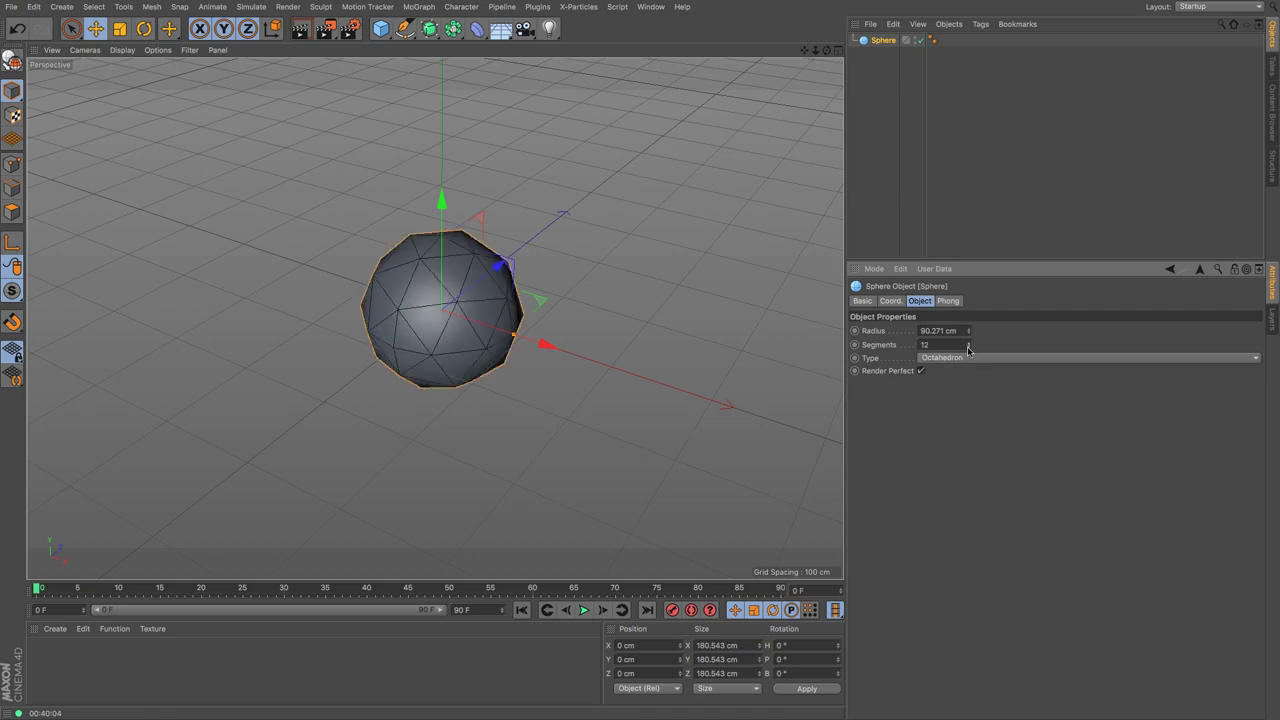
pyautogui.moveTo(827, 50); pyautogui.dragTo(1000, 30)
pyautogui.keyDown('alt'); pyautogui.moveTo(434, 318); pyautogui.dragTo(434, 318); pyautogui.keyUp('alt')
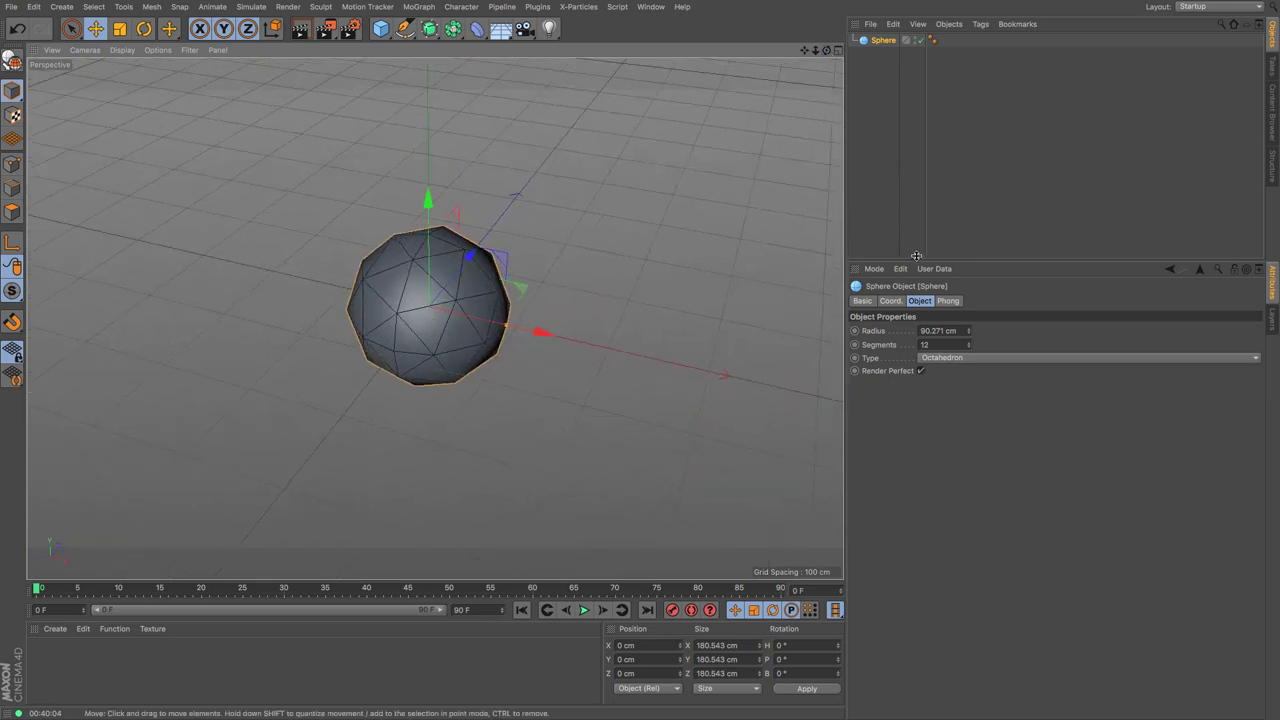
# Switch the sphere type to Icosahedron and raise its segments to 16.
pyautogui.click(974, 358)
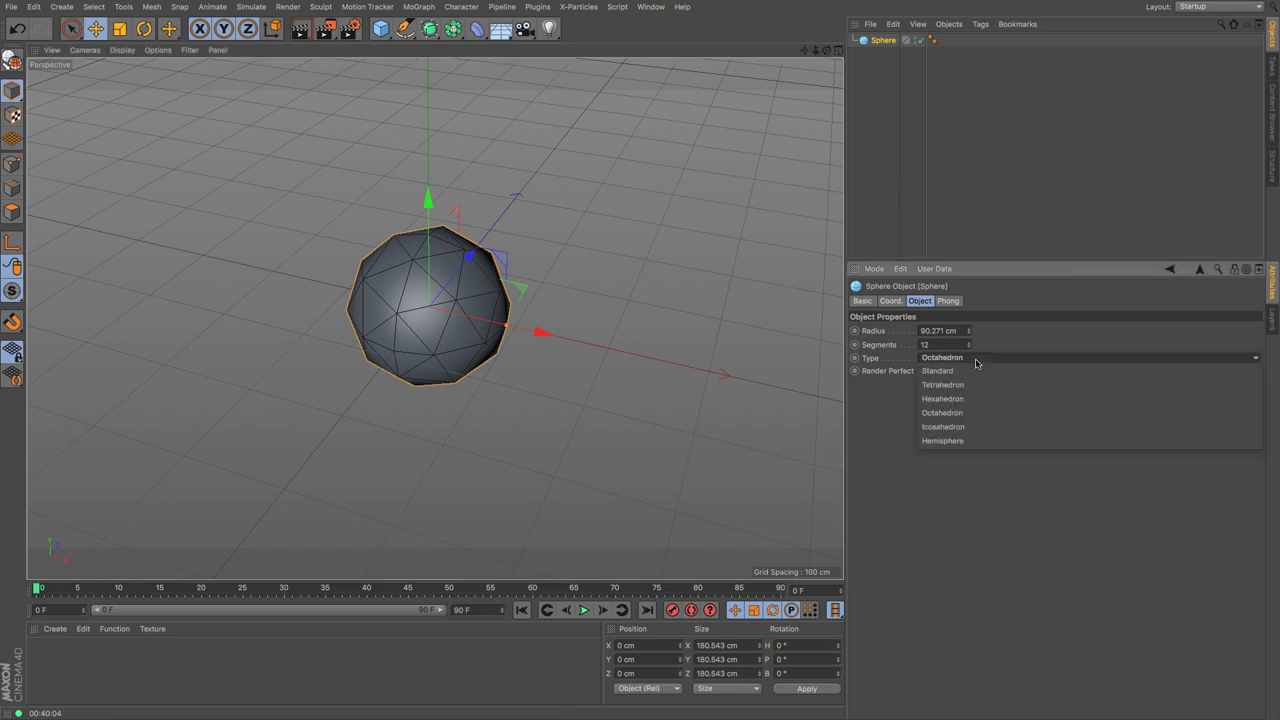
pyautogui.click(974, 428)
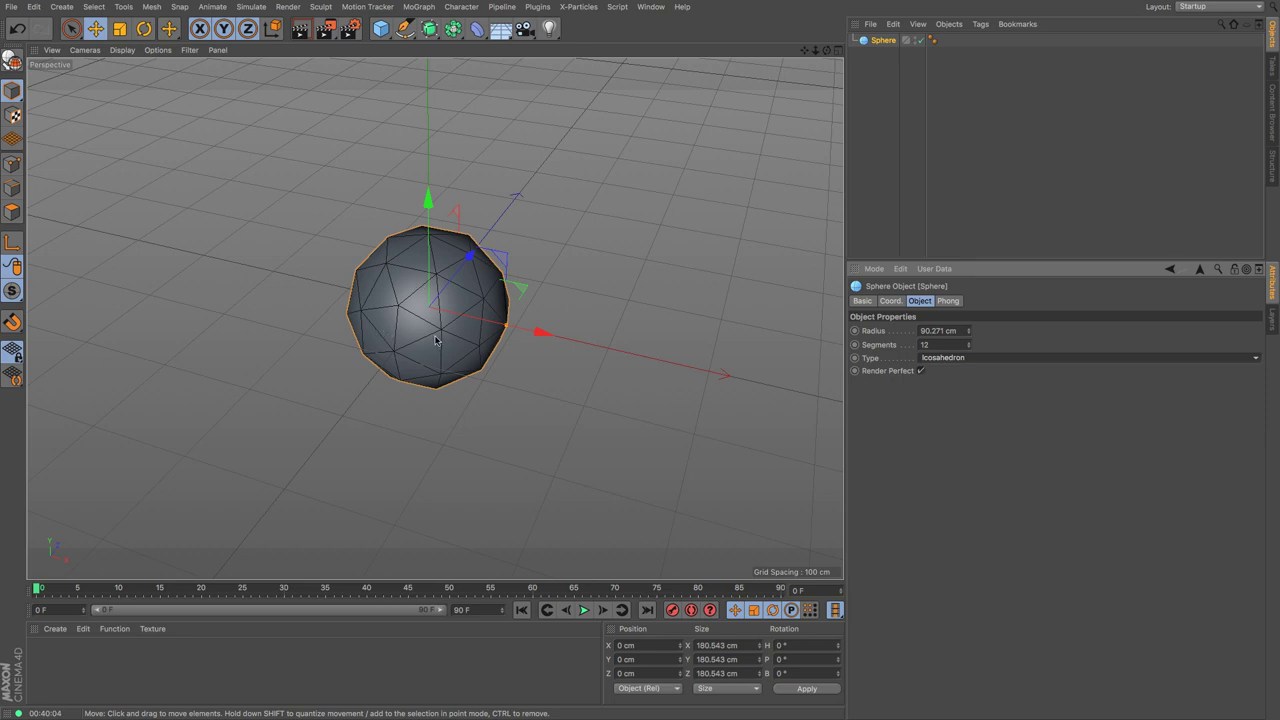
pyautogui.click(968, 342)
pyautogui.moveTo(969, 347)
pyautogui.mouseDown()
pyautogui.moveTo(969, 312)
pyautogui.moveTo(969, 353)
pyautogui.moveTo(969, 340)
pyautogui.mouseUp()
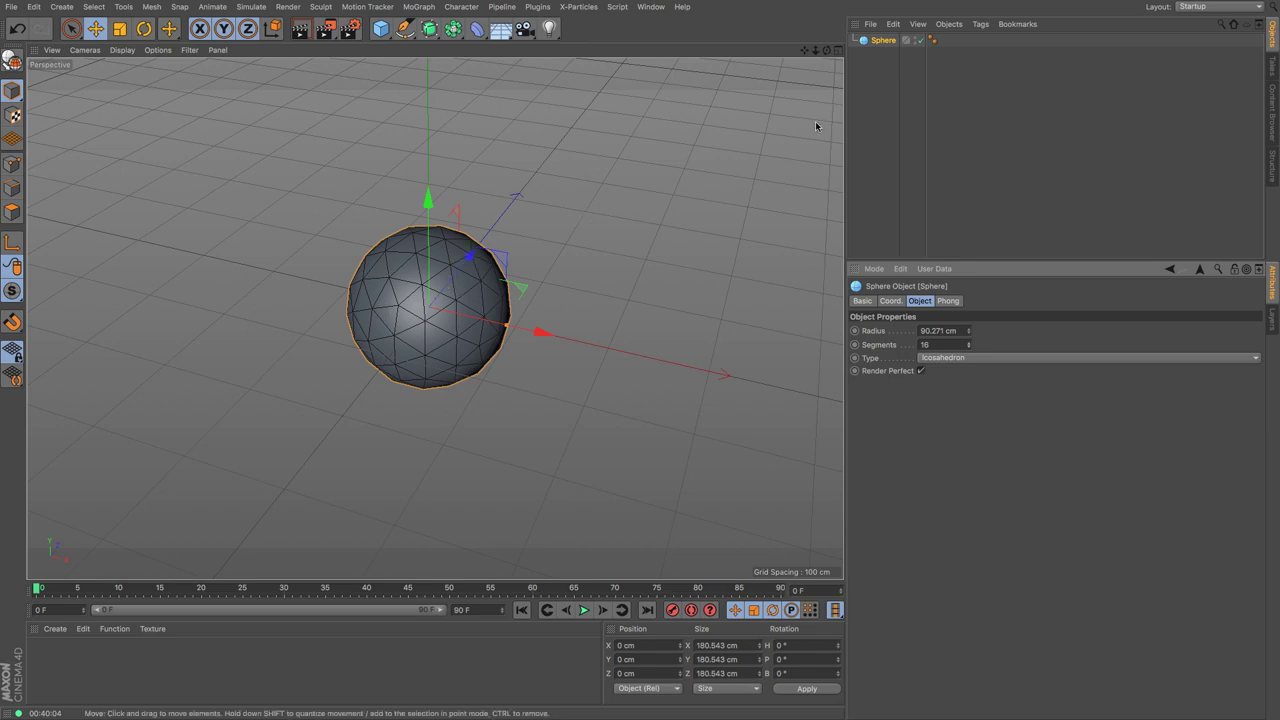
# Switch the sphere type to Hemisphere and inspect the half dome from another angle.
pyautogui.click(987, 357)
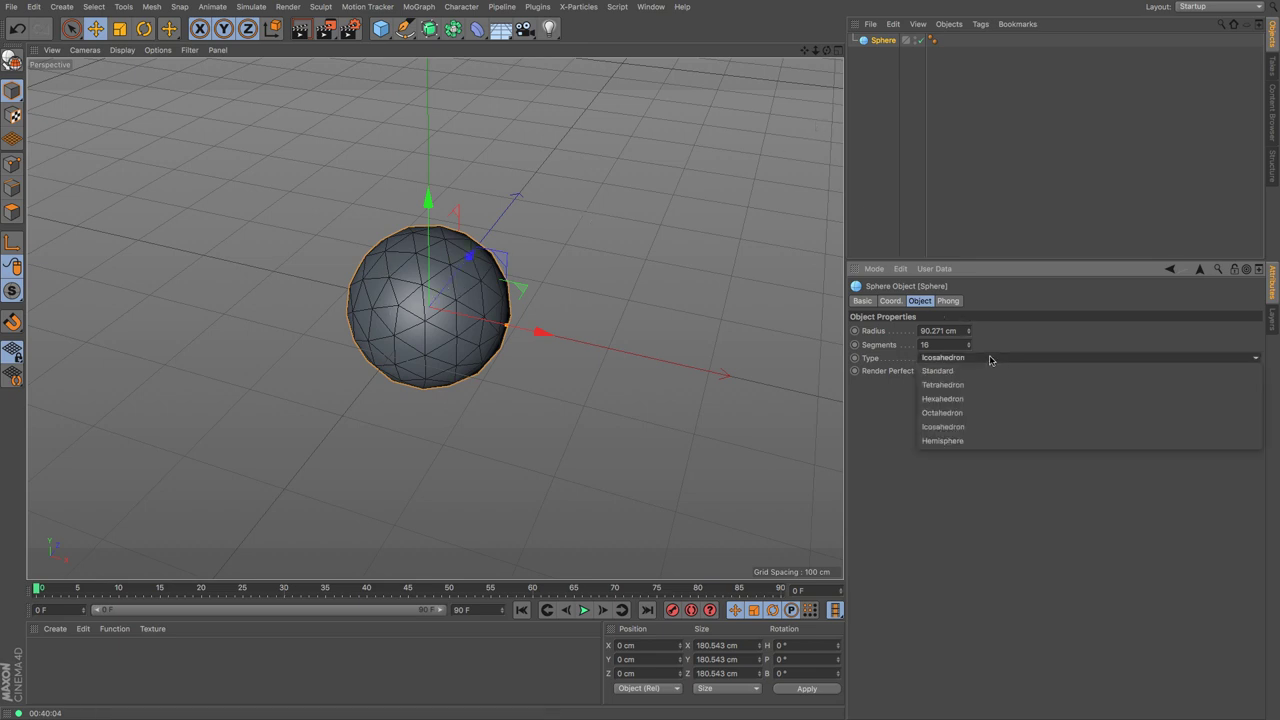
pyautogui.click(971, 442)
pyautogui.moveTo(827, 51); pyautogui.dragTo(827, 78)
pyautogui.moveTo(831, 170); pyautogui.dragTo(798, 124)
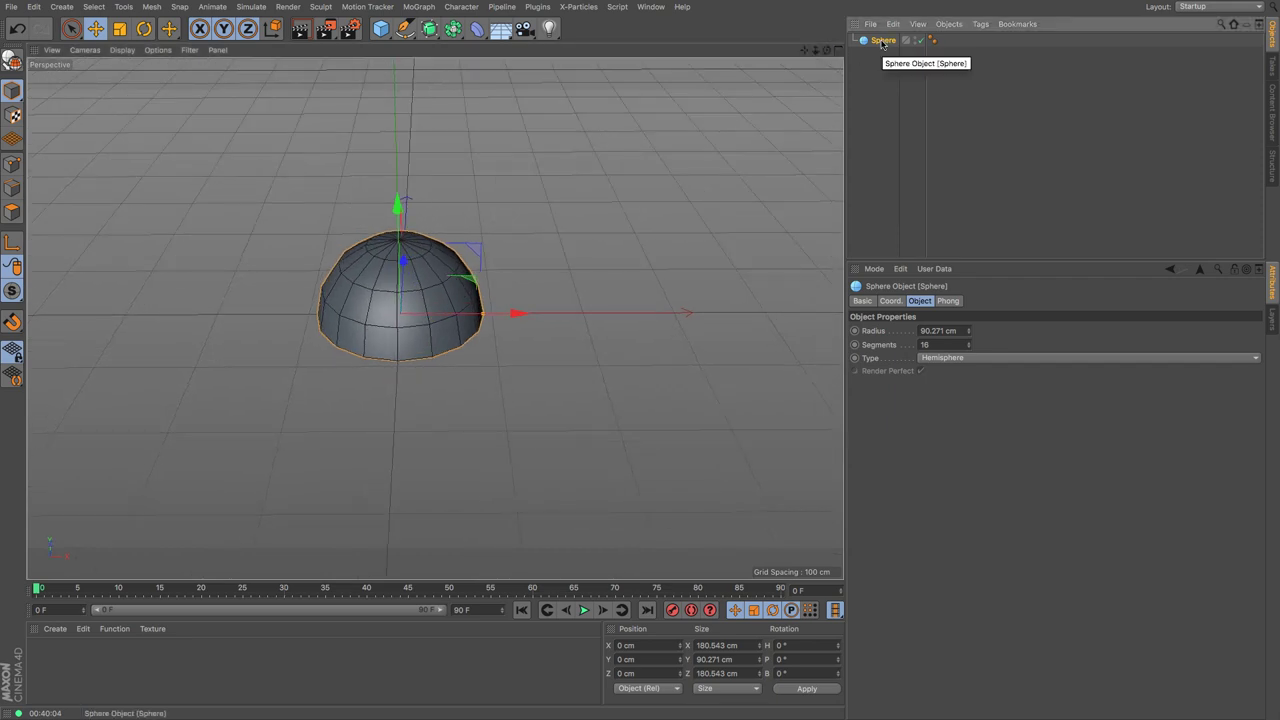
# Delete the sphere and add a torus to the scene.
pyautogui.press('Delete')
pyautogui.click(381, 28)
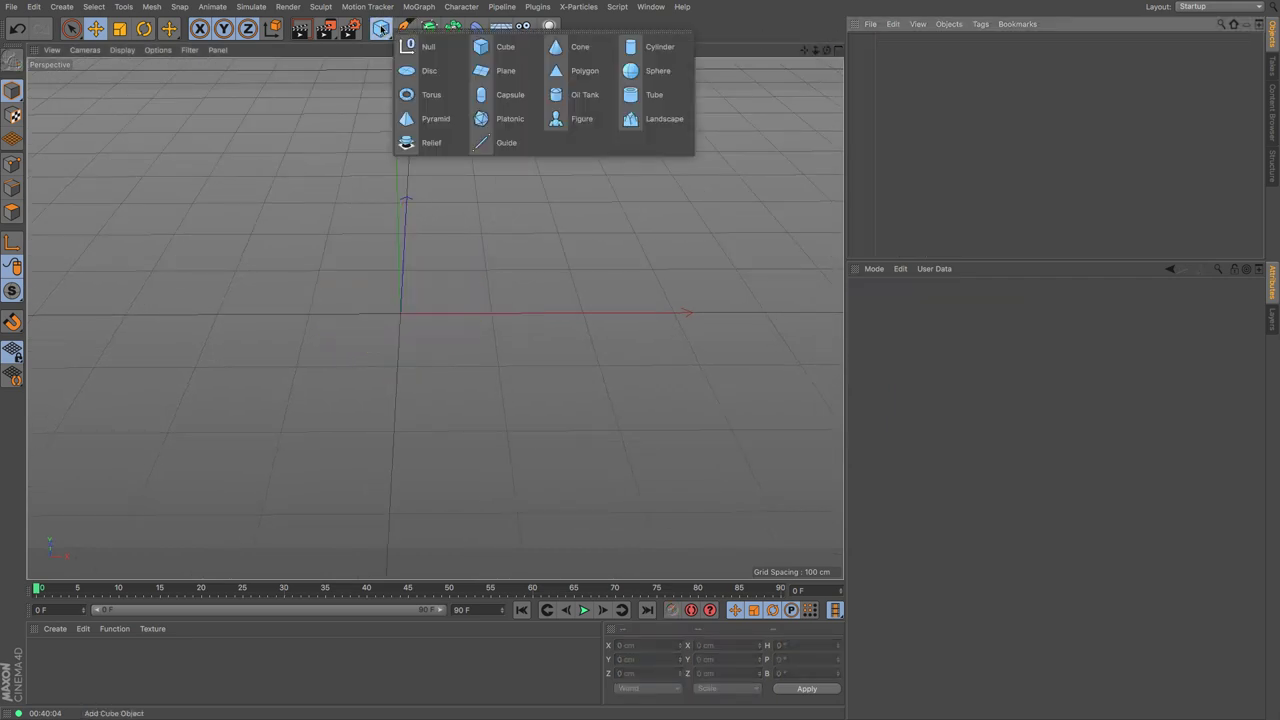
pyautogui.click(430, 95)
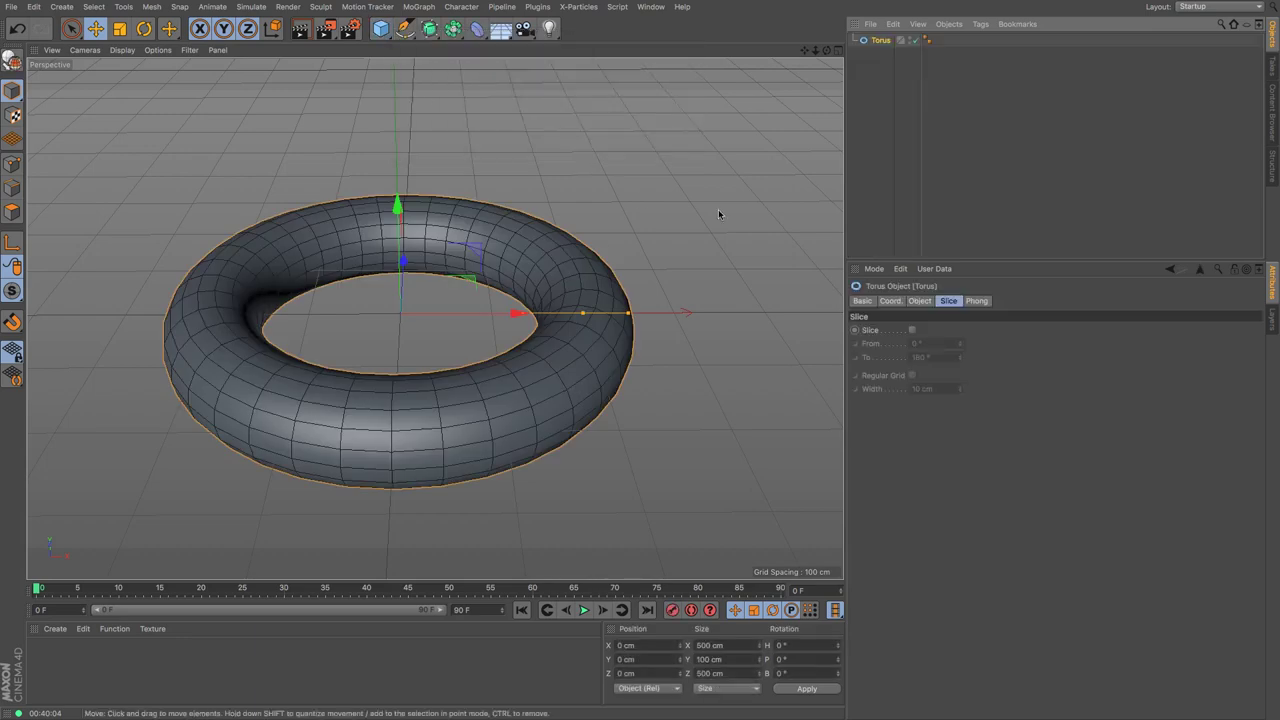
# Set the torus's ring radius to 290 cm with 19 ring segments, and its pipe radius to 290 cm.
pyautogui.click(921, 301)
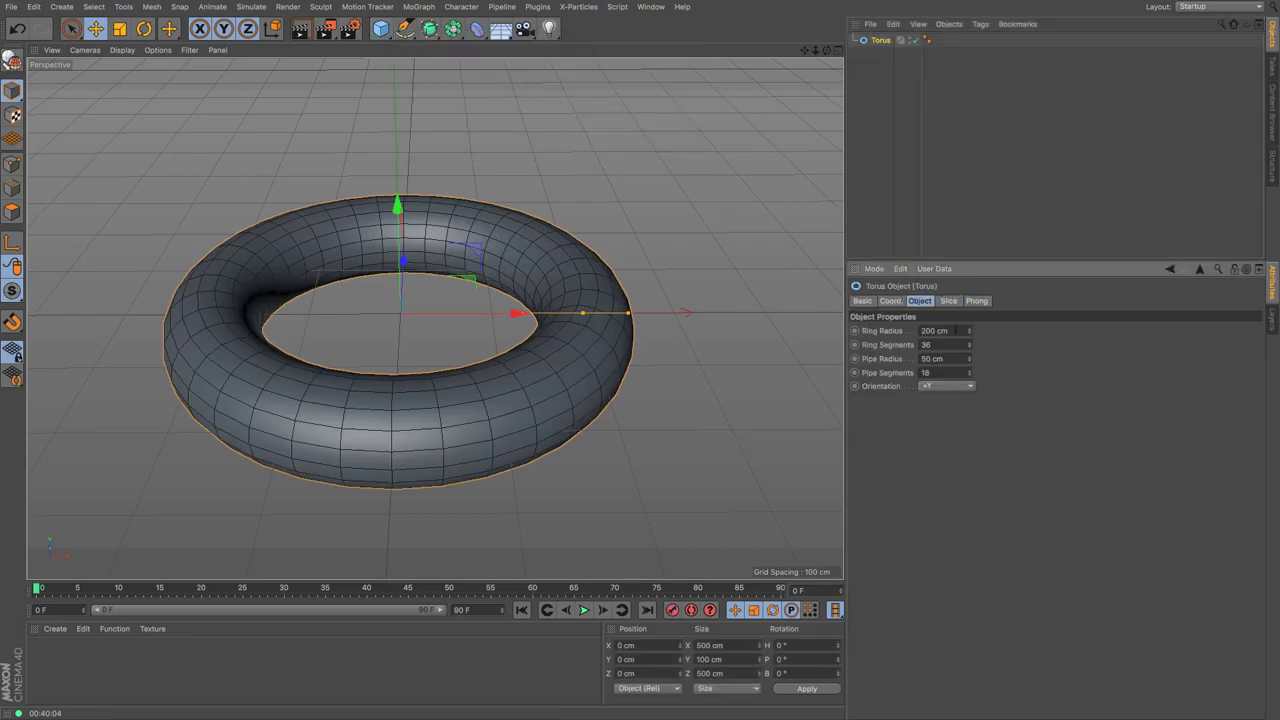
pyautogui.moveTo(970, 332)
pyautogui.mouseDown()
pyautogui.moveTo(1030, 324)
pyautogui.moveTo(956, 351)
pyautogui.mouseUp()
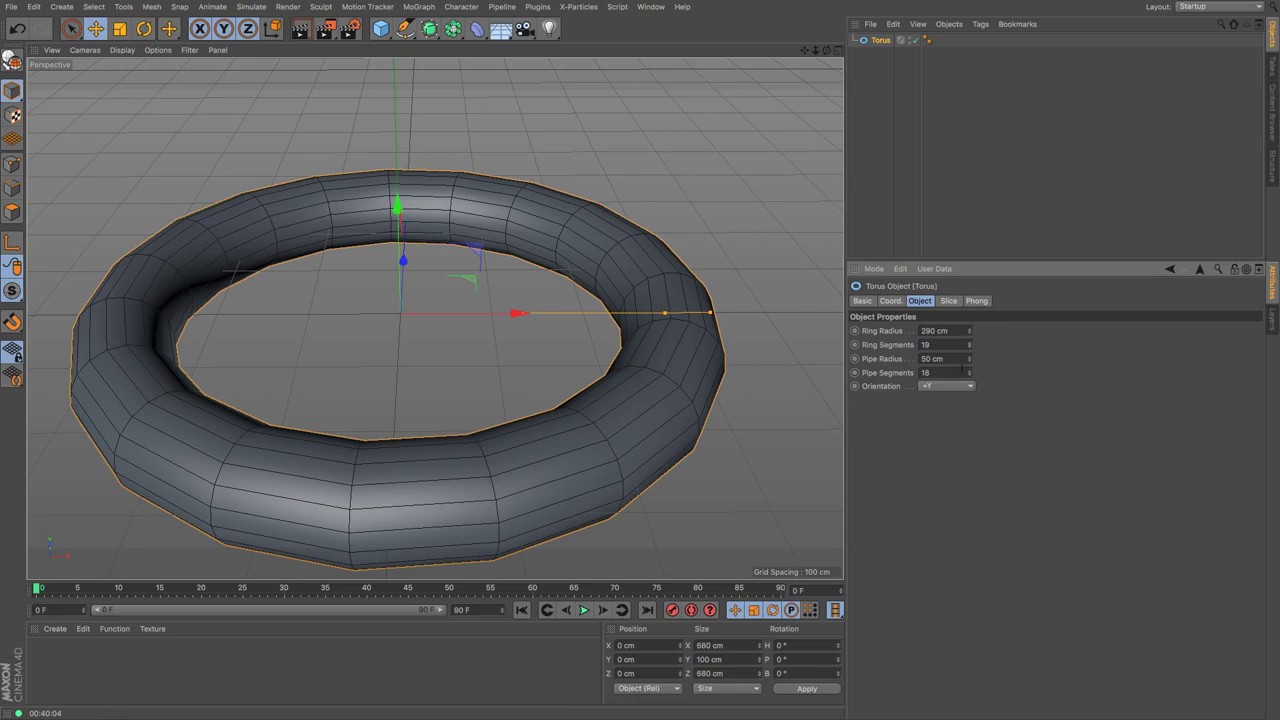
pyautogui.moveTo(969, 361); pyautogui.dragTo(969, 298)
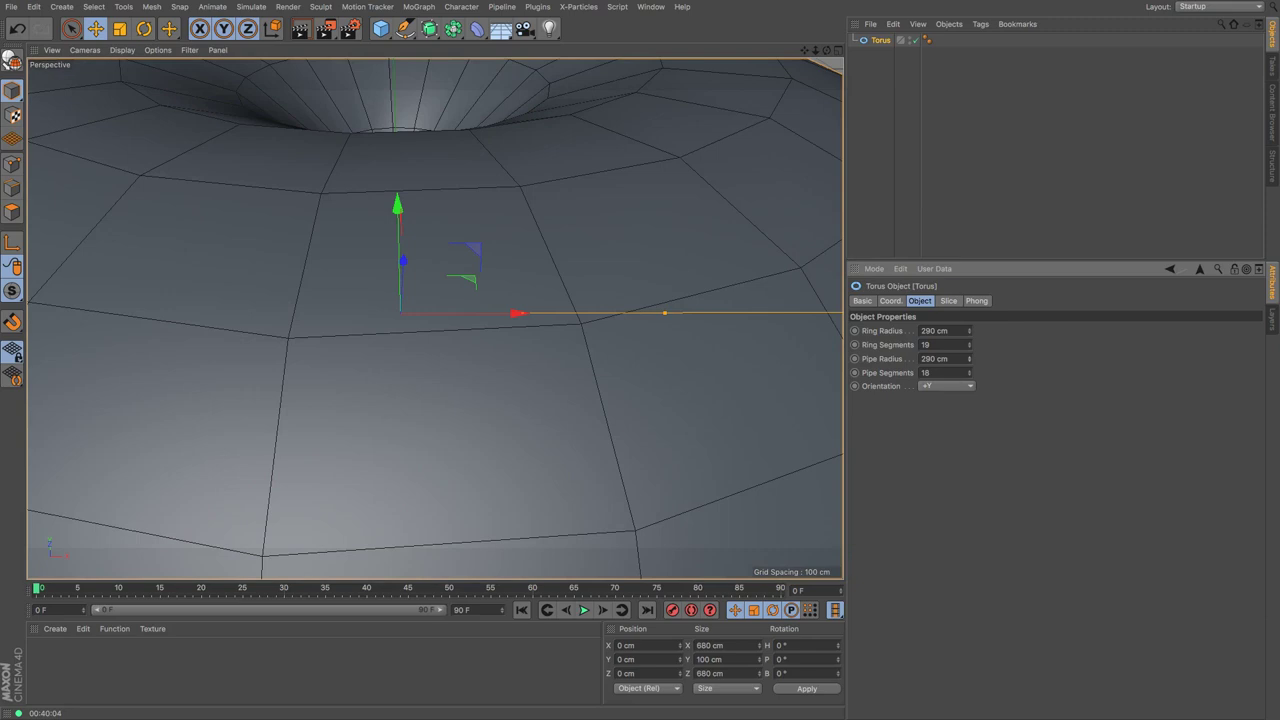
pyautogui.scroll(-10, 737, 385)
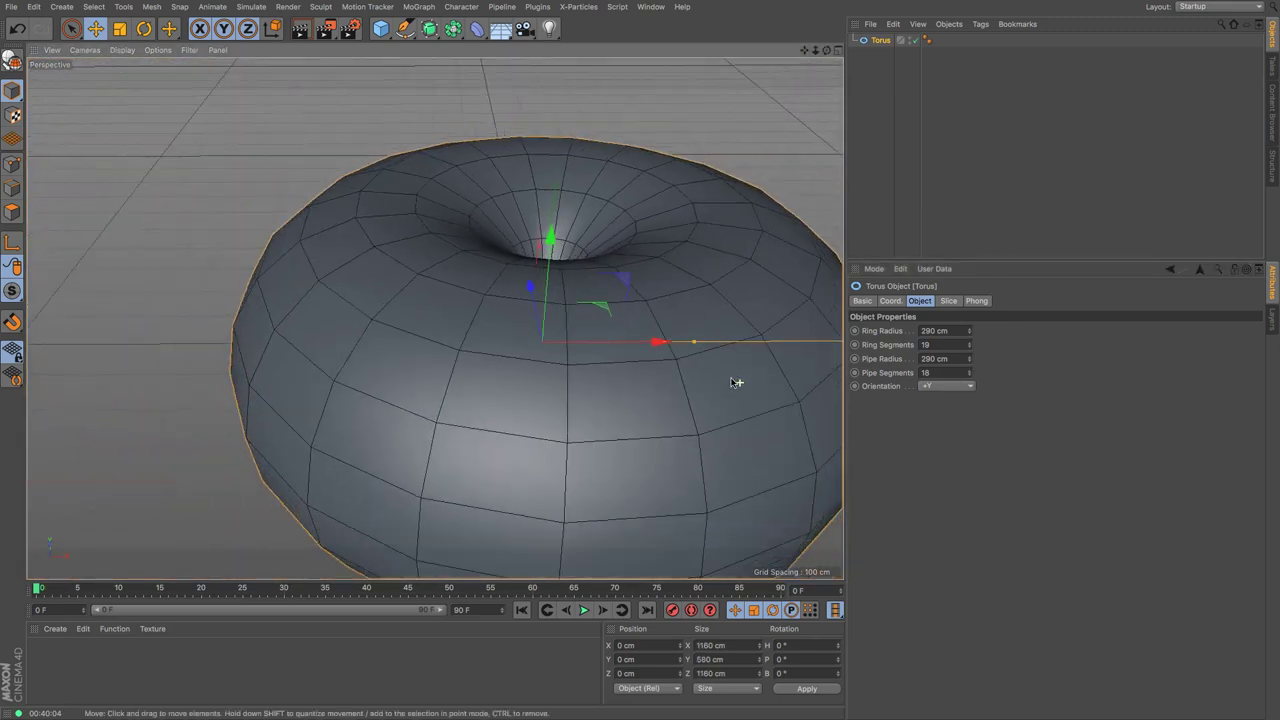
pyautogui.scroll(-2, 737, 383)
pyautogui.scroll(-3, 821, 107)
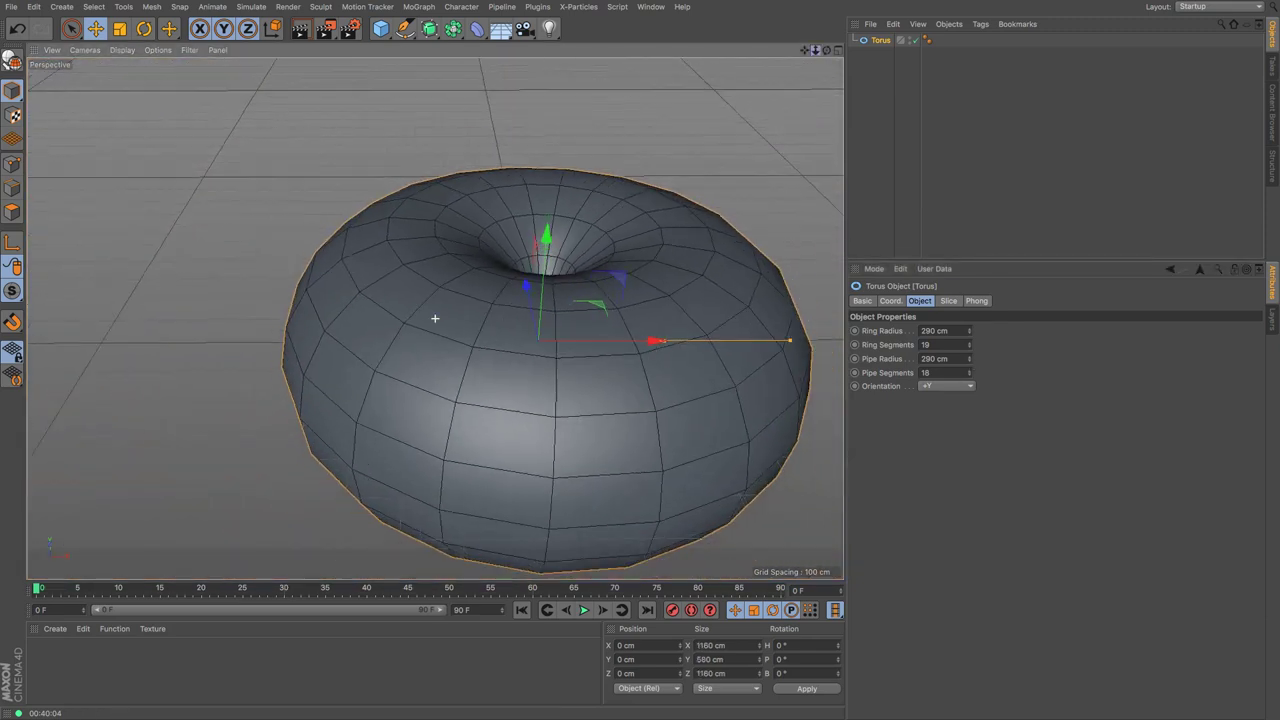
# Give the torus 113 pipe segments and 7 ring segments, with a 324 cm ring radius and 289 cm pipe radius.
pyautogui.moveTo(971, 373); pyautogui.dragTo(1070, 373)
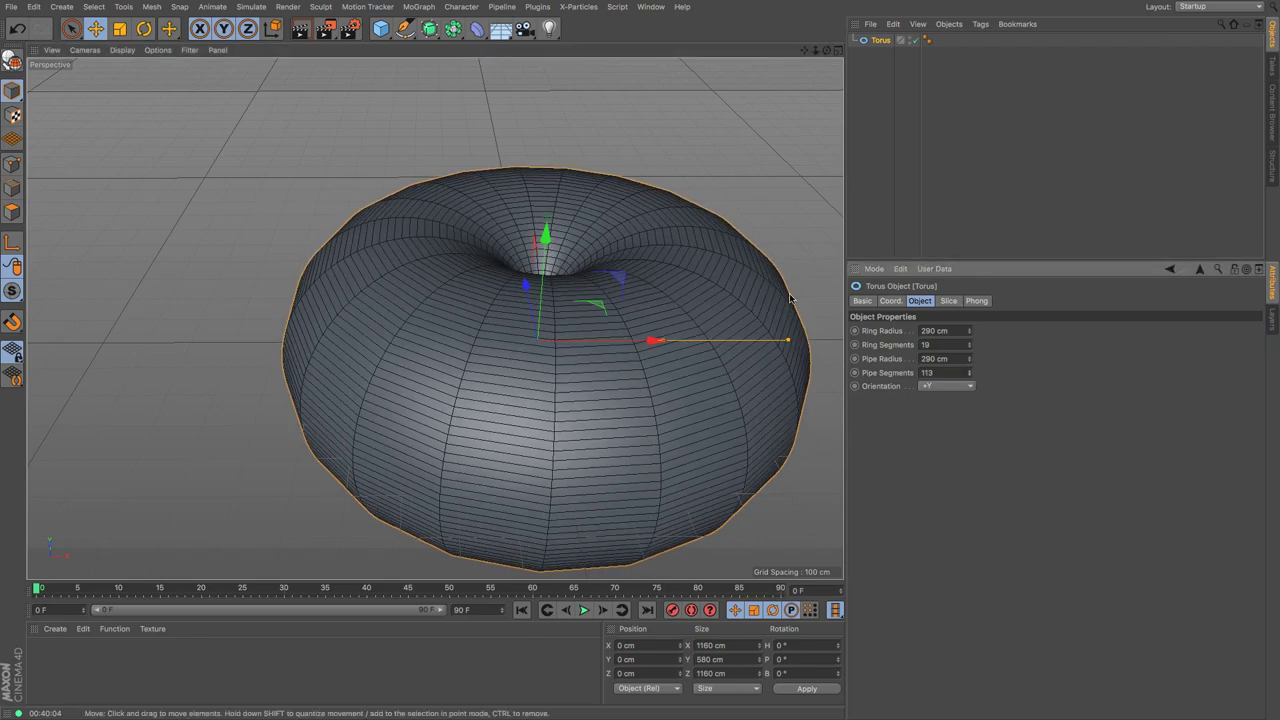
pyautogui.moveTo(969, 331); pyautogui.dragTo(933, 346)
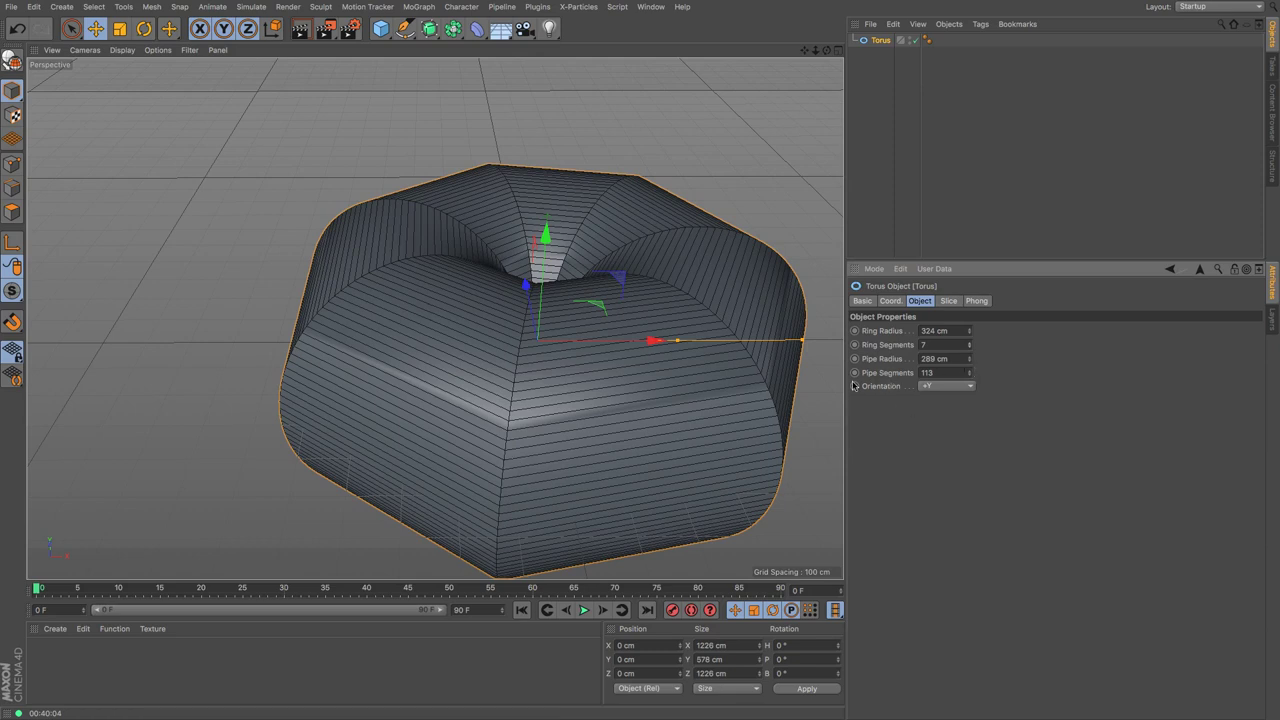
# Slice the torus from 0° to 180° and enable a regular grid on the cut faces.
pyautogui.click(949, 302)
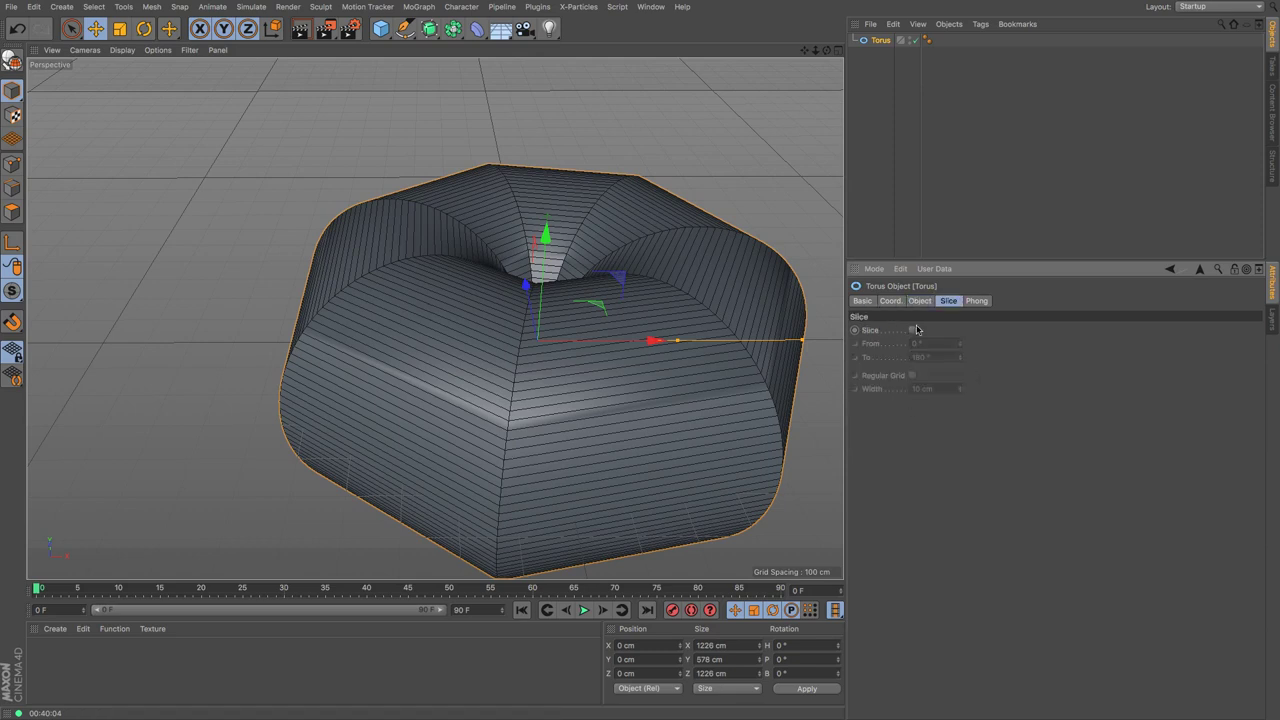
pyautogui.click(912, 330)
pyautogui.click(912, 375)
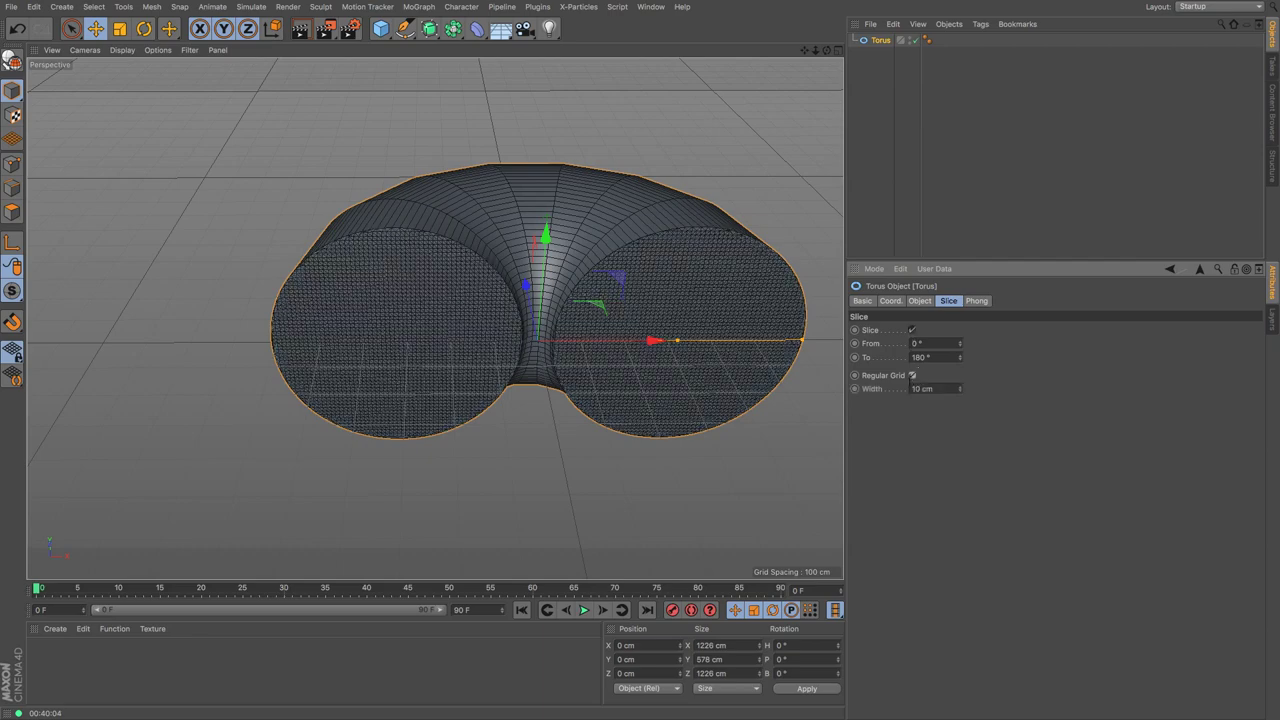
pyautogui.moveTo(827, 54); pyautogui.dragTo(825, 55)
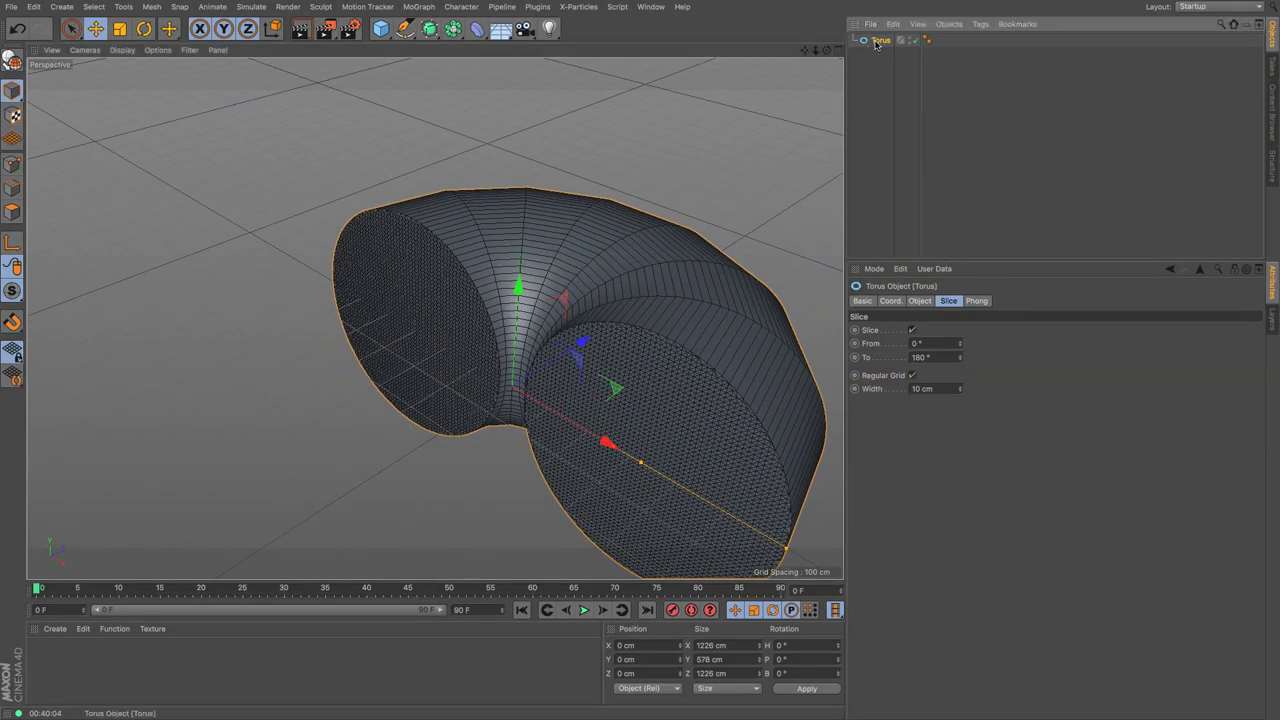
# Delete the torus, add a capsule to the scene and frame it in the view.
pyautogui.press('Delete')
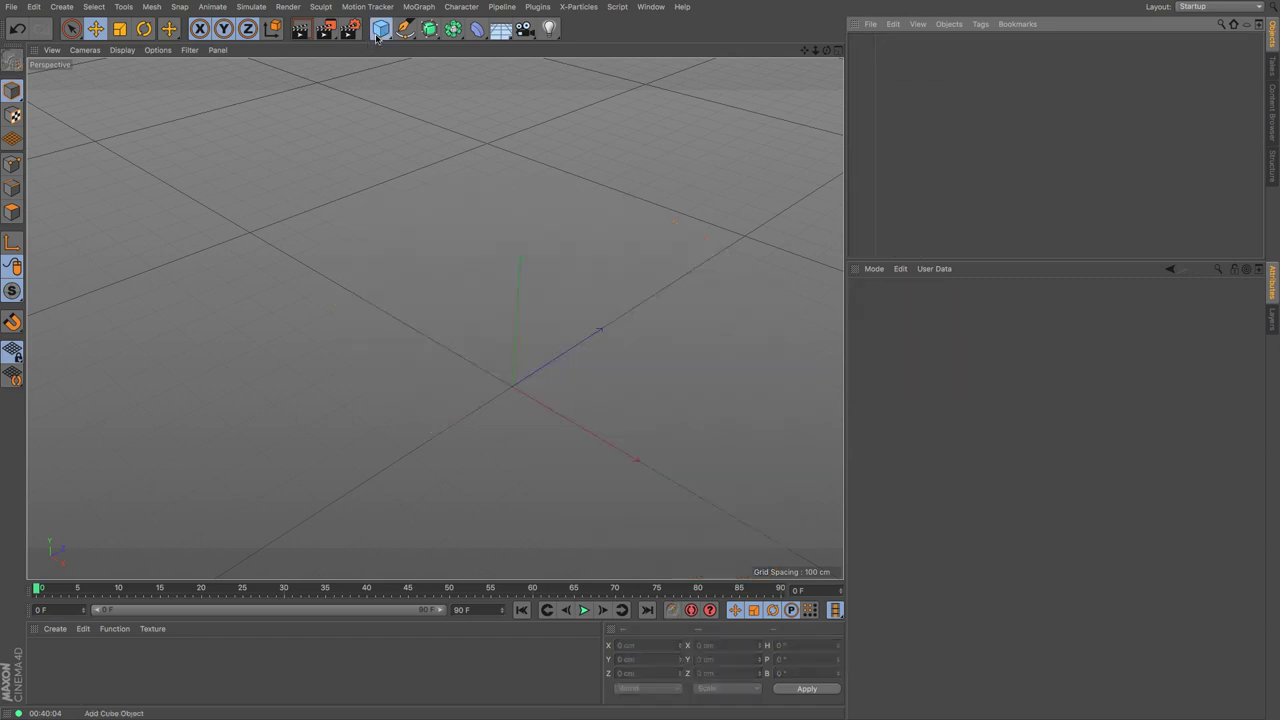
pyautogui.click(380, 28)
pyautogui.click(512, 95)
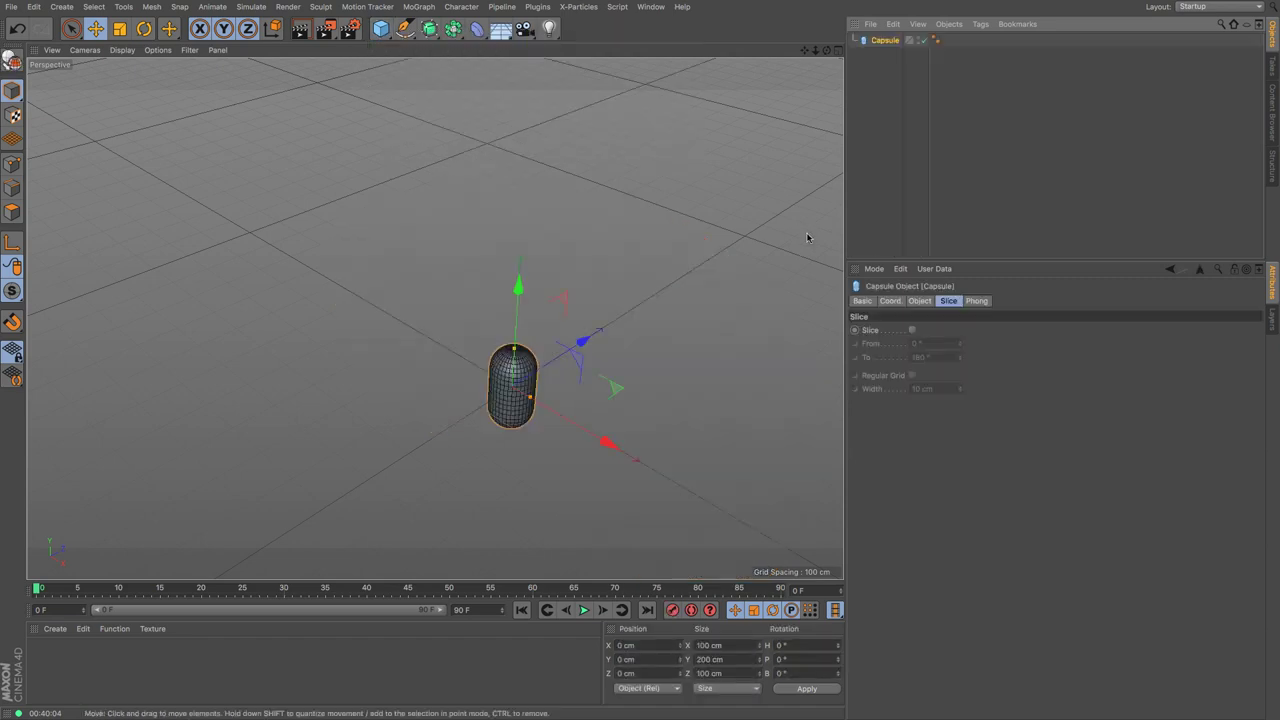
pyautogui.press('o')
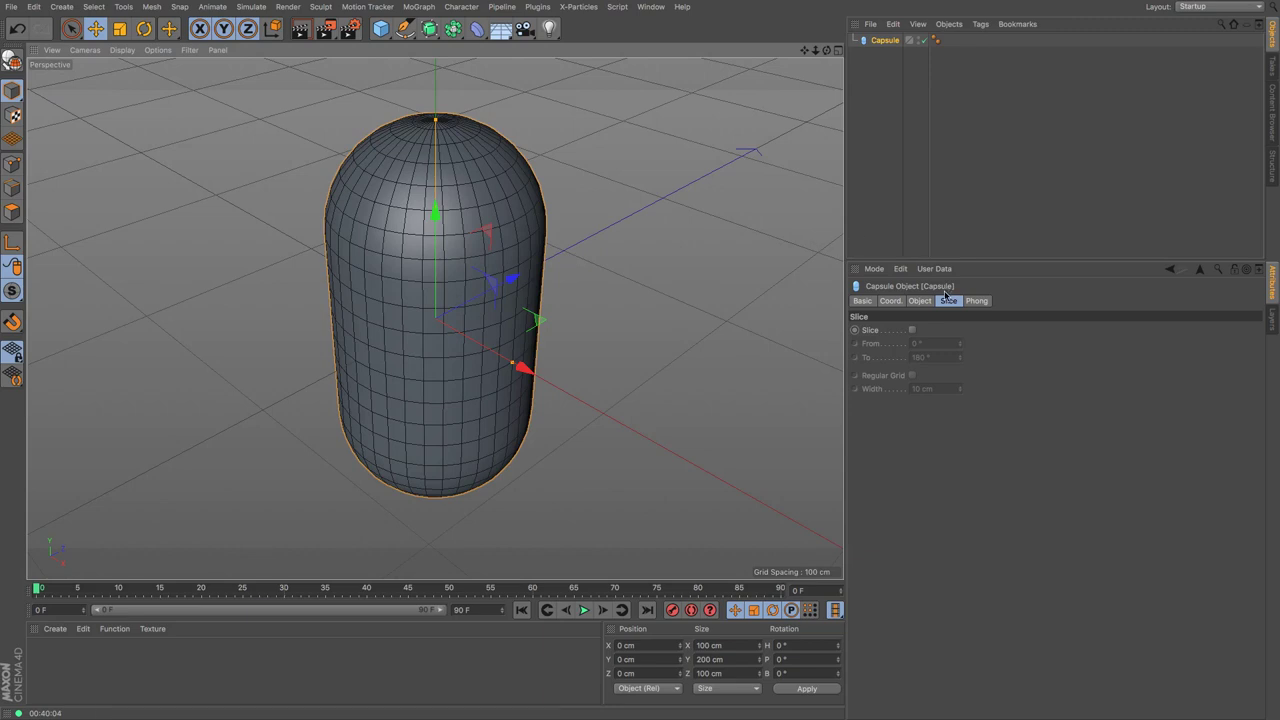
# Increase the capsule's radius to 67 cm.
pyautogui.click(920, 301)
pyautogui.moveTo(983, 332)
pyautogui.mouseDown()
pyautogui.moveTo(983, 296)
pyautogui.moveTo(983, 336)
pyautogui.moveTo(983, 324)
pyautogui.mouseUp()
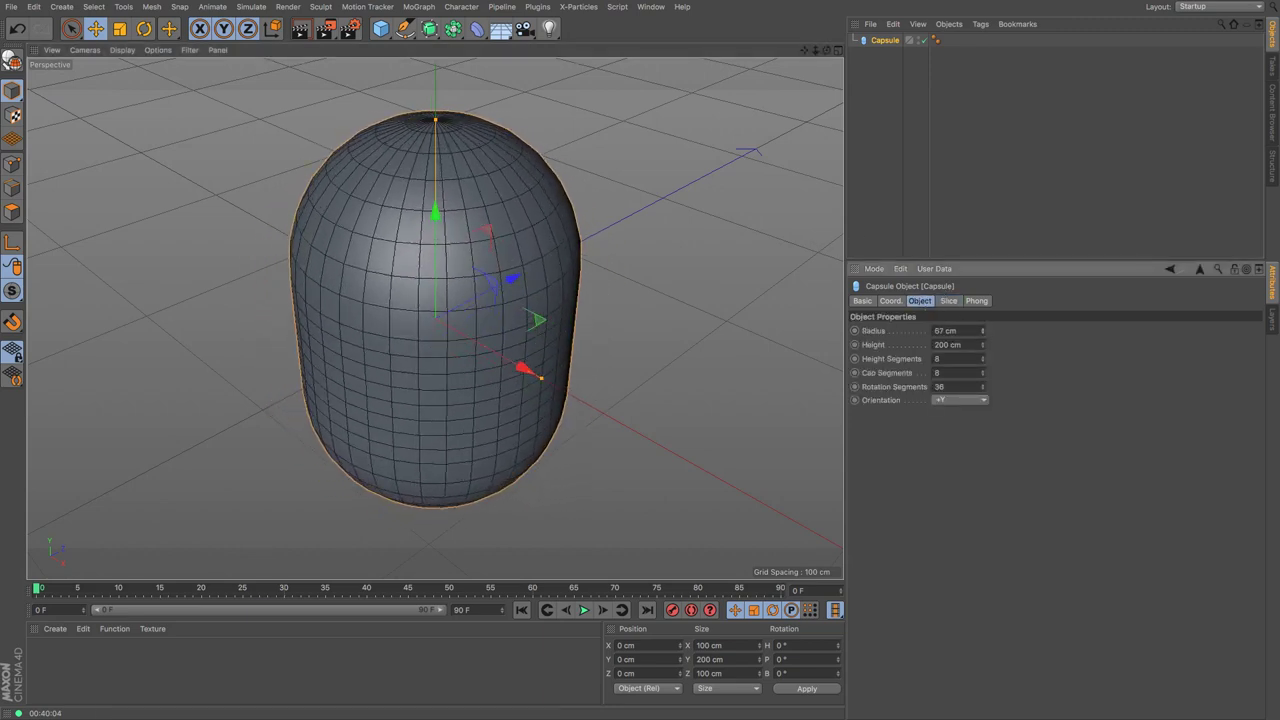
# Set the capsule's height to 443 cm and radius to about 55.6 cm, with 15 cap segments and 12 rotation segments.
pyautogui.moveTo(540, 378)
pyautogui.mouseDown()
pyautogui.moveTo(740, 432)
pyautogui.moveTo(543, 379)
pyautogui.mouseUp()
pyautogui.moveTo(983, 347); pyautogui.dragTo(983, 305)
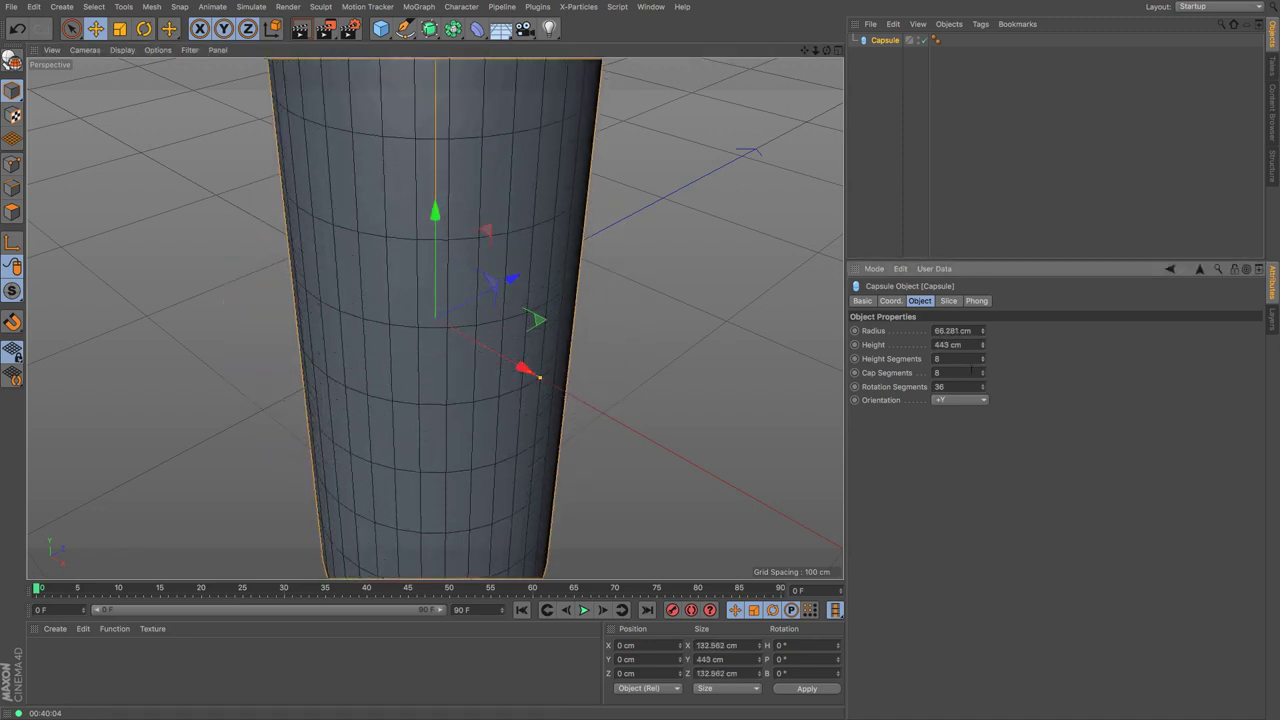
pyautogui.moveTo(817, 51); pyautogui.dragTo(715, 60)
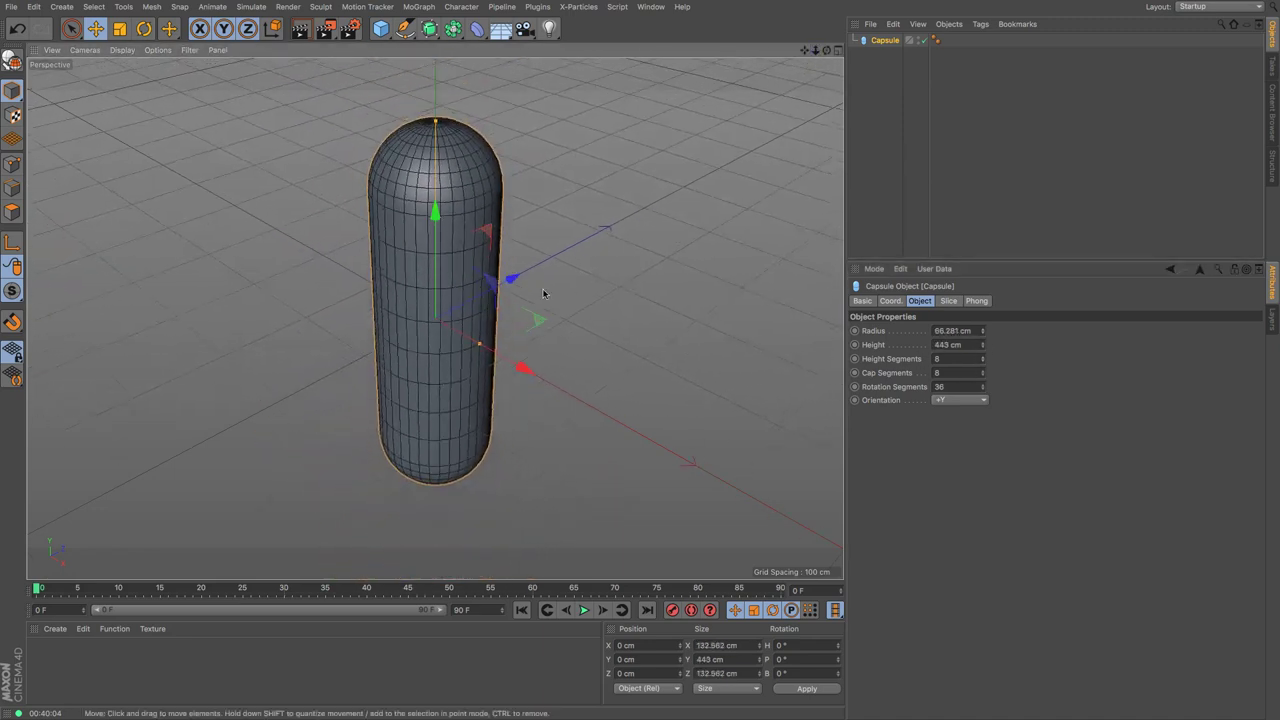
pyautogui.moveTo(480, 345); pyautogui.dragTo(515, 352)
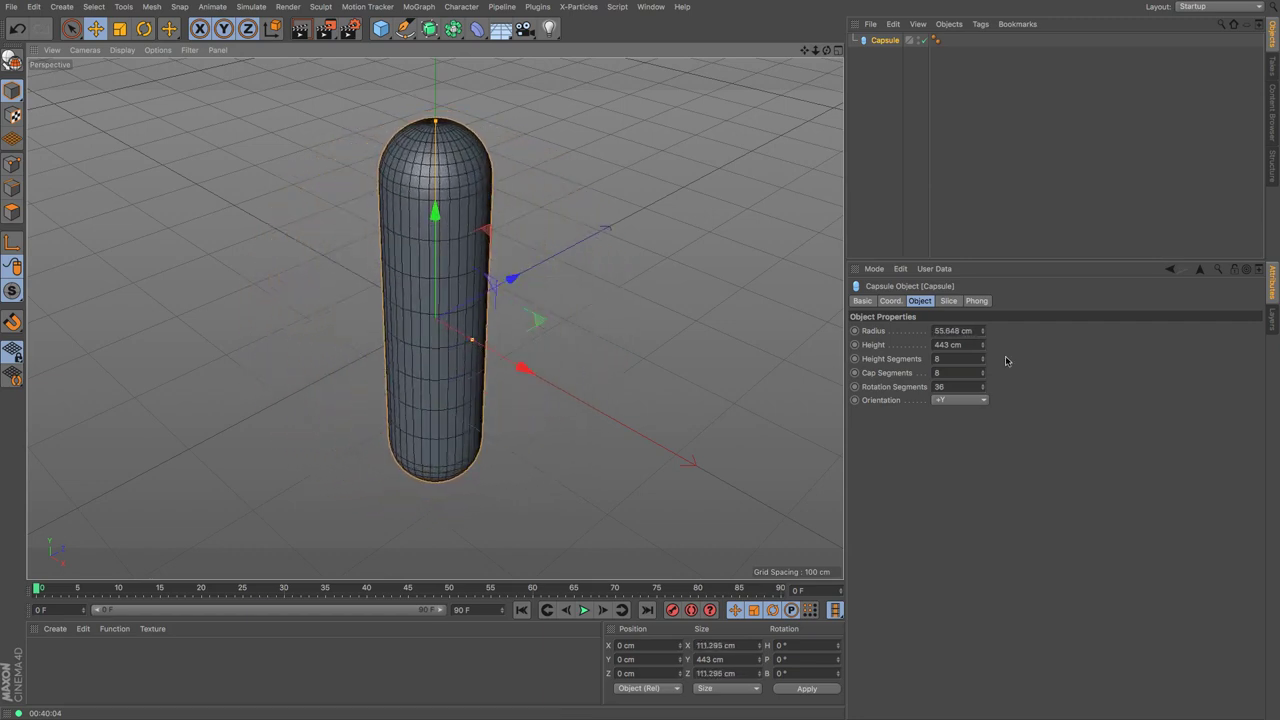
pyautogui.moveTo(983, 363)
pyautogui.mouseDown()
pyautogui.moveTo(983, 378)
pyautogui.moveTo(983, 362)
pyautogui.mouseUp()
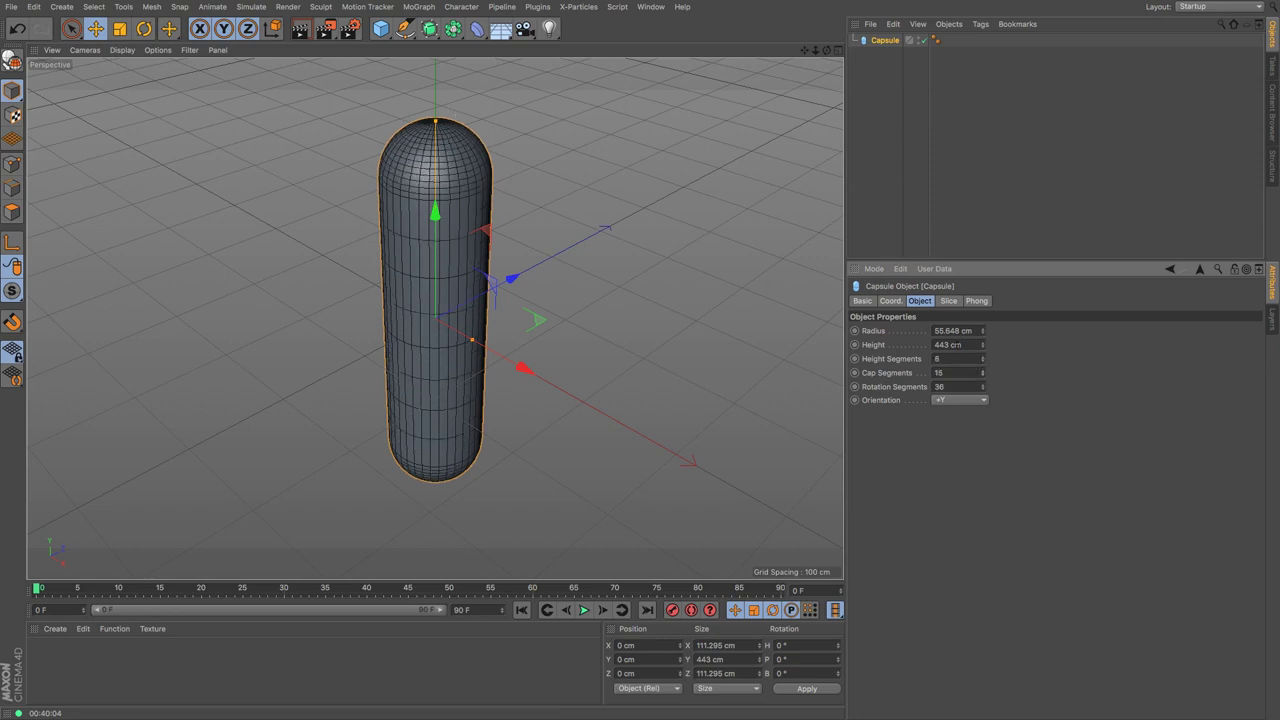
pyautogui.moveTo(984, 390); pyautogui.dragTo(984, 410)
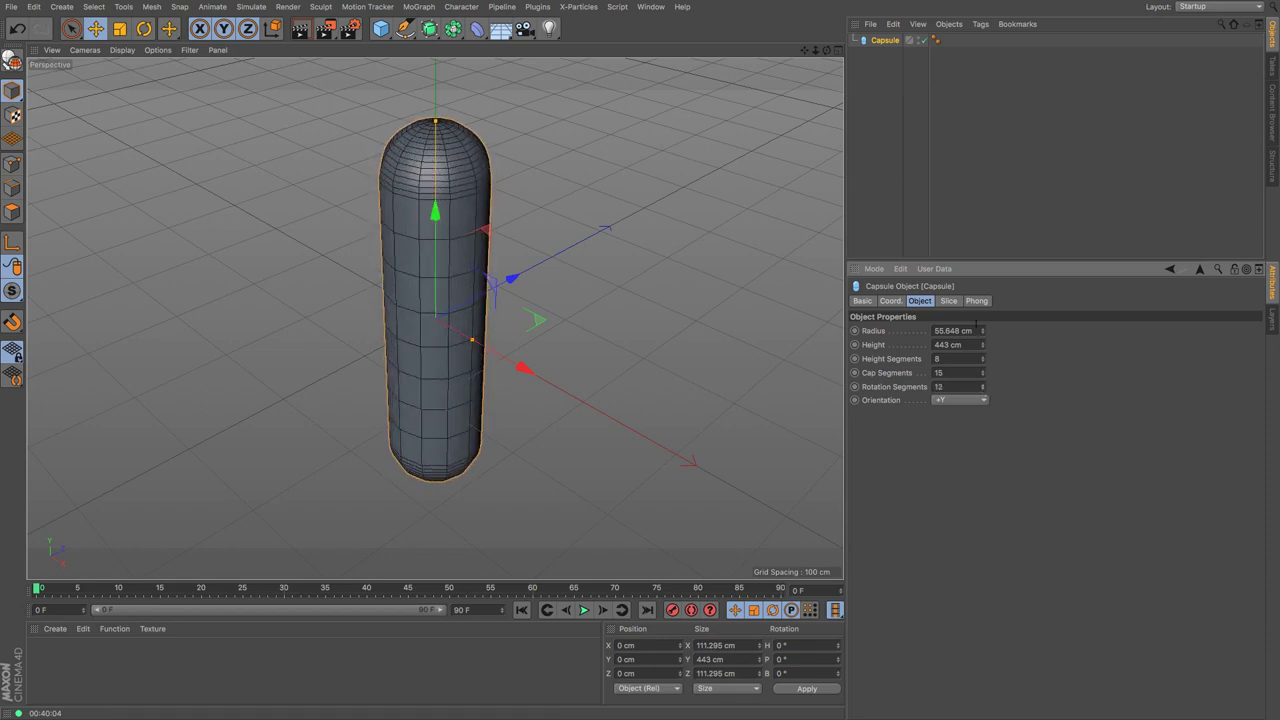
# Slice the capsule from 0° to 180° and enable a 10 cm regular grid on the cut face.
pyautogui.click(949, 301)
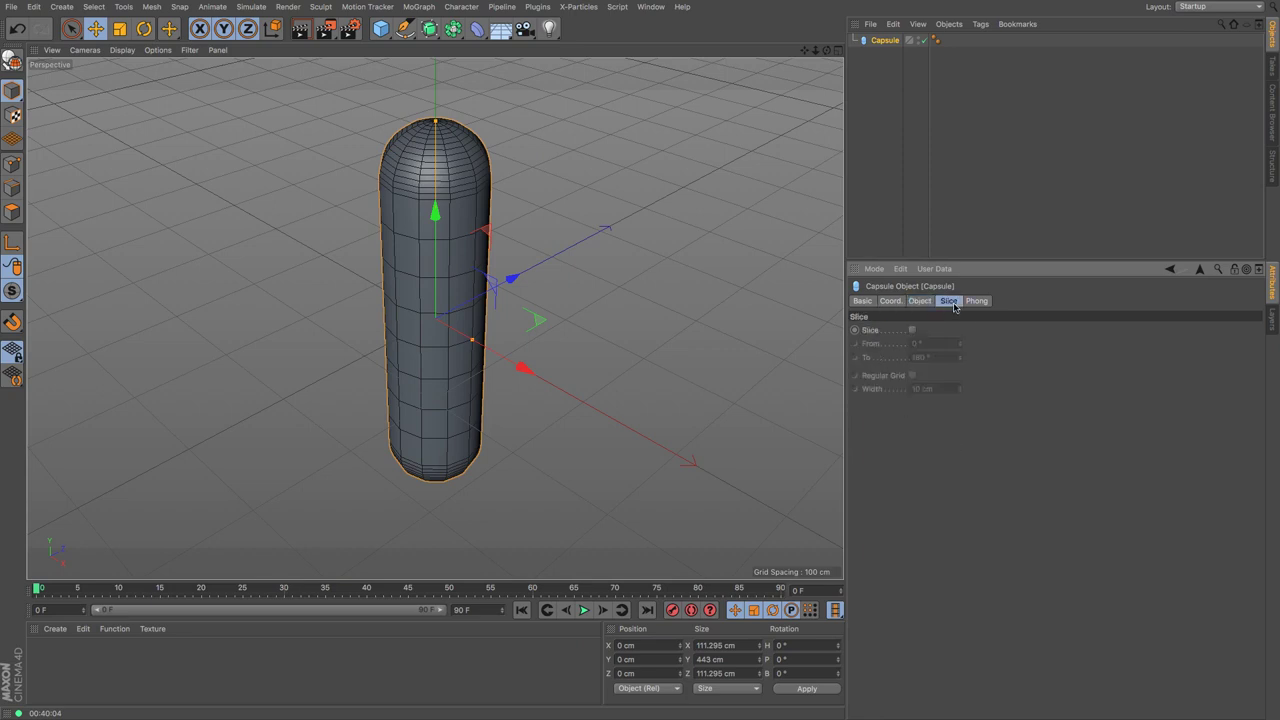
pyautogui.click(911, 331)
pyautogui.click(912, 376)
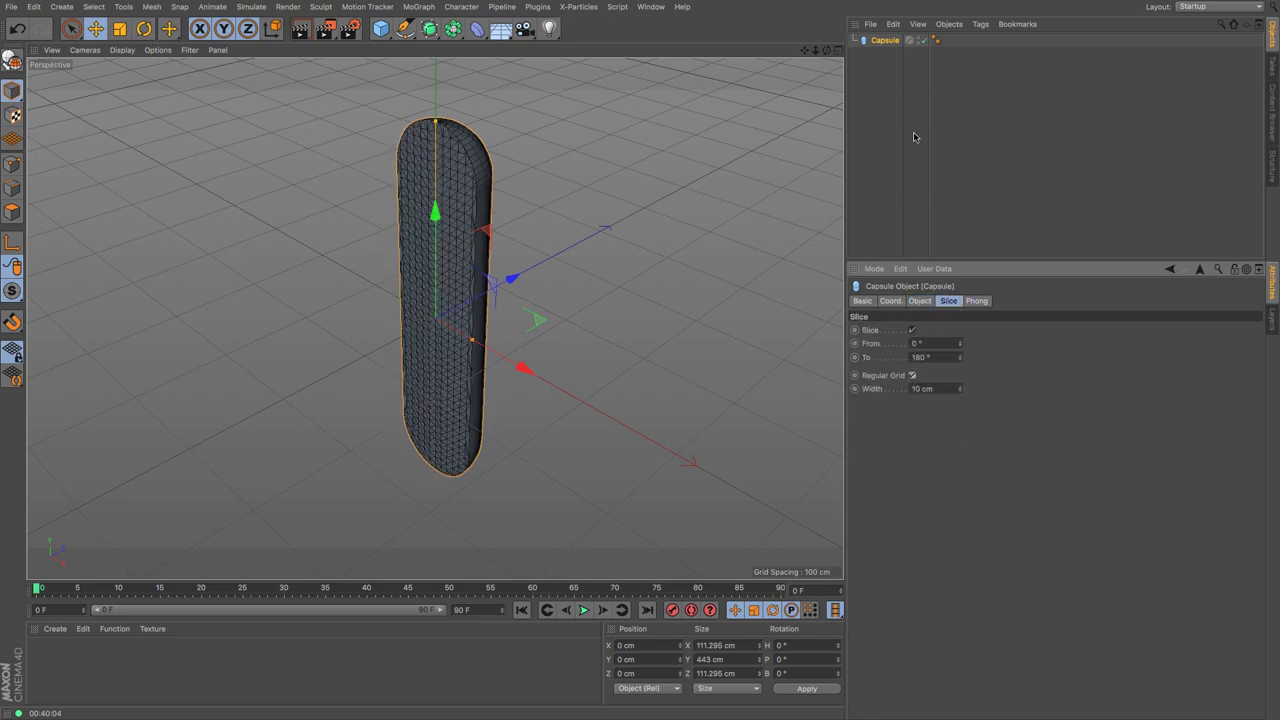
# Delete the capsule and add an oil tank to the scene.
pyautogui.click(885, 40)
pyautogui.press('Delete')
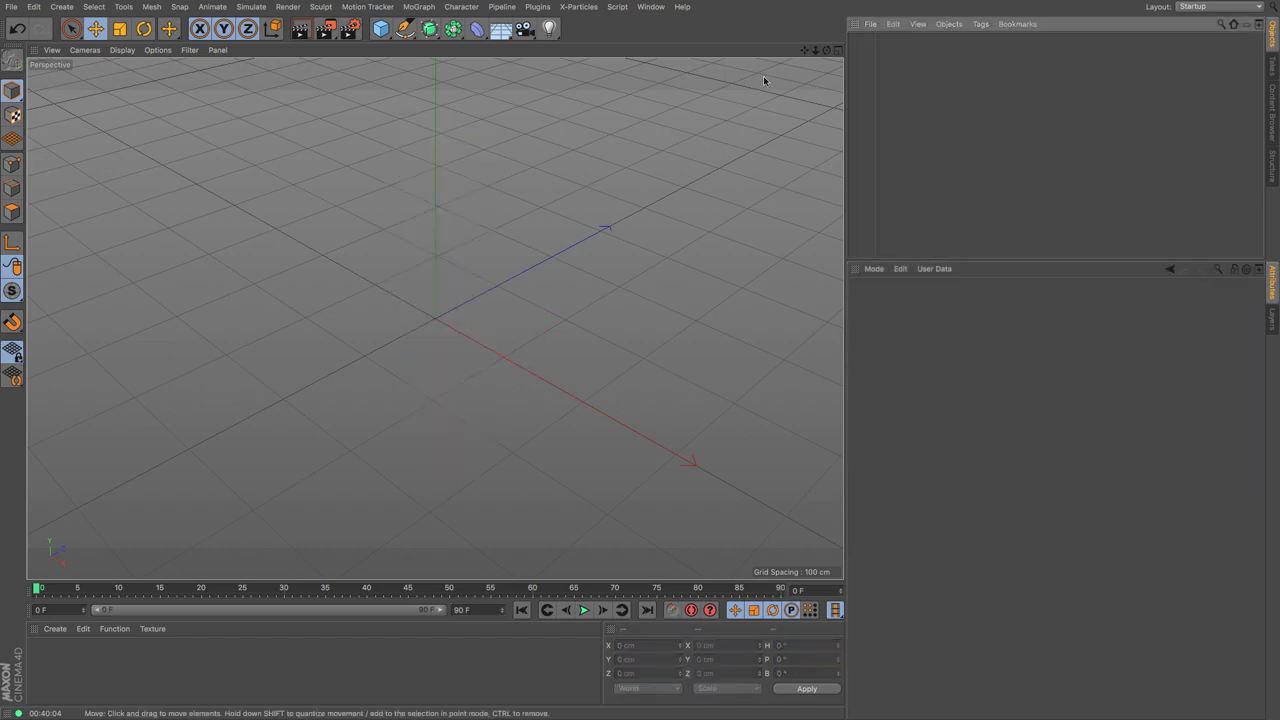
pyautogui.click(388, 34)
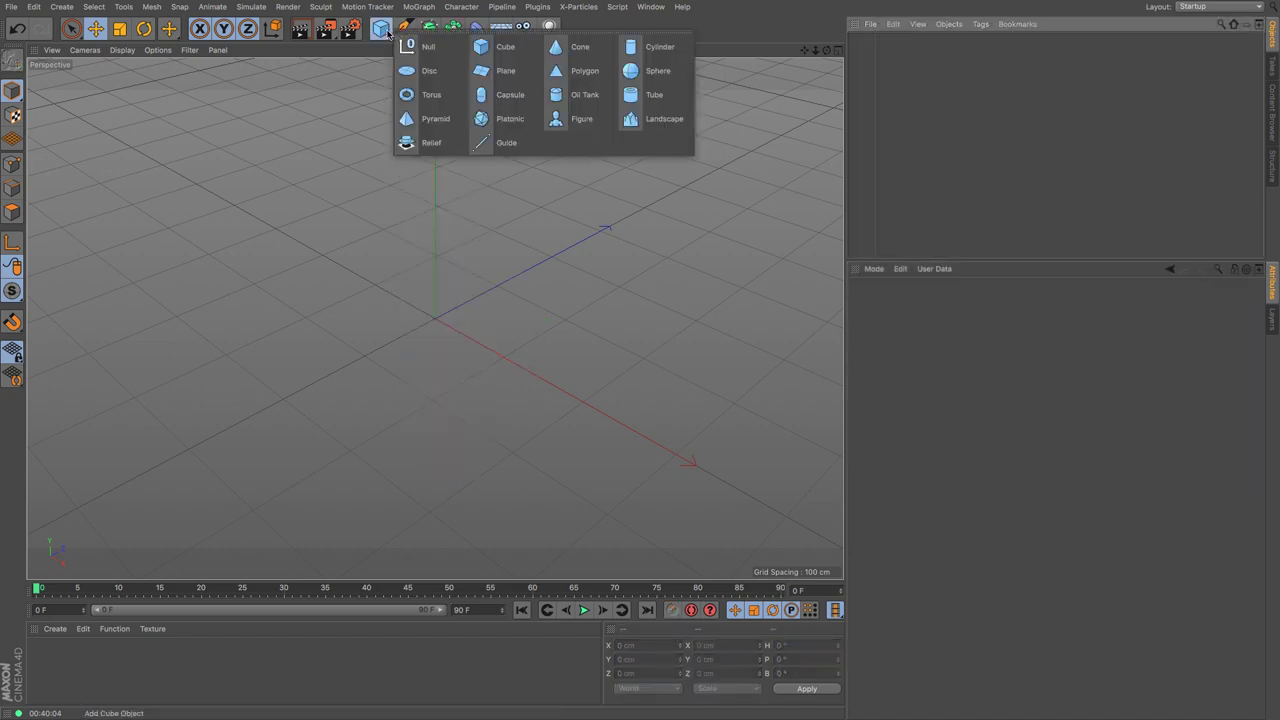
pyautogui.click(593, 96)
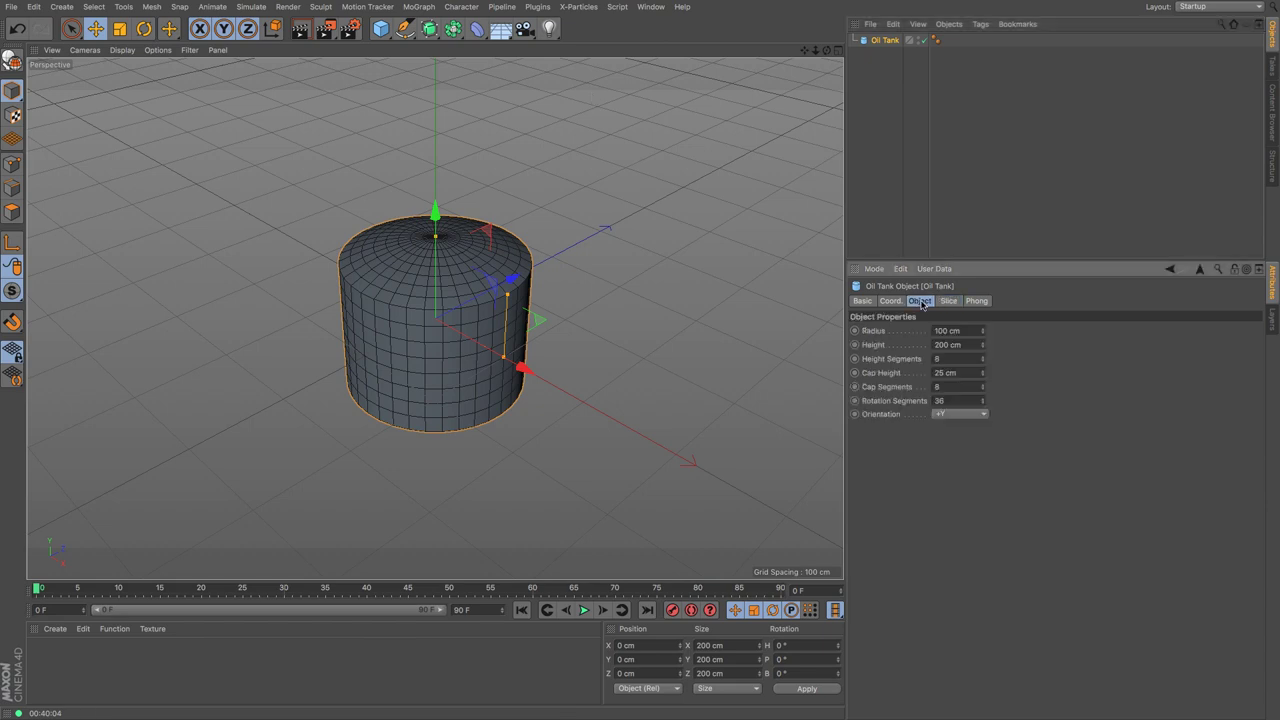
# Set the oil tank's radius to 110 cm, height to 226 cm and cap height to 53 cm.
pyautogui.moveTo(985, 334); pyautogui.dragTo(983, 385)
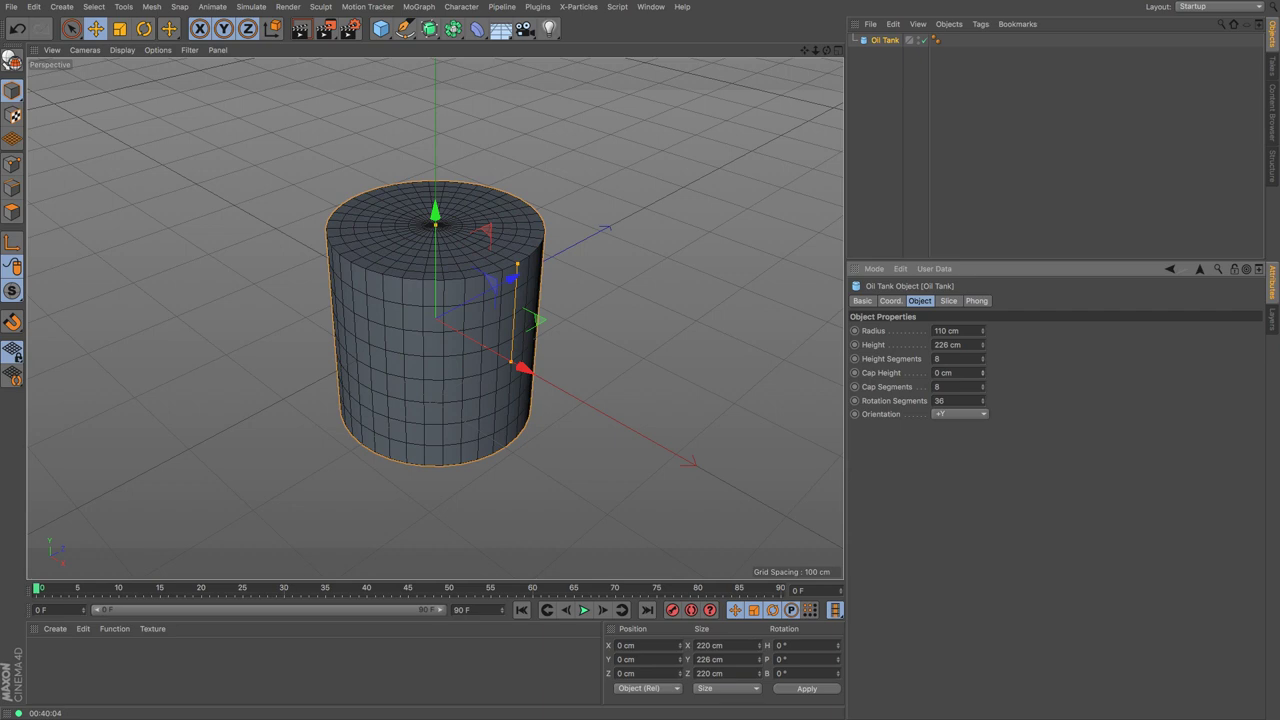
pyautogui.moveTo(983, 372); pyautogui.dragTo(983, 336)
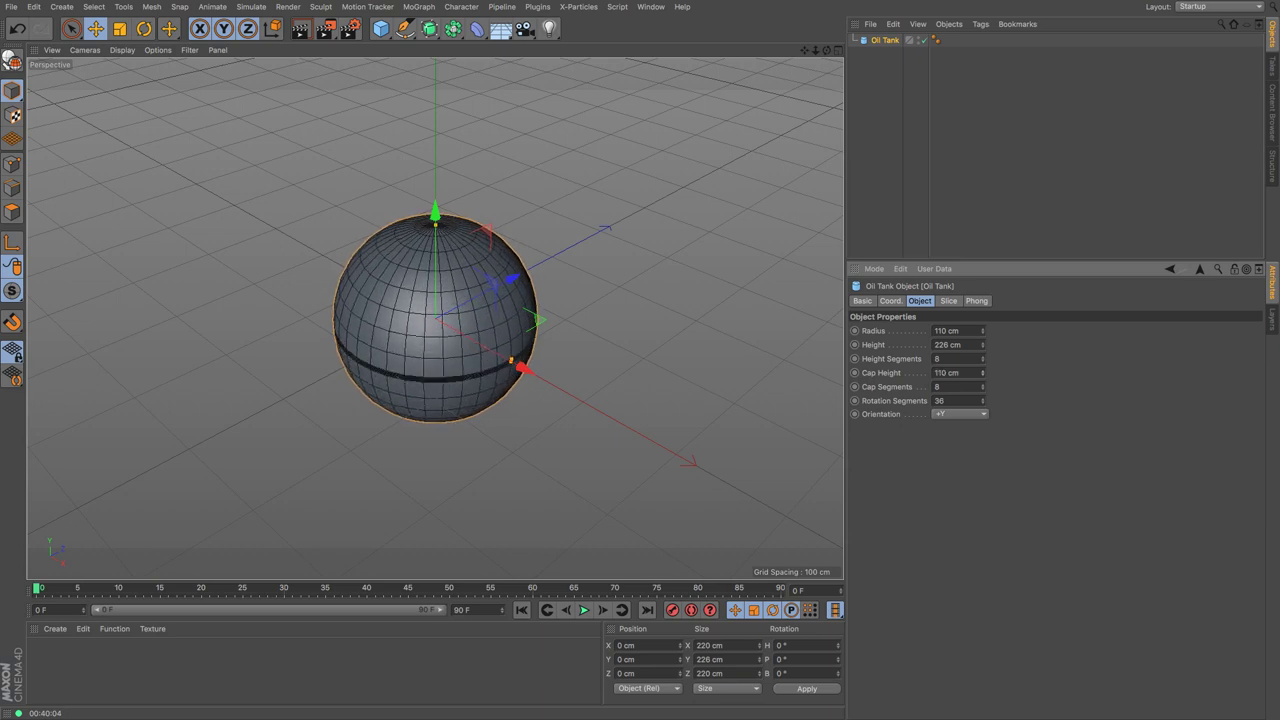
pyautogui.moveTo(511, 358); pyautogui.dragTo(513, 312)
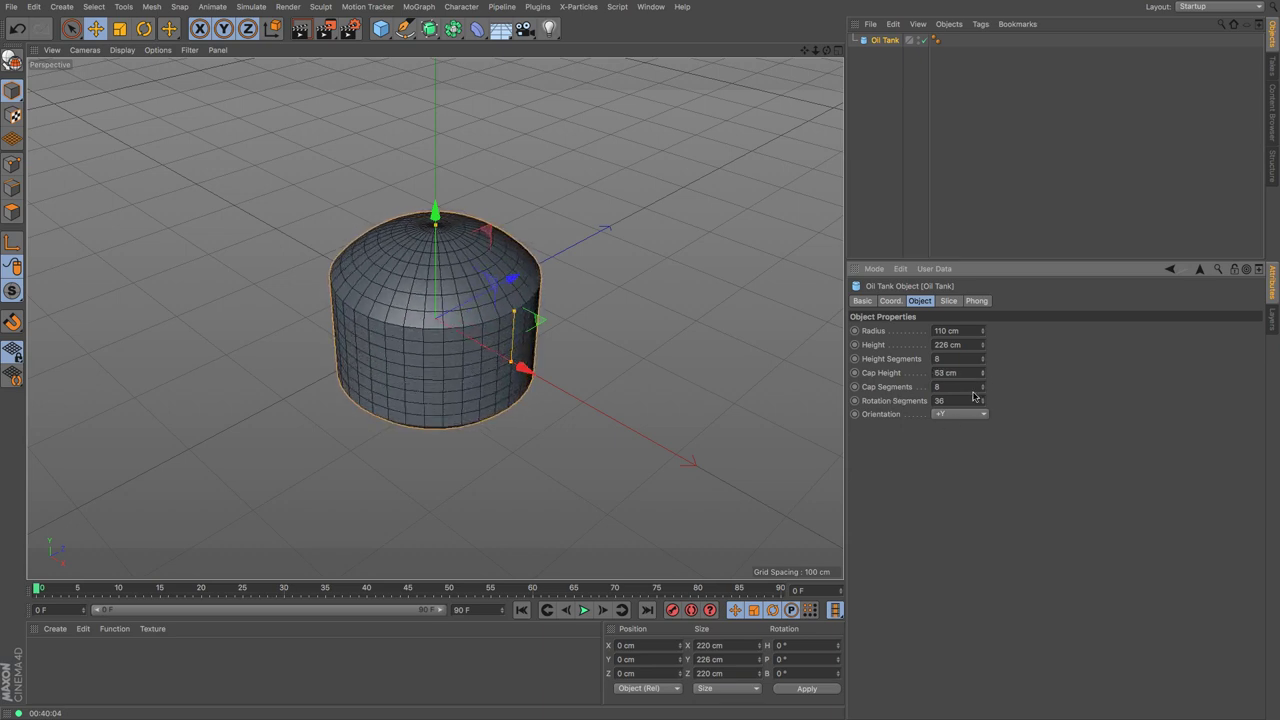
# Slice the oil tank from 0° to 180° and enable a 10 cm regular grid on the cut face.
pyautogui.click(948, 301)
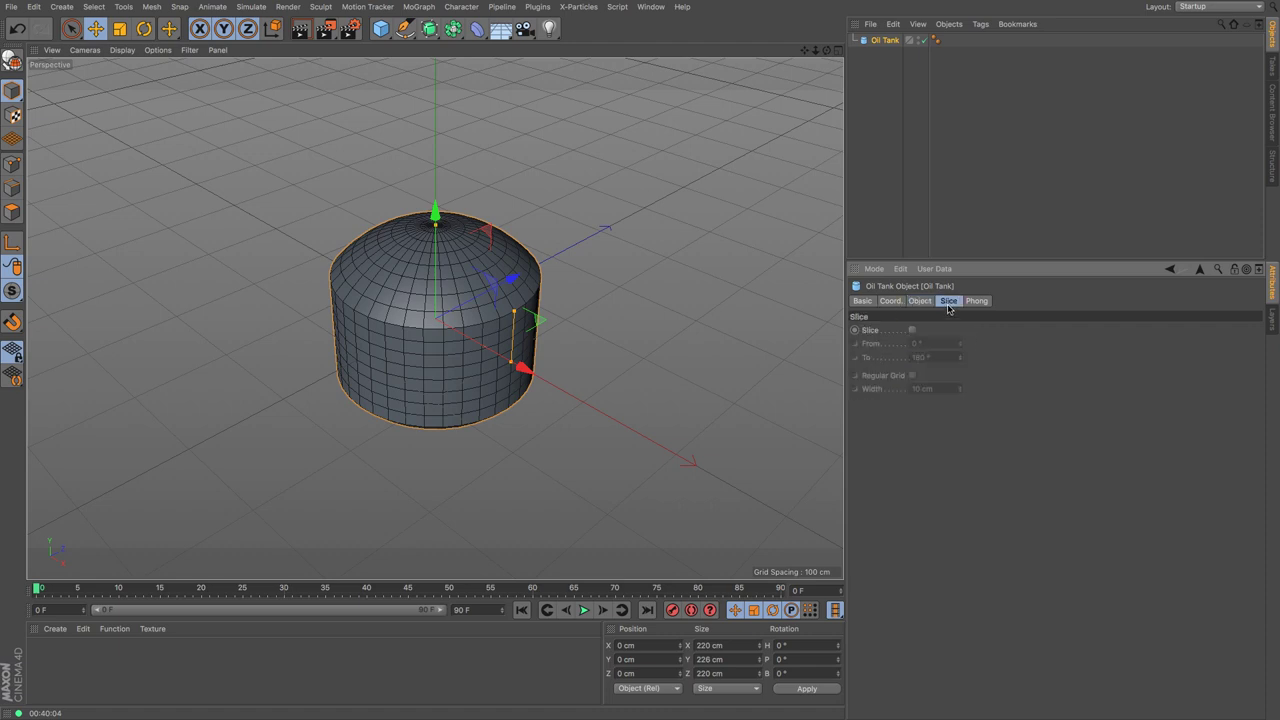
pyautogui.click(910, 330)
pyautogui.click(912, 375)
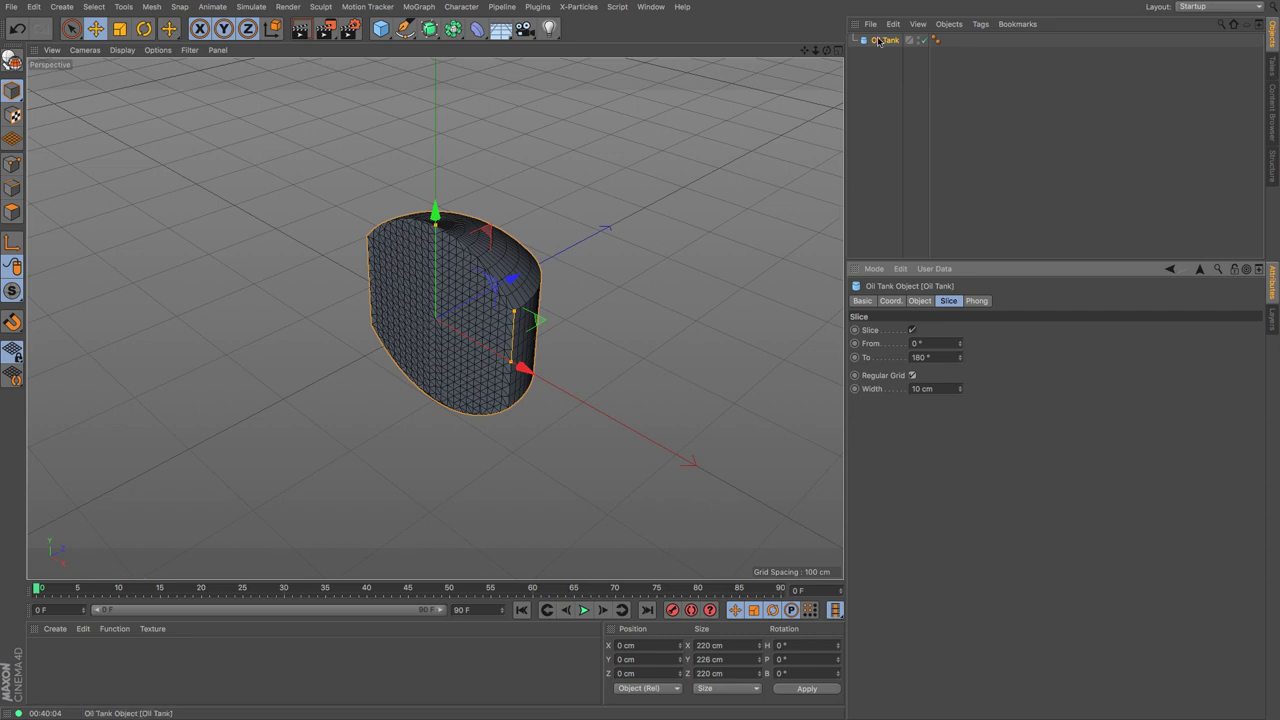
# Delete the oil tank and add a tube to the scene.
pyautogui.press('Delete')
pyautogui.click(381, 28)
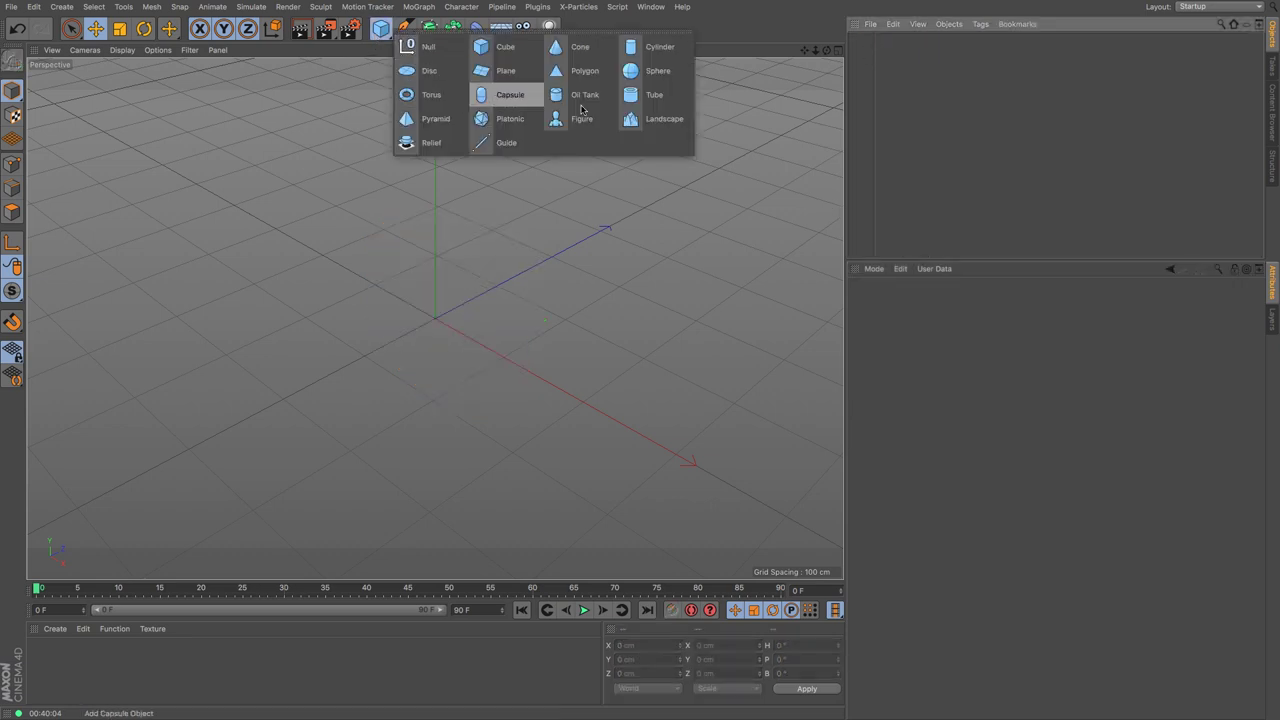
pyautogui.click(628, 100)
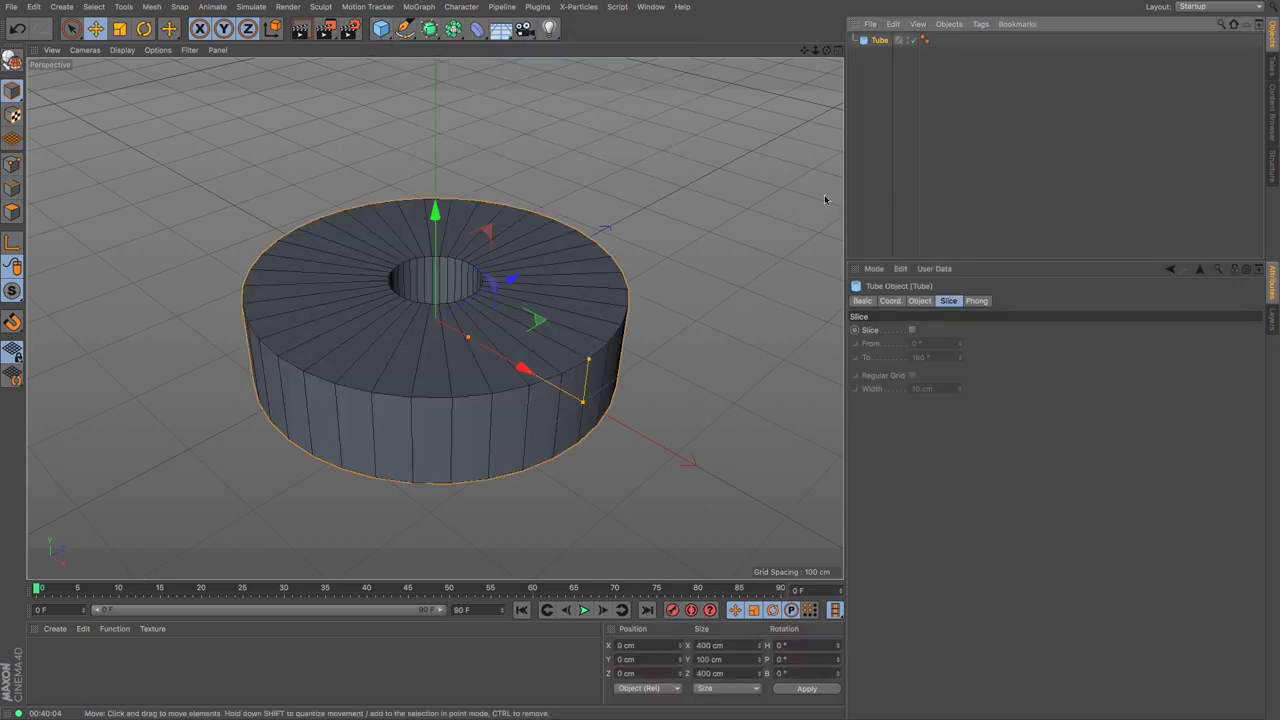
# Give the tube a 62 cm inner radius, a 240 cm outer radius and 8 cap segments.
pyautogui.click(920, 301)
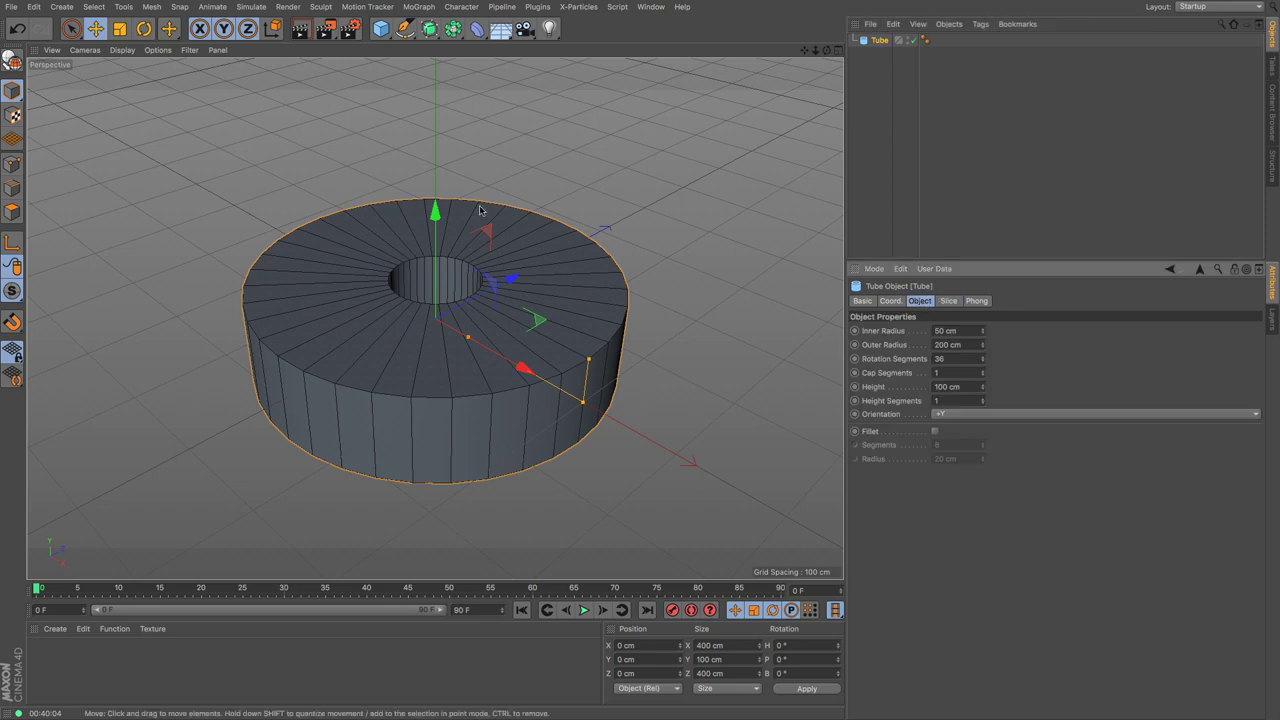
pyautogui.moveTo(980, 334); pyautogui.dragTo(1055, 327)
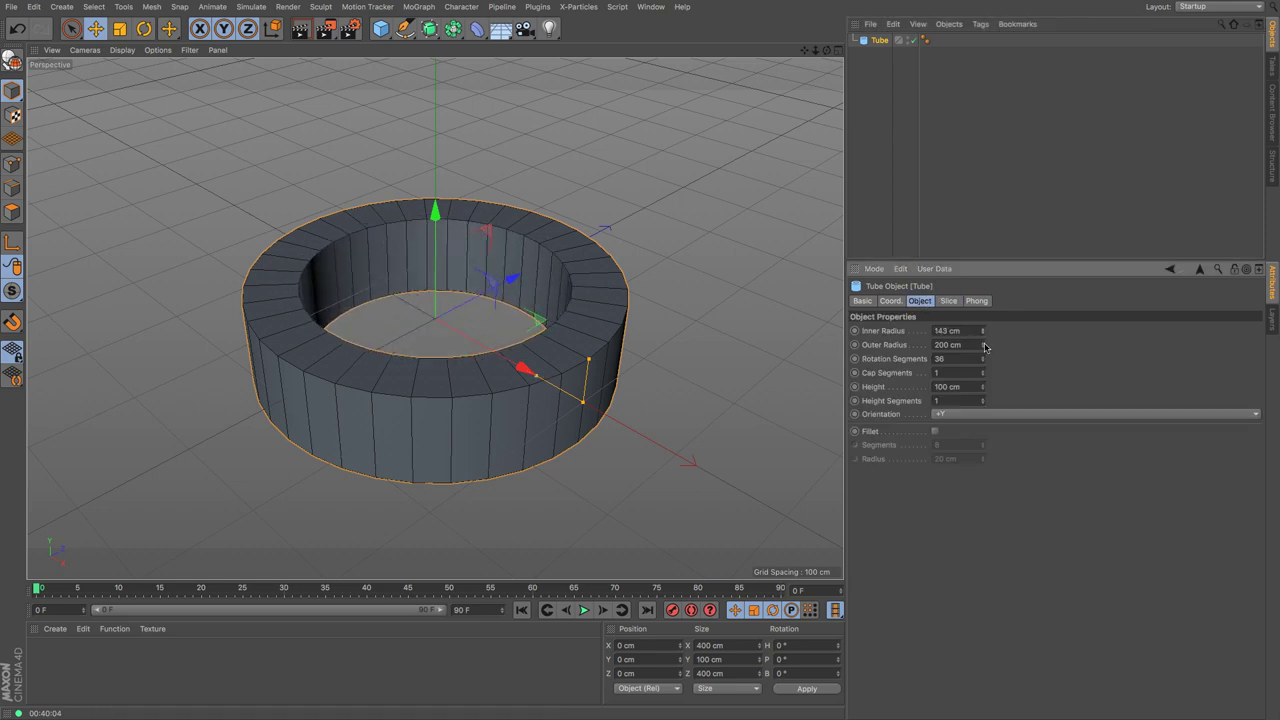
pyautogui.moveTo(981, 348)
pyautogui.mouseDown()
pyautogui.moveTo(981, 322)
pyautogui.moveTo(981, 362)
pyautogui.moveTo(983, 312)
pyautogui.moveTo(983, 366)
pyautogui.mouseUp()
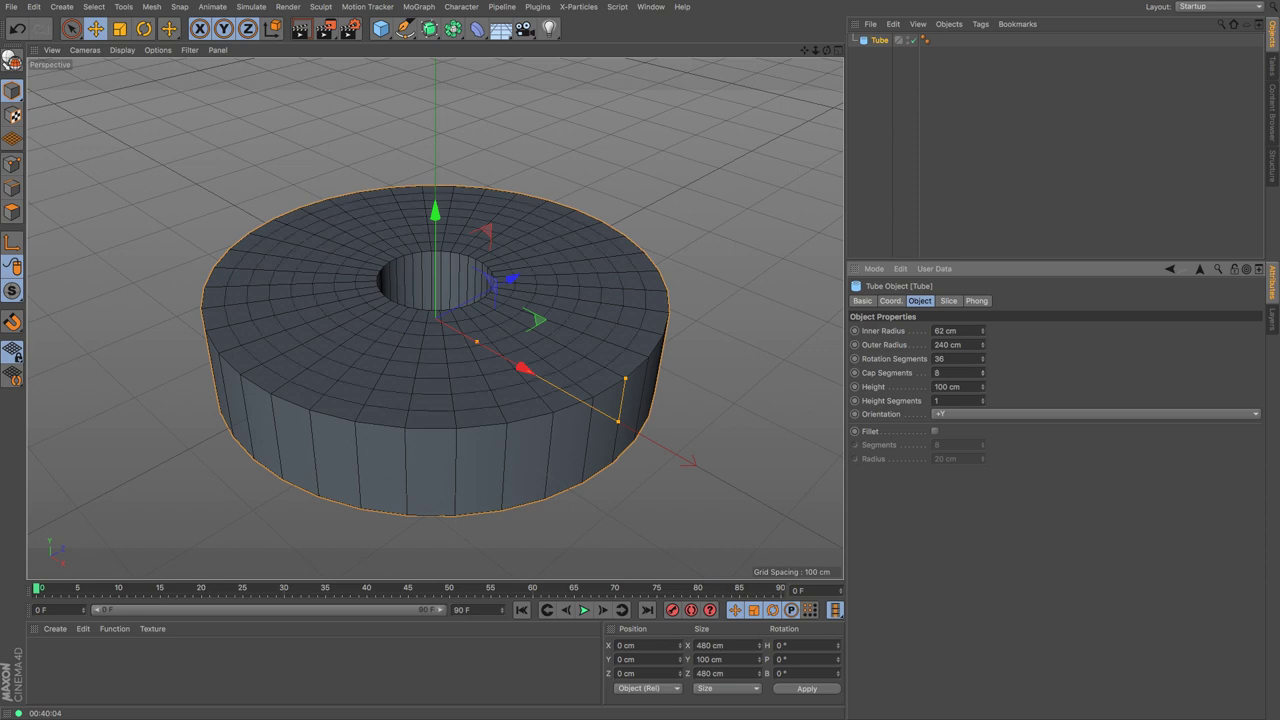
# Enable the tube's fillet with 16 segments and a 0 cm radius, and reduce the outer radius to about 235.9 cm.
pyautogui.click(936, 432)
pyautogui.moveTo(619, 422); pyautogui.dragTo(613, 418)
pyautogui.moveTo(981, 449)
pyautogui.mouseDown()
pyautogui.moveTo(981, 393)
pyautogui.moveTo(983, 472)
pyautogui.moveTo(983, 458)
pyautogui.mouseUp()
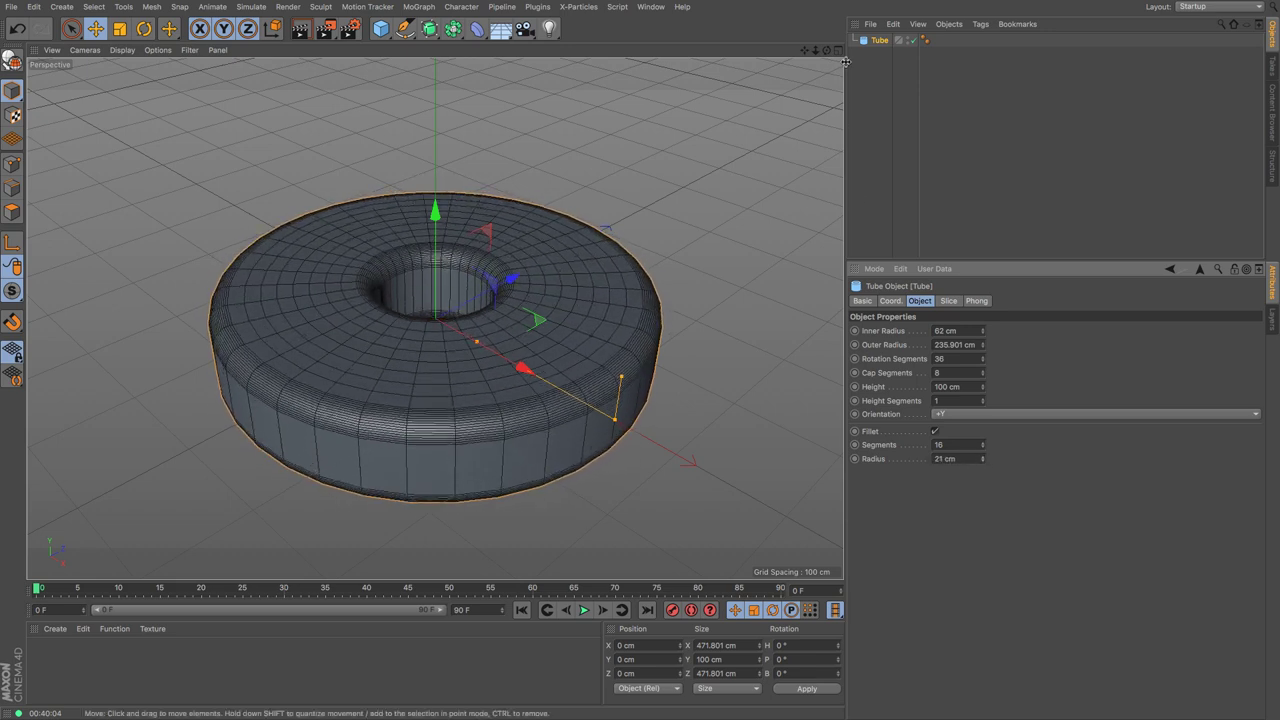
pyautogui.moveTo(983, 460); pyautogui.dragTo(983, 480)
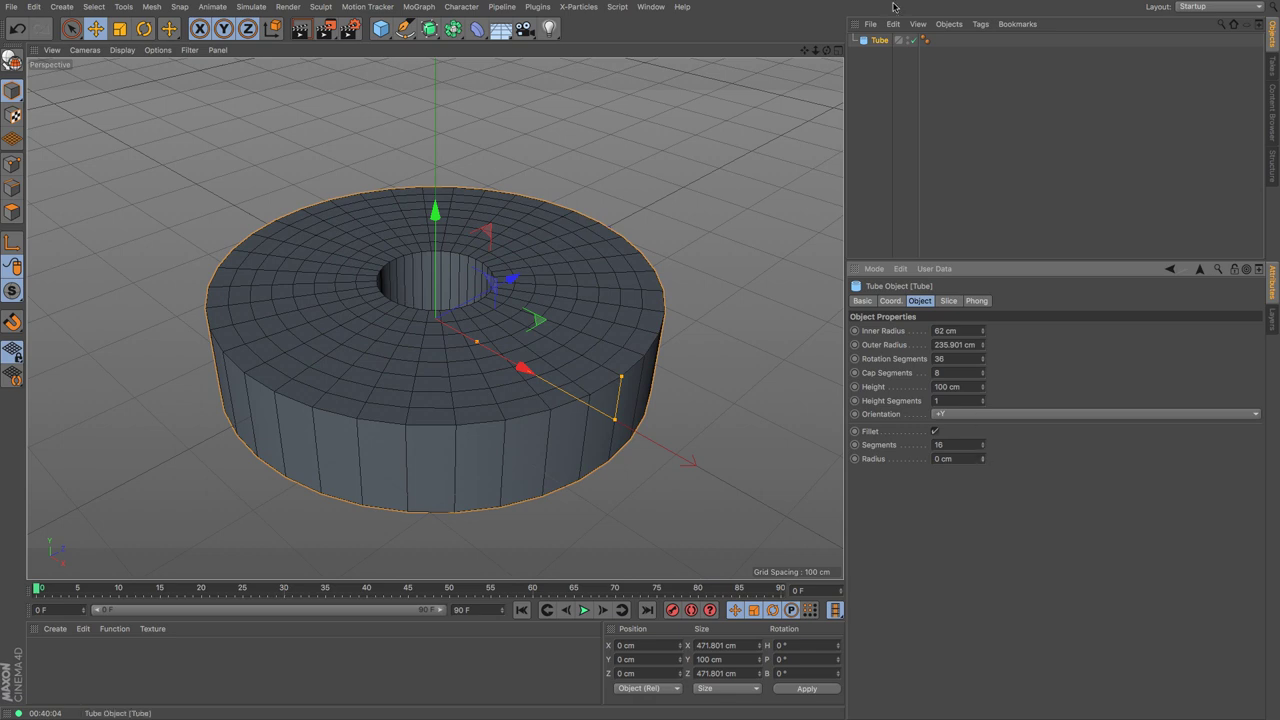
# Slice the tube from 0° to 180° and enable a 10 cm regular grid on the cut faces.
pyautogui.click(947, 302)
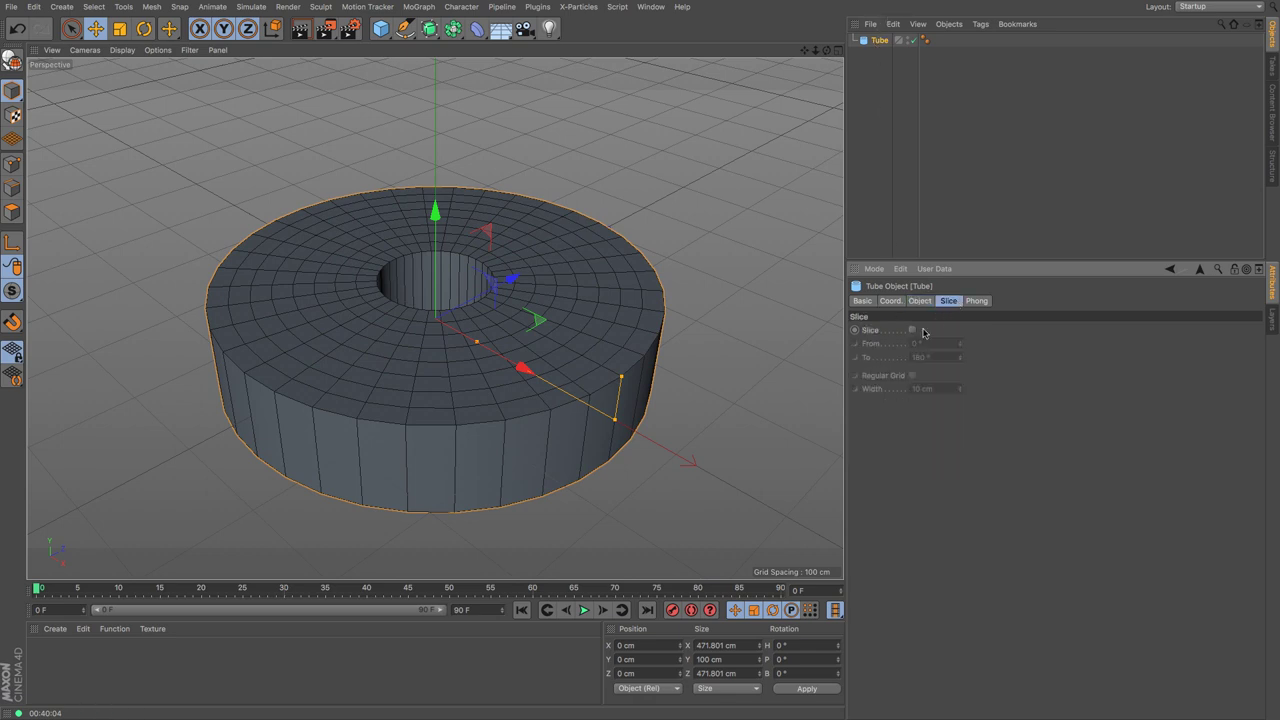
pyautogui.click(911, 331)
pyautogui.click(911, 375)
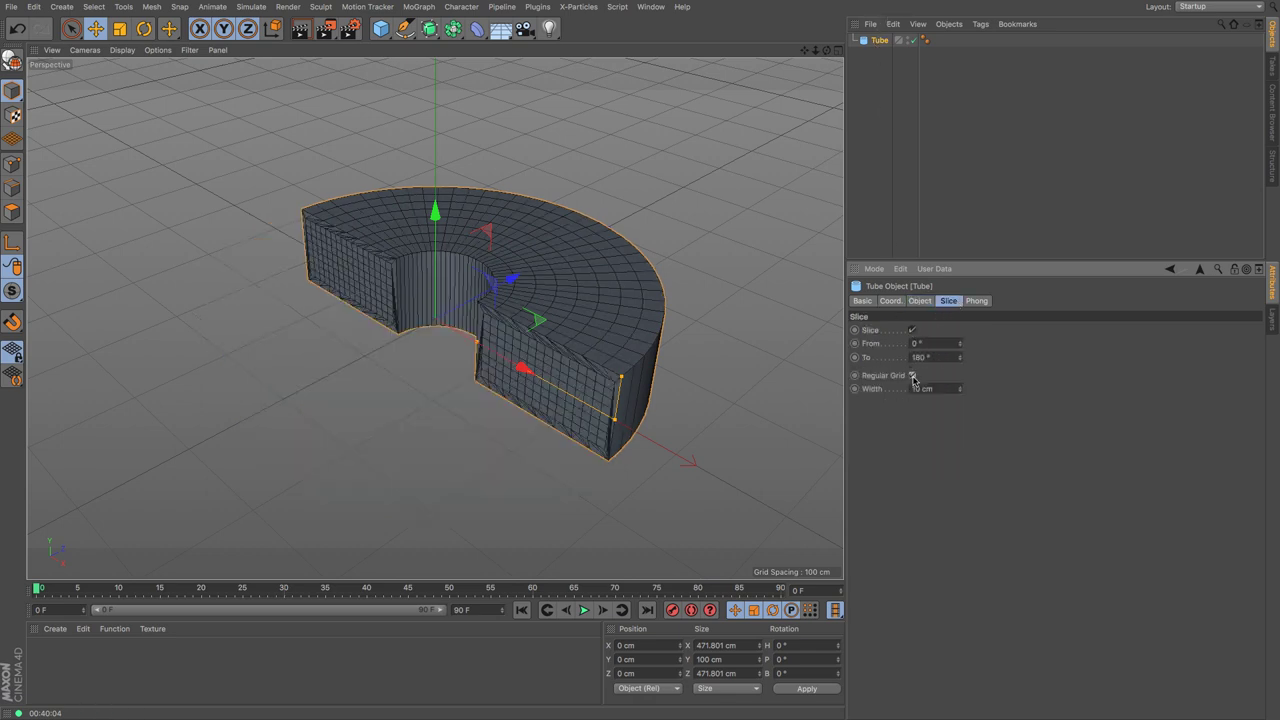
# Delete the tube and add a pyramid to the scene.
pyautogui.click(880, 40)
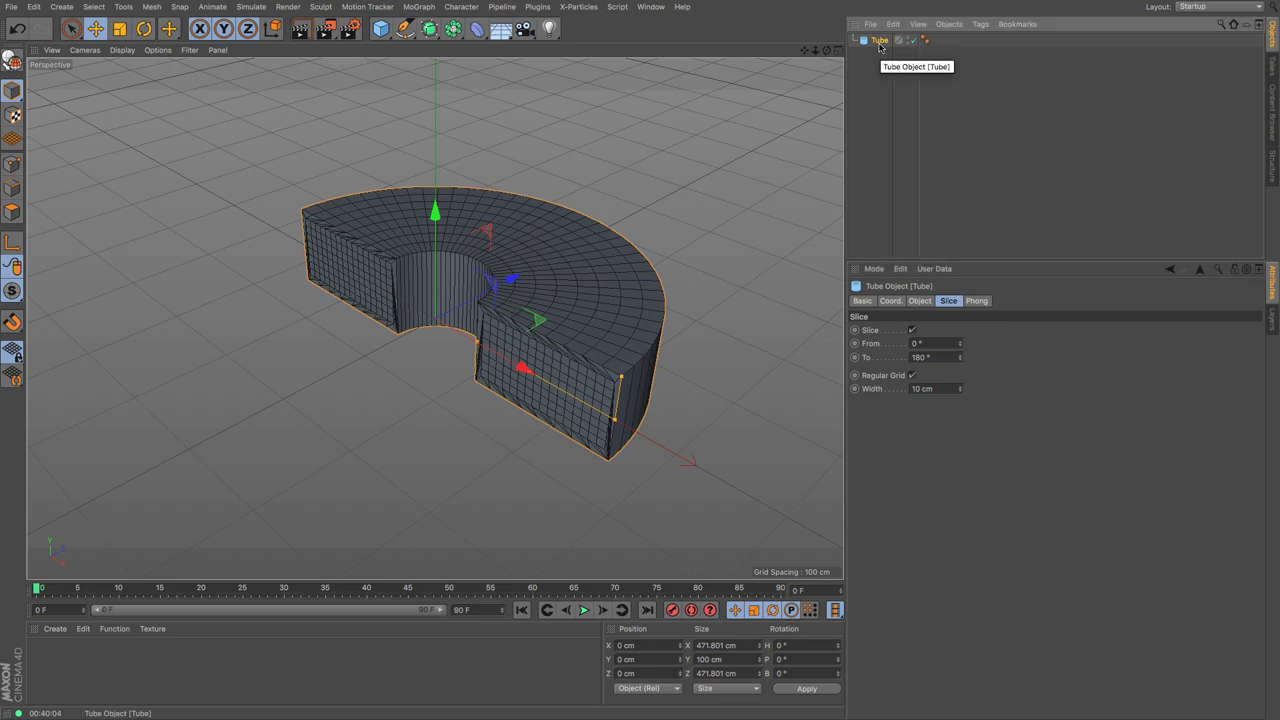
pyautogui.press('Delete')
pyautogui.click(380, 28)
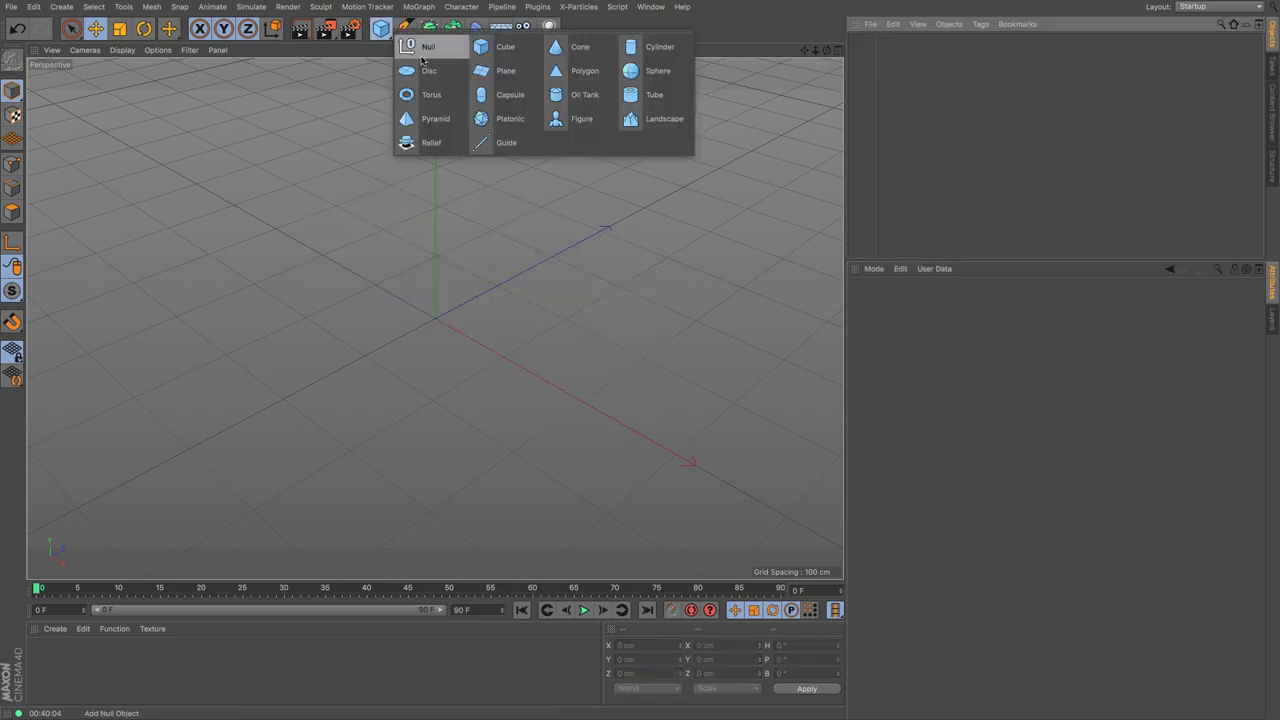
pyautogui.click(430, 118)
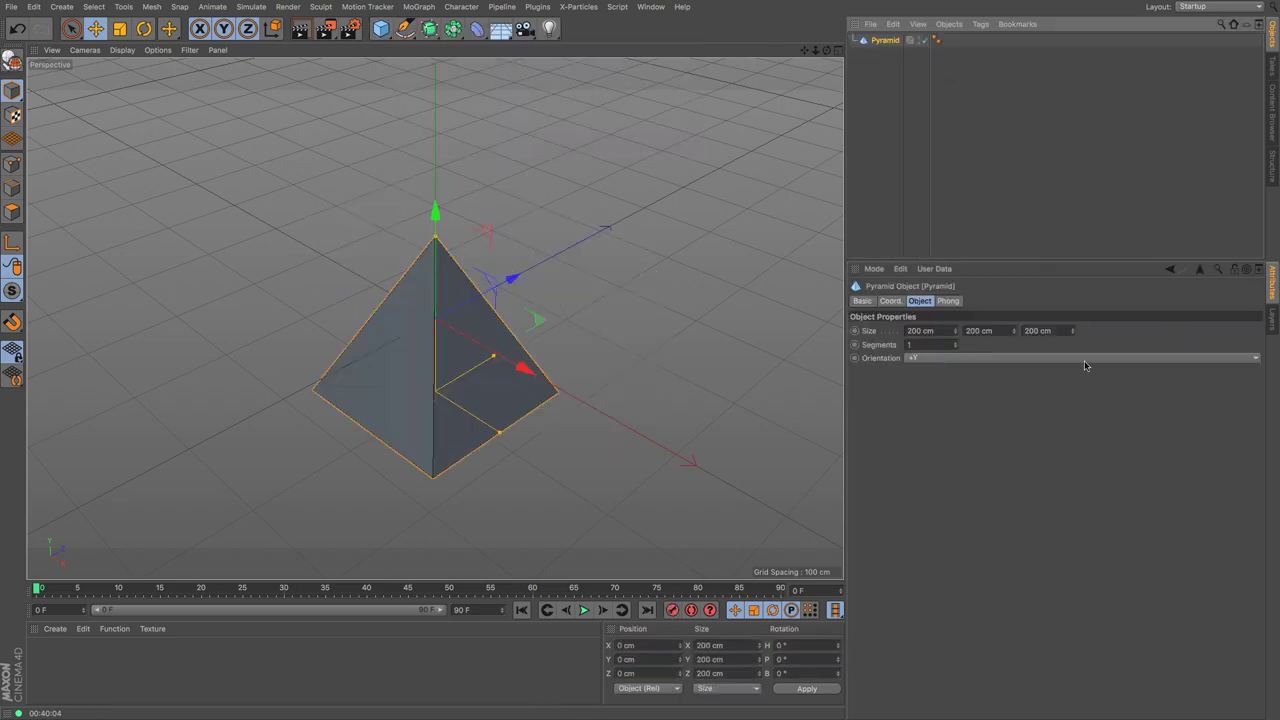
# Size the pyramid to 422 × 276 × 391 cm and divide it into 9 segments.
pyautogui.moveTo(956, 333); pyautogui.dragTo(1092, 378)
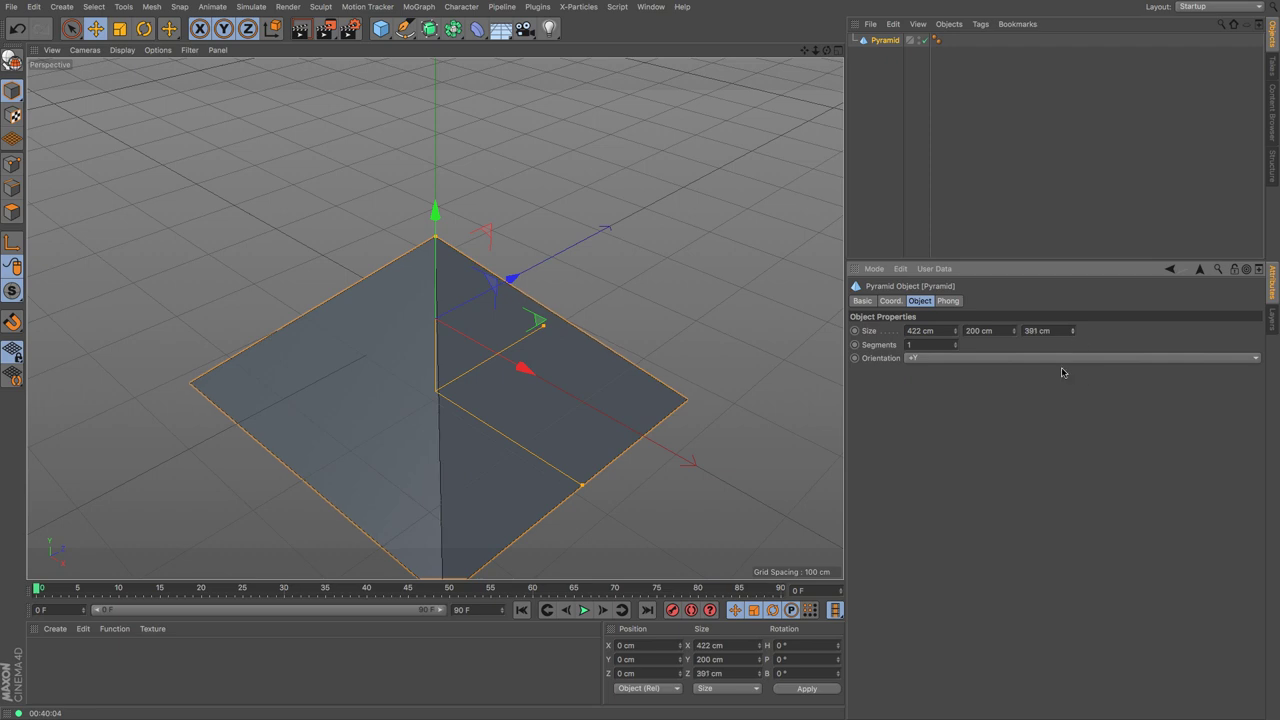
pyautogui.moveTo(1015, 333); pyautogui.dragTo(958, 347)
pyautogui.moveTo(821, 57); pyautogui.dragTo(967, 273)
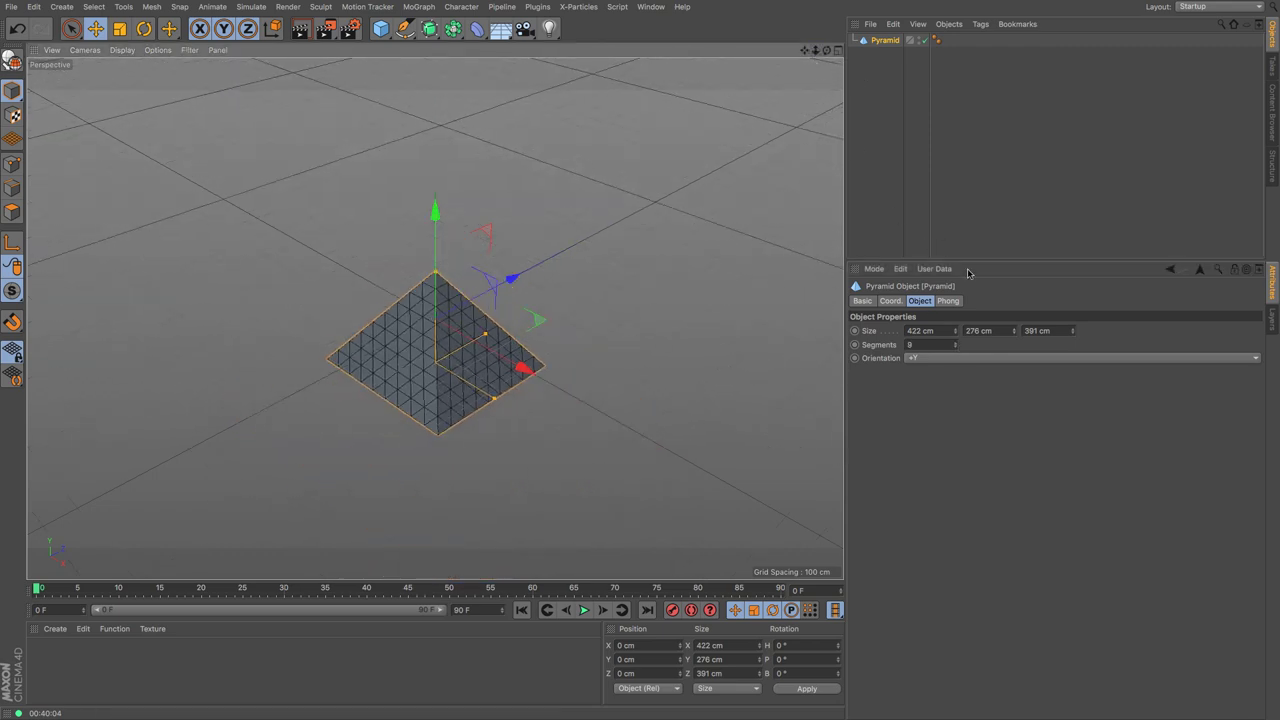
# Try another orientation on the pyramid and set it to +X.
pyautogui.click(986, 363)
pyautogui.click(982, 404)
pyautogui.click(957, 358)
pyautogui.click(950, 374)
pyautogui.moveTo(827, 50)
pyautogui.mouseDown()
pyautogui.moveTo(700, 36)
pyautogui.moveTo(812, 8)
pyautogui.moveTo(862, 48)
pyautogui.moveTo(960, 44)
pyautogui.moveTo(830, 52)
pyautogui.mouseUp()
# Delete the pyramid and add a platonic solid to the scene.
pyautogui.click(877, 44)
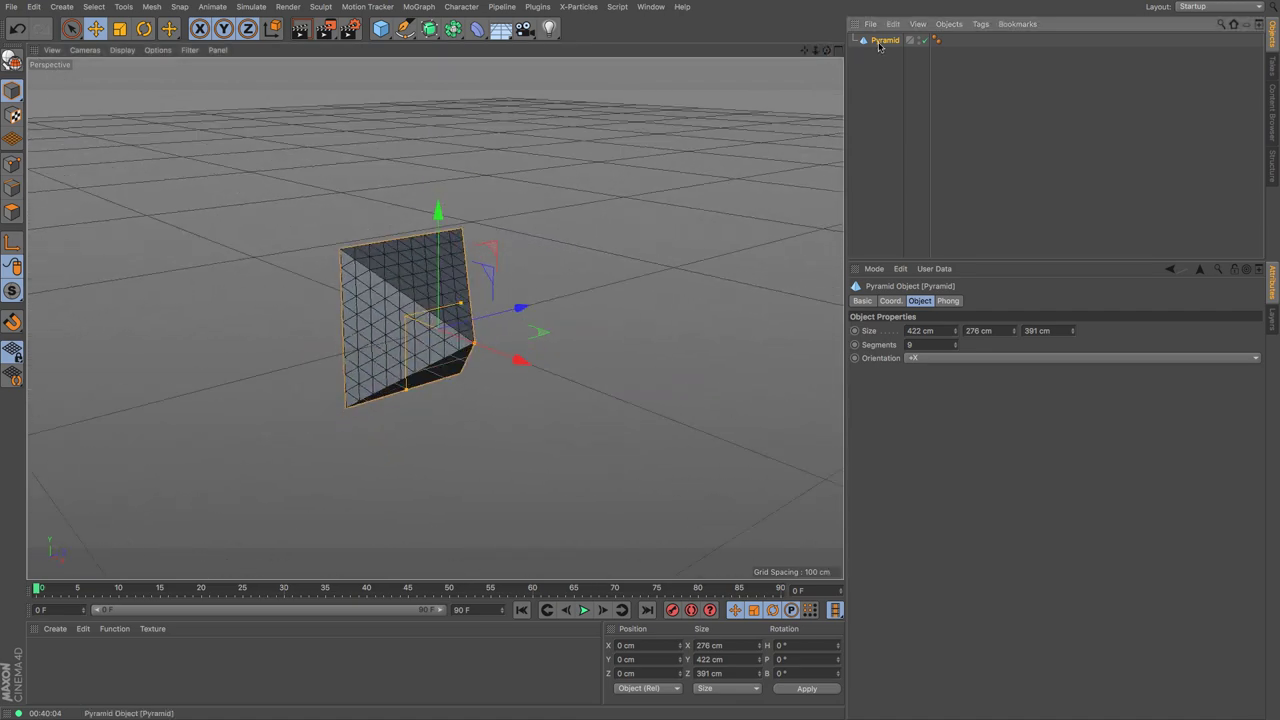
pyautogui.press('Delete')
pyautogui.click(382, 32)
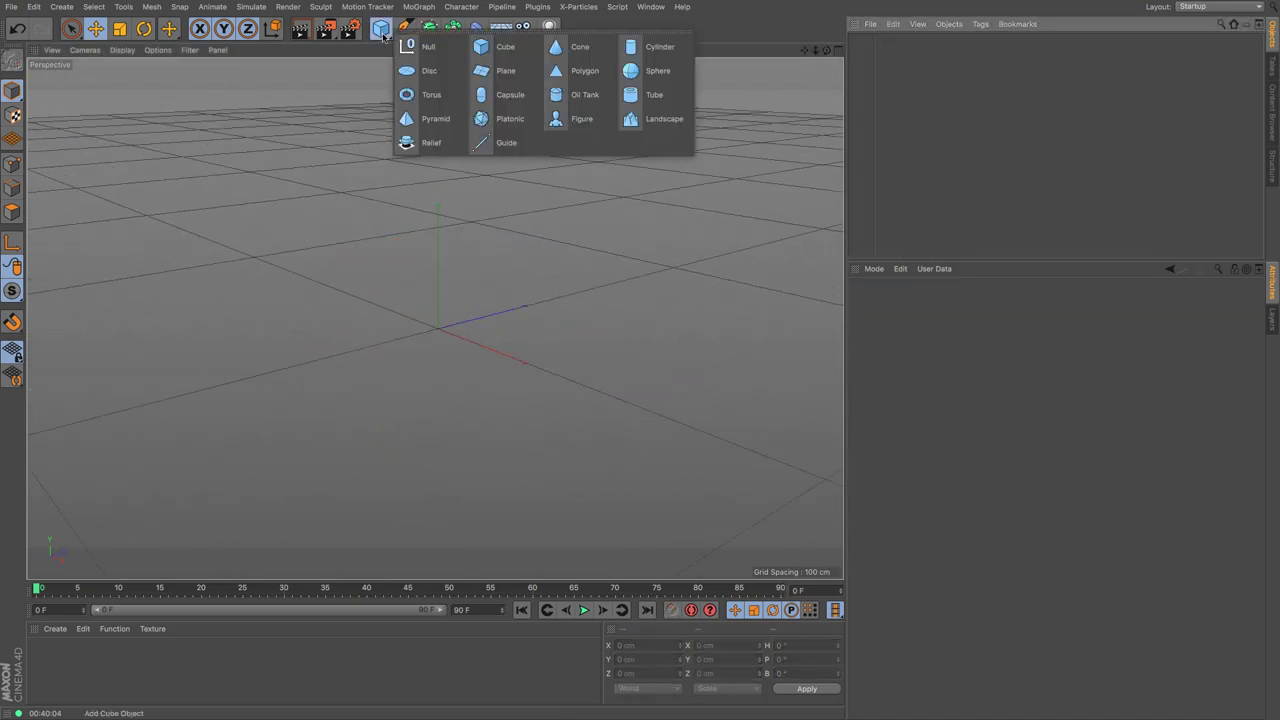
pyautogui.click(507, 117)
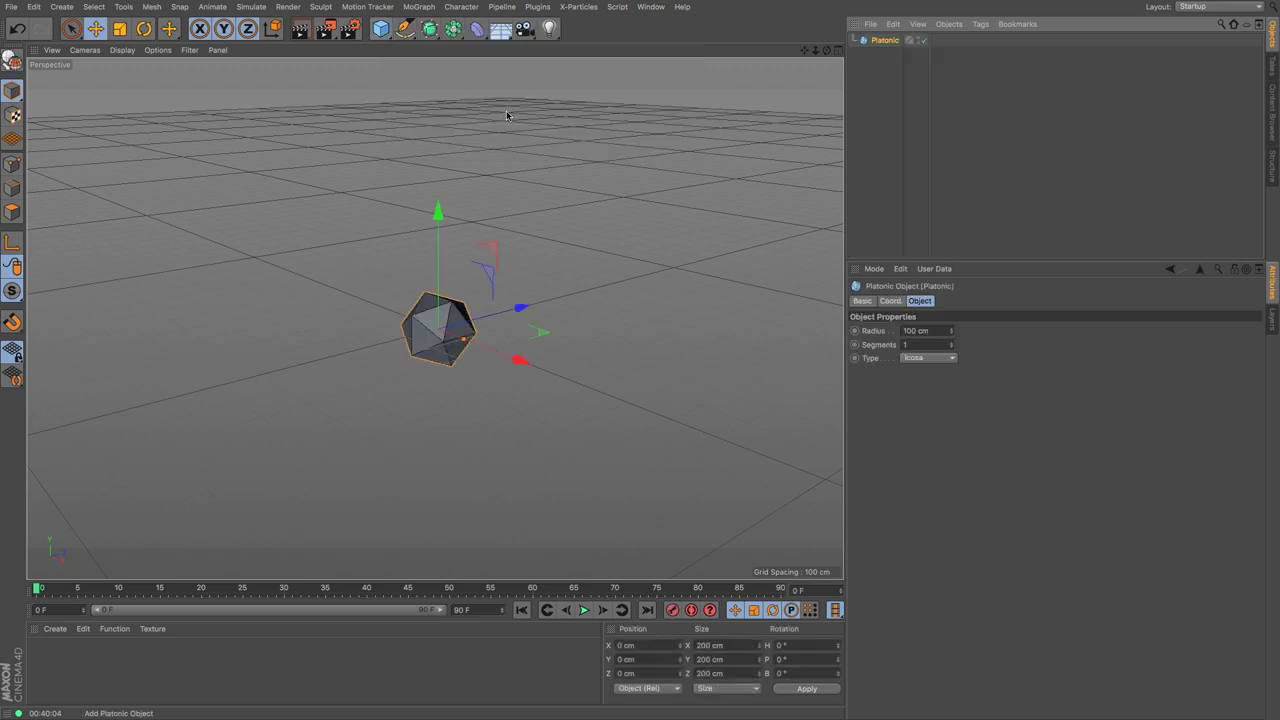
# Enlarge the platonic solid to a radius of about 215 cm and try adjusting its segments.
pyautogui.moveTo(815, 50); pyautogui.dragTo(865, 50)
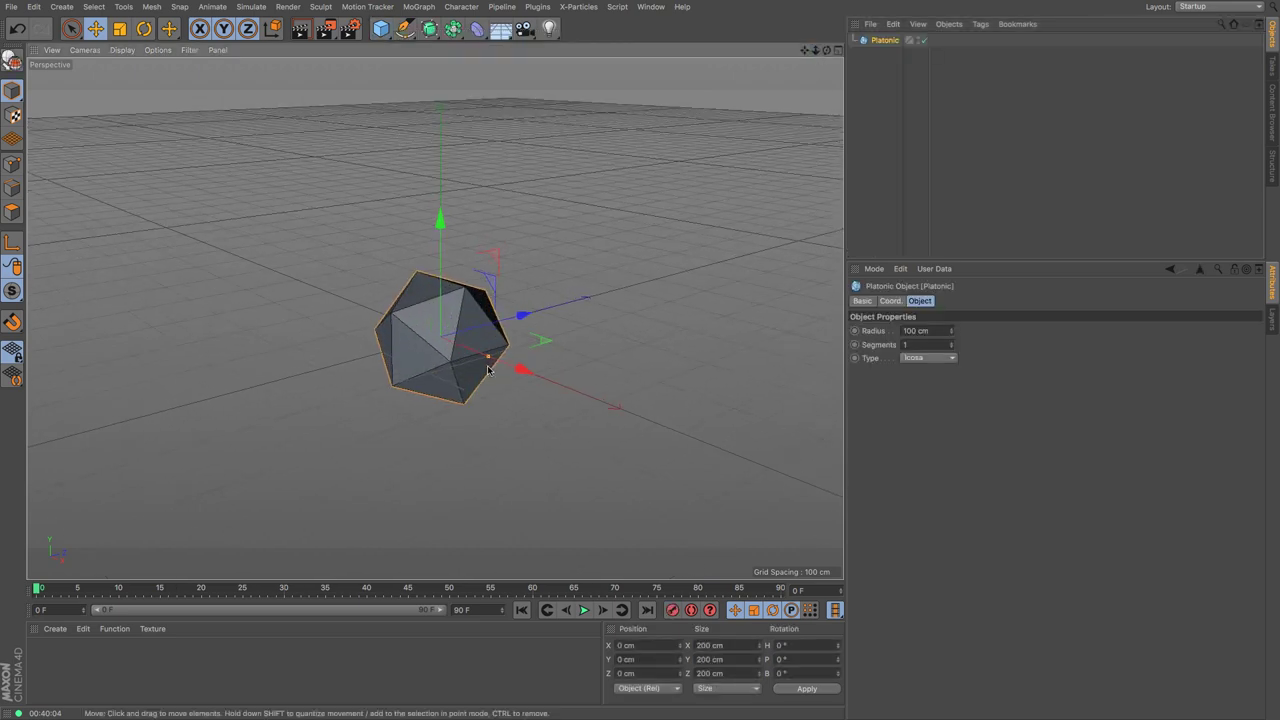
pyautogui.moveTo(488, 362); pyautogui.dragTo(550, 386)
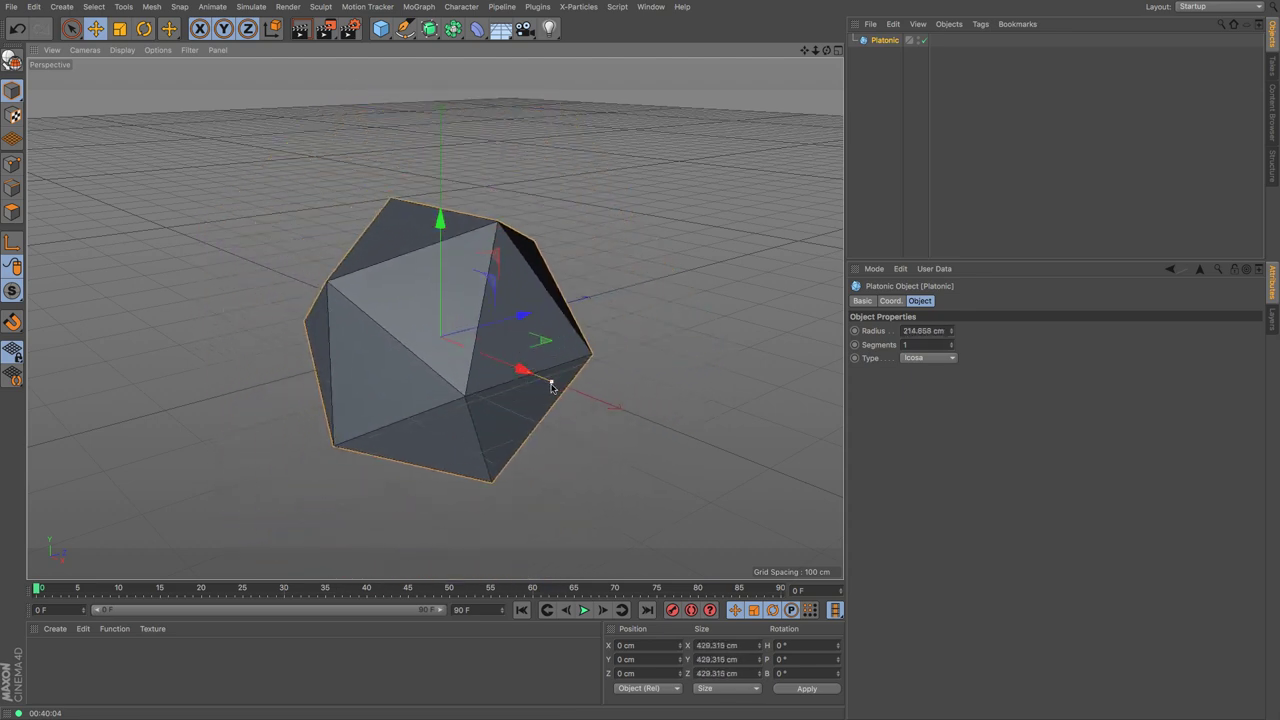
pyautogui.moveTo(951, 346)
pyautogui.mouseDown()
pyautogui.moveTo(951, 332)
pyautogui.moveTo(951, 347)
pyautogui.mouseUp()
# Try the Tetra and Hexa types on the platonic solid, testing the segments on each.
pyautogui.click(948, 360)
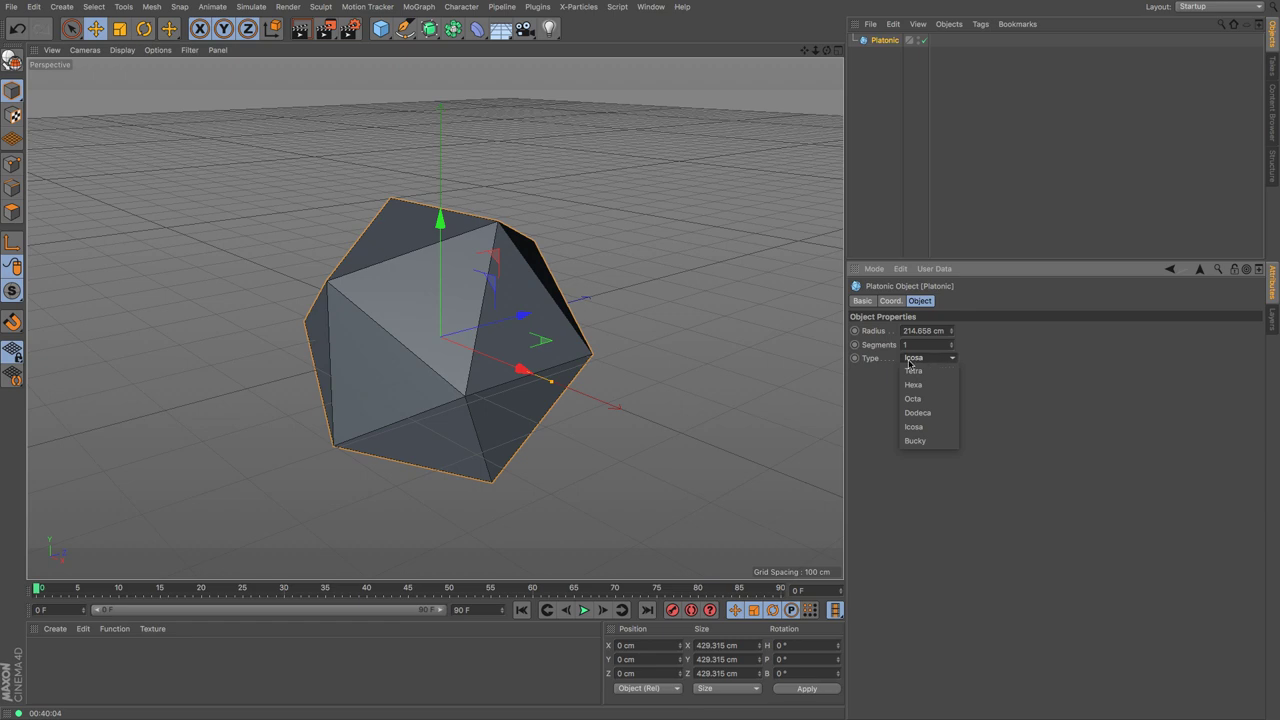
pyautogui.click(918, 371)
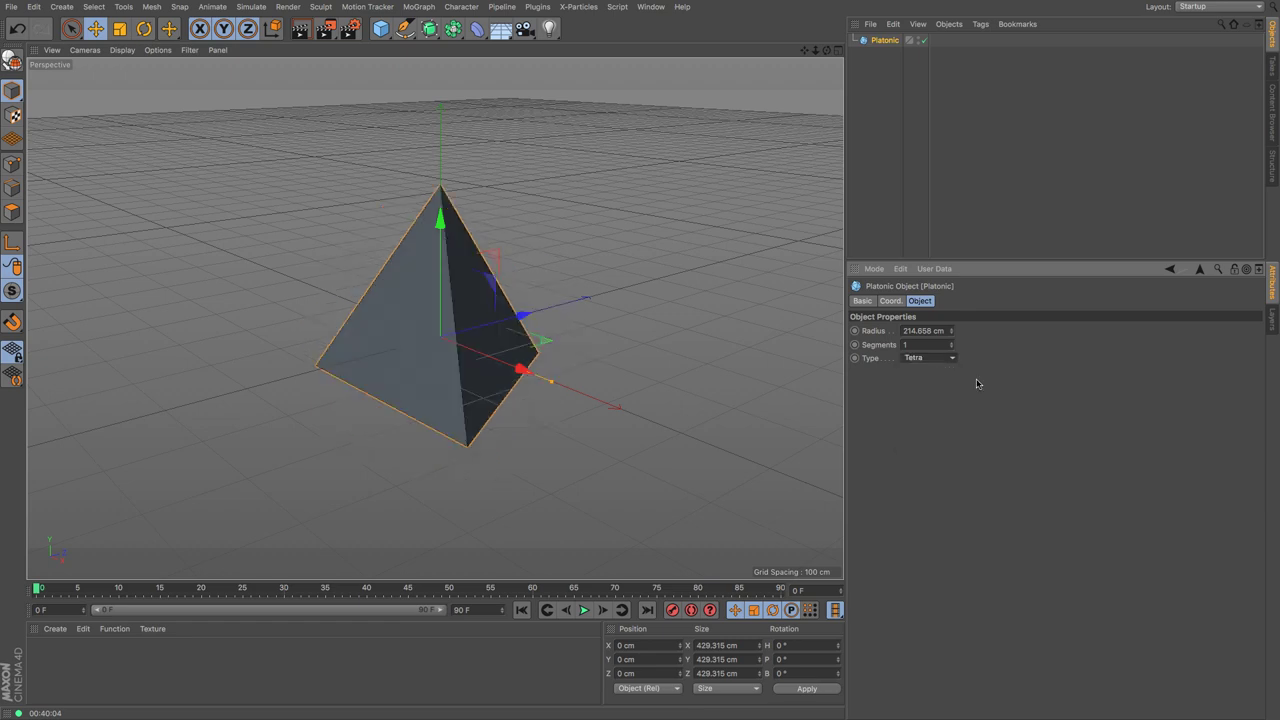
pyautogui.moveTo(951, 346); pyautogui.dragTo(951, 346)
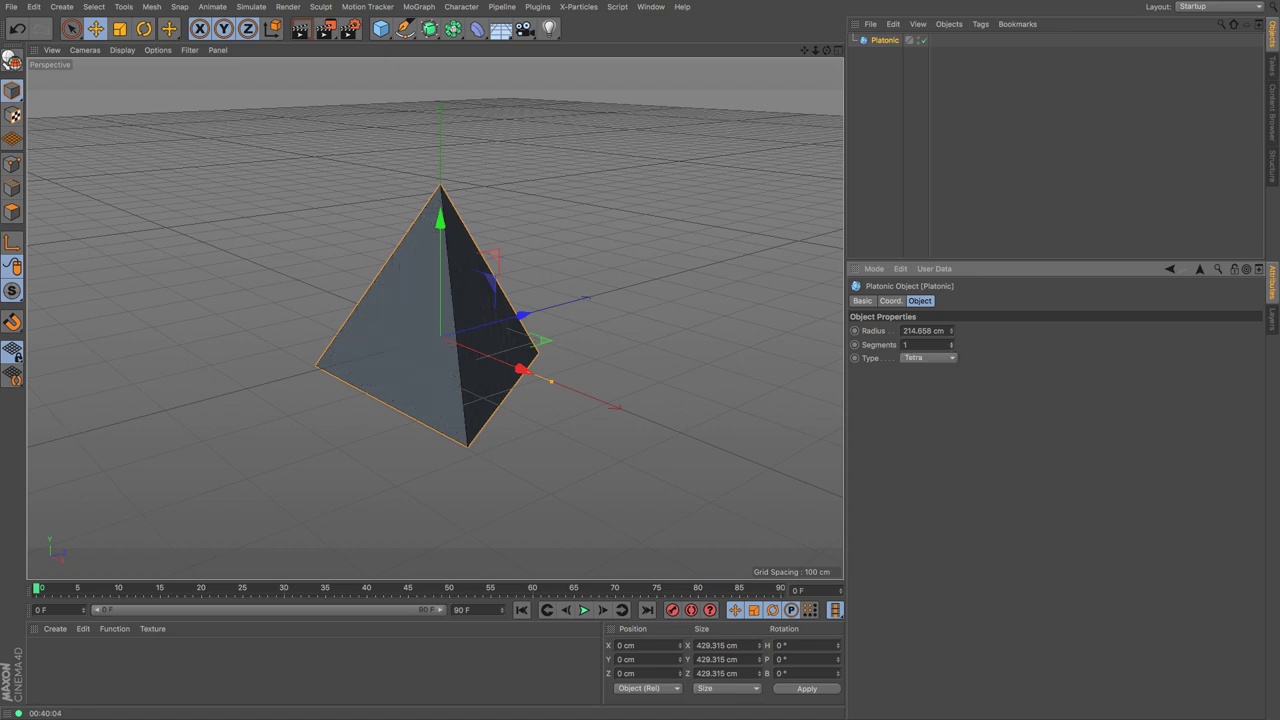
pyautogui.click(955, 356)
pyautogui.click(940, 385)
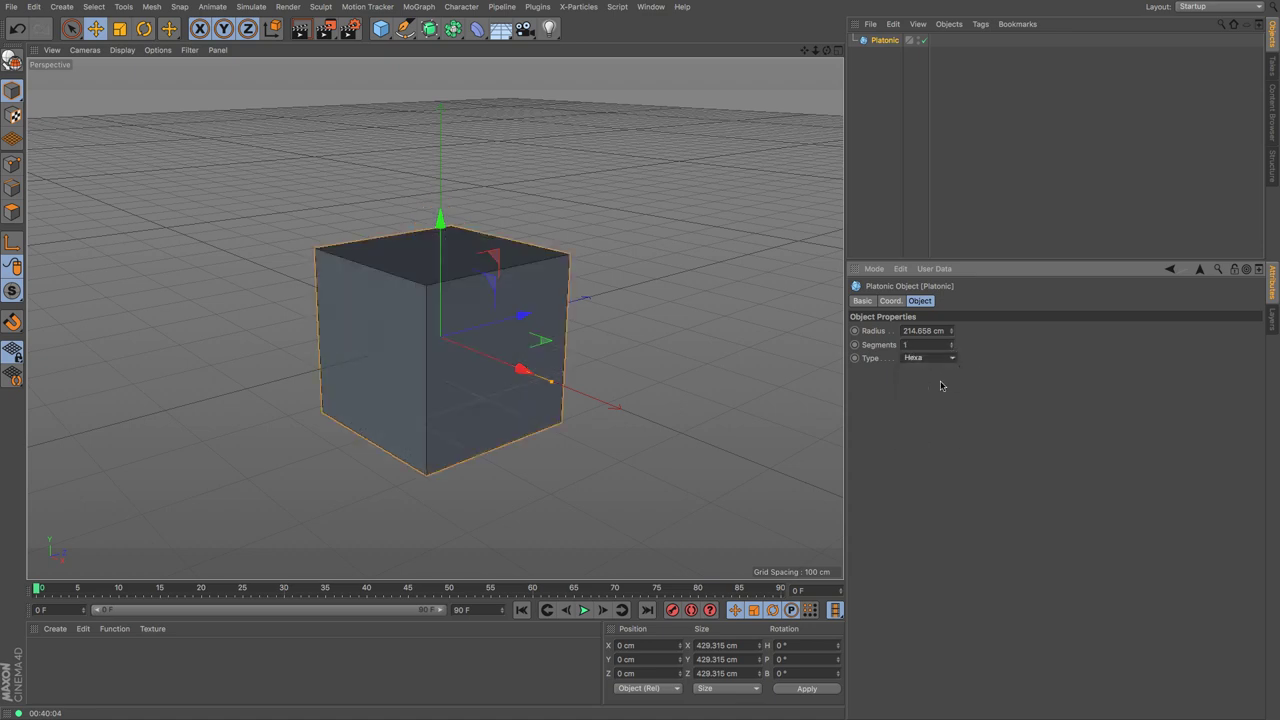
pyautogui.moveTo(951, 347)
pyautogui.mouseDown()
pyautogui.moveTo(951, 325)
pyautogui.moveTo(951, 349)
pyautogui.mouseUp()
# Try the Octa type with a segments adjustment, and switch the platonic solid to Dodeca.
pyautogui.click(950, 358)
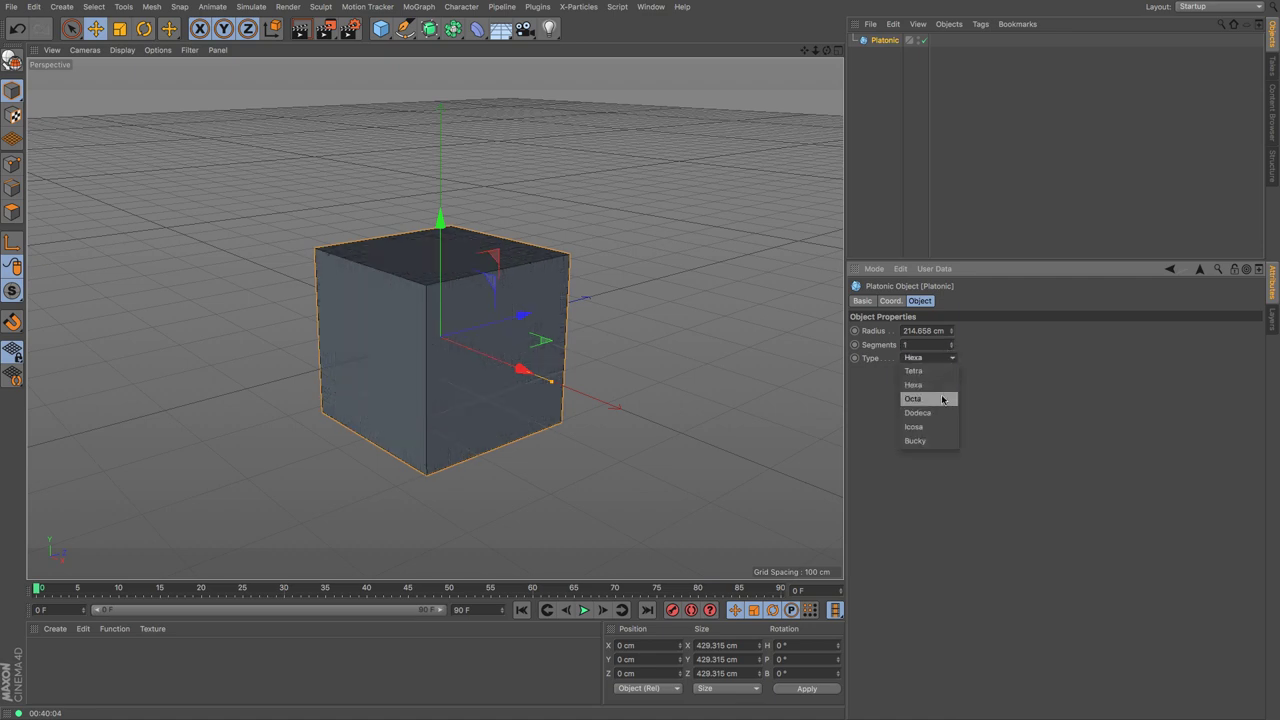
pyautogui.click(941, 399)
pyautogui.moveTo(953, 348)
pyautogui.mouseDown()
pyautogui.moveTo(953, 330)
pyautogui.moveTo(953, 349)
pyautogui.mouseUp()
pyautogui.click(950, 358)
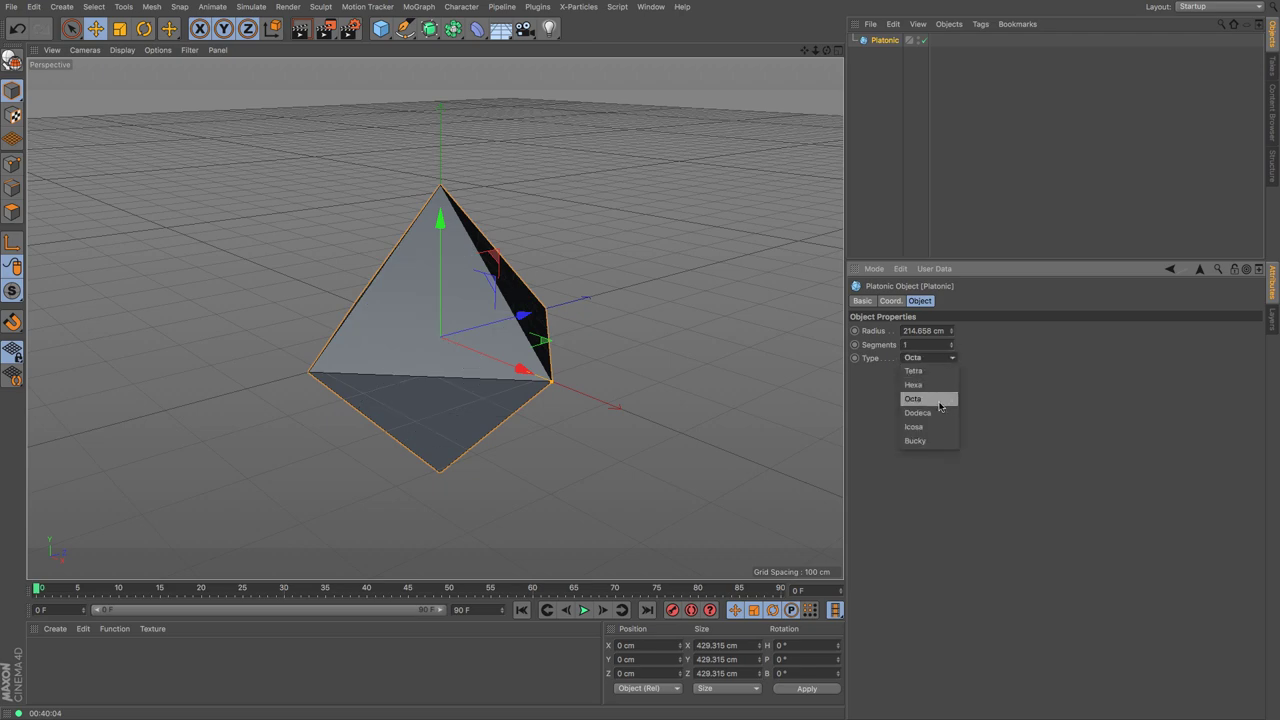
pyautogui.click(937, 408)
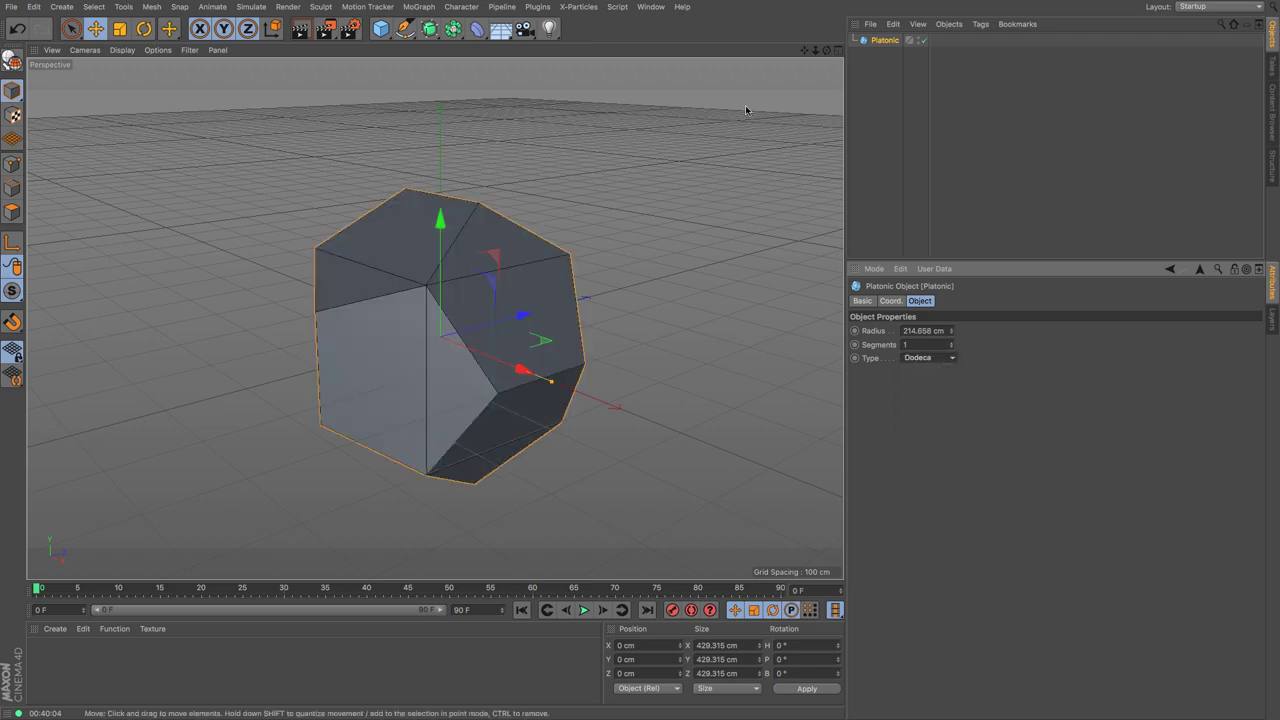
# Switch the platonic solid's type to Icosa and inspect its faces from several angles.
pyautogui.moveTo(827, 50); pyautogui.dragTo(434, 318)
pyautogui.click(934, 362)
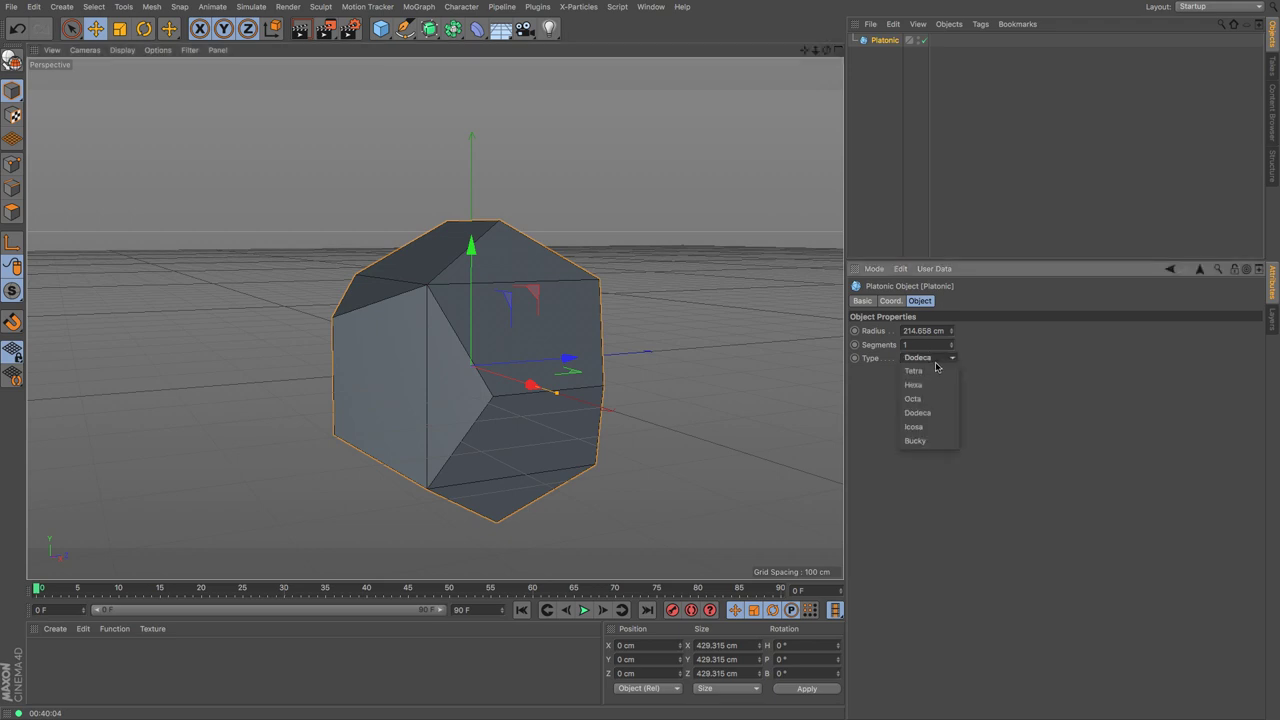
pyautogui.click(928, 429)
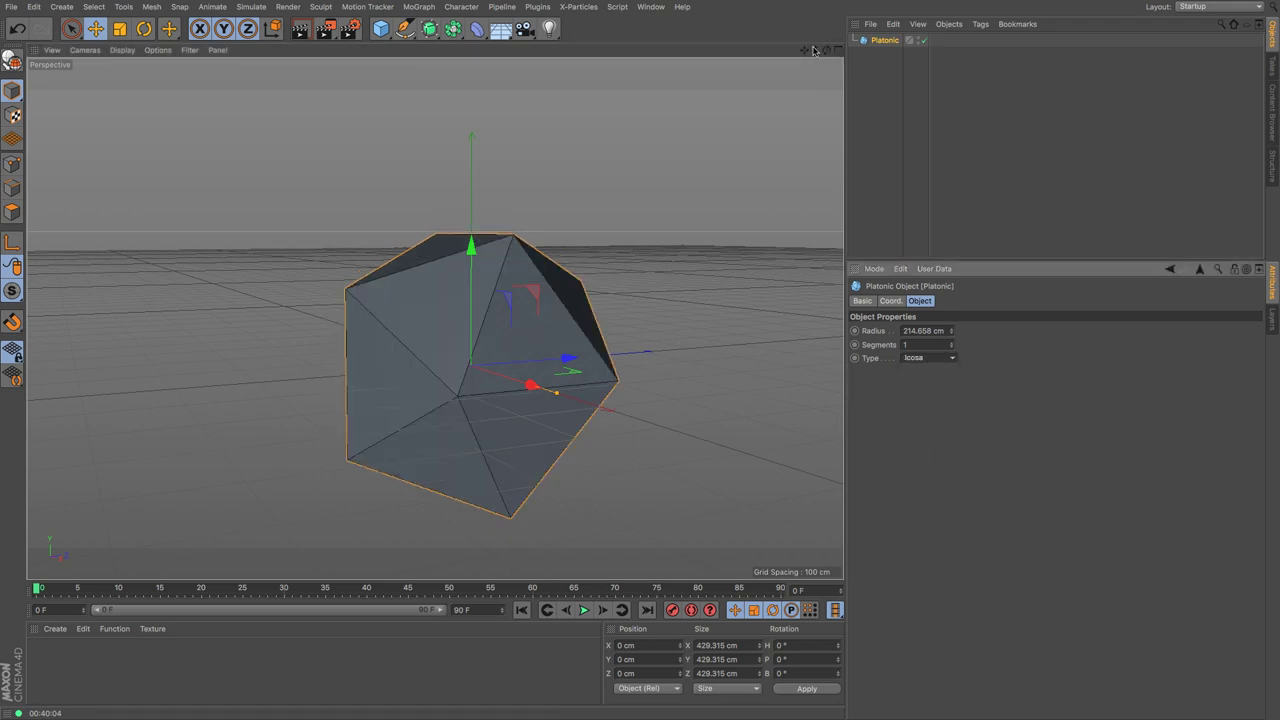
pyautogui.moveTo(827, 51); pyautogui.dragTo(434, 318)
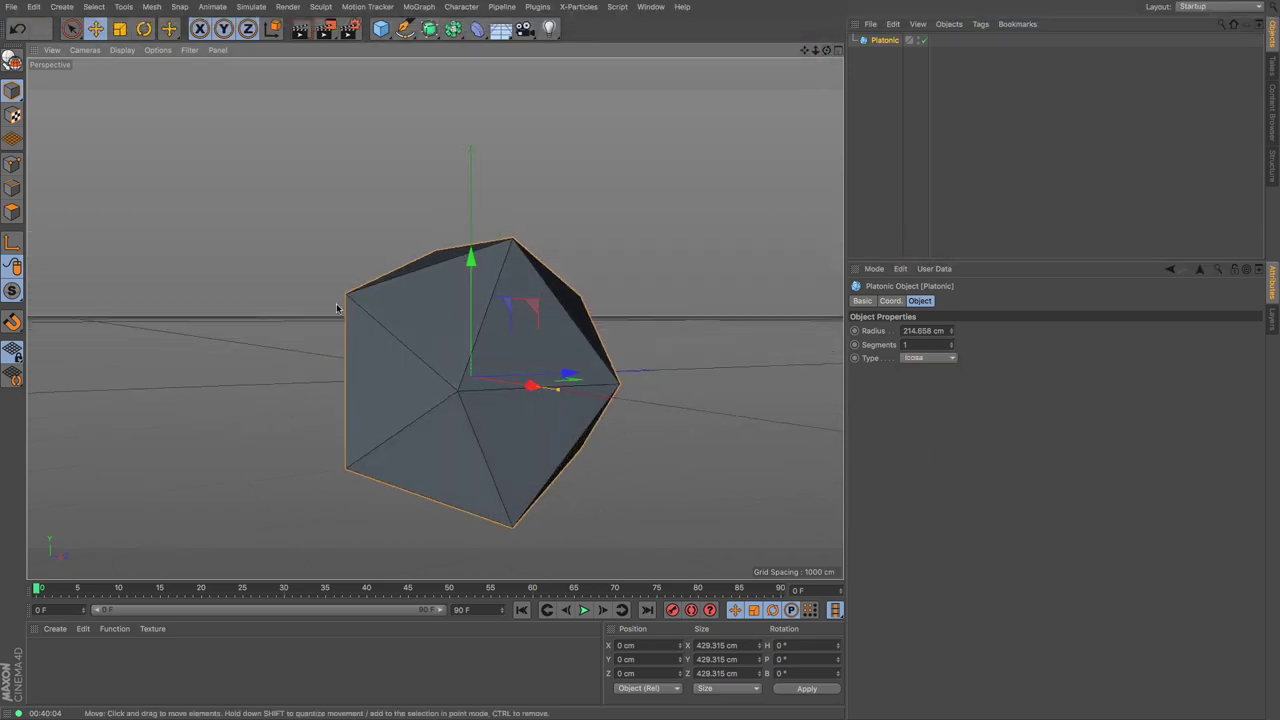
pyautogui.moveTo(827, 51); pyautogui.dragTo(460, 480)
# Set the platonic solid's type to Bucky and inspect its faces from above.
pyautogui.click(928, 357)
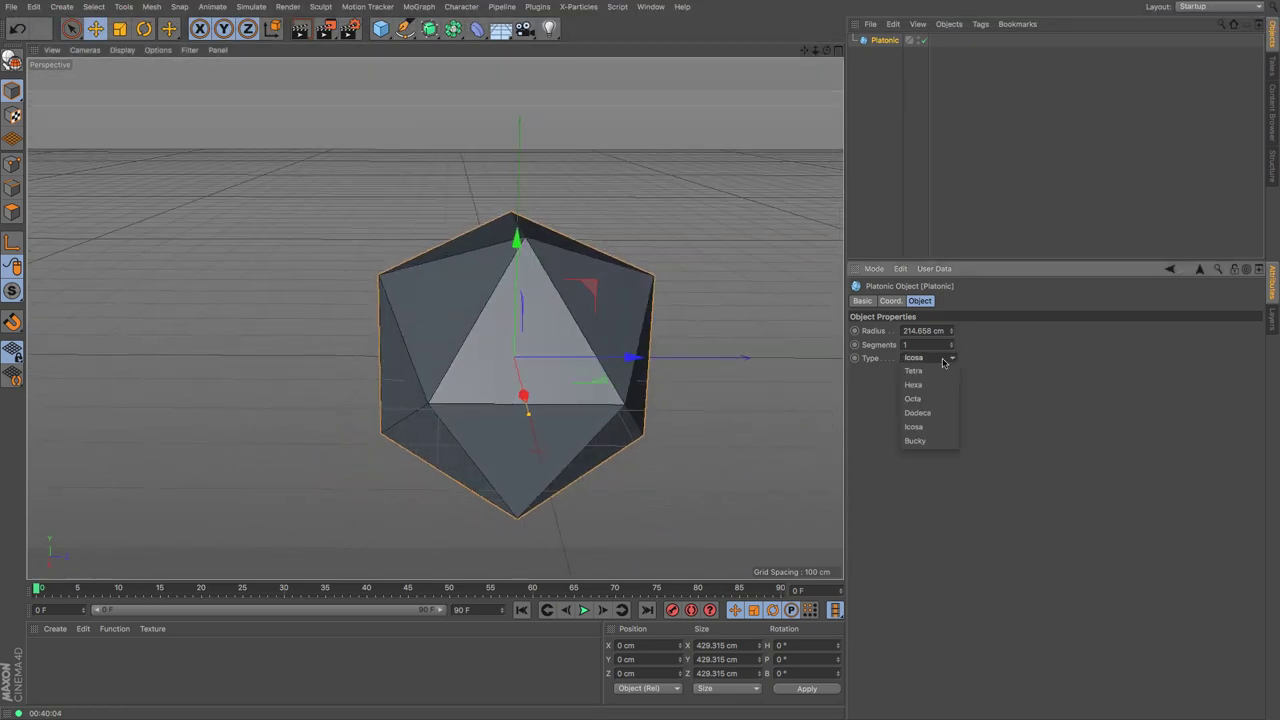
pyautogui.click(931, 442)
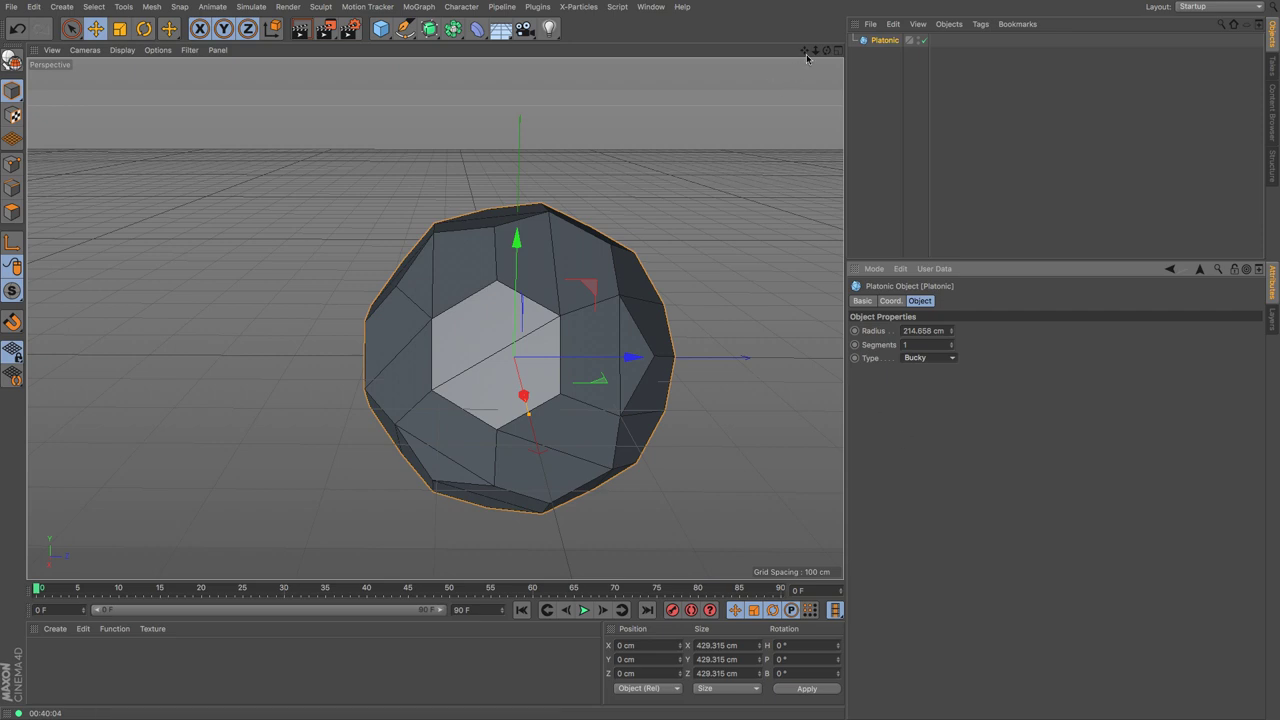
pyautogui.moveTo(824, 55); pyautogui.dragTo(458, 331)
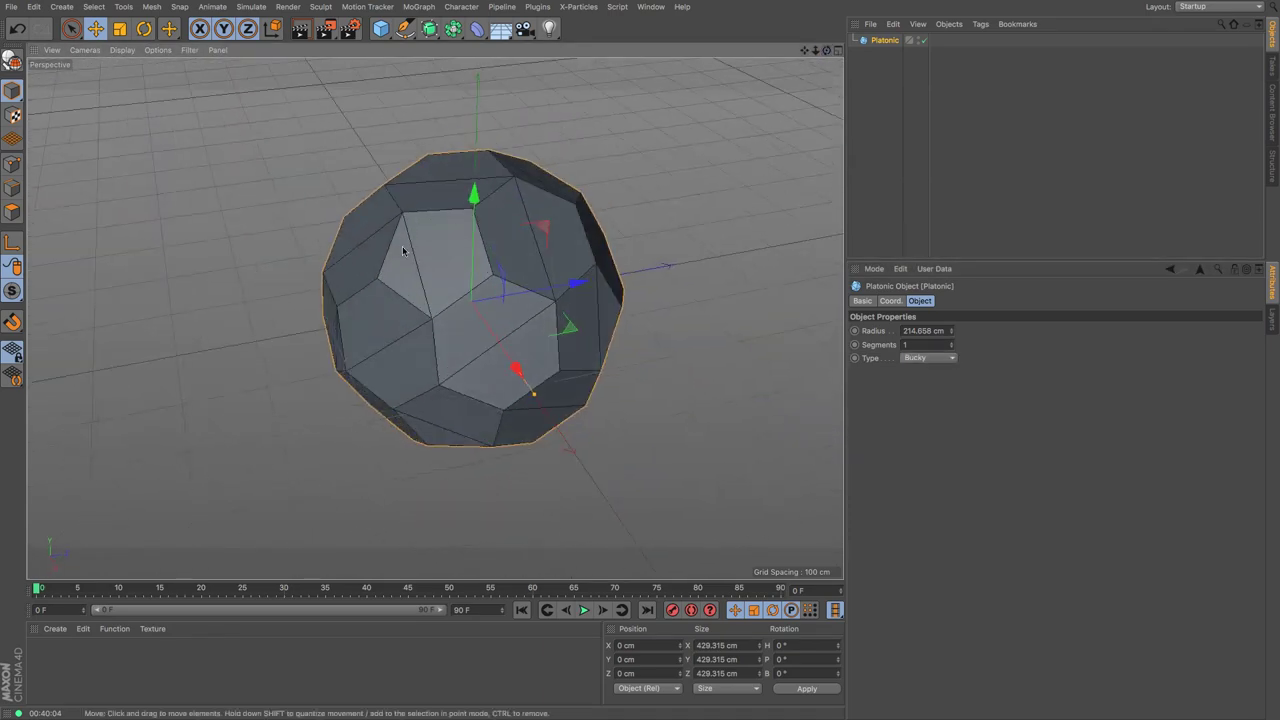
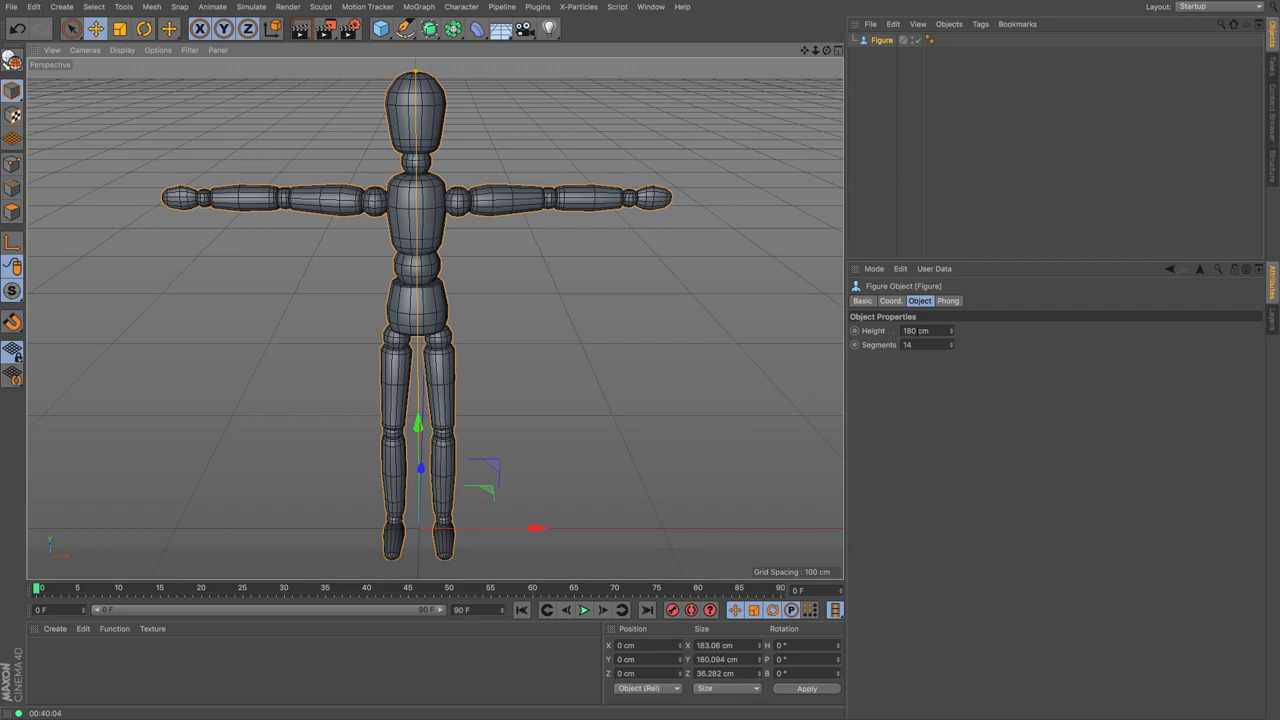
# Reduce the figure's height to about 148.5 cm and set its segments to 10.
pyautogui.moveTo(950, 334); pyautogui.dragTo(915, 346)
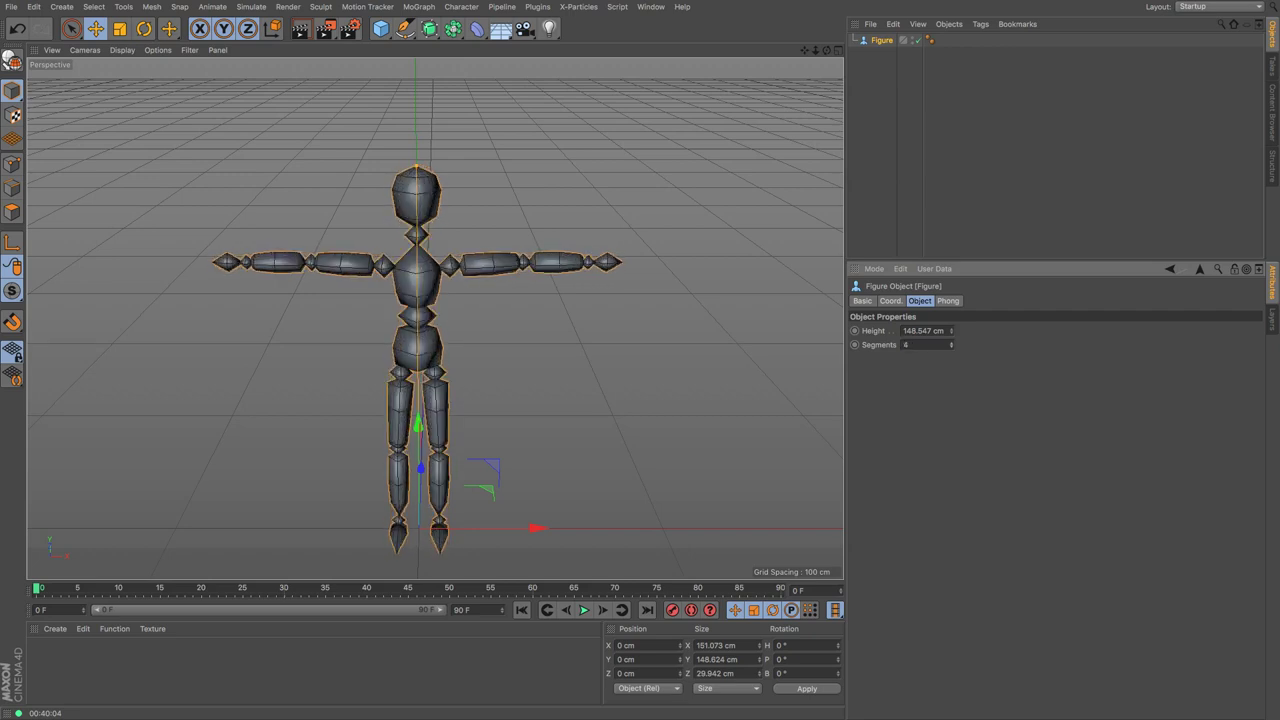
pyautogui.moveTo(915, 346); pyautogui.dragTo(943, 346)
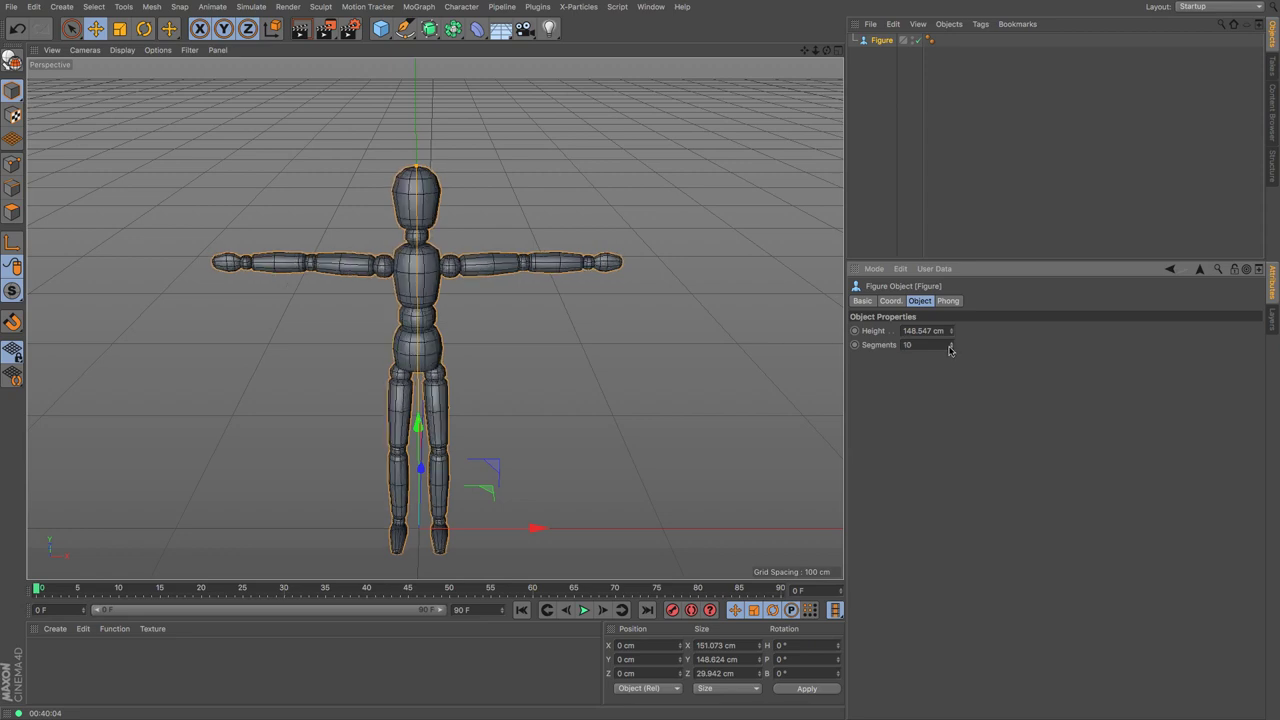
pyautogui.moveTo(804, 50); pyautogui.dragTo(806, 14)
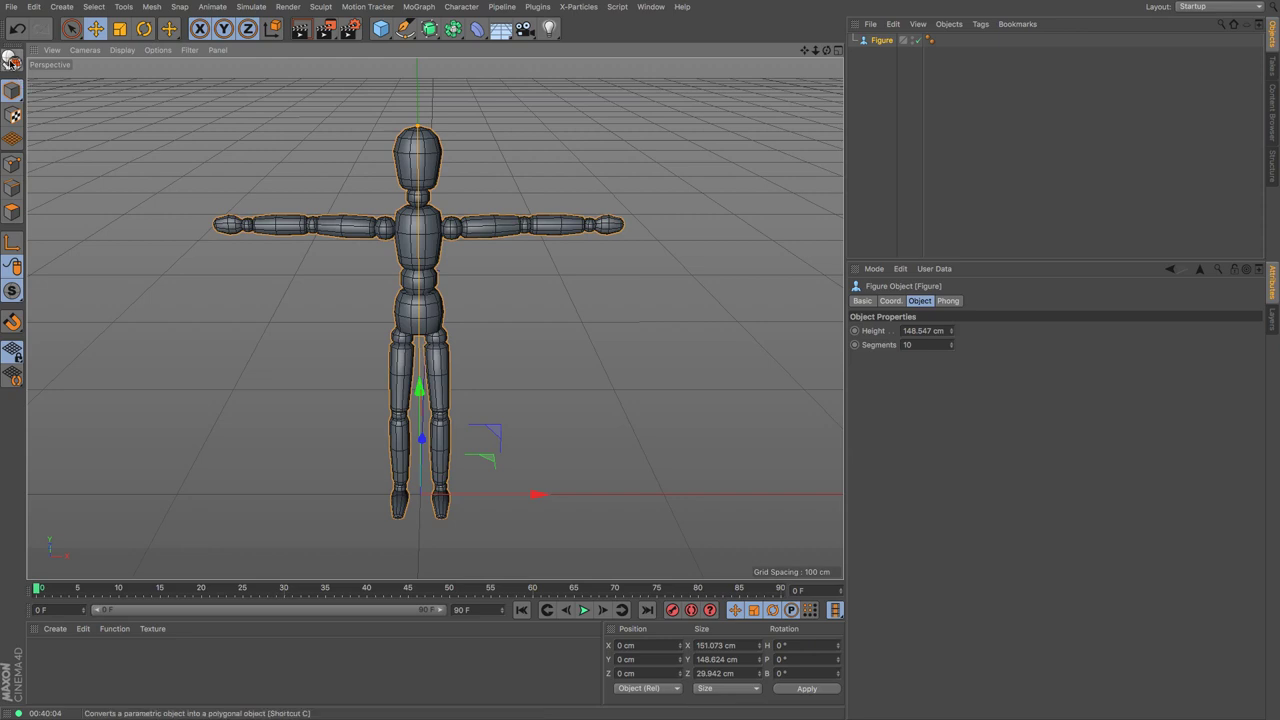
# Convert the figure to polygon objects and expand its left leg hierarchy down to the Left Foot Effector.
pyautogui.click(10, 62)
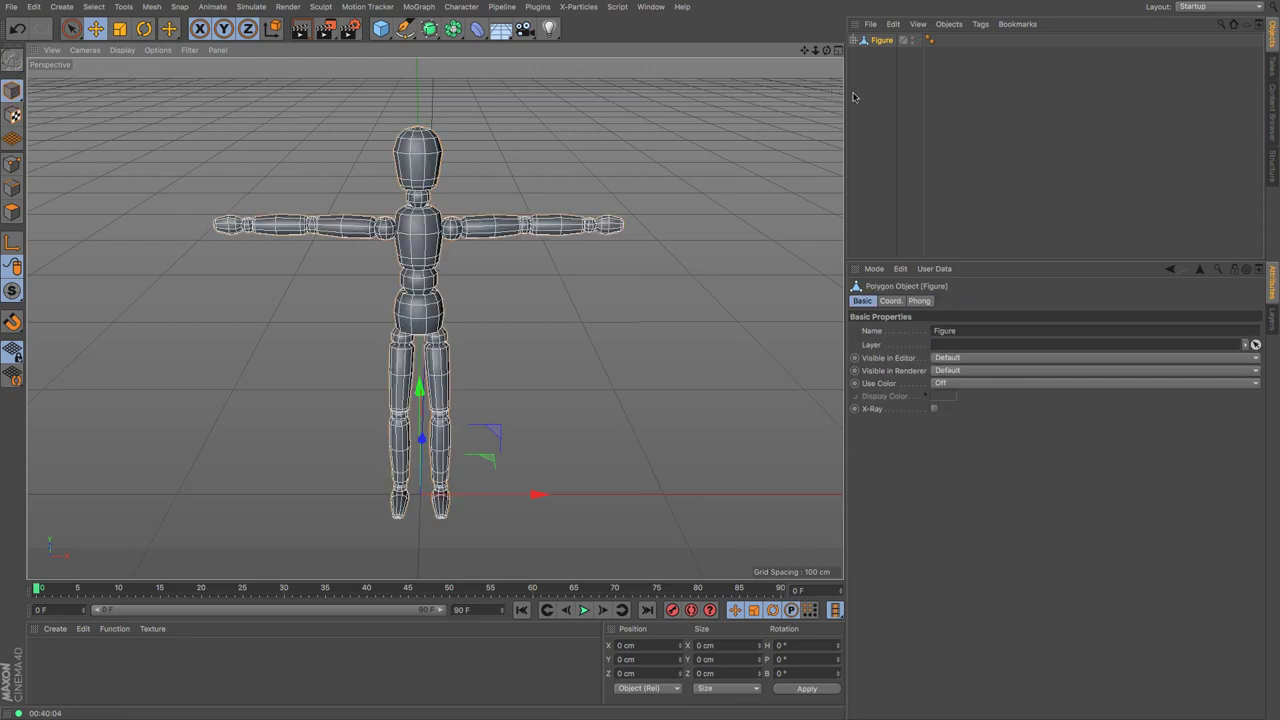
pyautogui.click(853, 40)
pyautogui.click(886, 53)
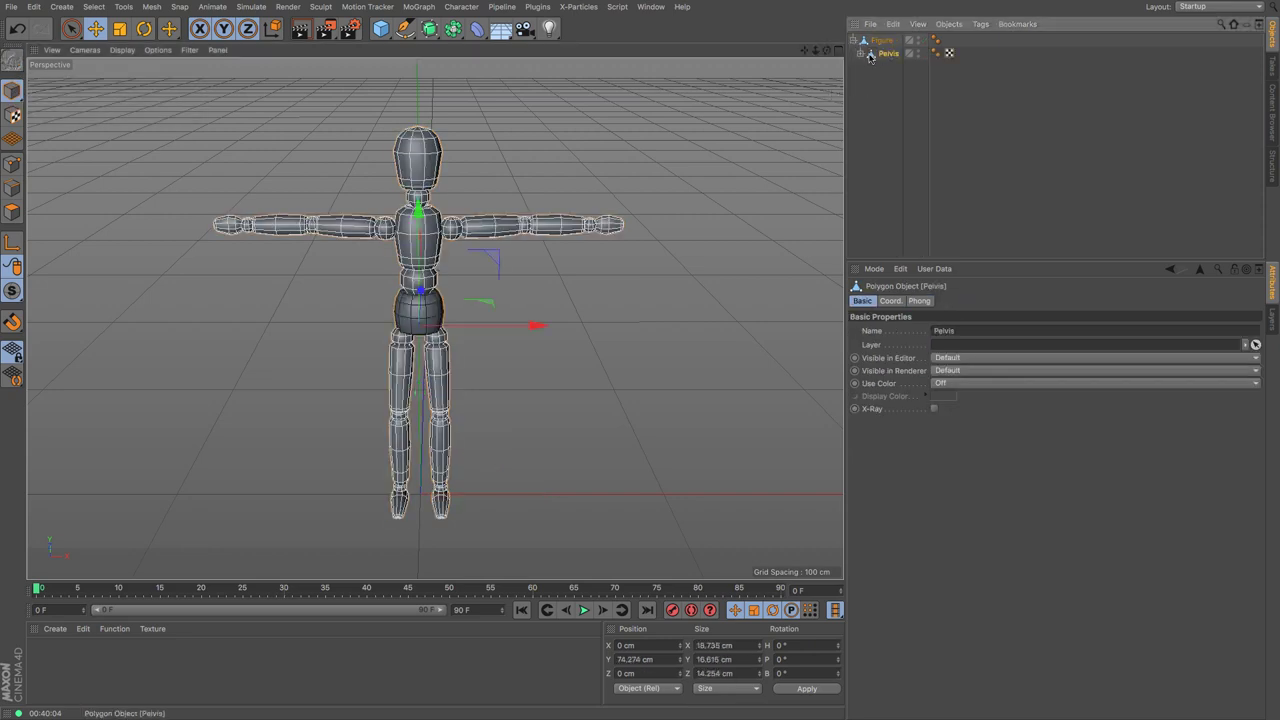
pyautogui.click(865, 53)
pyautogui.click(867, 66)
pyautogui.click(874, 80)
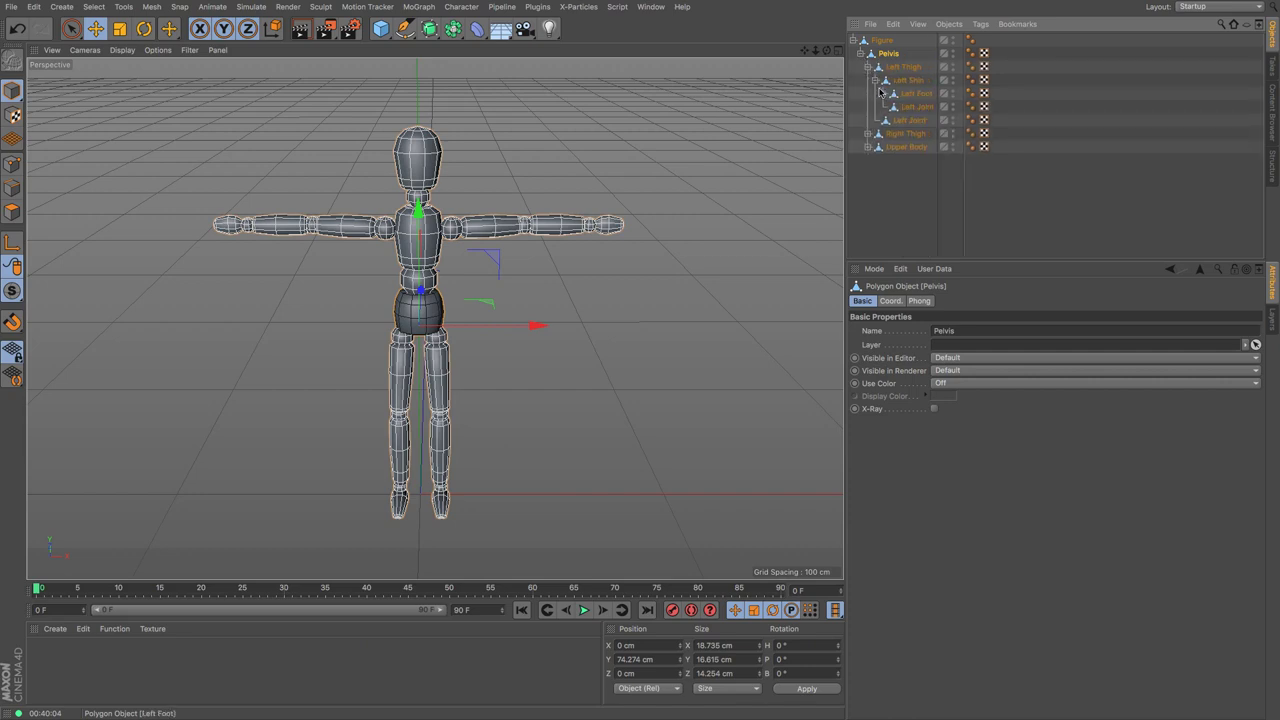
pyautogui.click(886, 93)
pyautogui.click(915, 106)
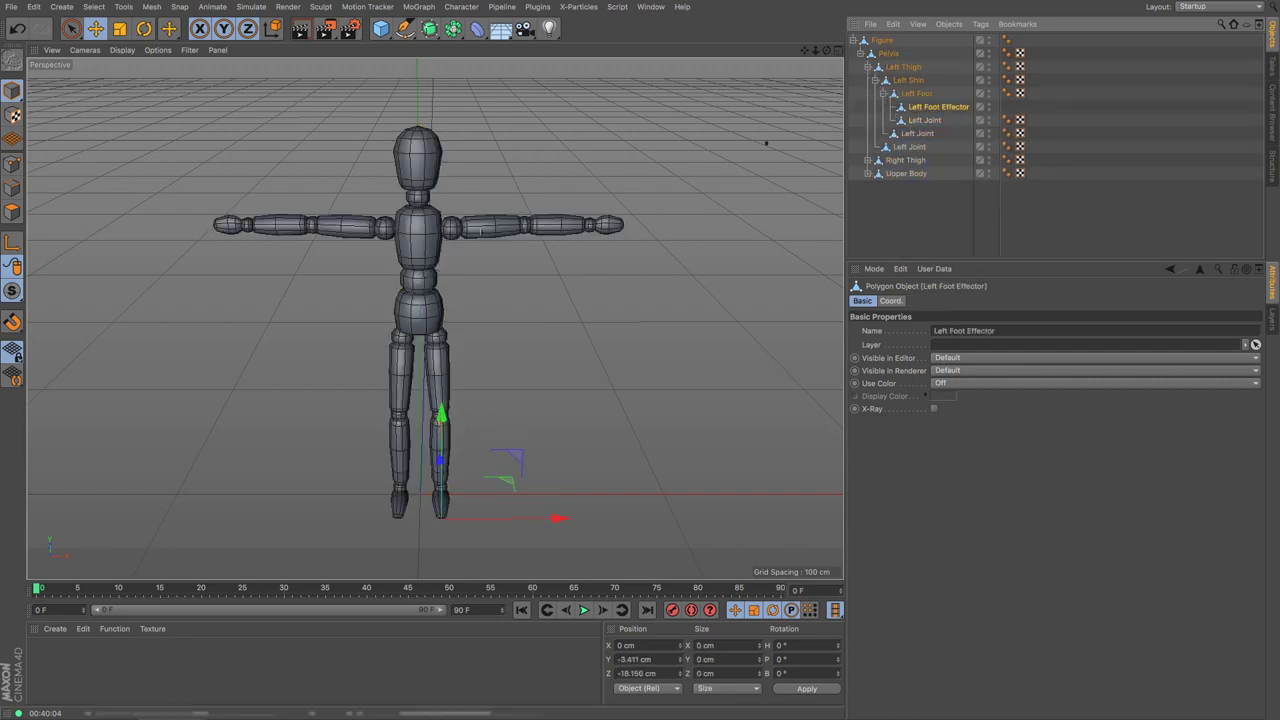
# Rotate the figure's left upper arm downward to a bank of about 22°.
pyautogui.click(568, 224)
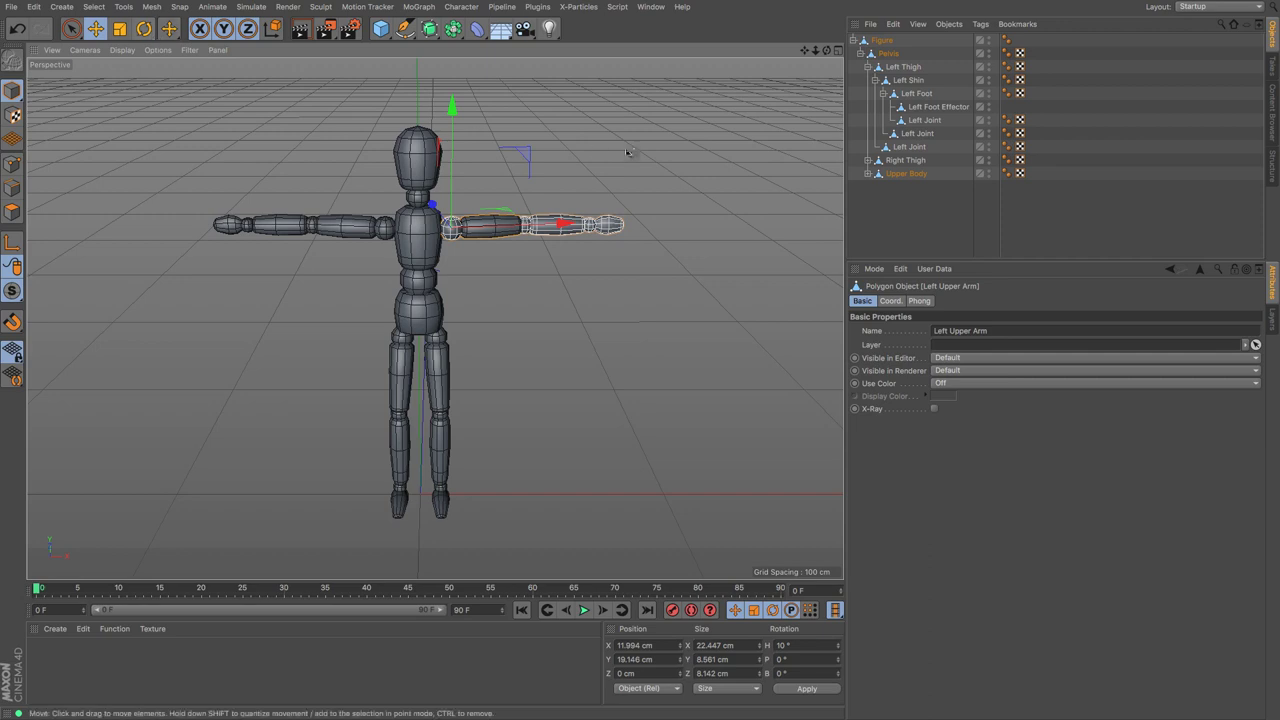
pyautogui.click(144, 29)
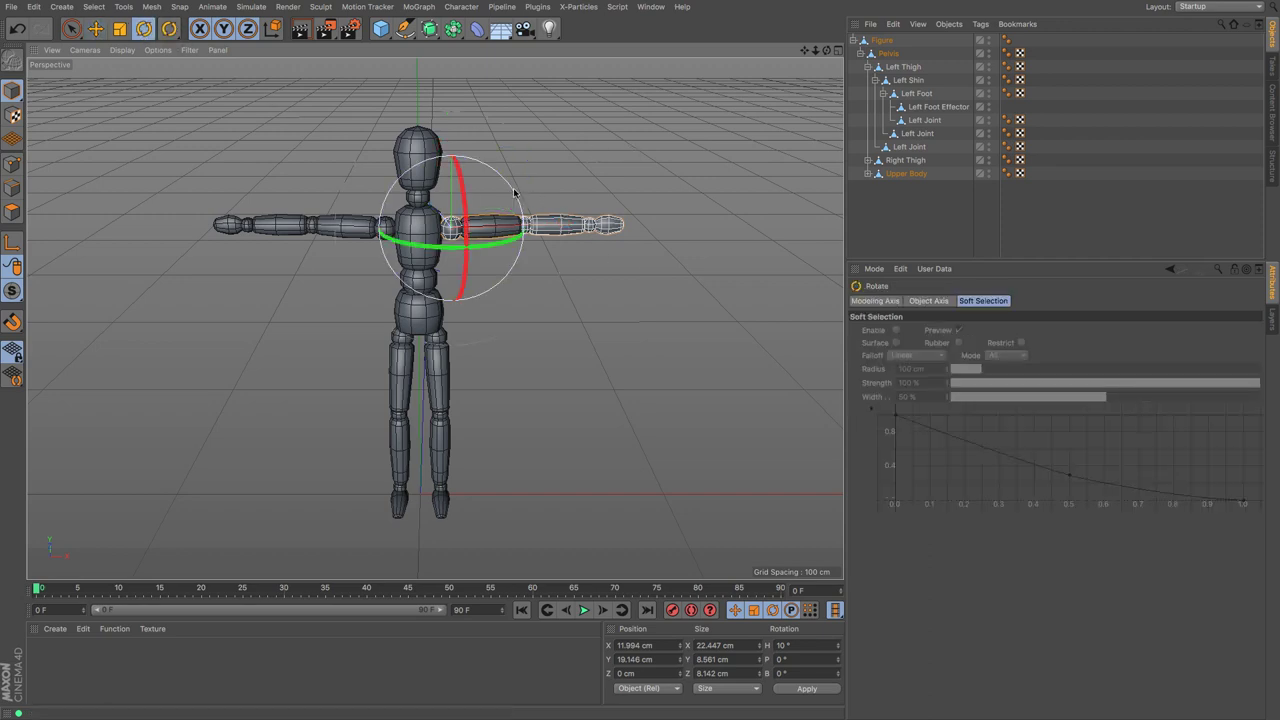
pyautogui.moveTo(521, 206); pyautogui.dragTo(524, 236)
# Select the Left Lower Arm within the upper body hierarchy and rotate it to a heading of about -60°.
pyautogui.click(867, 173)
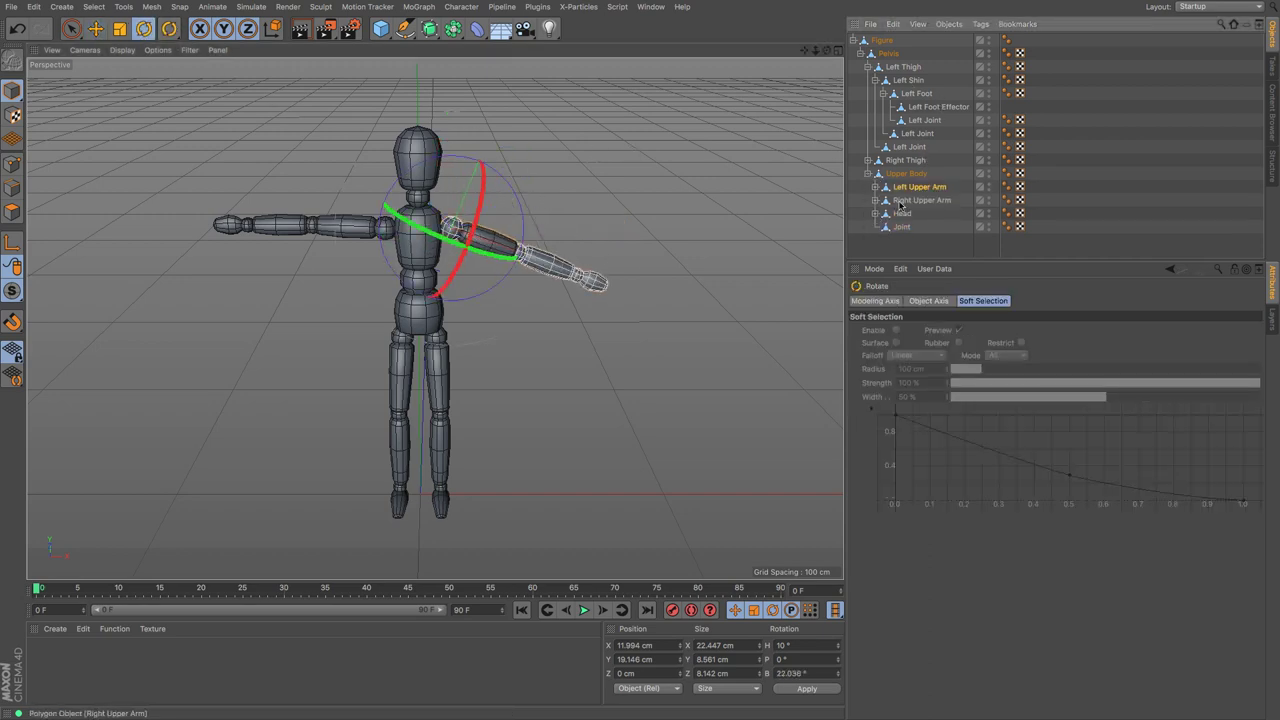
pyautogui.click(893, 189)
pyautogui.click(875, 187)
pyautogui.click(926, 200)
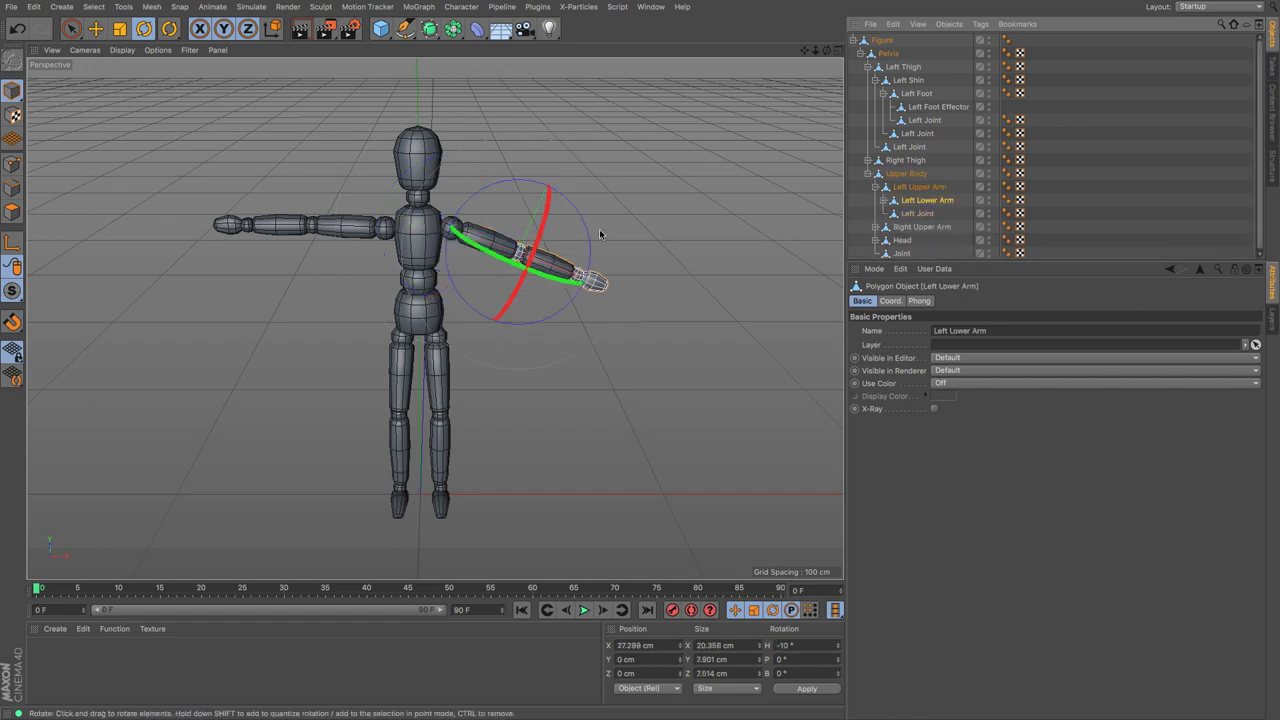
pyautogui.moveTo(568, 278); pyautogui.dragTo(637, 421)
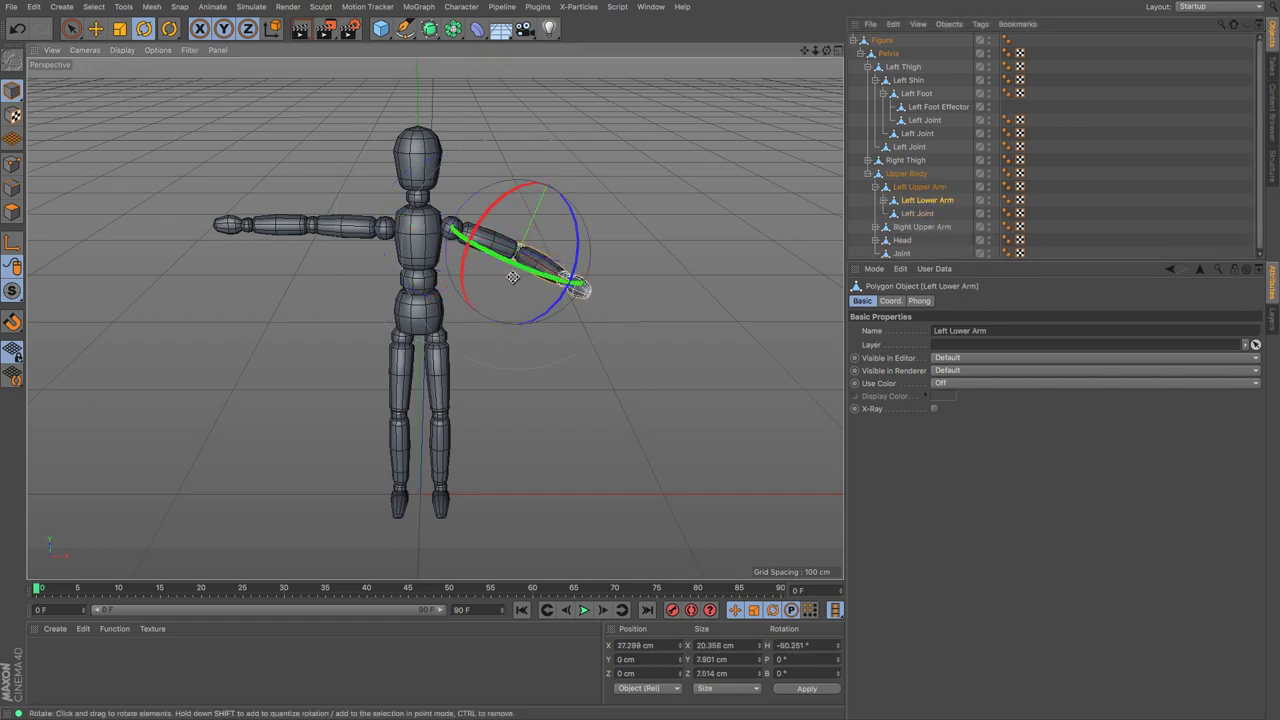
pyautogui.hotkey('ctrl', 'z')
# Delete the whole figure and add a Landscape primitive framed in the view.
pyautogui.click(879, 40)
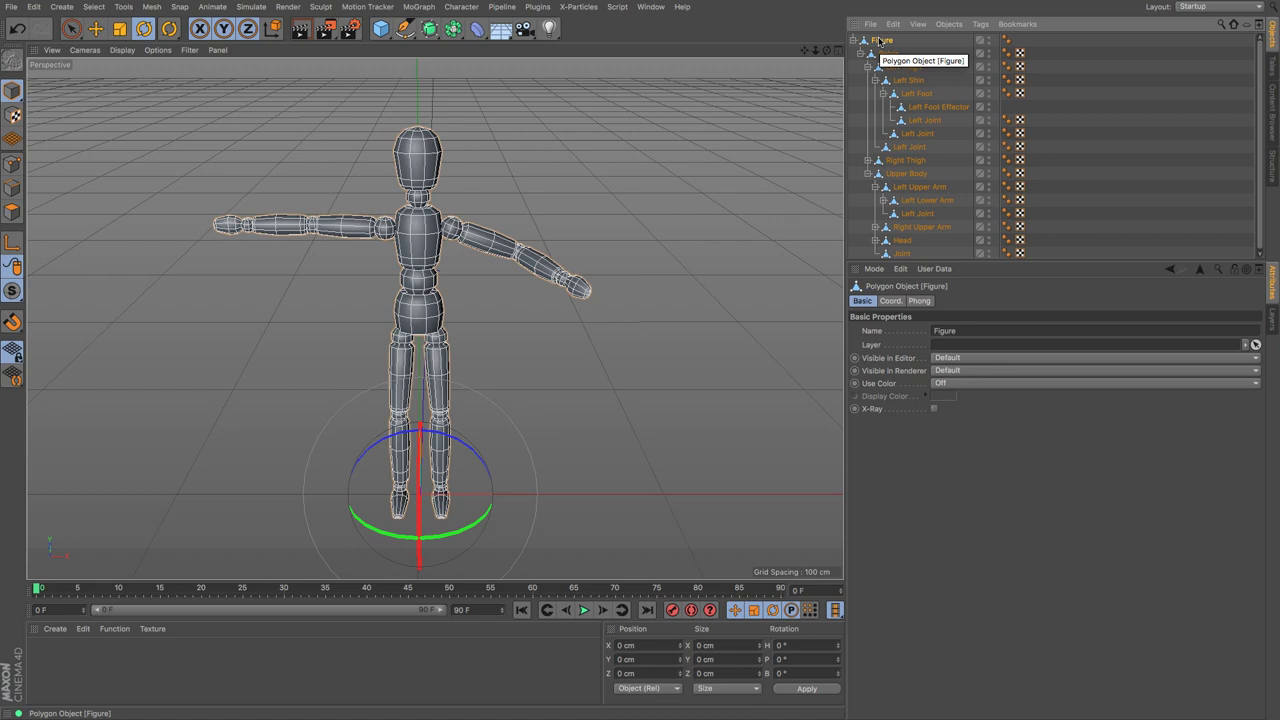
pyautogui.press('Delete')
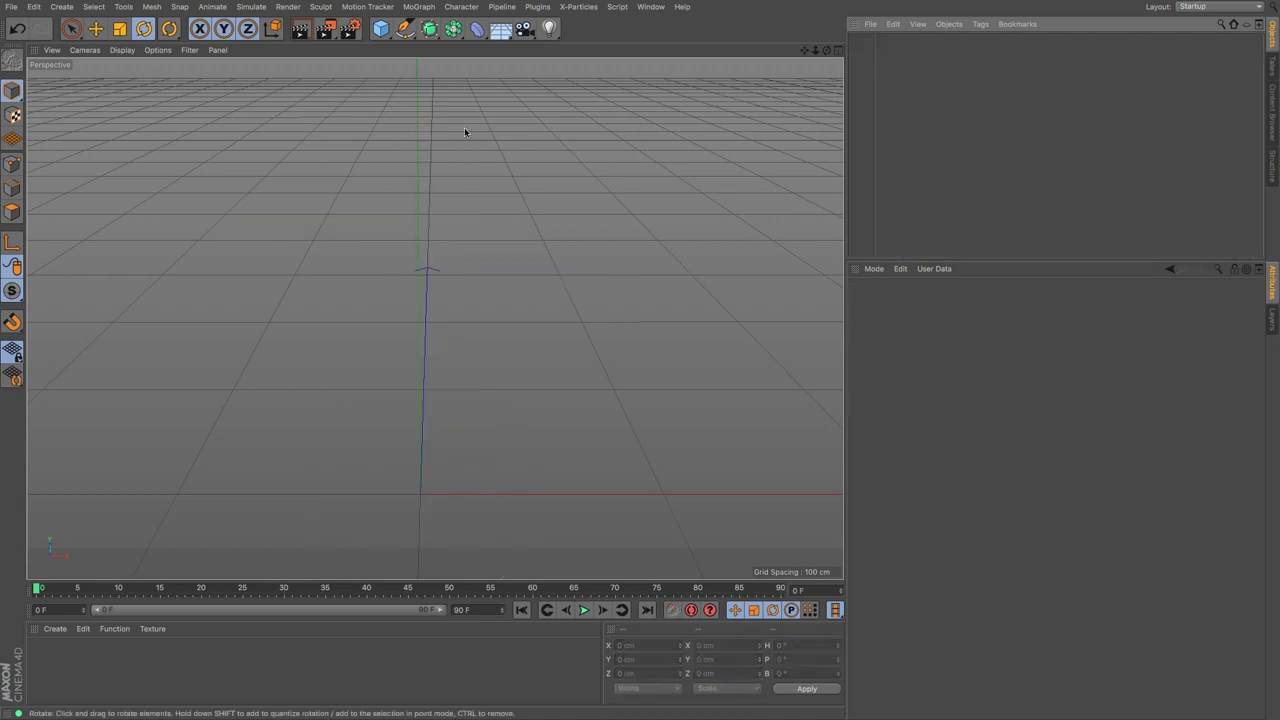
pyautogui.click(383, 32)
pyautogui.click(662, 118)
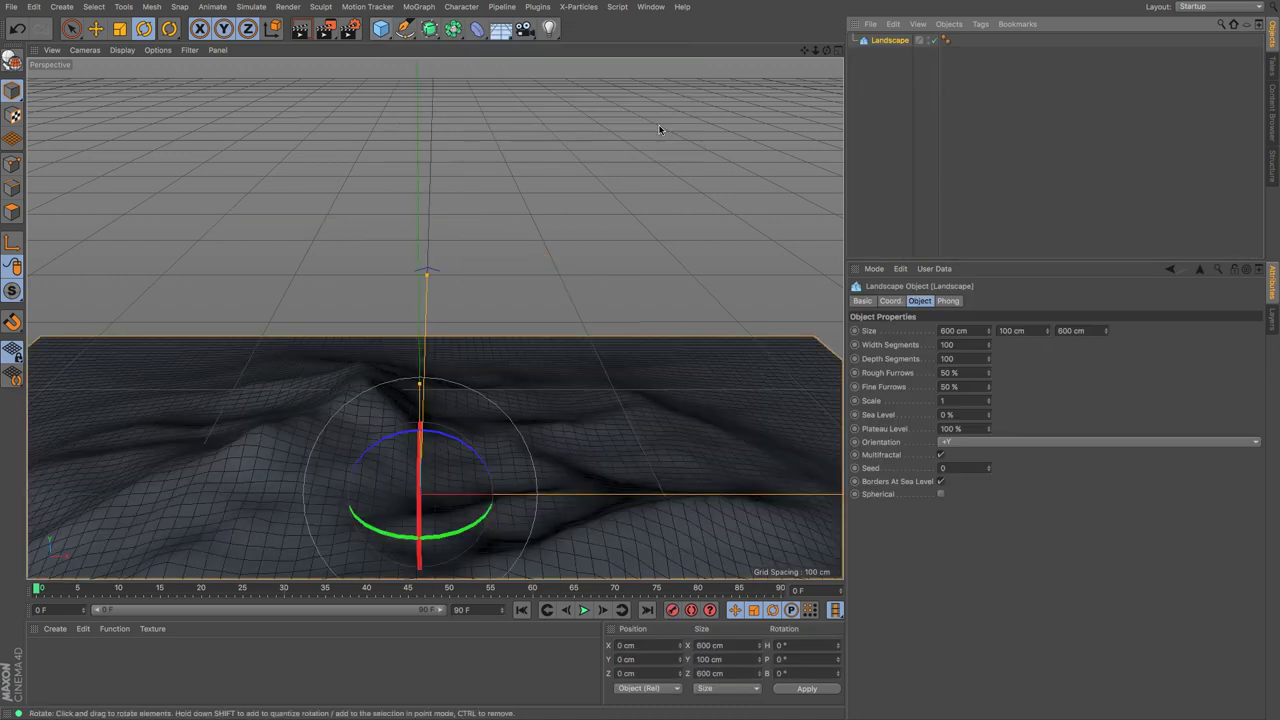
pyautogui.press('h')
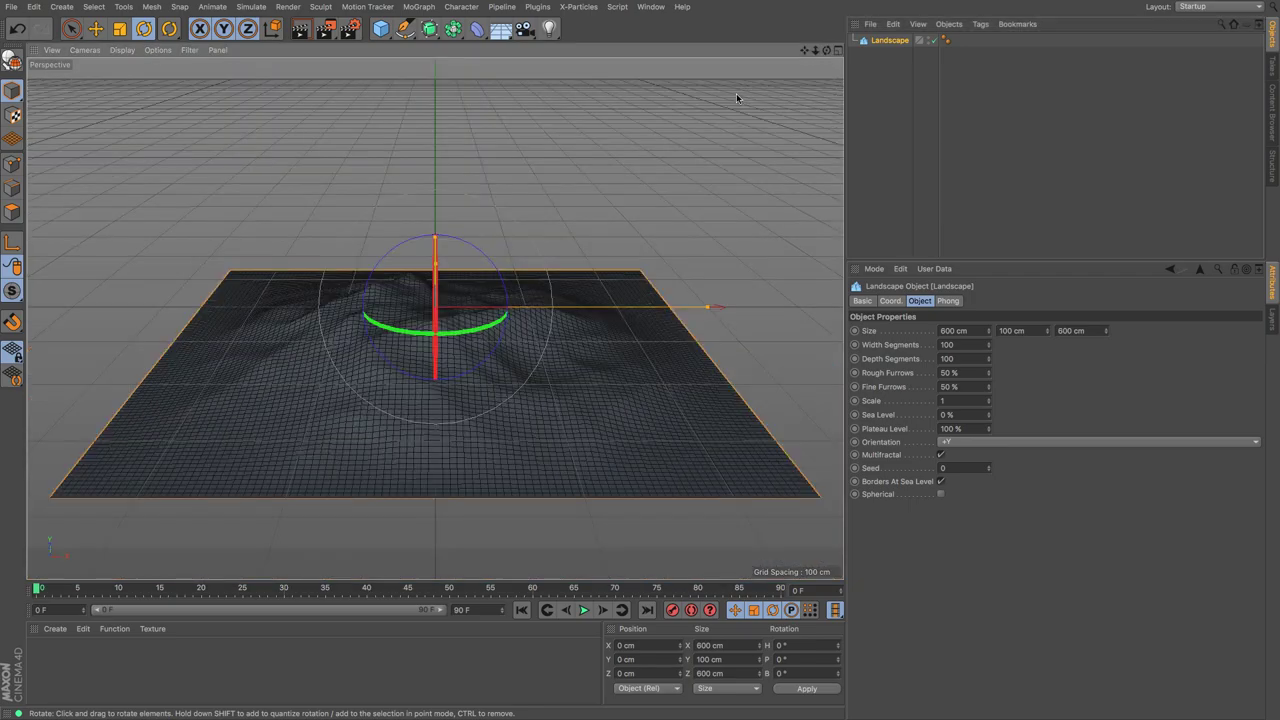
# Resize the landscape to 621 cm wide, 284 cm high and 662 cm deep.
pyautogui.moveTo(827, 50); pyautogui.dragTo(800, 110)
pyautogui.keyDown('alt'); pyautogui.moveTo(720, 130); pyautogui.dragTo(800, 115); pyautogui.keyUp('alt')
pyautogui.click(866, 113)
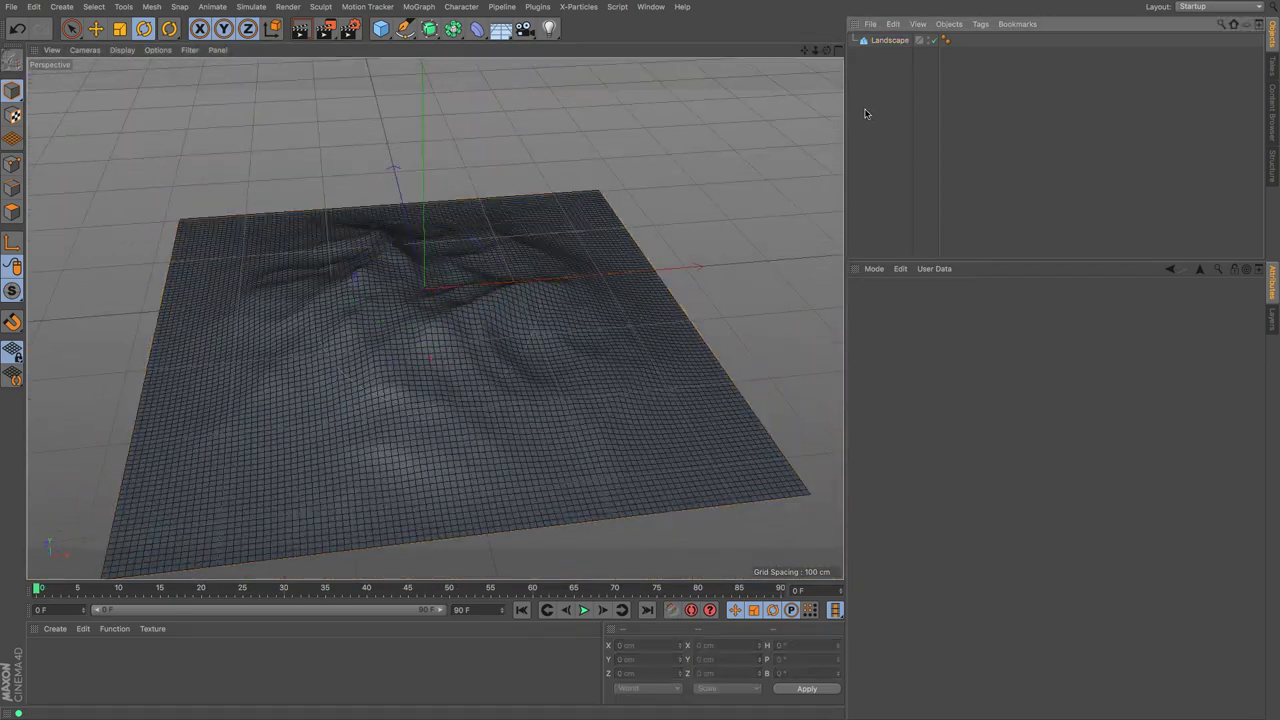
pyautogui.moveTo(828, 50); pyautogui.dragTo(848, 50)
pyautogui.click(875, 42)
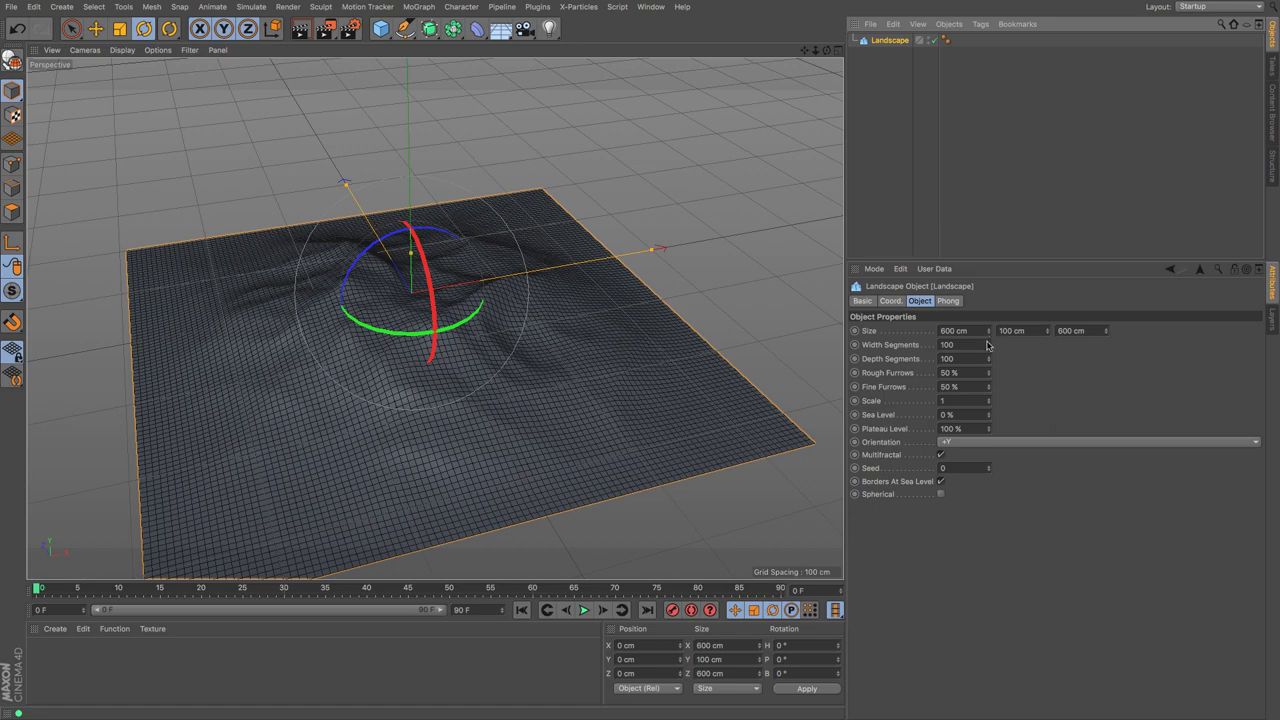
pyautogui.moveTo(989, 331); pyautogui.dragTo(1150, 335)
pyautogui.moveTo(1046, 330); pyautogui.dragTo(1051, 376)
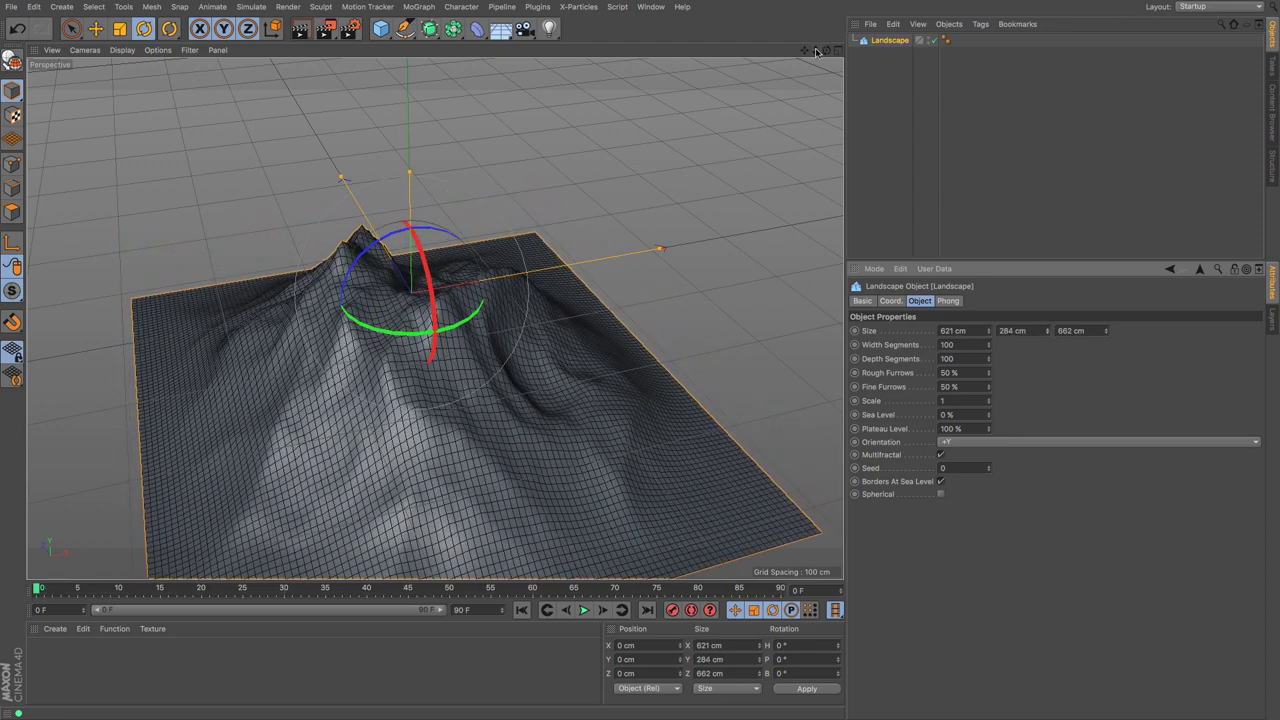
# Raise the landscape's segments to 249 in width and 266 in depth, and display it with Gouraud Shading.
pyautogui.moveTo(816, 48)
pyautogui.mouseDown()
pyautogui.moveTo(812, 60)
pyautogui.moveTo(803, 43)
pyautogui.mouseUp()
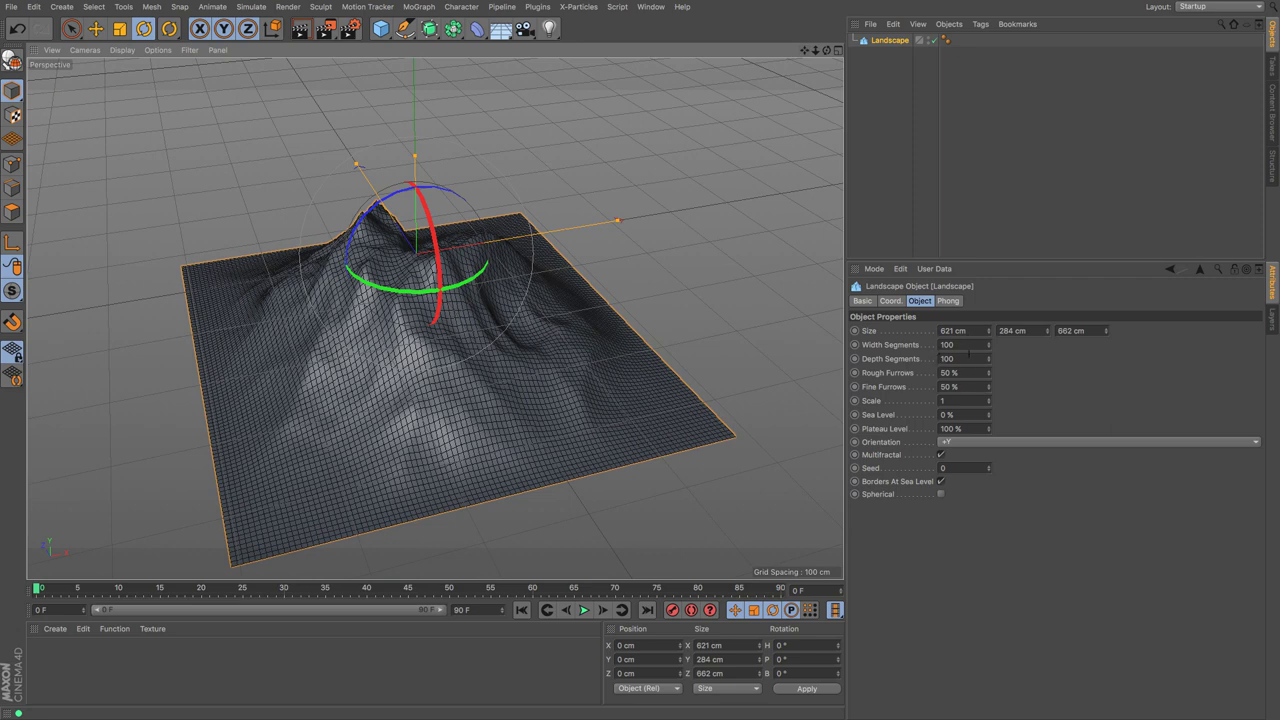
pyautogui.moveTo(988, 346); pyautogui.dragTo(1006, 420)
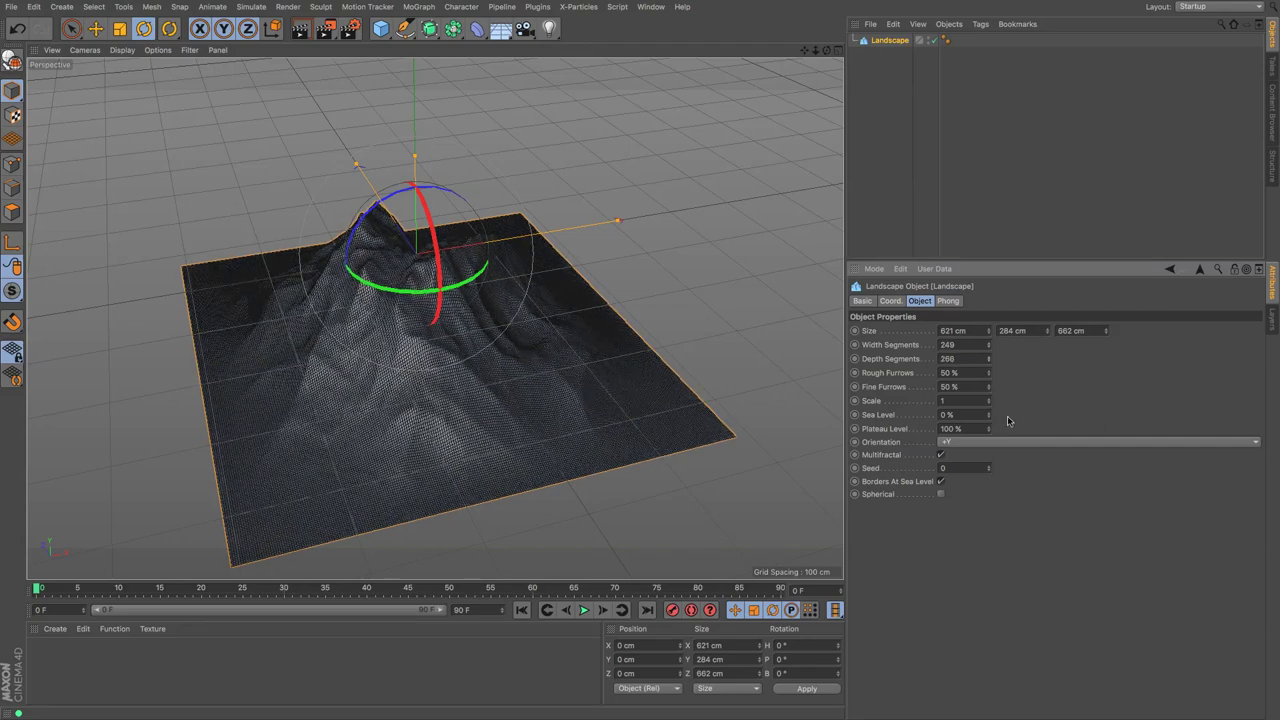
pyautogui.click(122, 50)
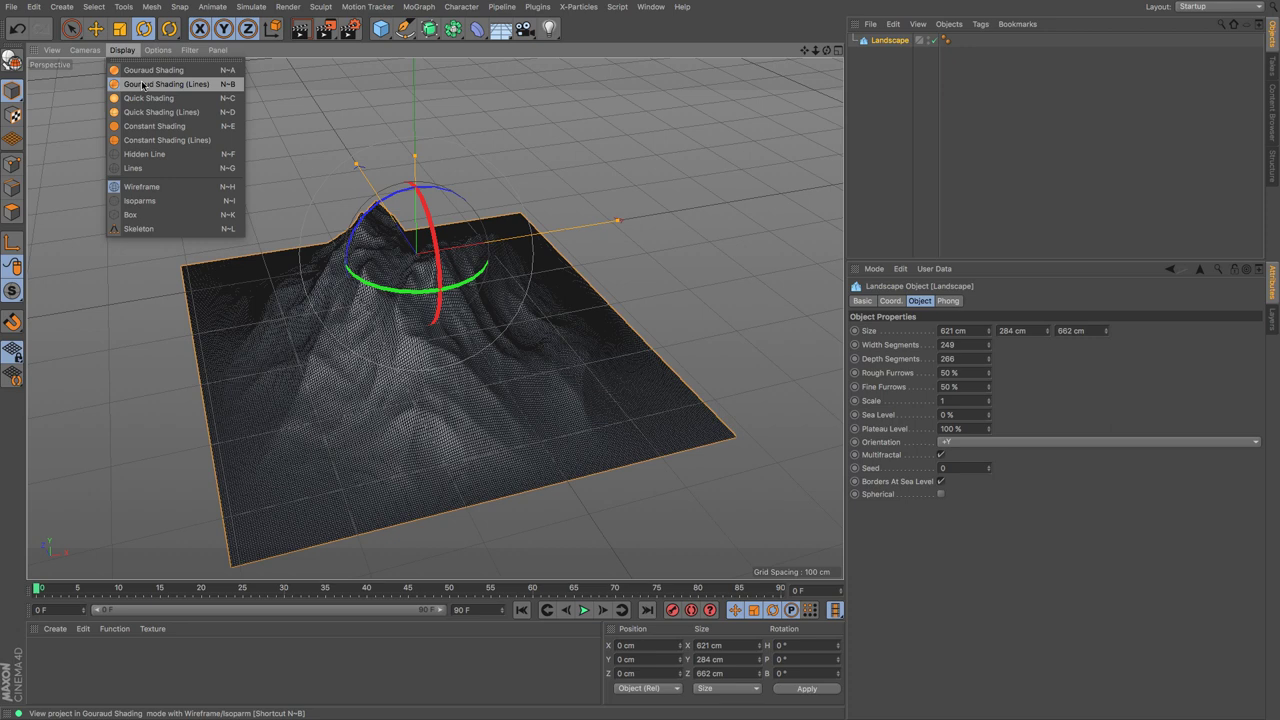
pyautogui.click(145, 70)
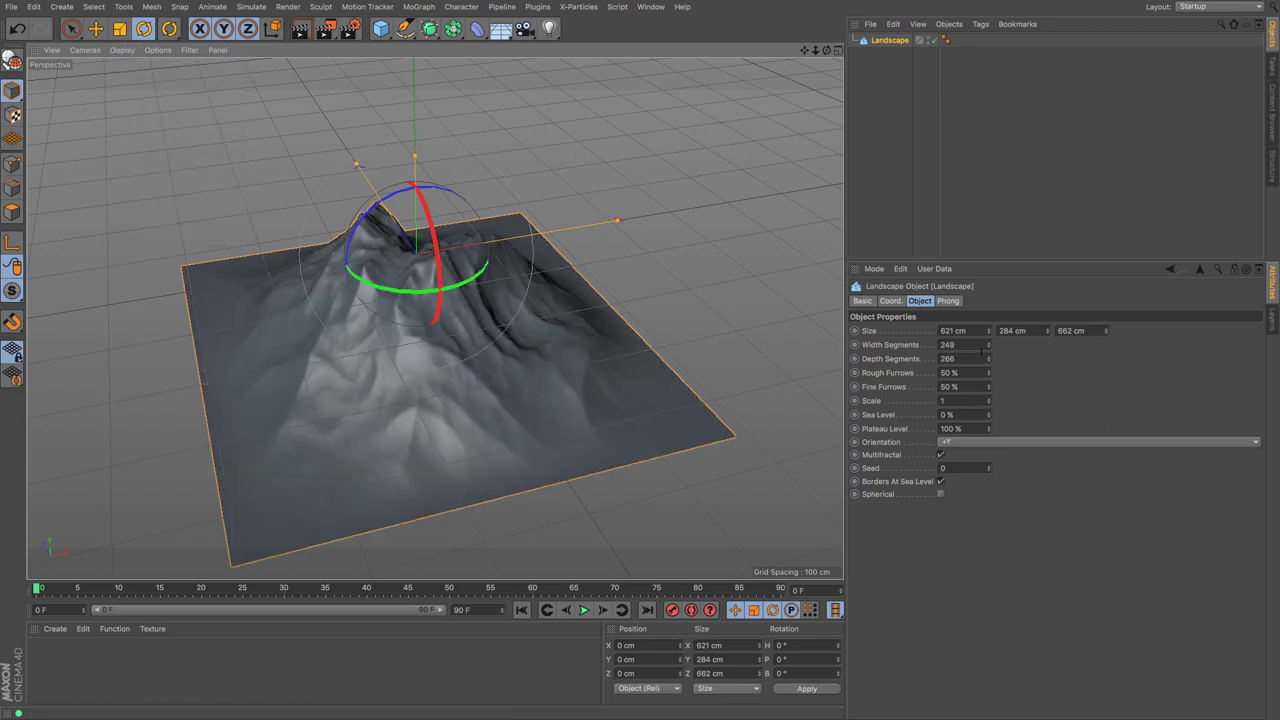
# Increase the landscape's segments to 778 by 585 and set both rough and fine furrows to 100%.
pyautogui.moveTo(990, 348)
pyautogui.mouseDown()
pyautogui.moveTo(990, 410)
pyautogui.moveTo(990, 344)
pyautogui.mouseUp()
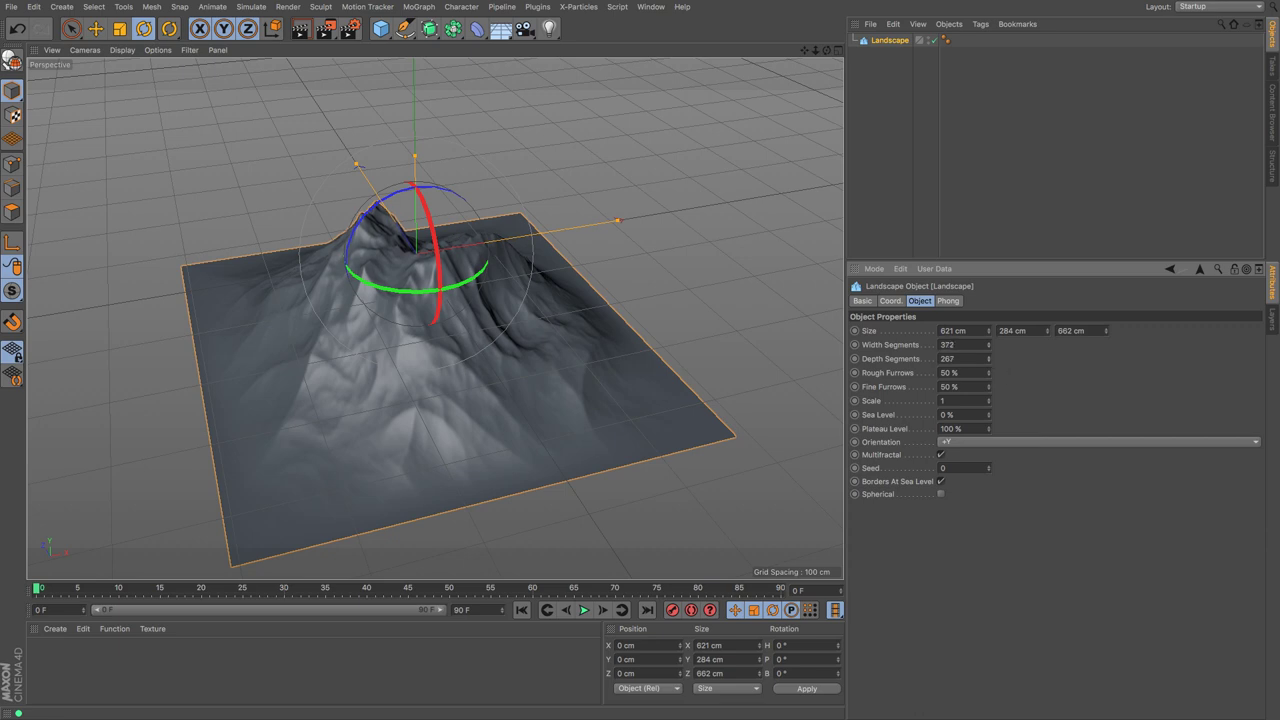
pyautogui.moveTo(989, 359)
pyautogui.mouseDown()
pyautogui.moveTo(989, 385)
pyautogui.moveTo(989, 364)
pyautogui.mouseUp()
pyautogui.moveTo(990, 377); pyautogui.dragTo(989, 324)
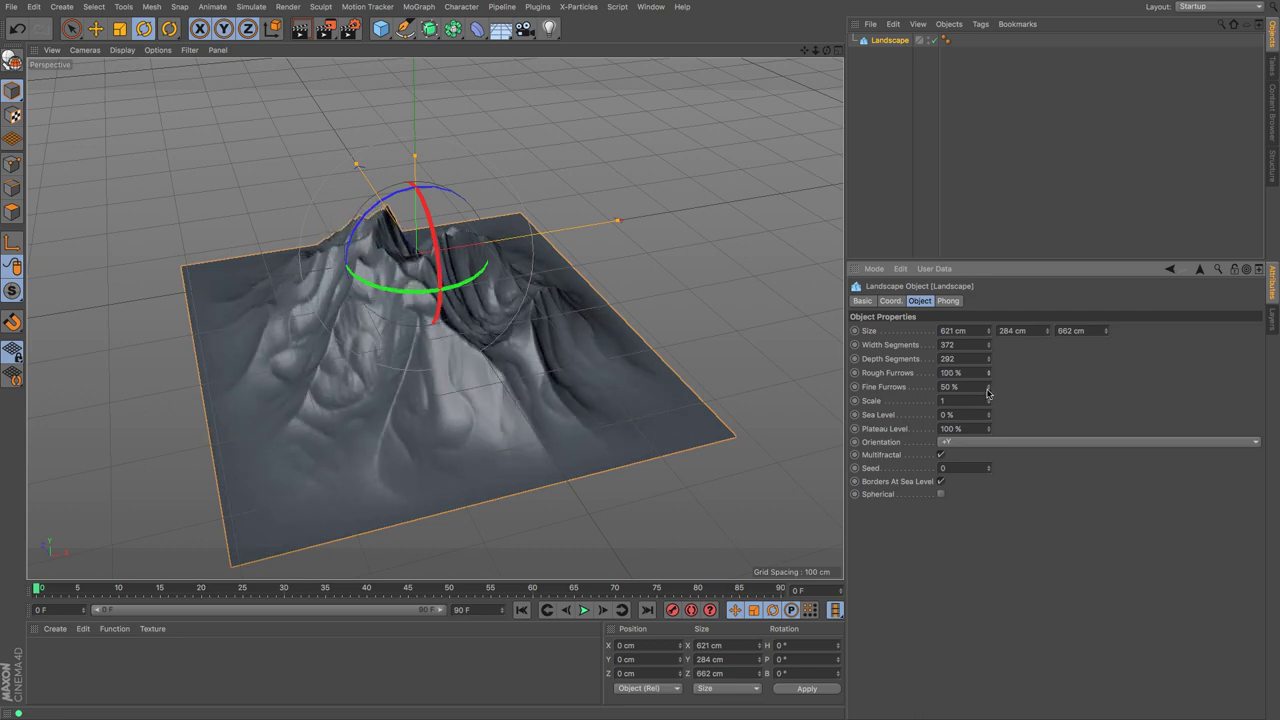
pyautogui.moveTo(990, 390); pyautogui.dragTo(989, 356)
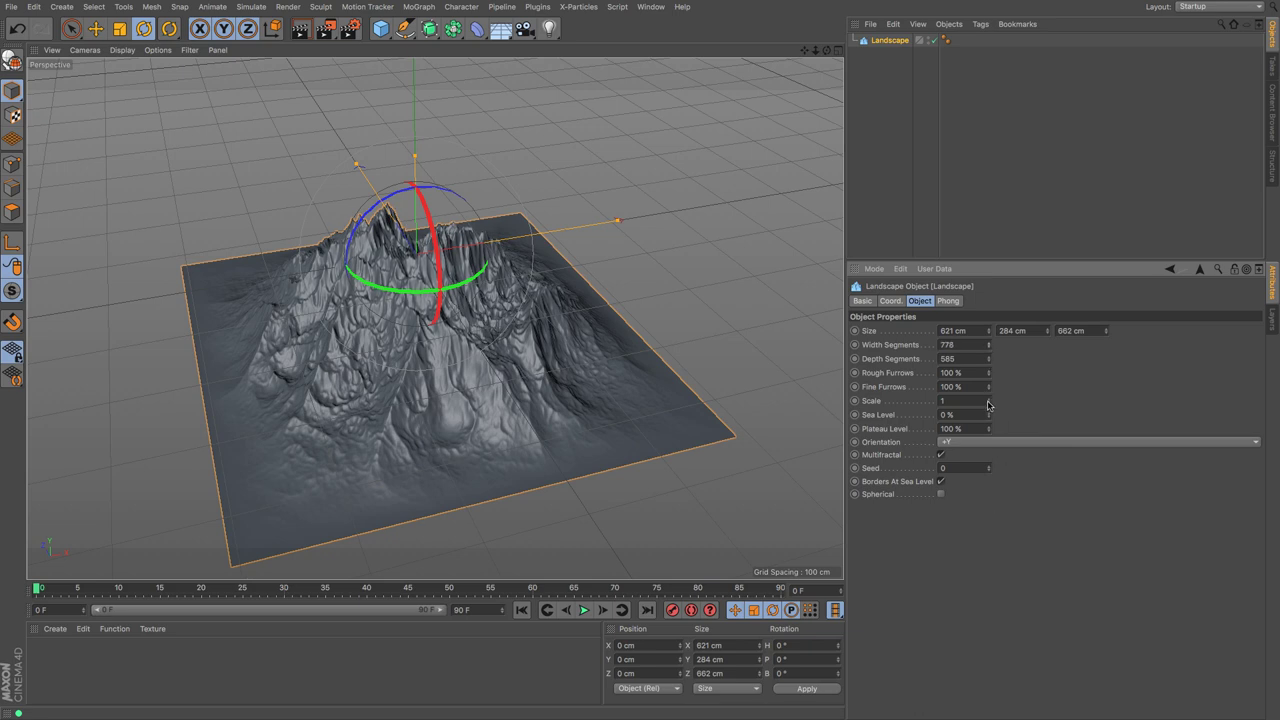
# Set the landscape's scale to 0.09, and try a sea level of 24% before returning it to 0%.
pyautogui.moveTo(988, 404)
pyautogui.mouseDown()
pyautogui.moveTo(1002, 350)
pyautogui.moveTo(1002, 404)
pyautogui.mouseUp()
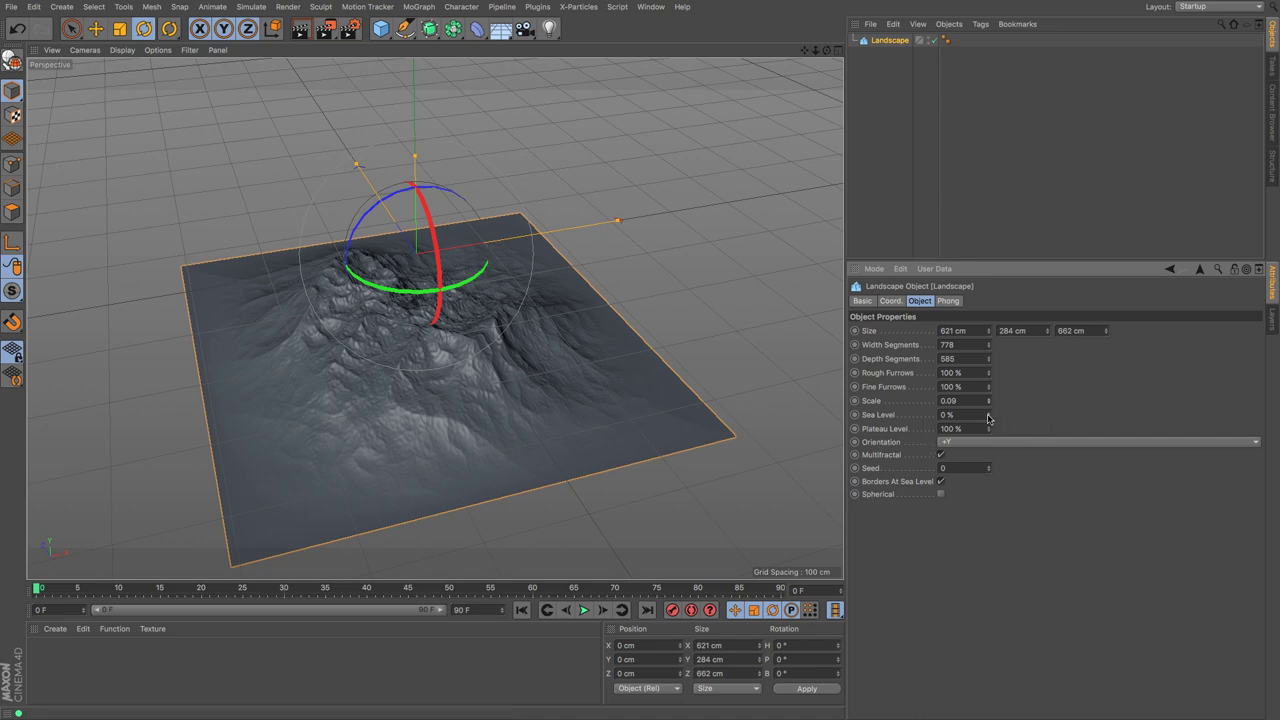
pyautogui.moveTo(989, 418); pyautogui.dragTo(989, 402)
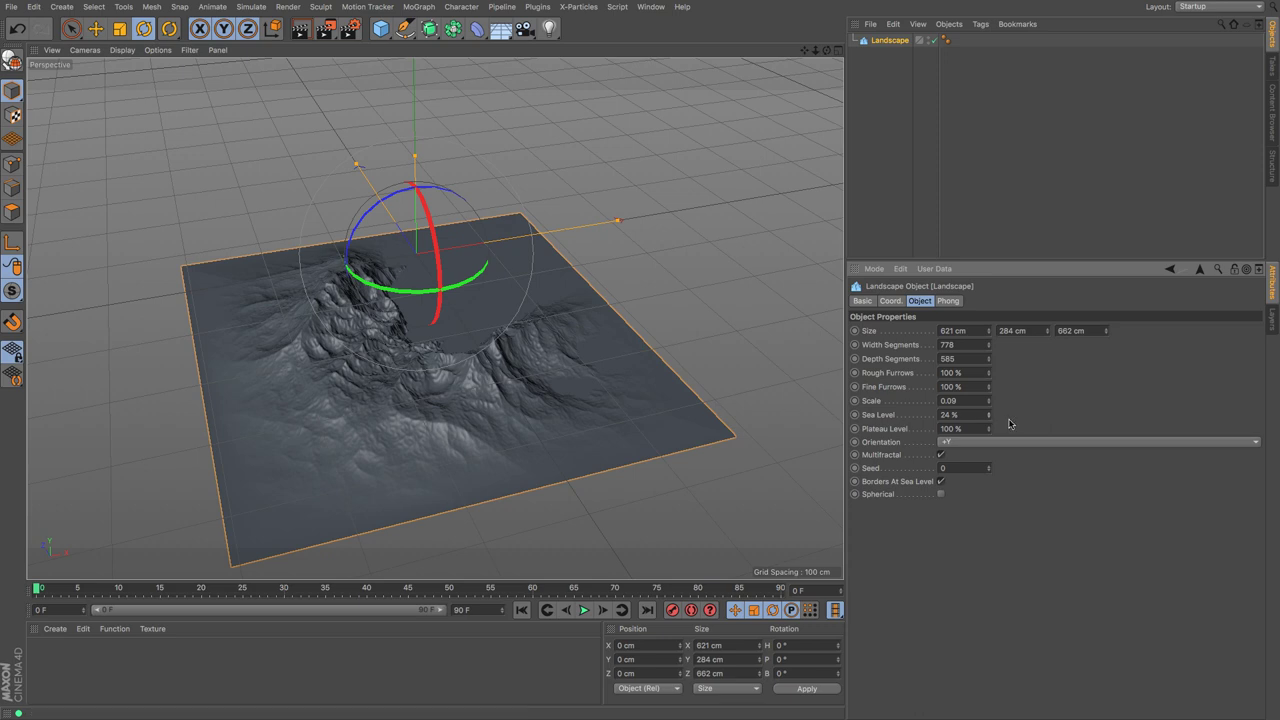
pyautogui.moveTo(990, 417)
pyautogui.mouseDown()
pyautogui.moveTo(990, 386)
pyautogui.moveTo(990, 440)
pyautogui.mouseUp()
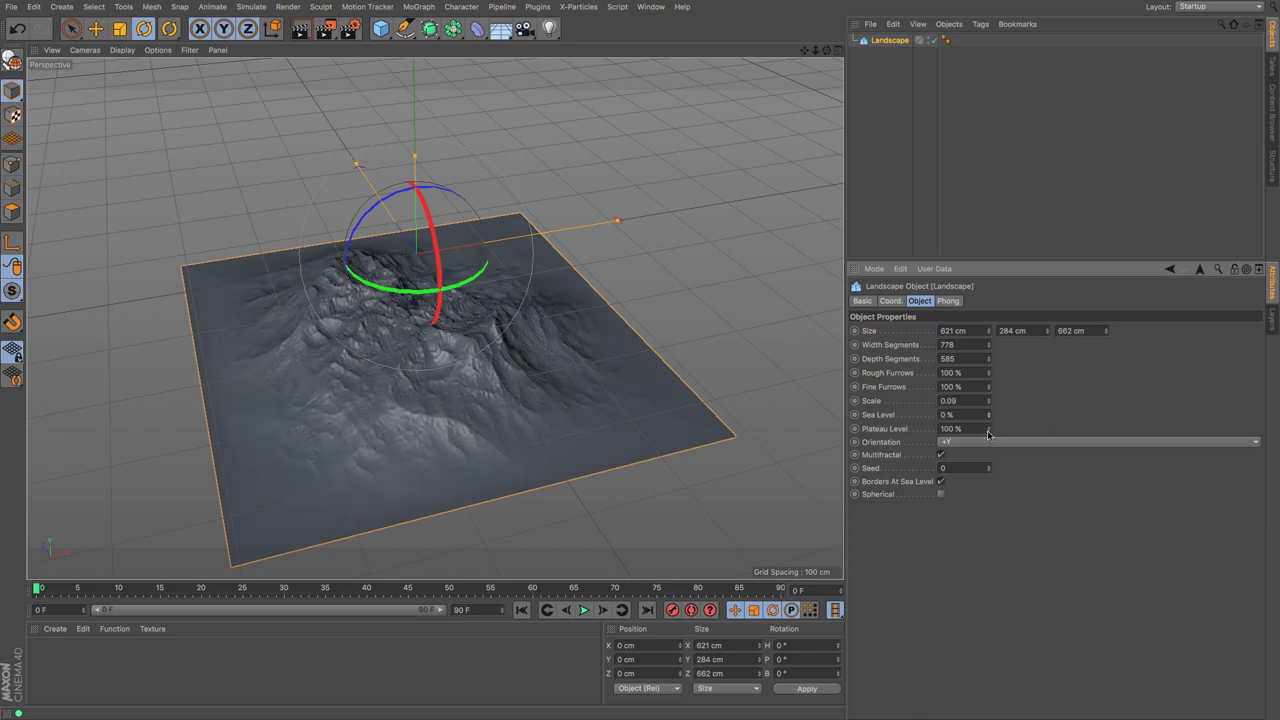
# Lower the landscape's plateau level to 25% and inspect the flattened peaks from another side.
pyautogui.moveTo(988, 431); pyautogui.dragTo(989, 465)
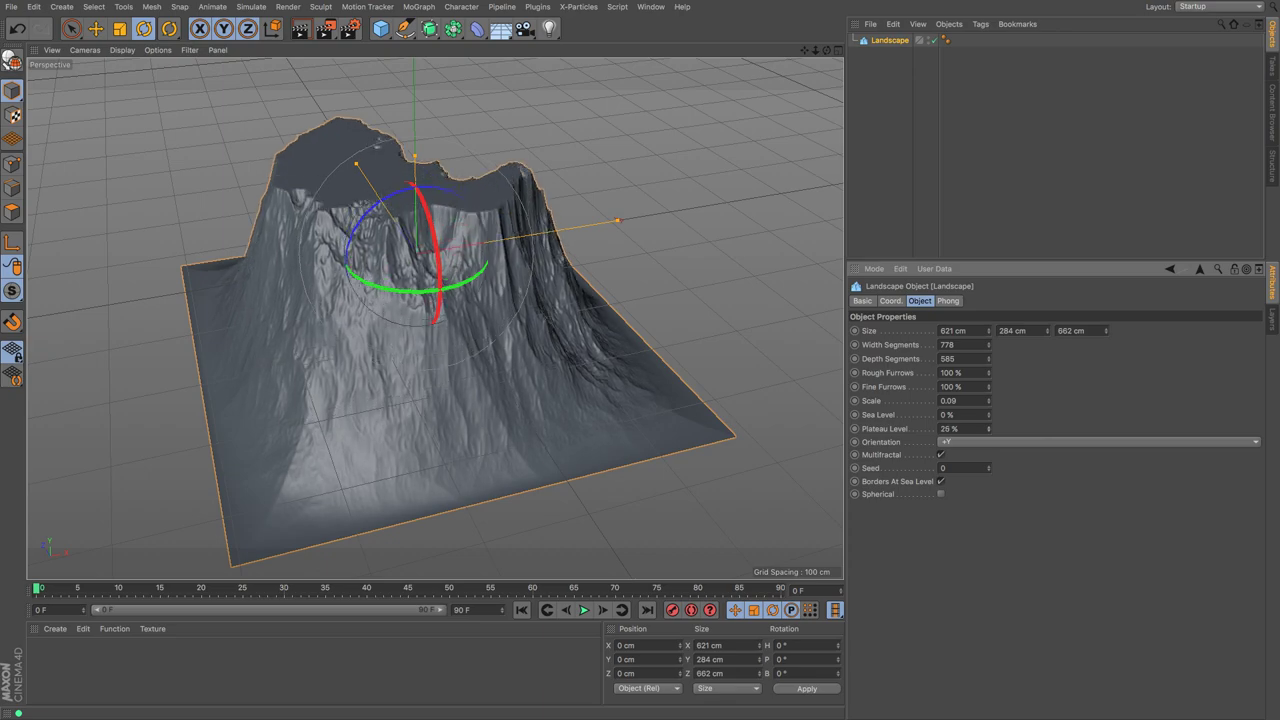
pyautogui.moveTo(827, 50); pyautogui.dragTo(765, 98)
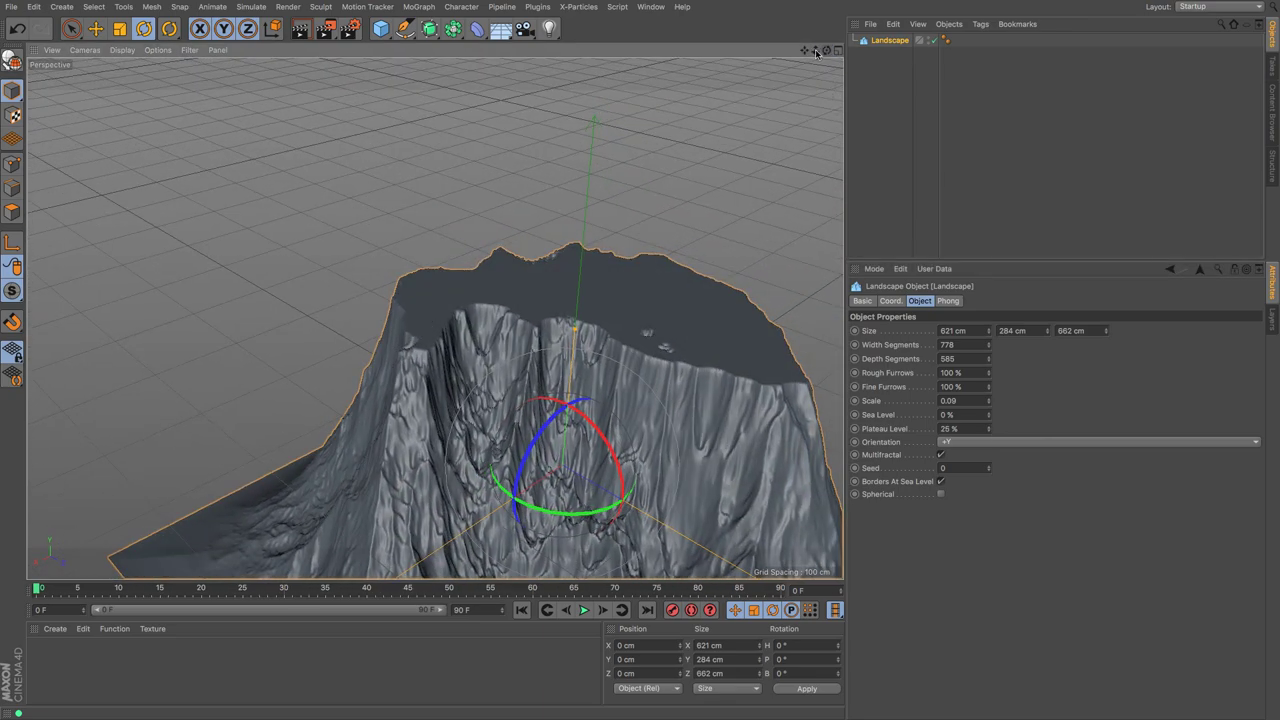
pyautogui.moveTo(815, 50); pyautogui.dragTo(750, 4)
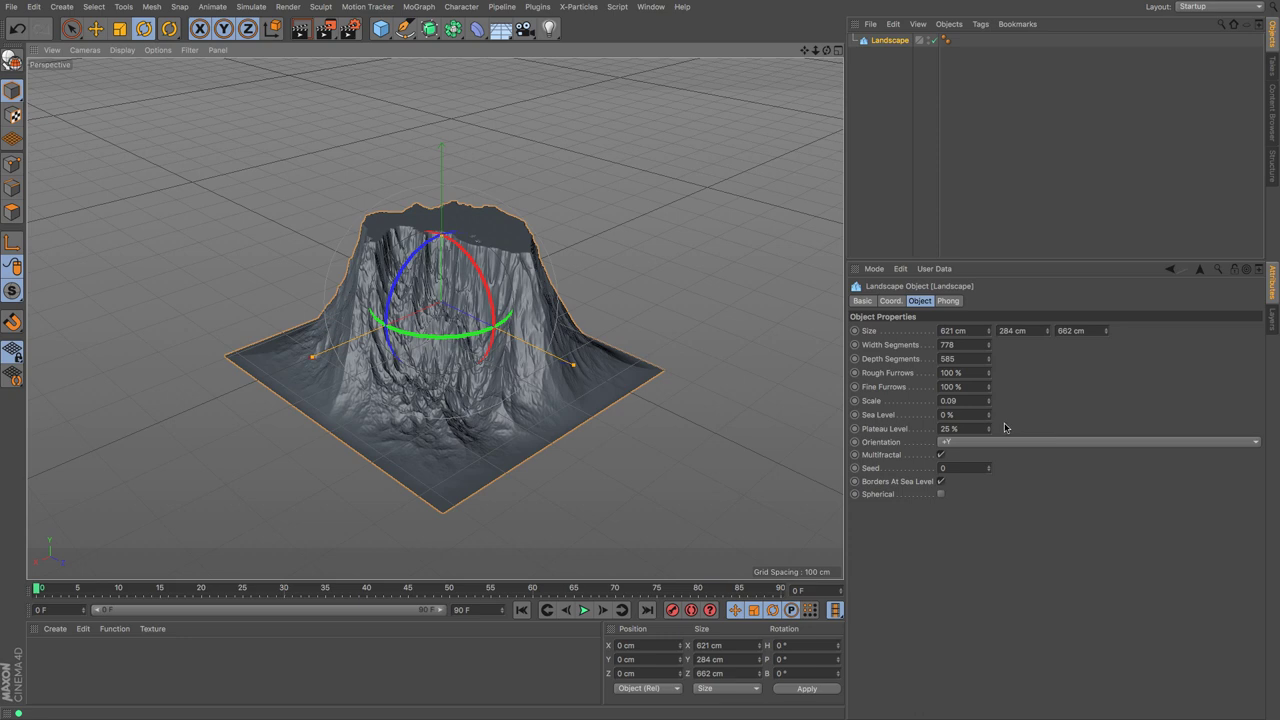
# Try the +X orientation on the landscape and return it to +Y.
pyautogui.click(973, 444)
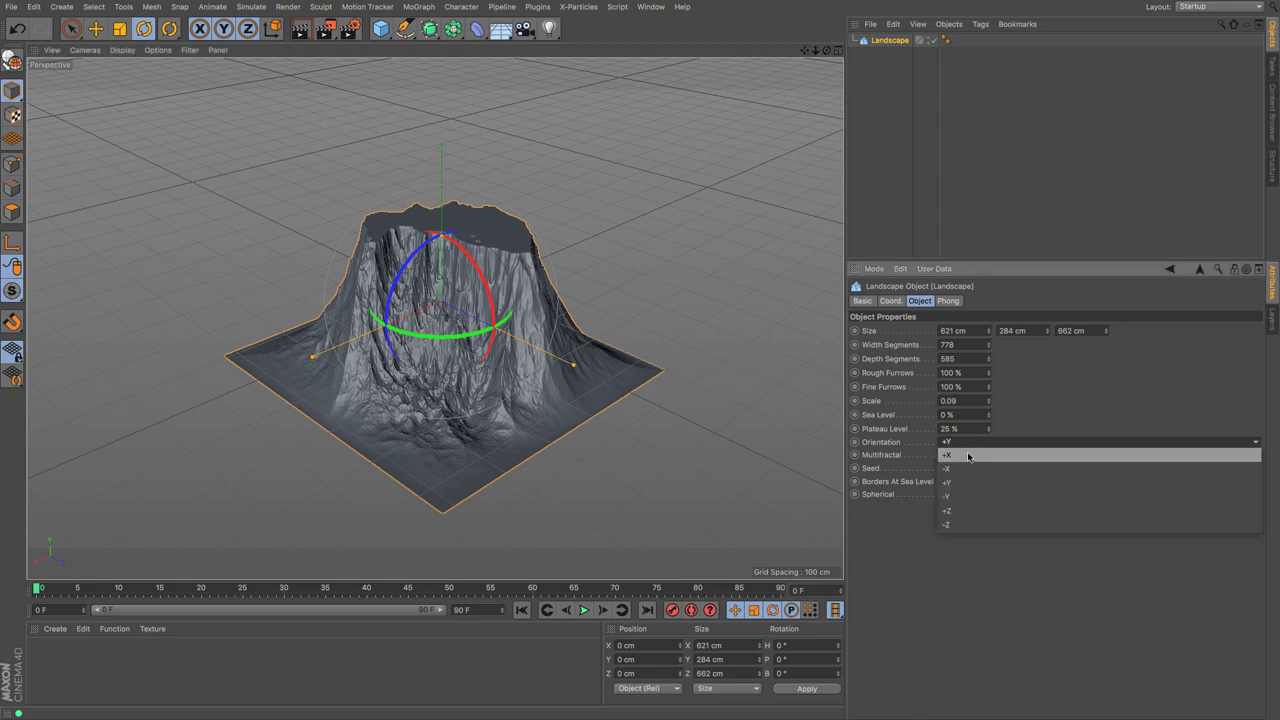
pyautogui.click(965, 456)
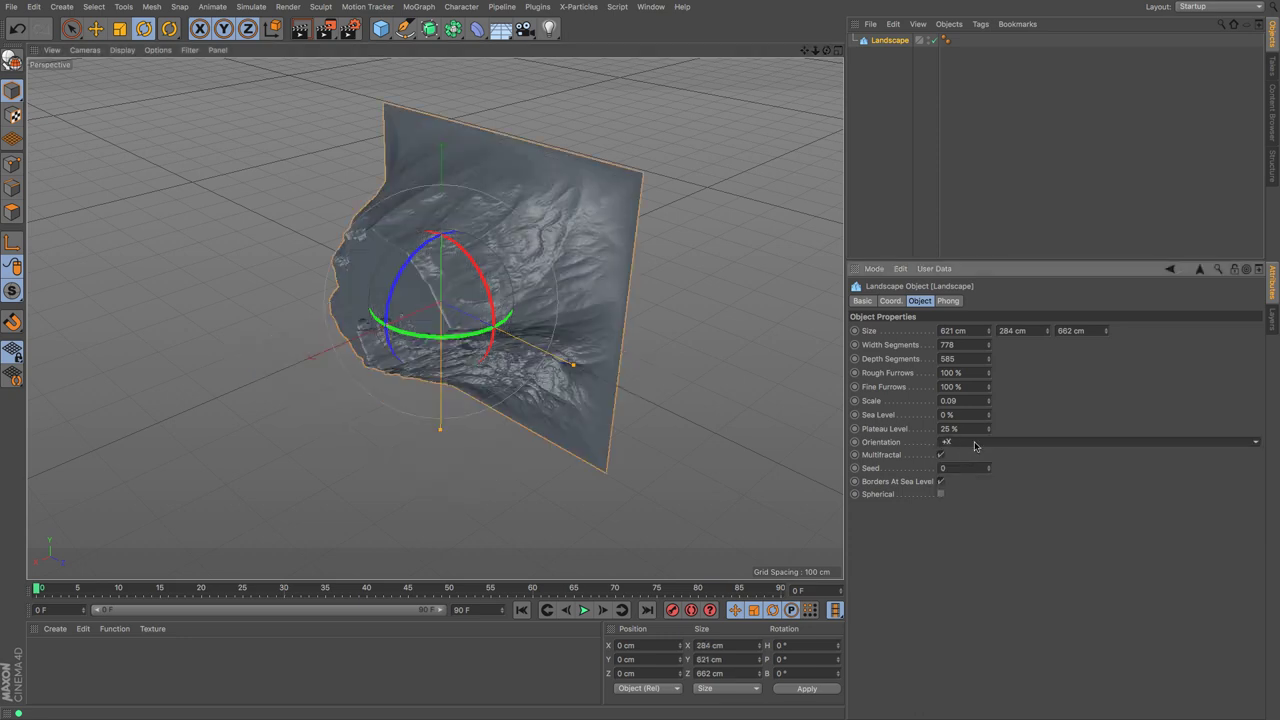
pyautogui.click(978, 444)
pyautogui.click(971, 483)
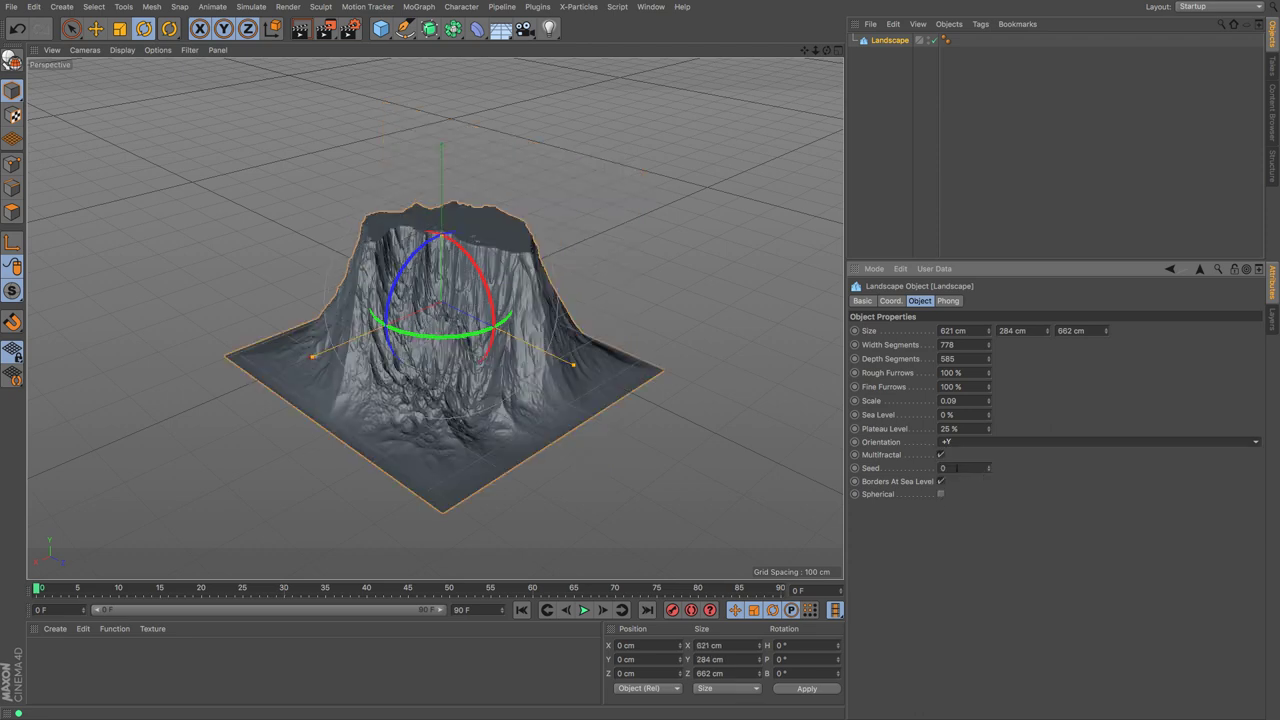
# Turn the landscape's multifractal option off and on again, and set the plateau level to 100%.
pyautogui.click(940, 455)
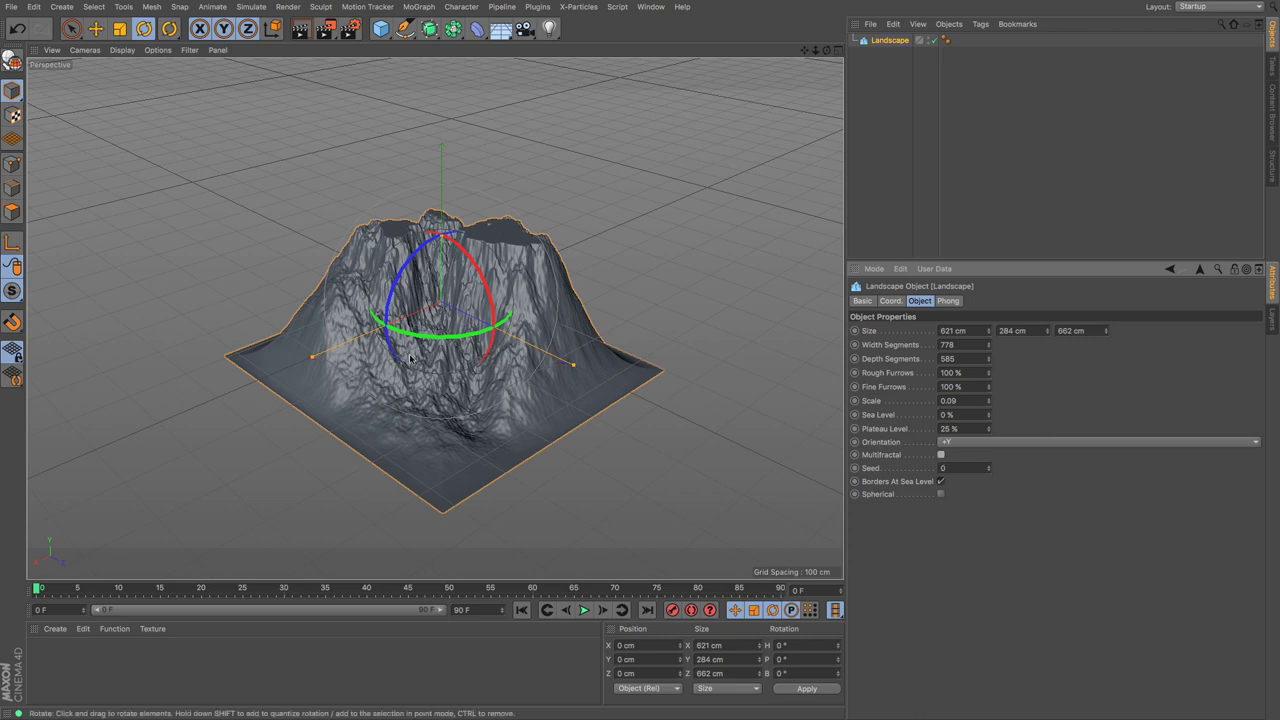
pyautogui.click(940, 454)
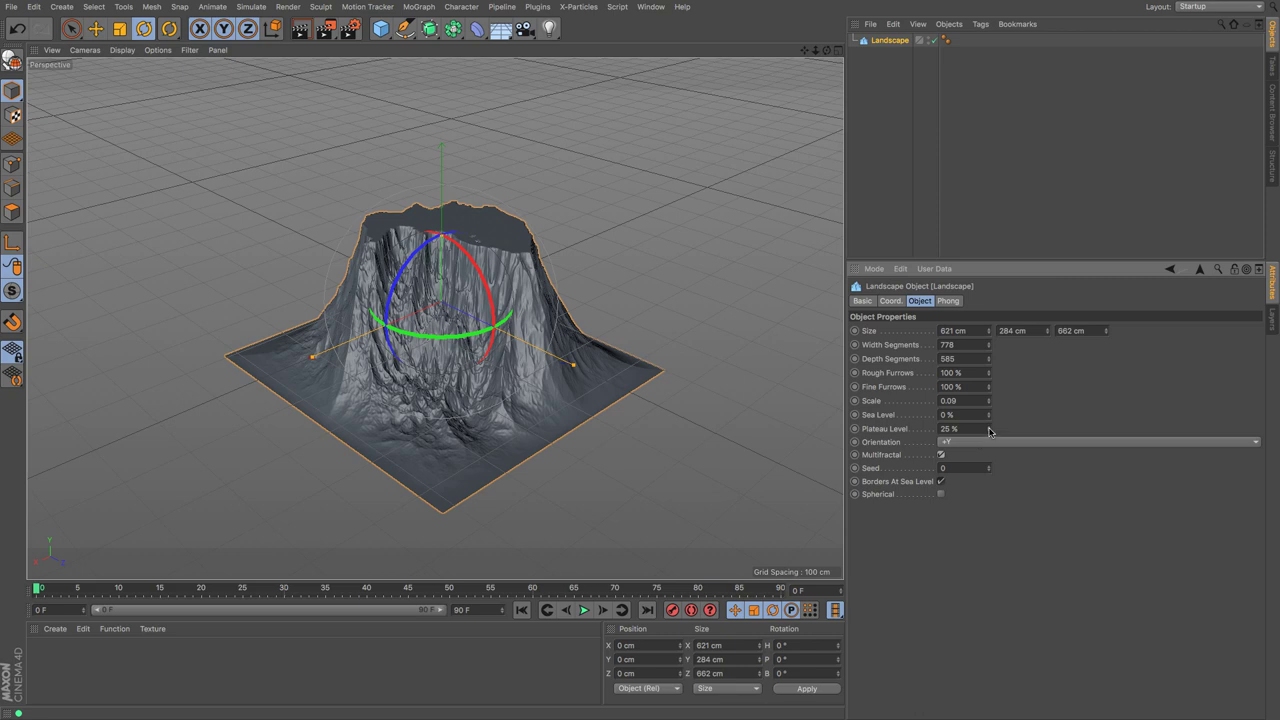
pyautogui.moveTo(990, 431); pyautogui.dragTo(990, 376)
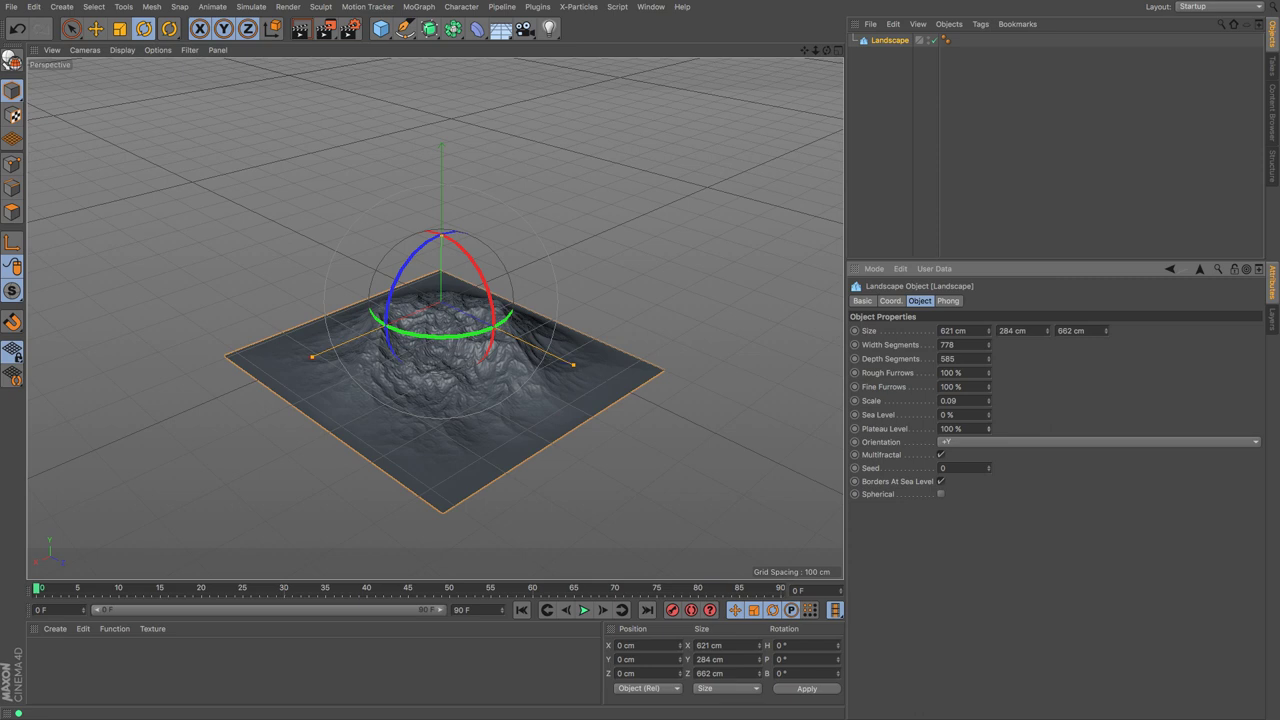
# Try successive seed values for the landscape, enter 1500 and raise it step by step to 1503.
pyautogui.click(988, 467)
pyautogui.click(988, 467)
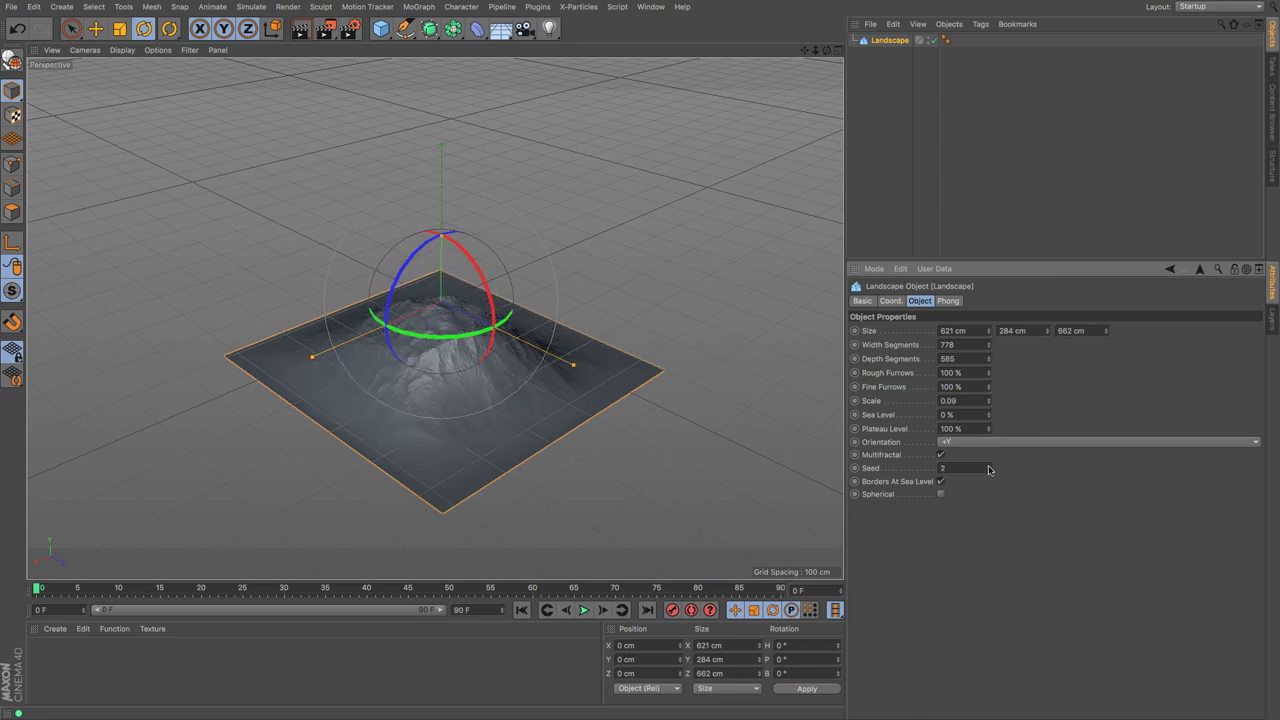
pyautogui.click(988, 467)
pyautogui.click(988, 467)
pyautogui.click(988, 467)
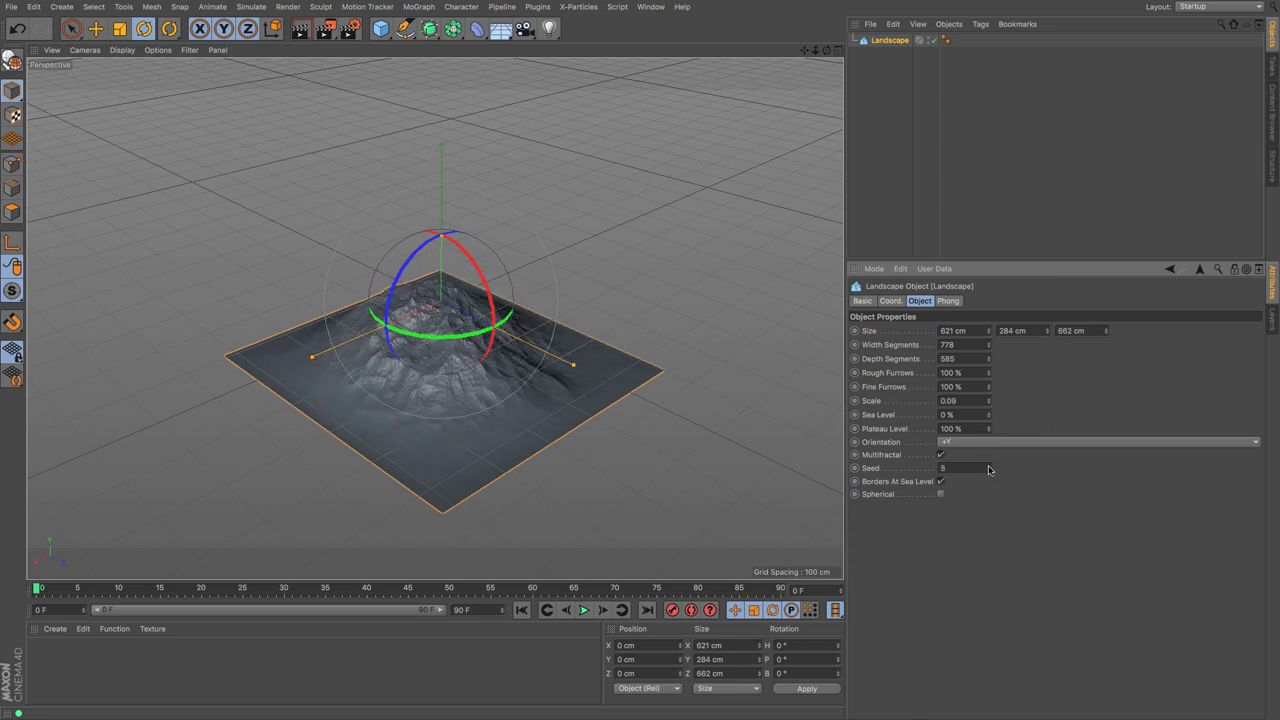
pyautogui.click(988, 467)
pyautogui.click(988, 467)
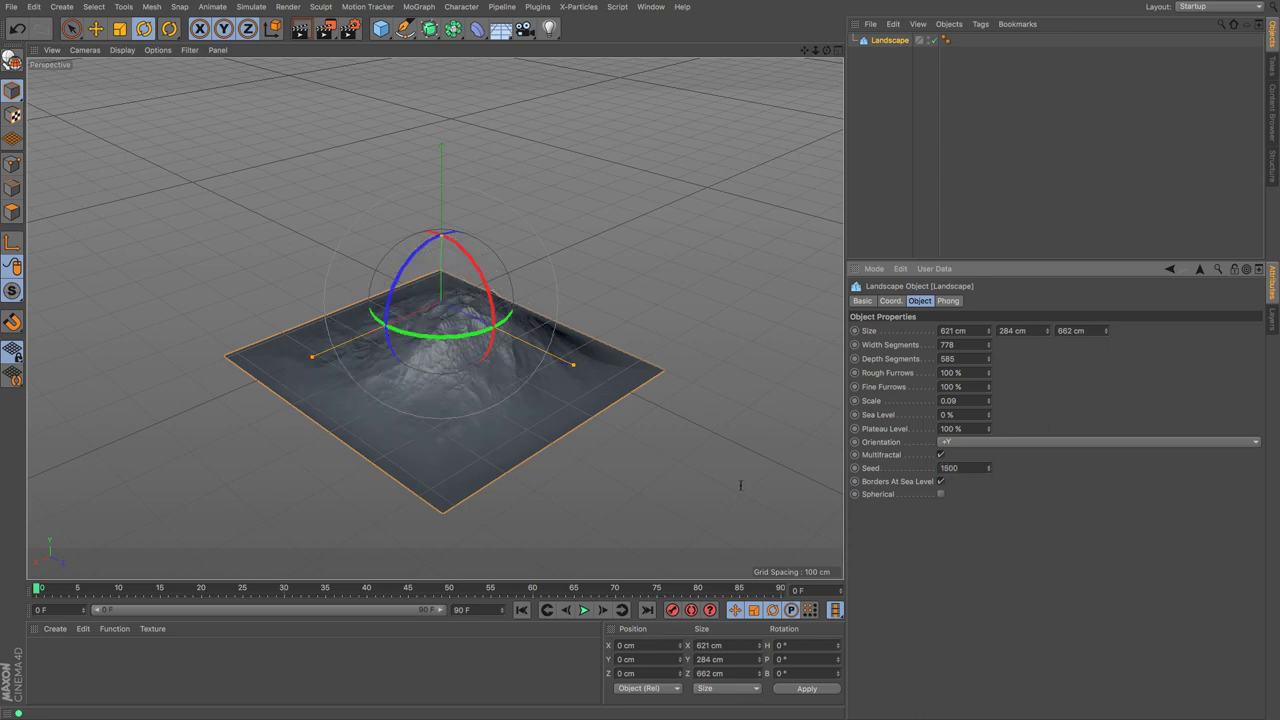
pyautogui.click(990, 467)
pyautogui.click(989, 467)
pyautogui.click(988, 467)
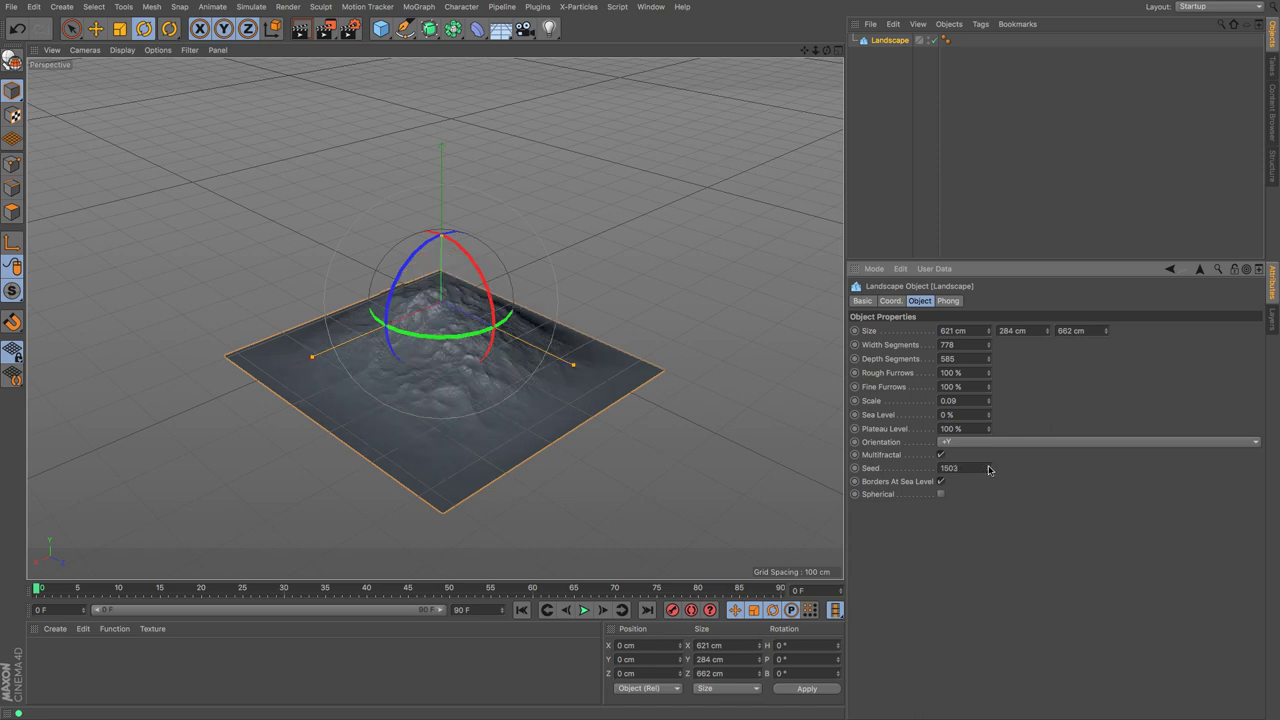
# Turn off the landscape's borders at sea level and lower its height to about 183 cm.
pyautogui.moveTo(818, 50); pyautogui.dragTo(843, 117)
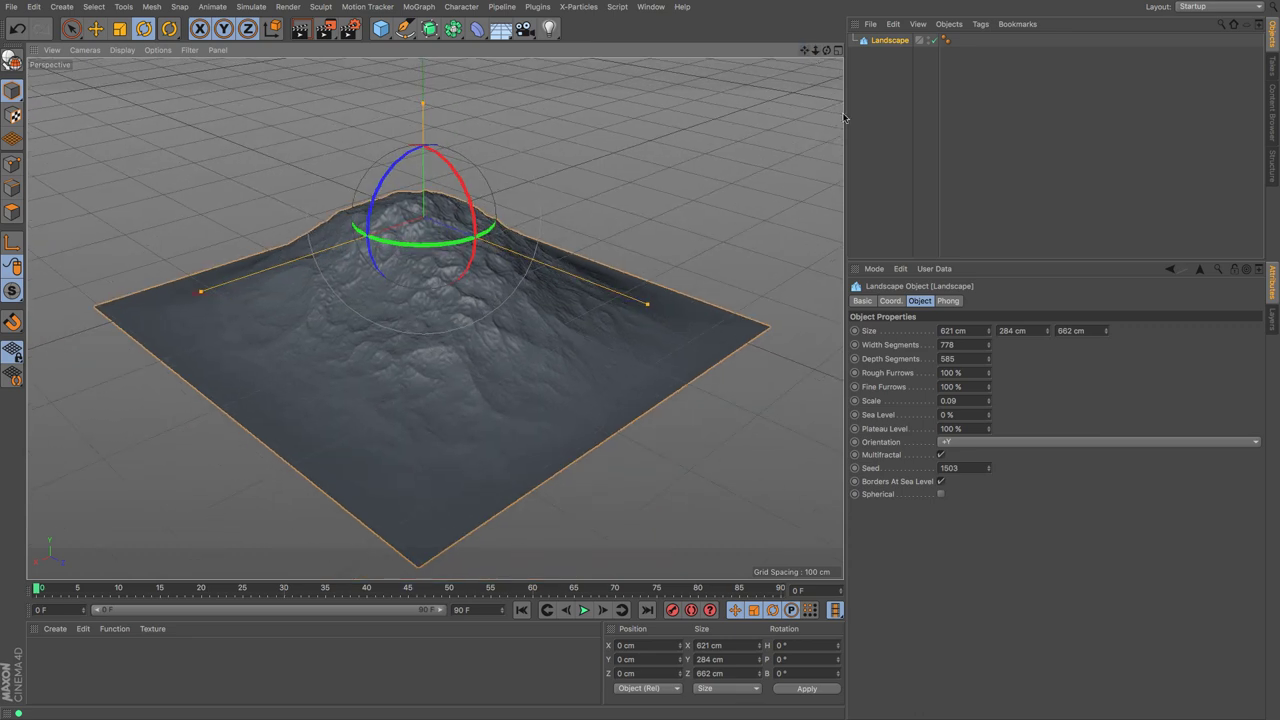
pyautogui.click(940, 482)
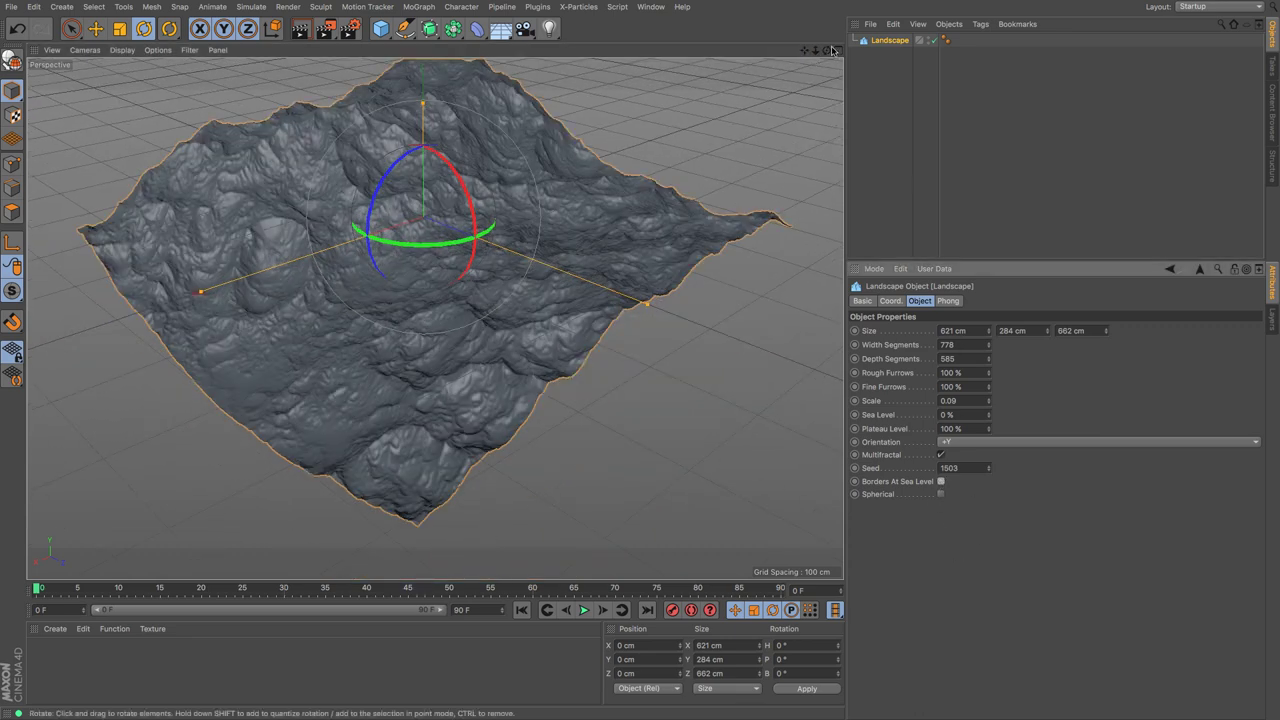
pyautogui.moveTo(828, 50); pyautogui.dragTo(650, 208)
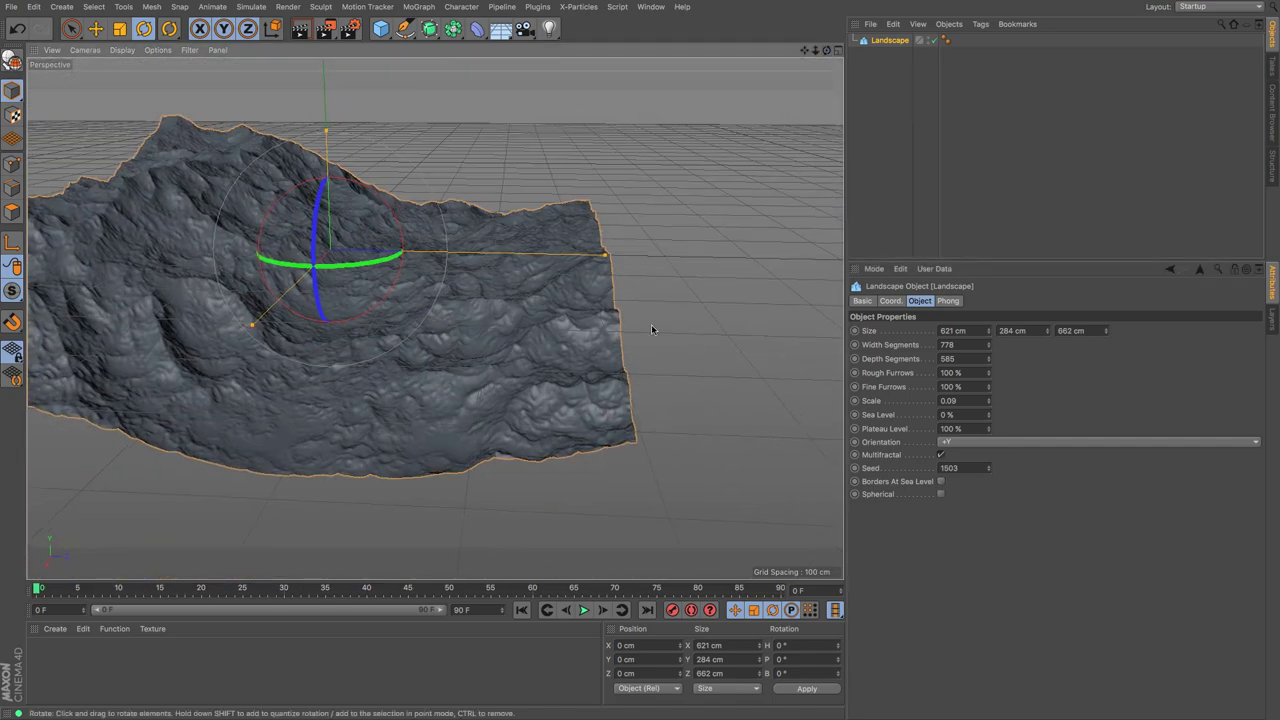
pyautogui.moveTo(326, 103); pyautogui.dragTo(336, 177)
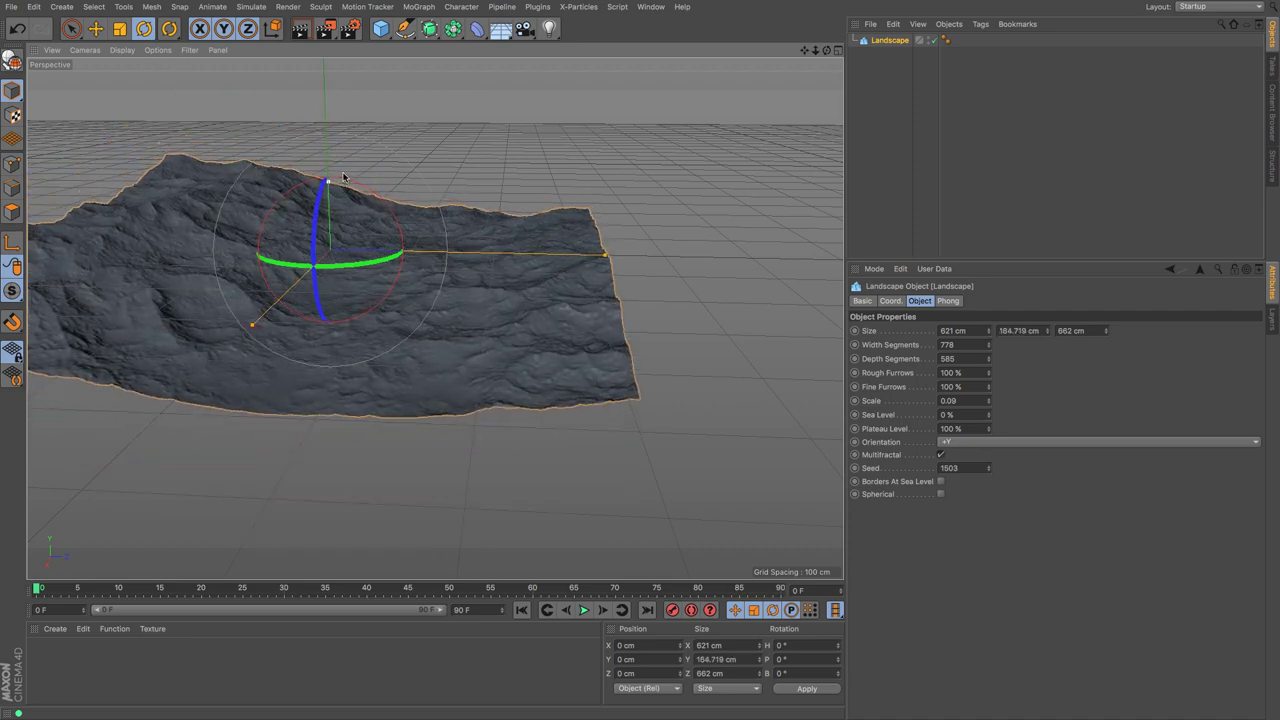
# Set the landscape's seed to 5 and view the terrain from another side.
pyautogui.doubleClick(960, 468)
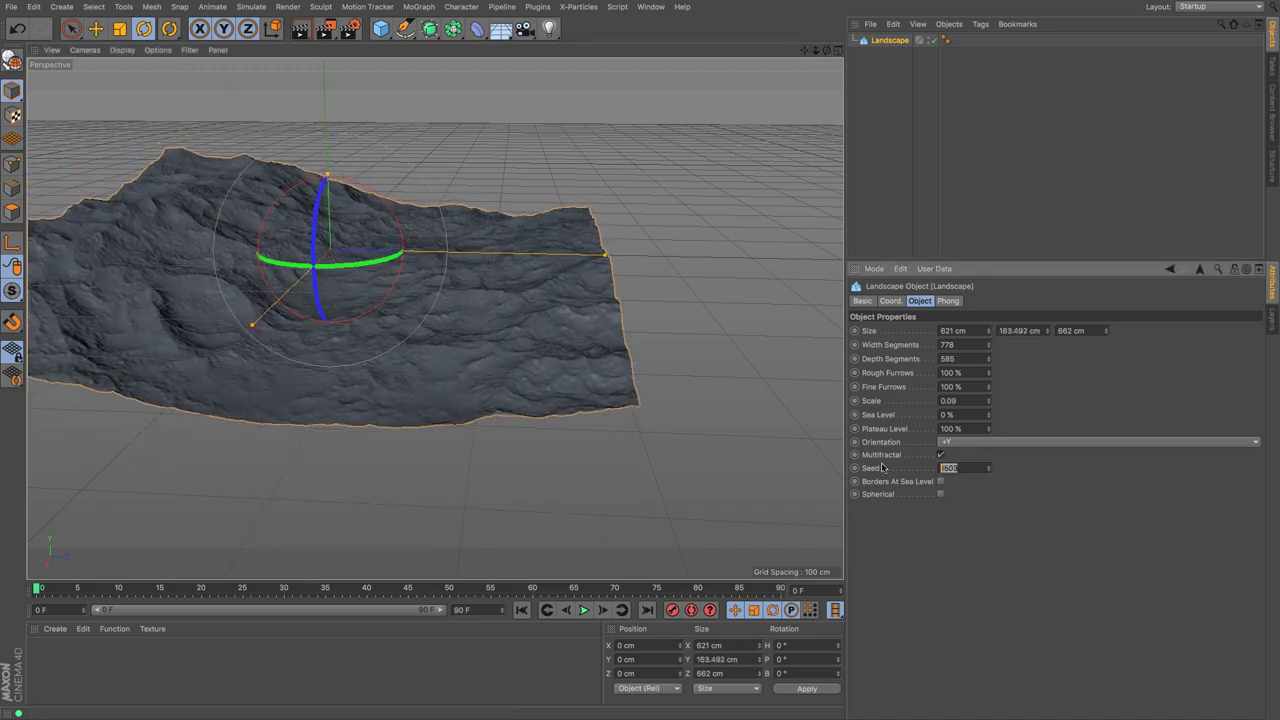
pyautogui.write('5')
pyautogui.press('Return')
pyautogui.moveTo(827, 51)
pyautogui.mouseDown()
pyautogui.moveTo(545, 118)
pyautogui.moveTo(818, 53)
pyautogui.mouseUp()
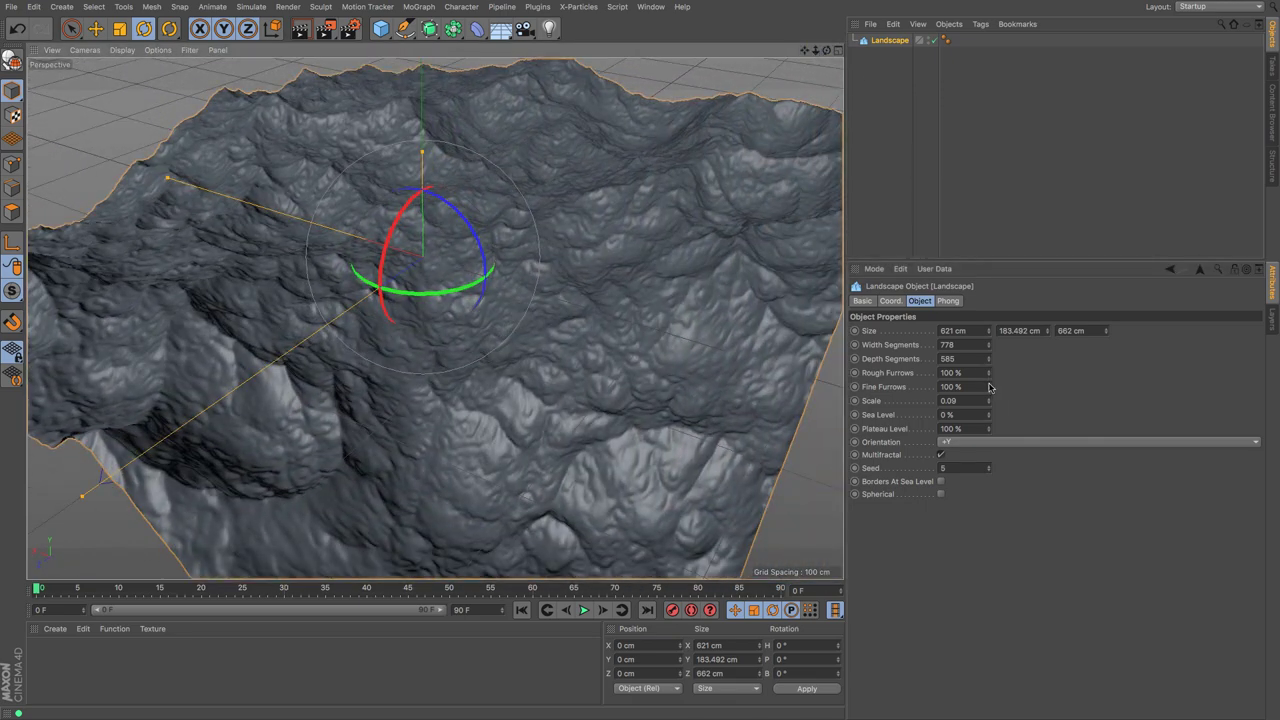
# Set rough furrows to 31%, fine furrows to 51% and scale to 1, trying a sea level of 62% before returning it to 0%.
pyautogui.moveTo(989, 388); pyautogui.dragTo(989, 488)
pyautogui.moveTo(990, 386); pyautogui.dragTo(988, 420)
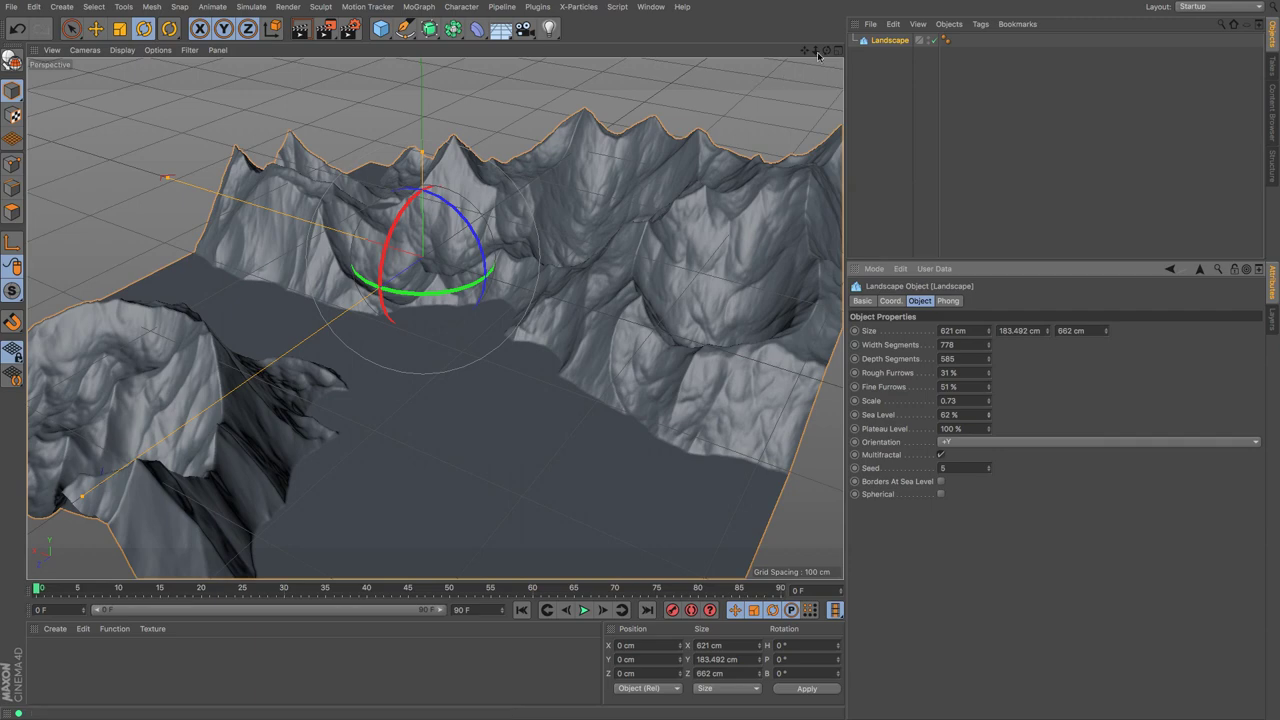
pyautogui.moveTo(815, 50); pyautogui.dragTo(816, 55)
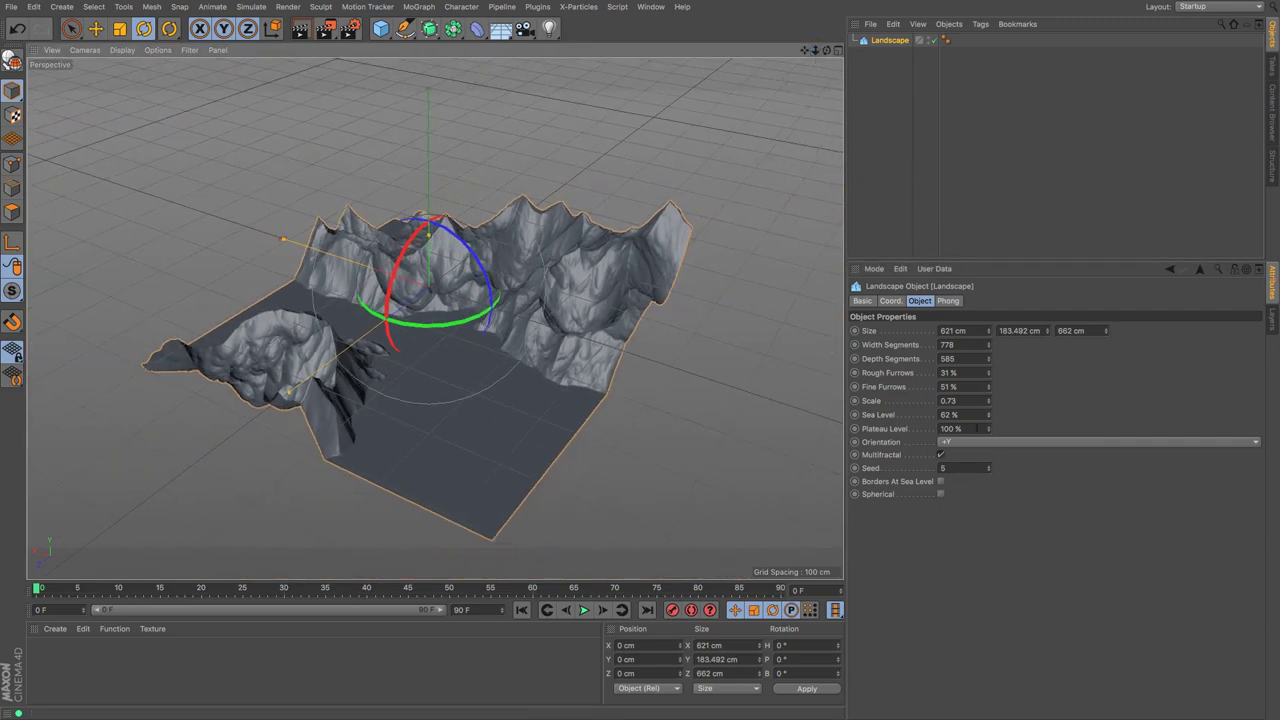
pyautogui.click(965, 401)
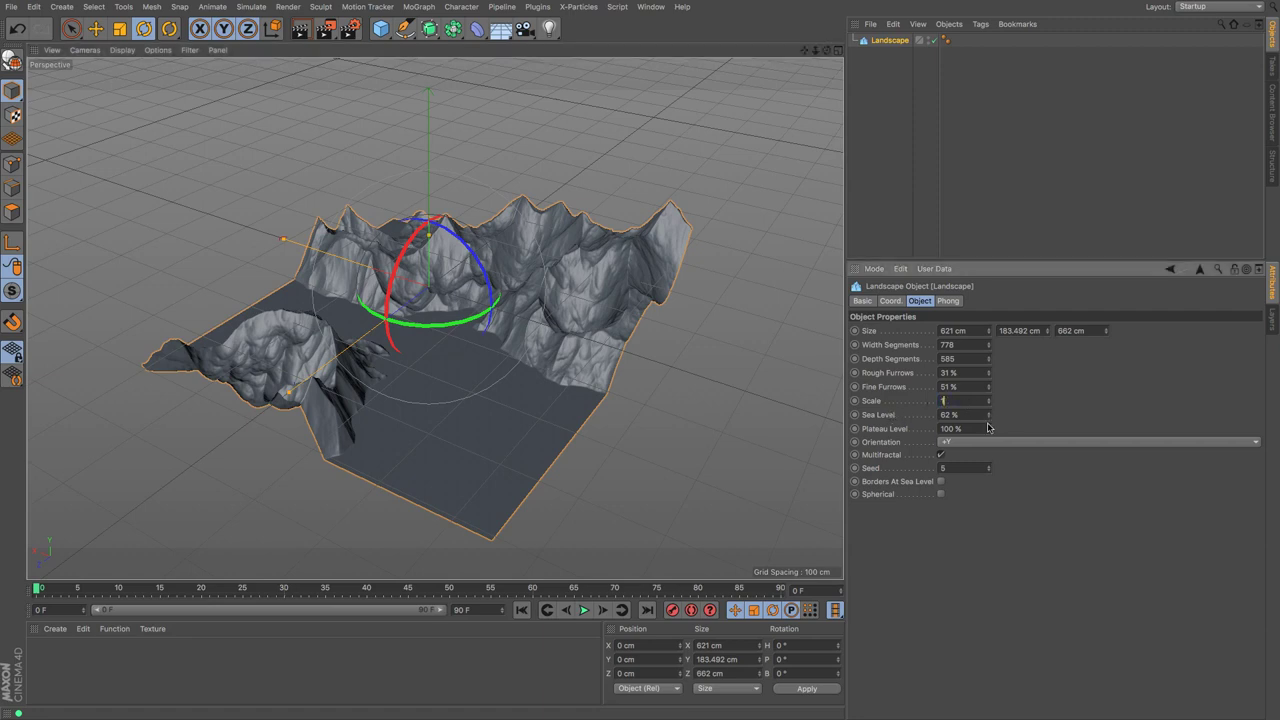
pyautogui.moveTo(989, 415); pyautogui.dragTo(989, 515)
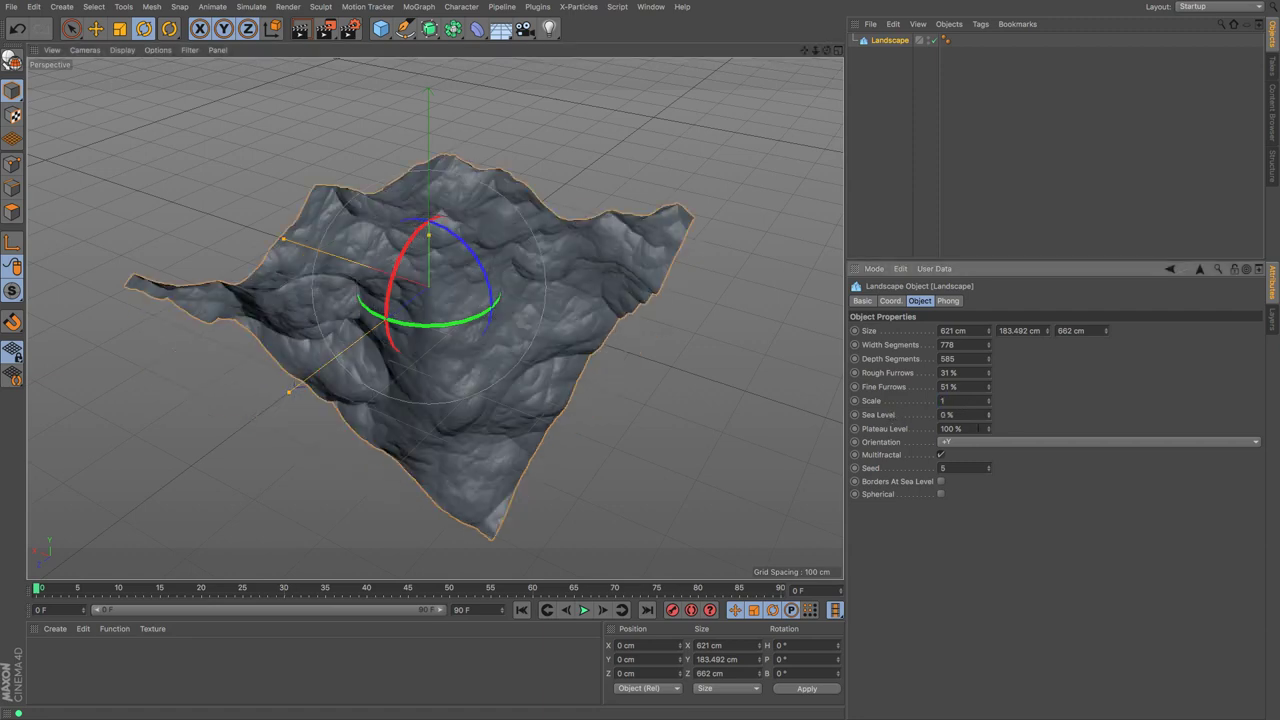
# Make the landscape spherical and reduce its height to 0 cm to flatten the surface into a smooth ball.
pyautogui.click(940, 494)
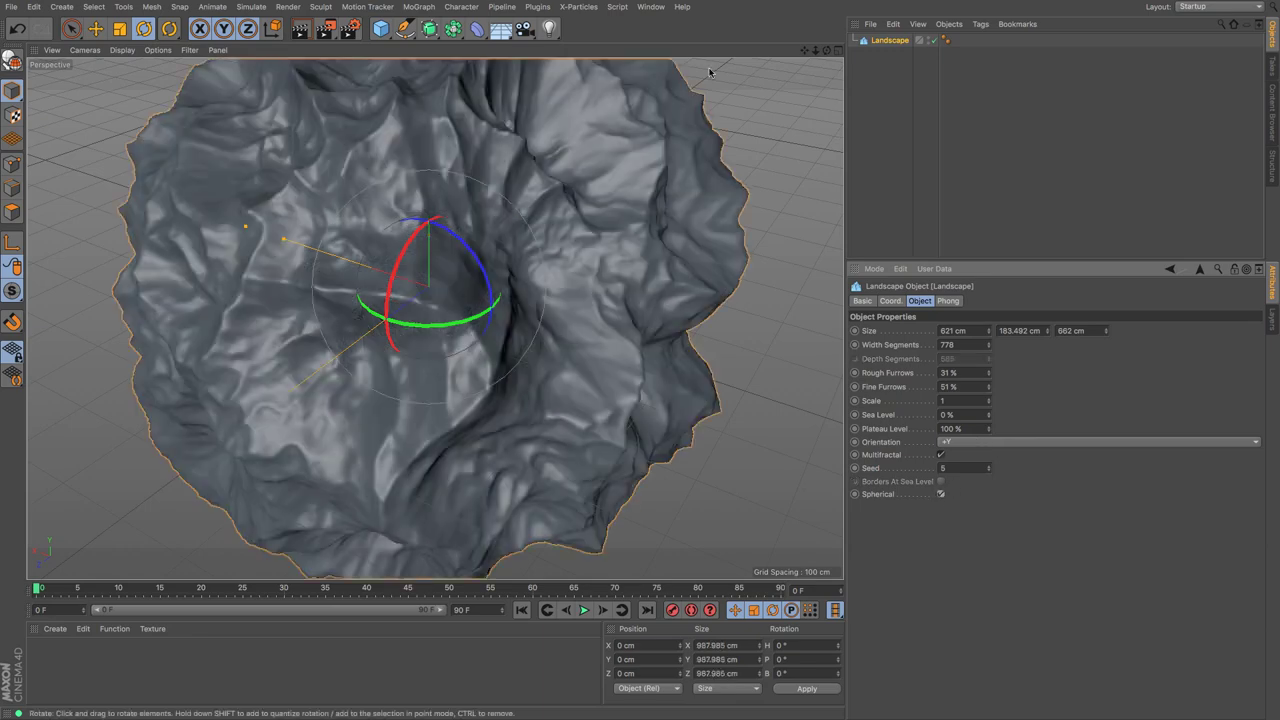
pyautogui.moveTo(817, 53); pyautogui.dragTo(956, 432)
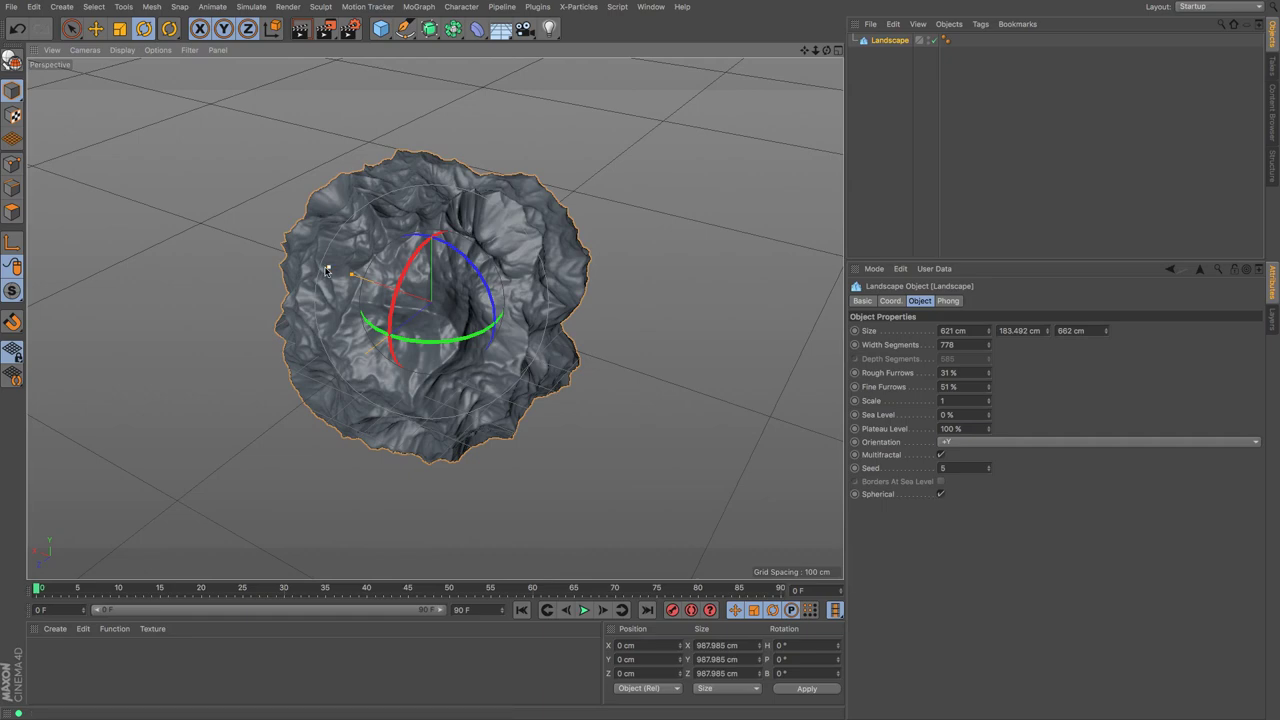
pyautogui.moveTo(325, 272); pyautogui.dragTo(440, 311)
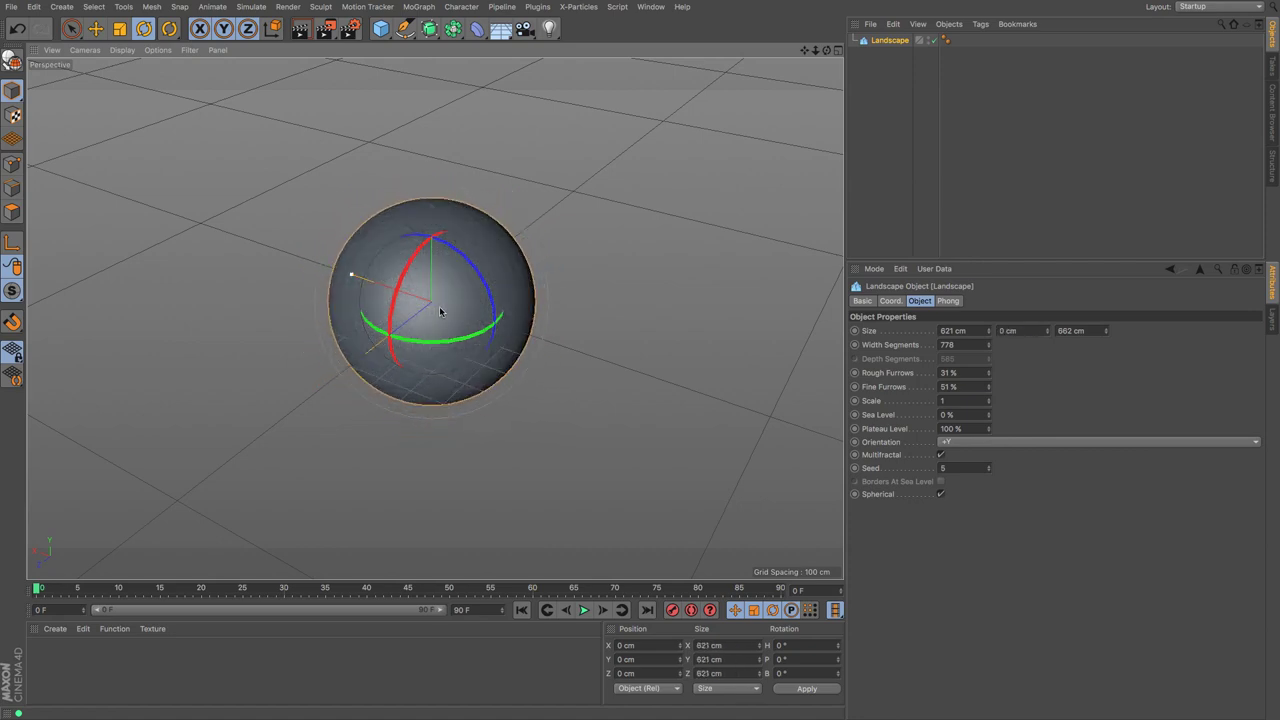
# Resize the spherical landscape to about 1144 cm wide with a height of about 40 cm, and set its scale to 3.37.
pyautogui.moveTo(329, 277); pyautogui.dragTo(395, 294)
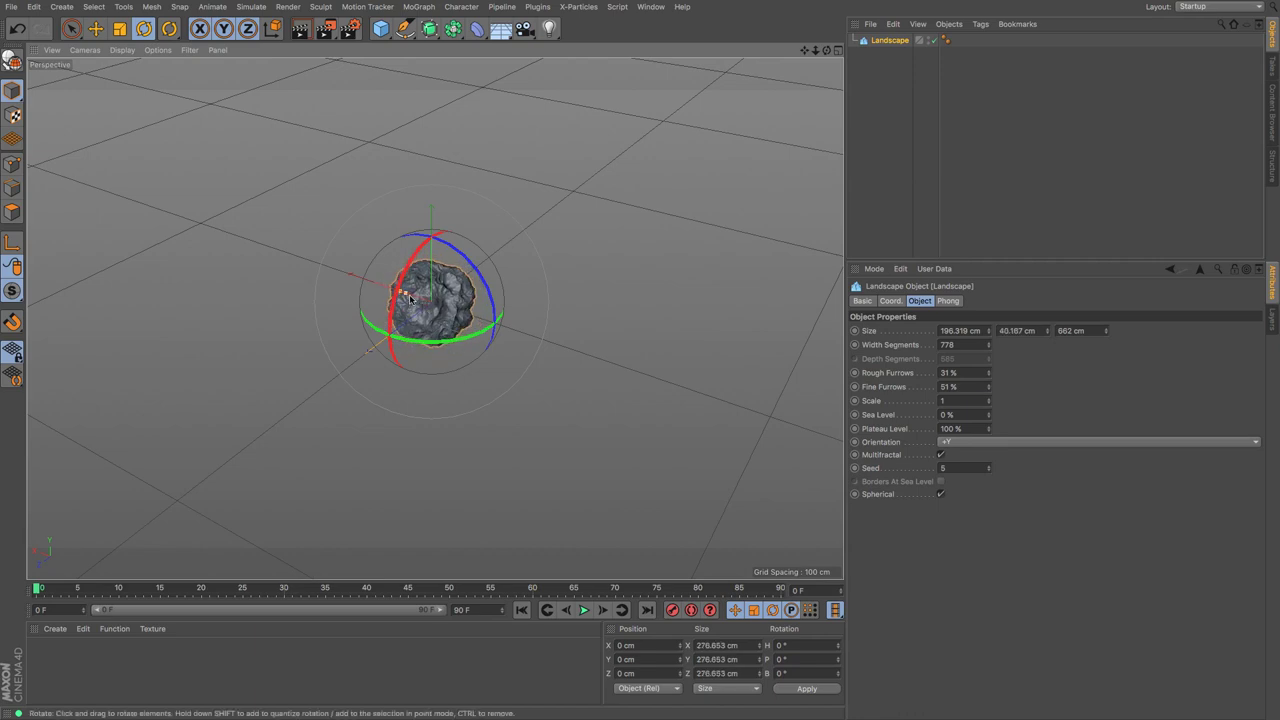
pyautogui.moveTo(358, 291); pyautogui.dragTo(288, 253)
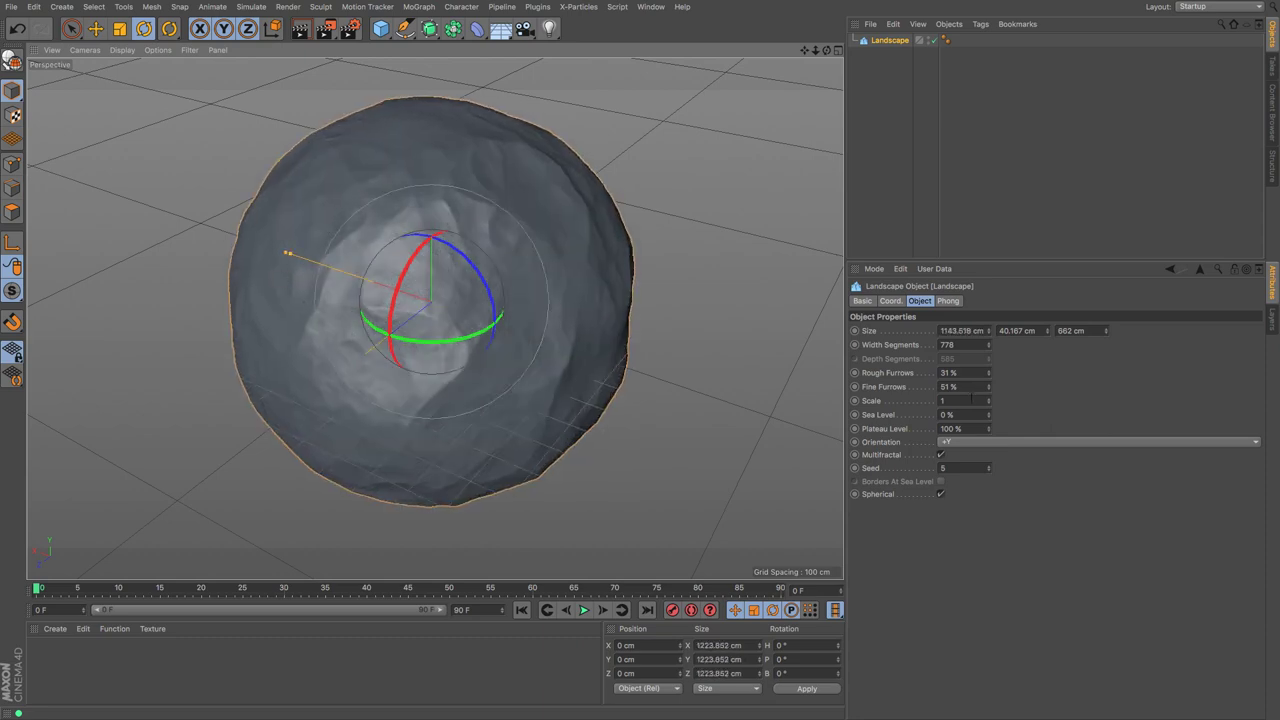
pyautogui.moveTo(986, 404); pyautogui.dragTo(1070, 404)
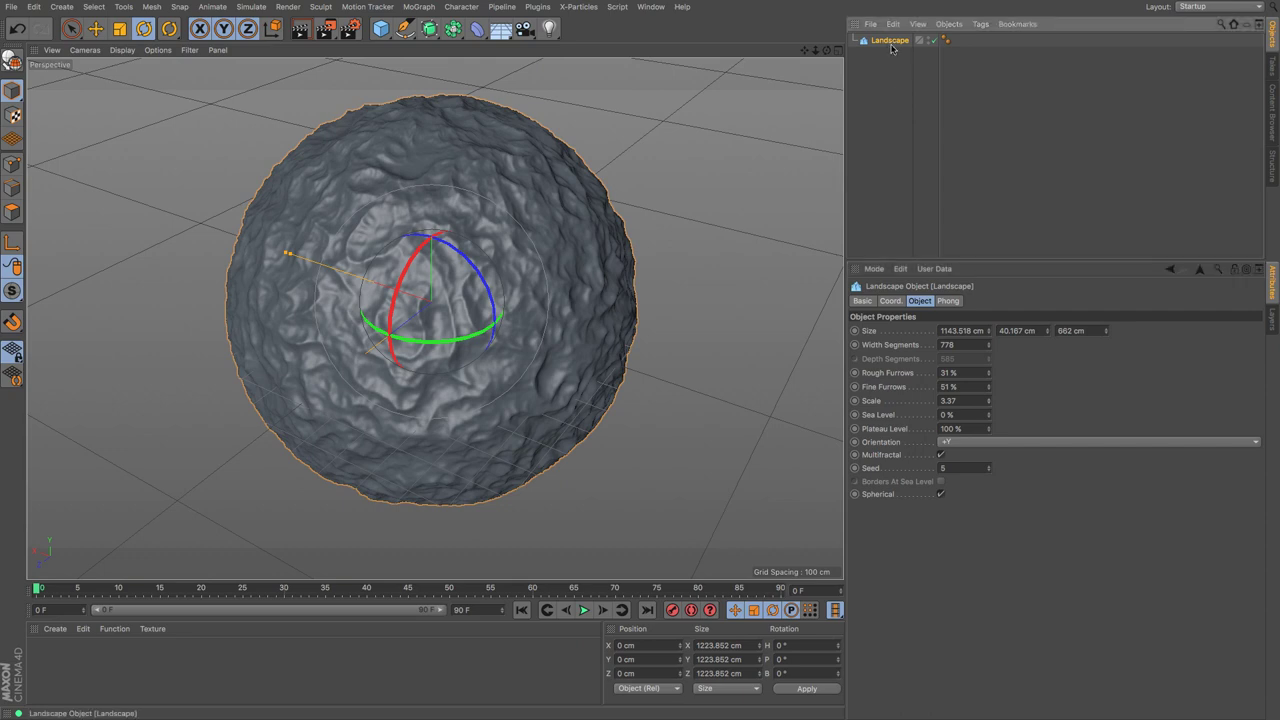
# Delete the landscape and add a null object to the empty scene.
pyautogui.press('Delete')
pyautogui.click(381, 28)
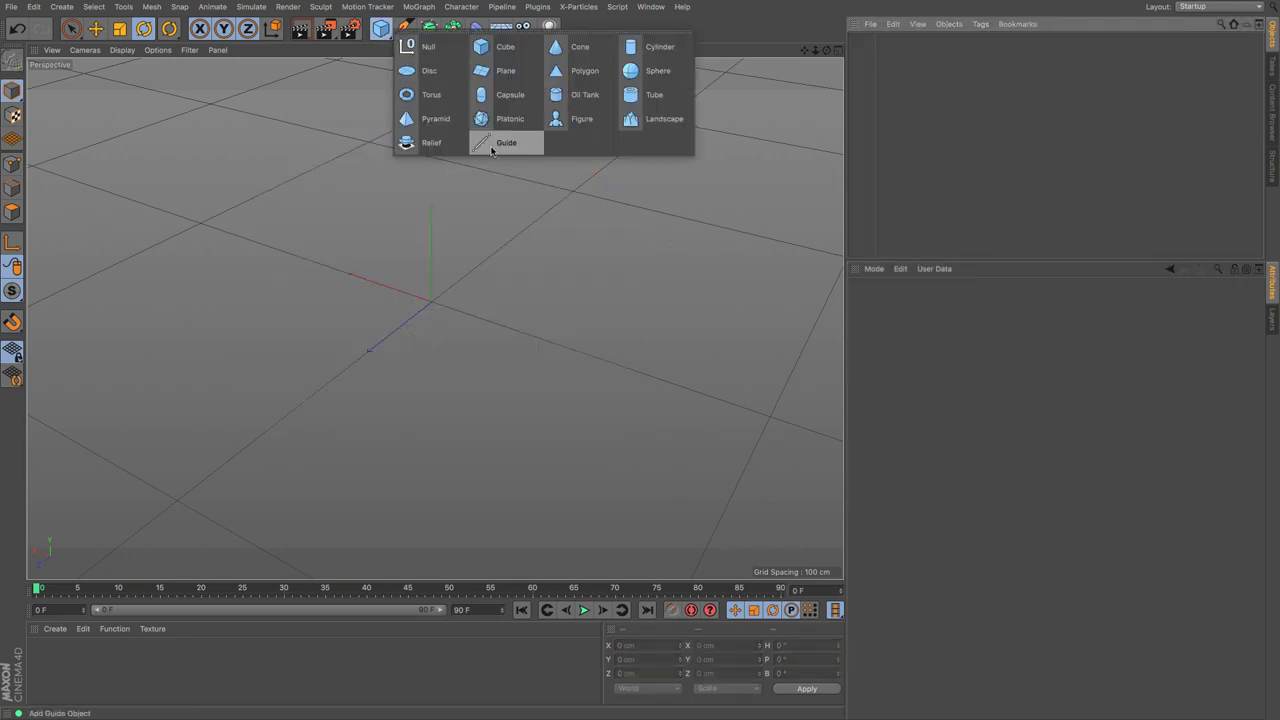
pyautogui.click(429, 50)
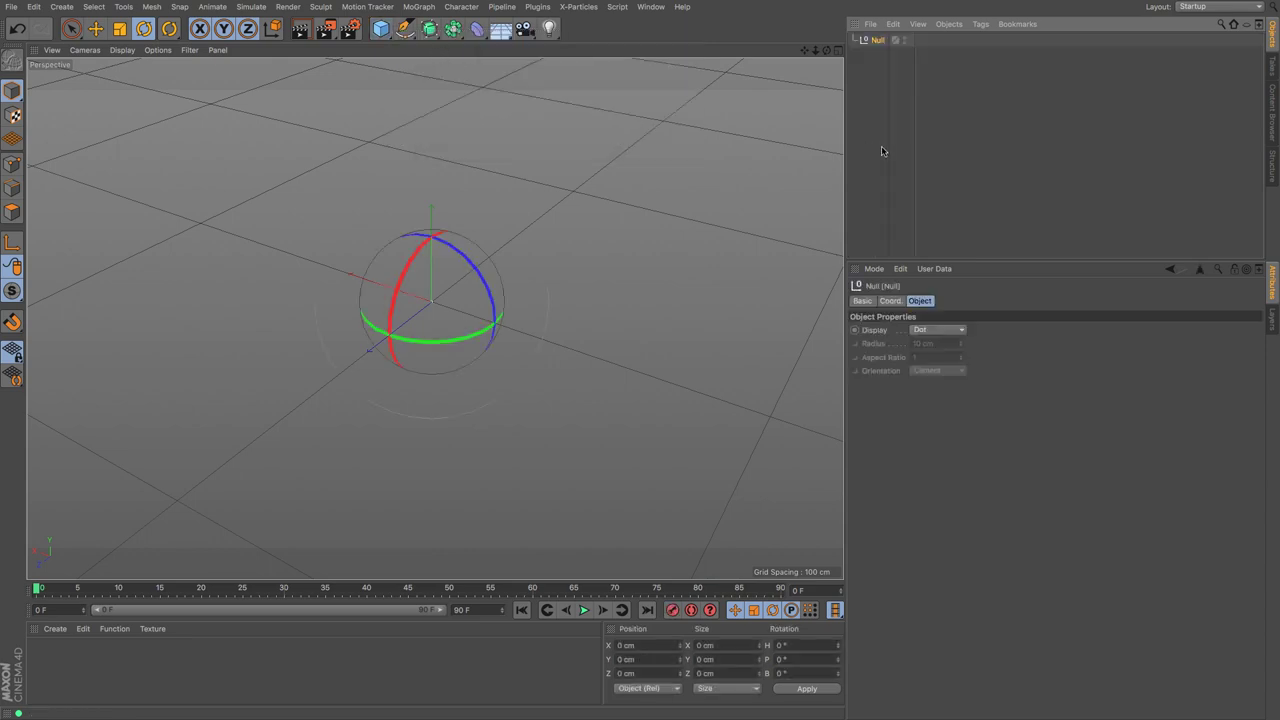
pyautogui.moveTo(827, 51); pyautogui.dragTo(625, 362)
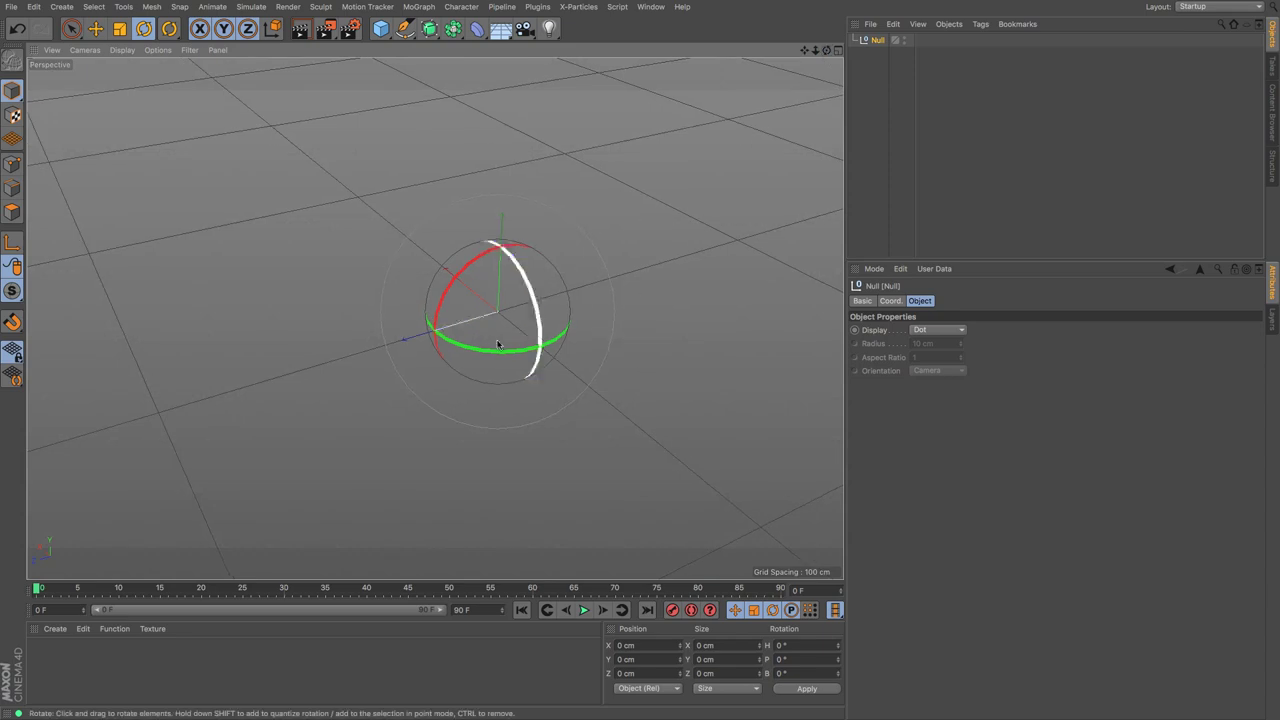
pyautogui.moveTo(827, 51); pyautogui.dragTo(890, 45)
pyautogui.keyDown('alt'); pyautogui.moveTo(434, 318); pyautogui.dragTo(456, 319); pyautogui.keyUp('alt')
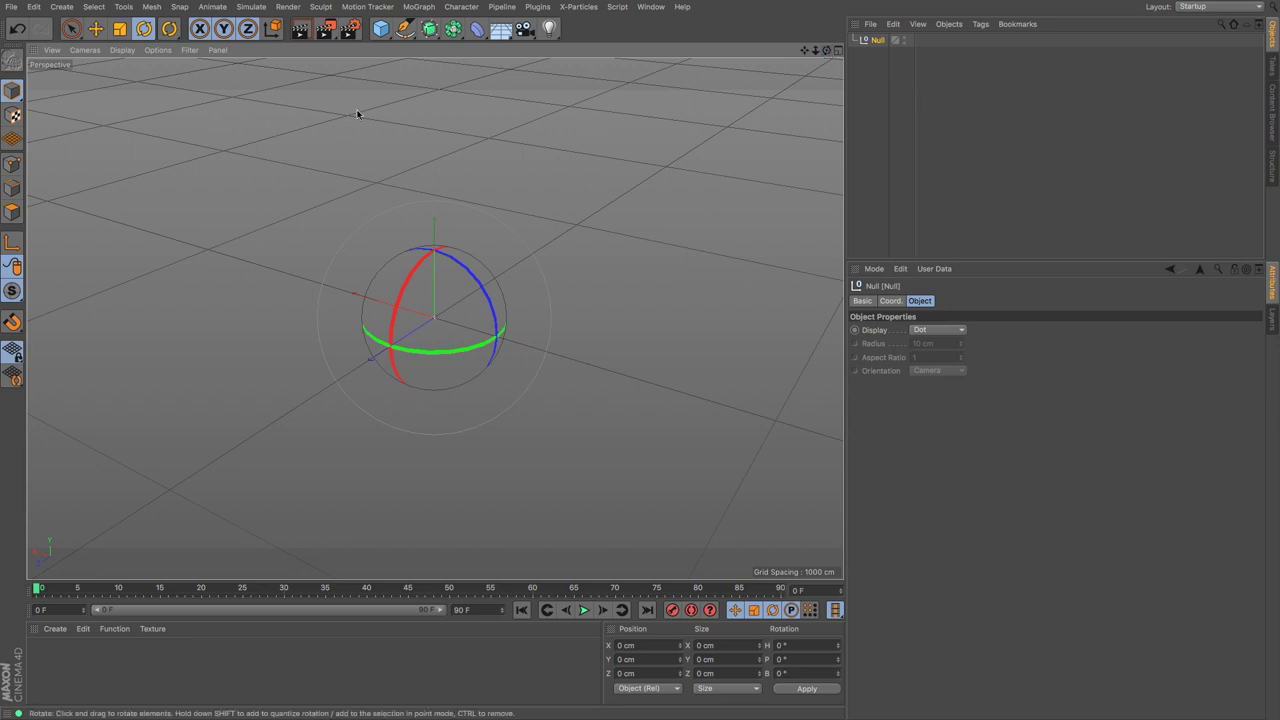
# Add two cubes and move the second one to about X -274, Y -74, Z -141 cm.
pyautogui.click(380, 28)
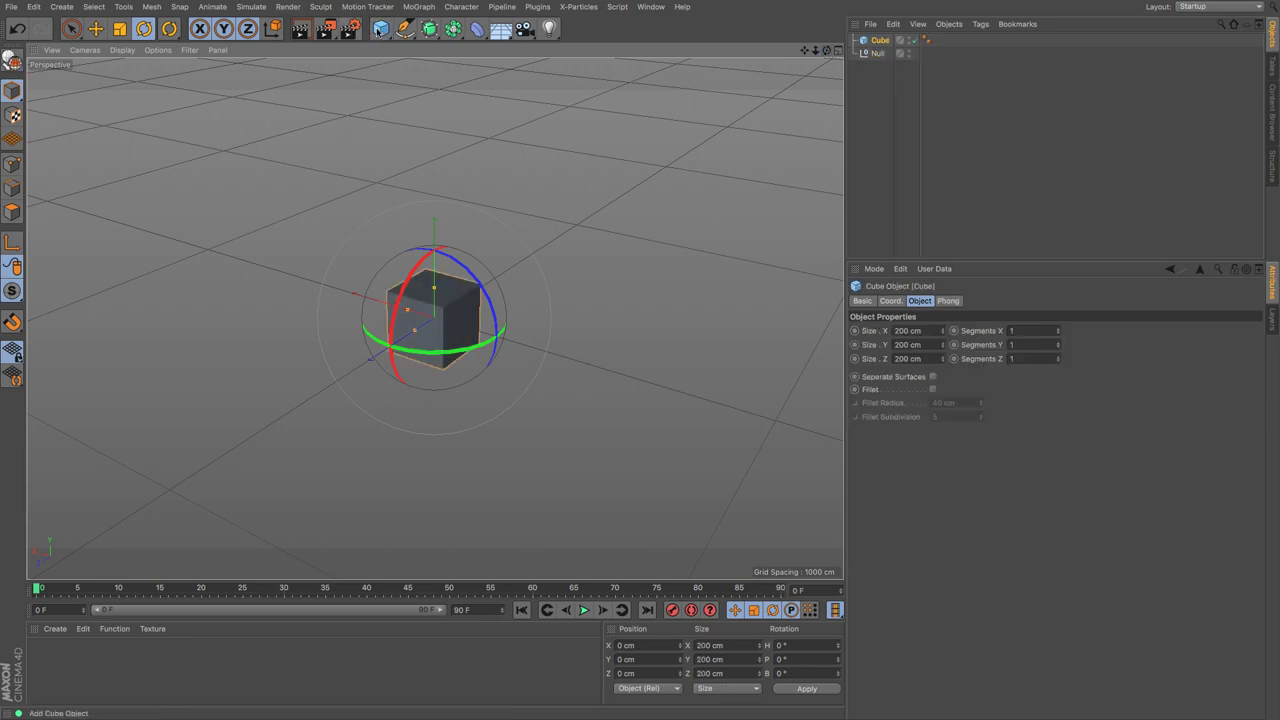
pyautogui.click(380, 28)
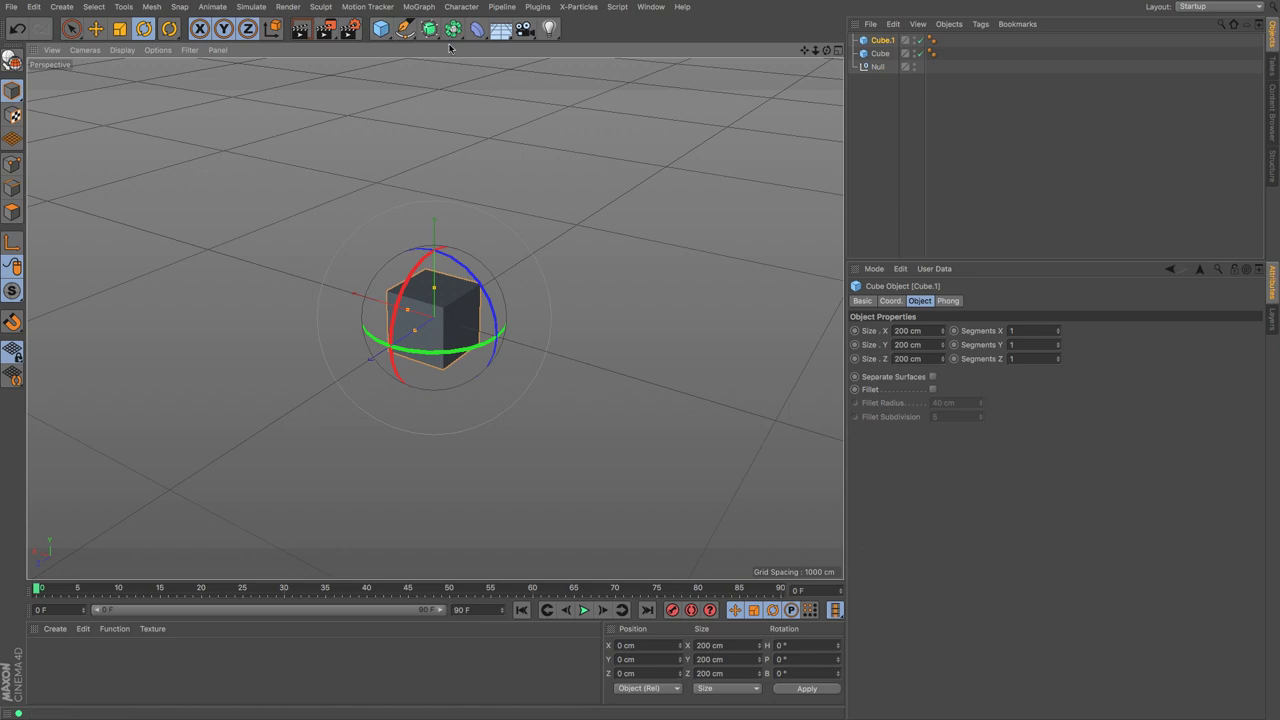
pyautogui.click(100, 30)
pyautogui.moveTo(343, 310); pyautogui.dragTo(448, 336)
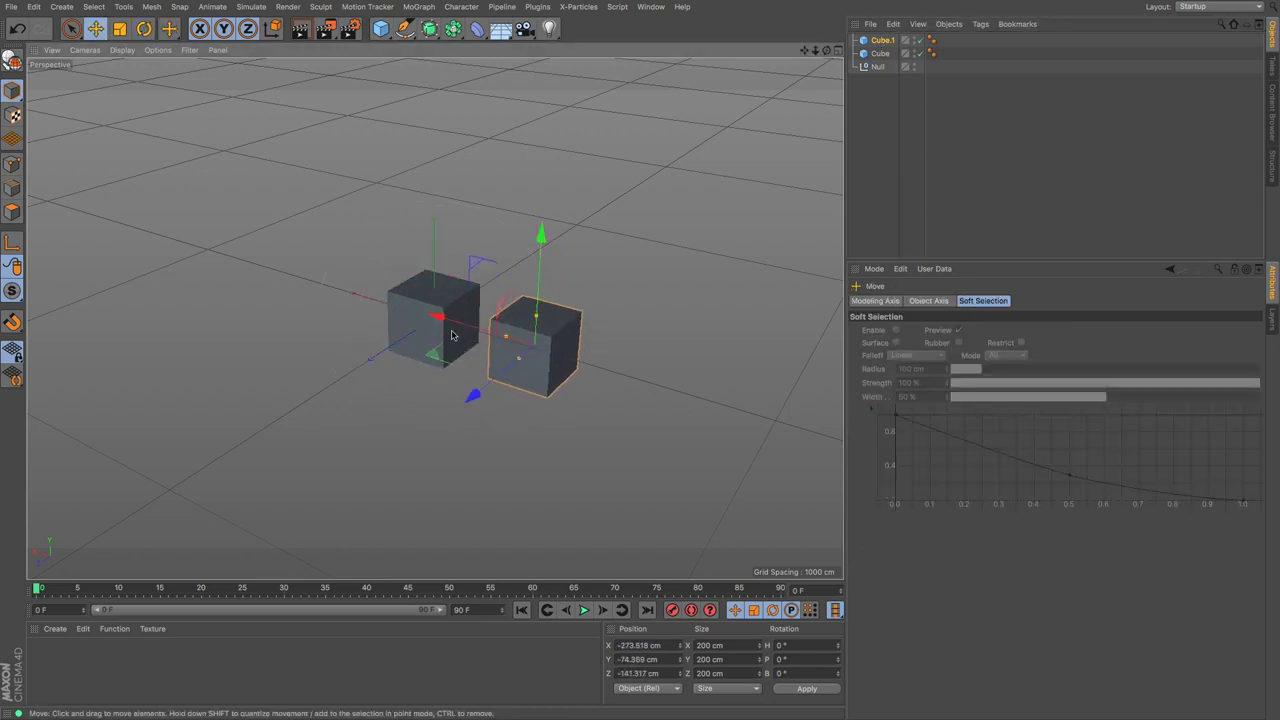
# Parent both cubes under the null and move the null to about X 159, Y 65, Z 75 cm.
pyautogui.keyDown('shift'); pyautogui.click(878, 55); pyautogui.keyUp('shift')
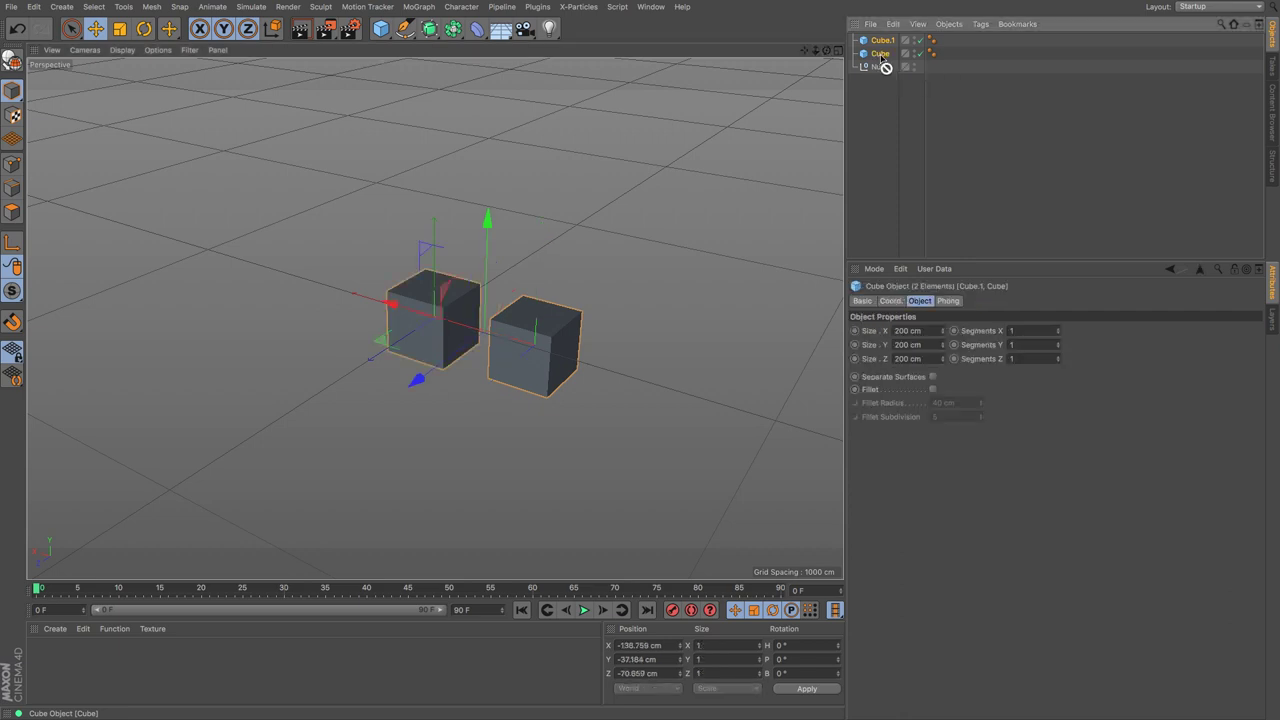
pyautogui.hotkey('alt', 'g')
pyautogui.moveTo(465, 338); pyautogui.dragTo(552, 398)
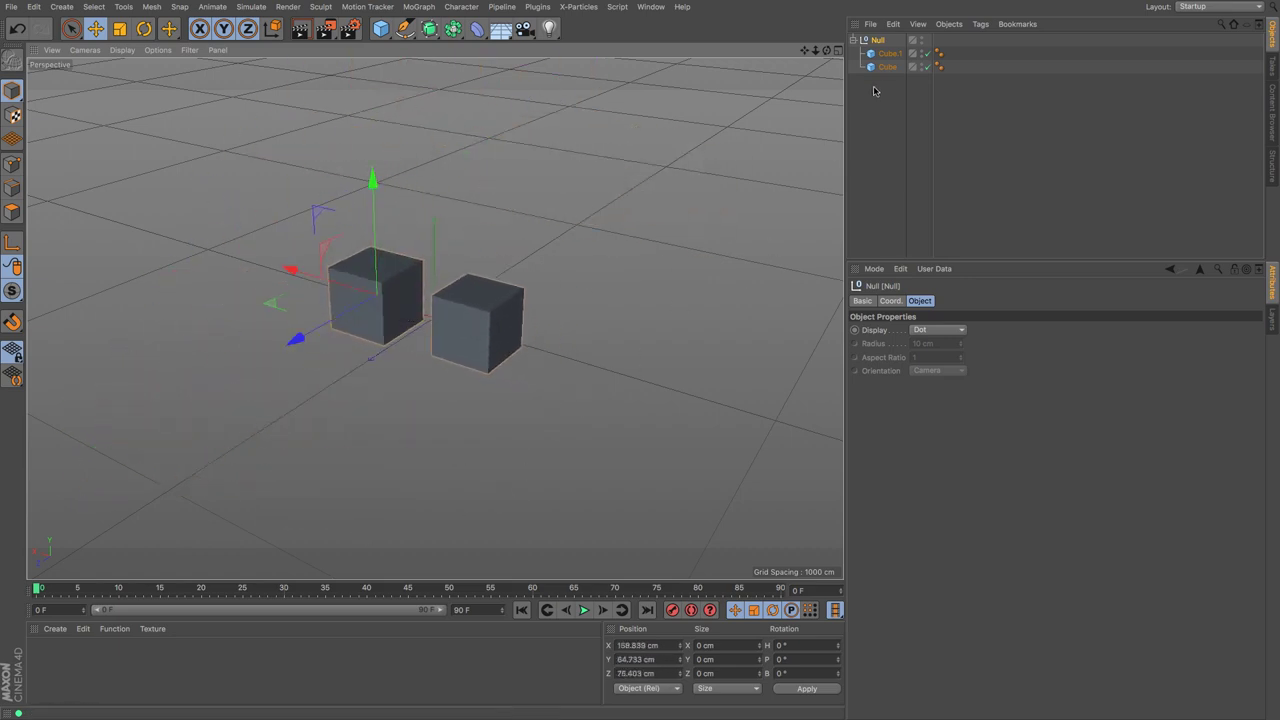
# Take both cubes out of the null and delete them.
pyautogui.moveTo(891, 104); pyautogui.dragTo(880, 50)
pyautogui.moveTo(883, 101); pyautogui.dragTo(885, 102)
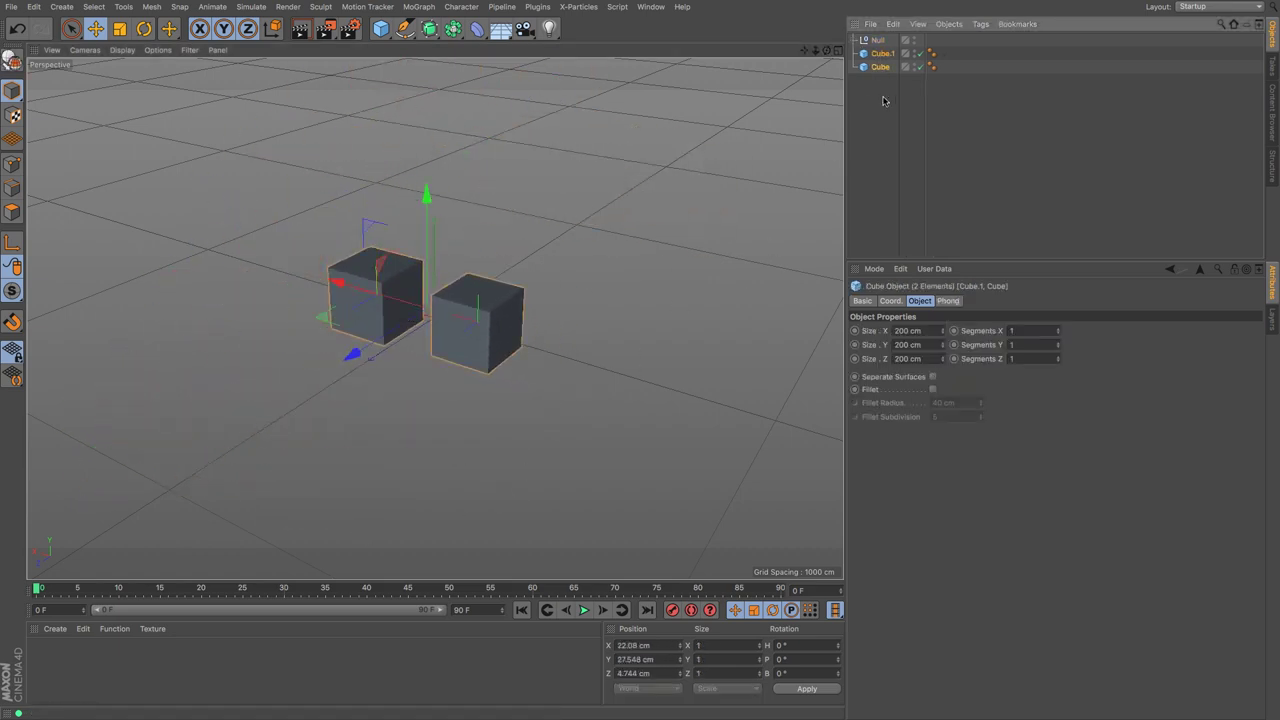
pyautogui.press('Delete')
# Switch the null's display shape to Triangle, Pentagon and finally Pyramid.
pyautogui.click(877, 41)
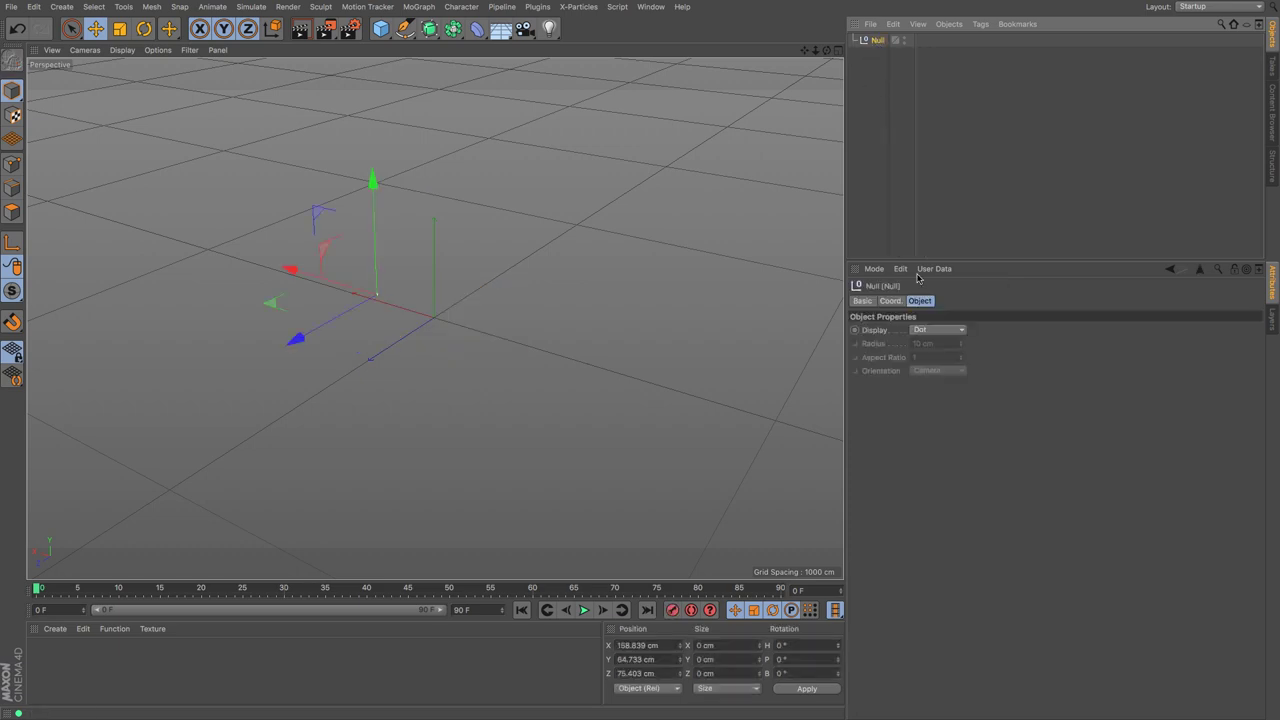
pyautogui.click(964, 330)
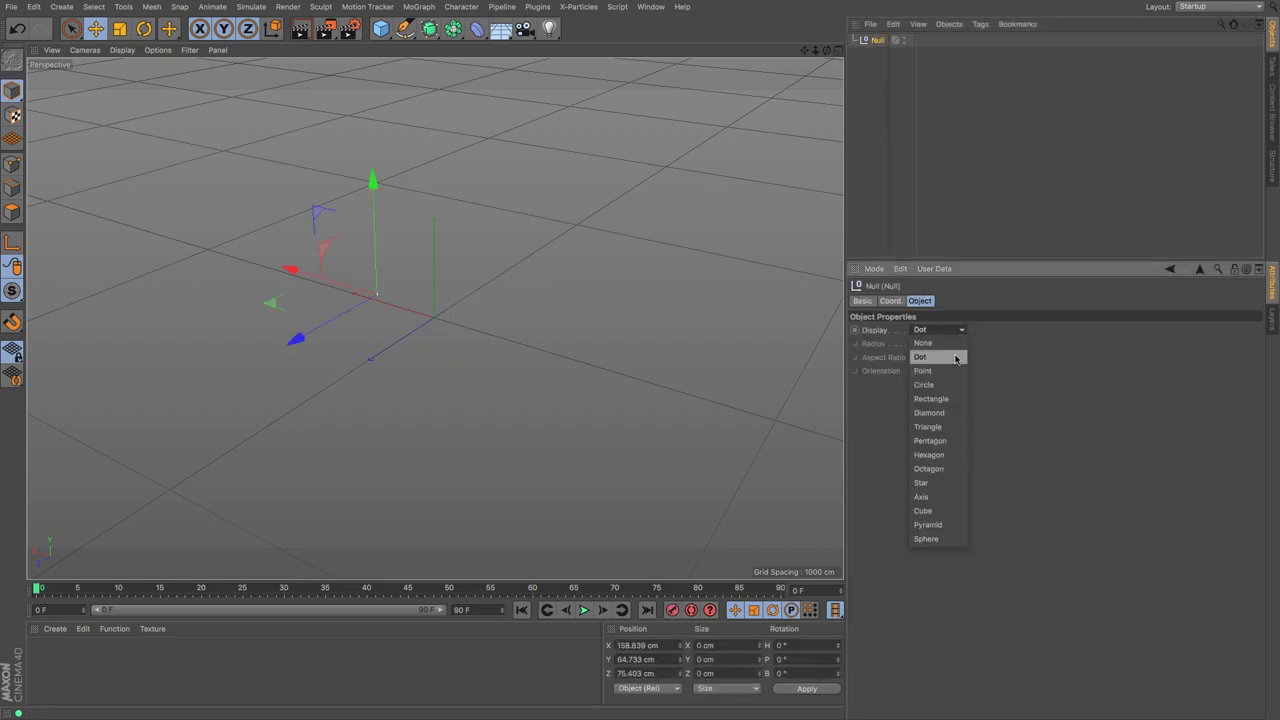
pyautogui.click(950, 426)
pyautogui.click(950, 331)
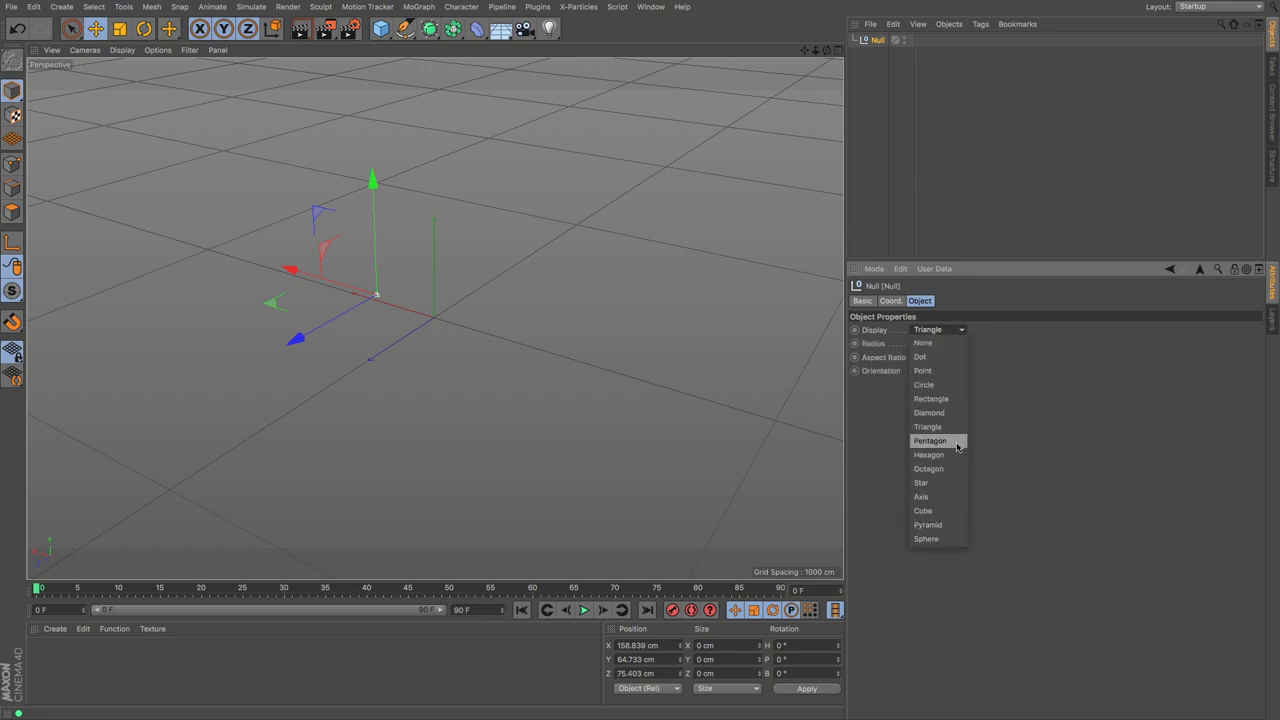
pyautogui.click(958, 441)
pyautogui.click(938, 331)
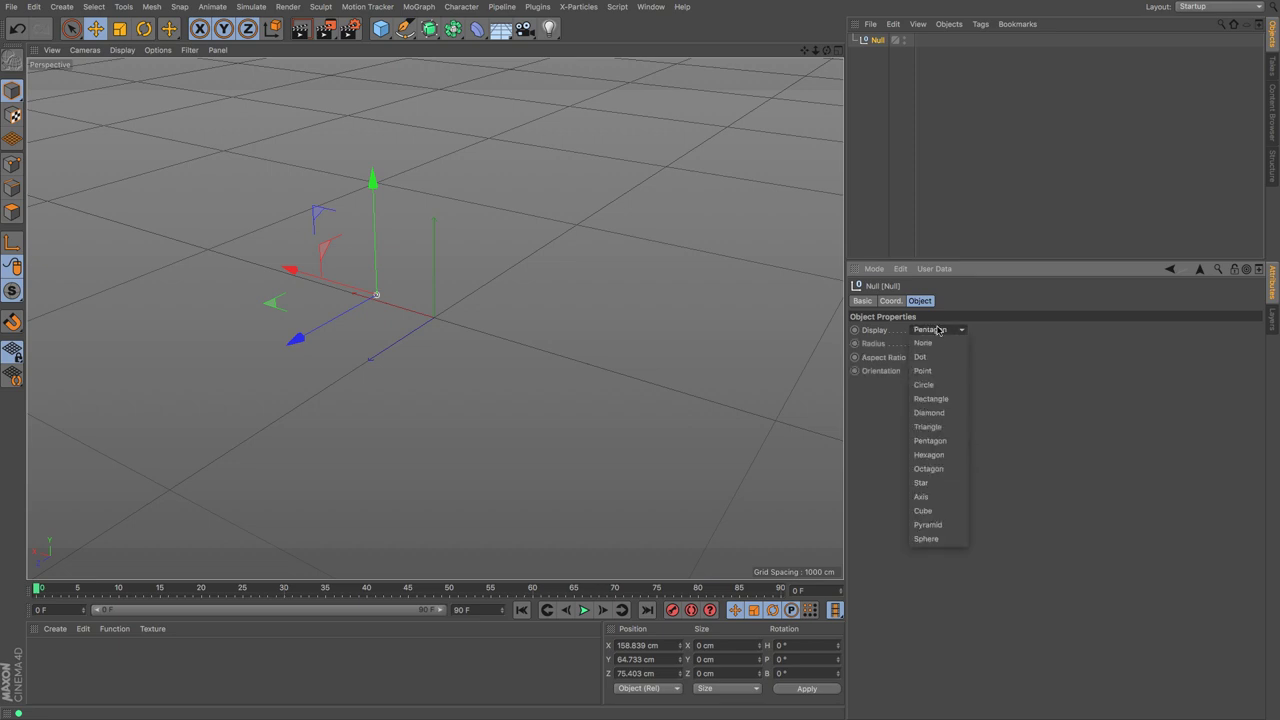
pyautogui.click(936, 528)
# Set the null's display radius to 32 cm and view its pyramid marker from another angle.
pyautogui.press('s')
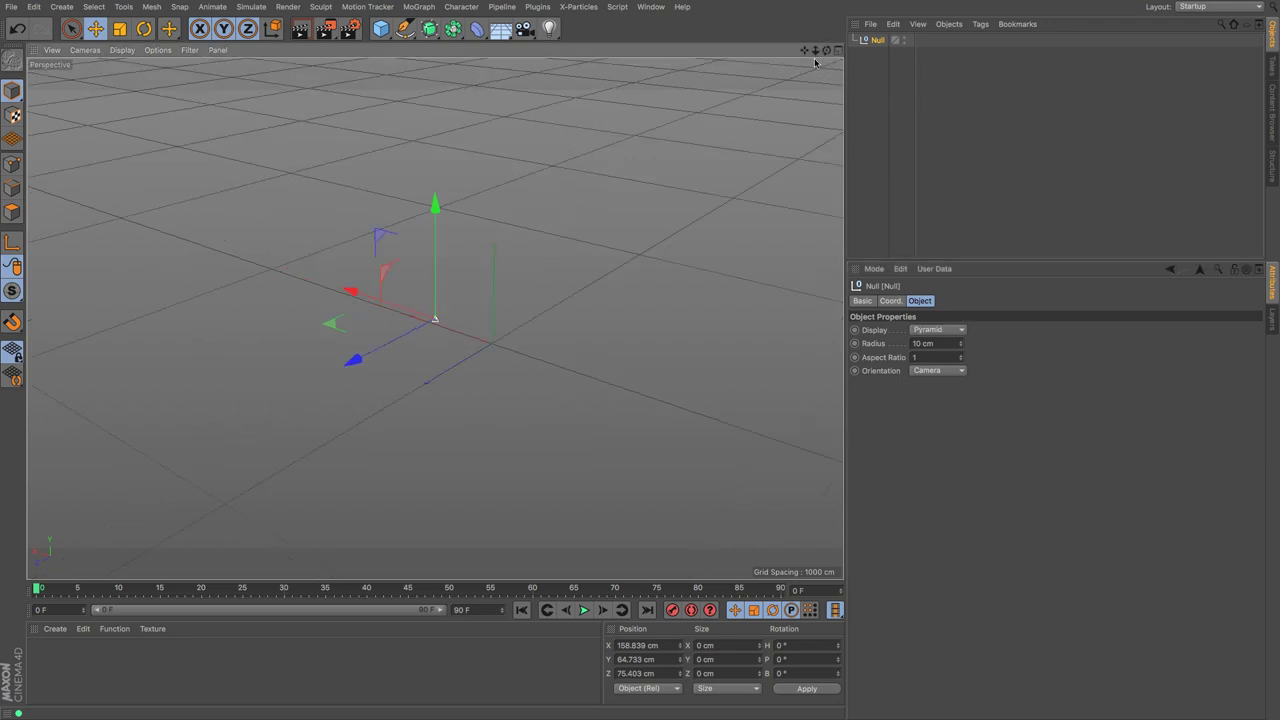
pyautogui.moveTo(815, 51); pyautogui.dragTo(892, 51)
pyautogui.moveTo(961, 344); pyautogui.dragTo(961, 310)
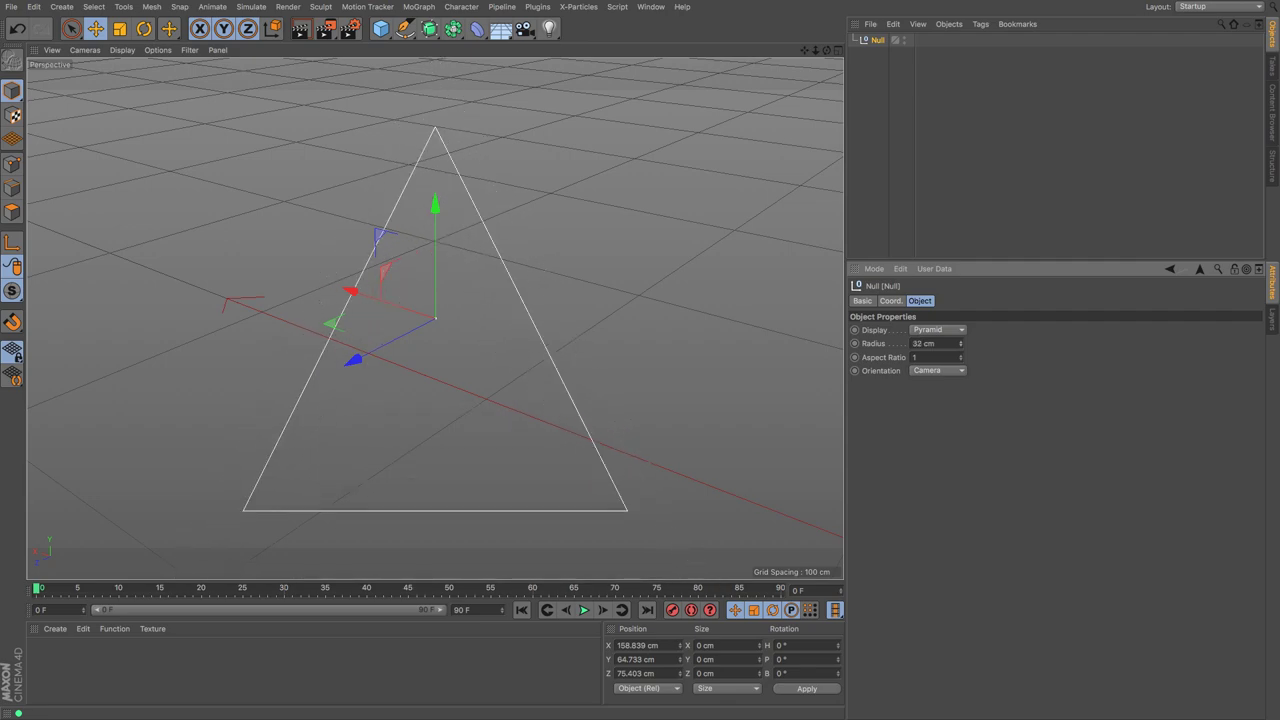
pyautogui.moveTo(815, 50); pyautogui.dragTo(974, 51)
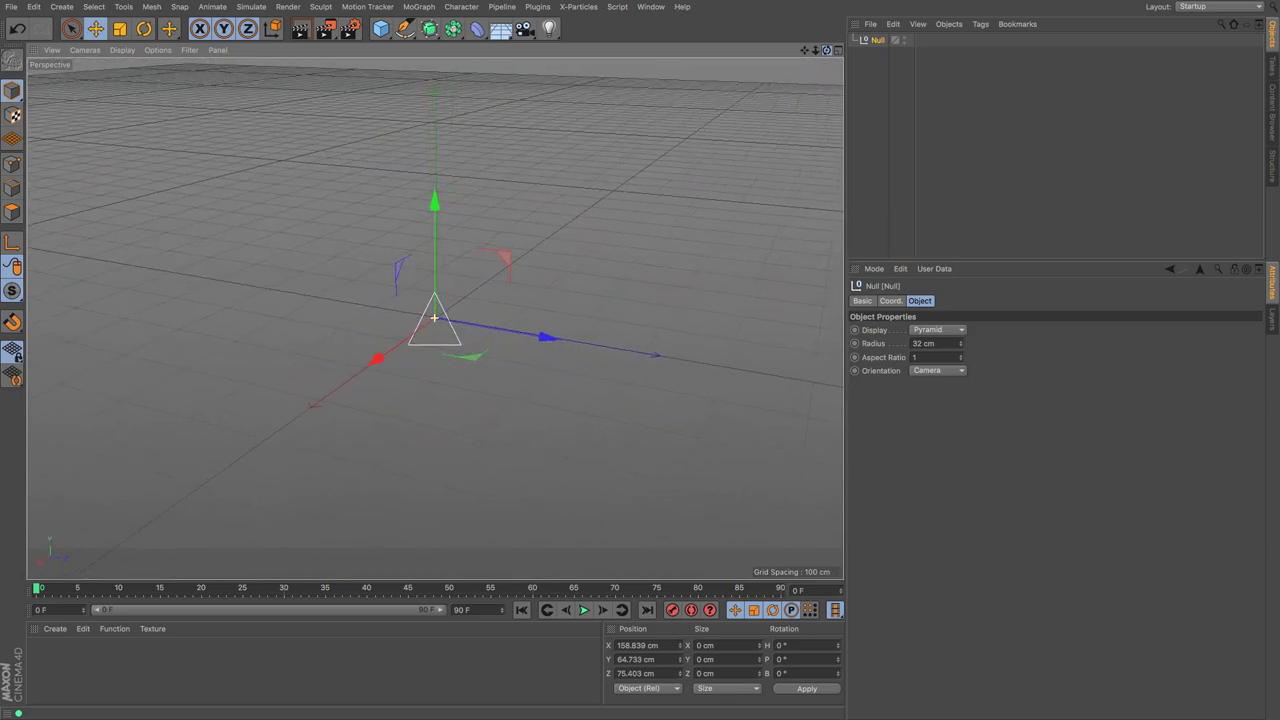
pyautogui.moveTo(840, 58); pyautogui.dragTo(840, 60)
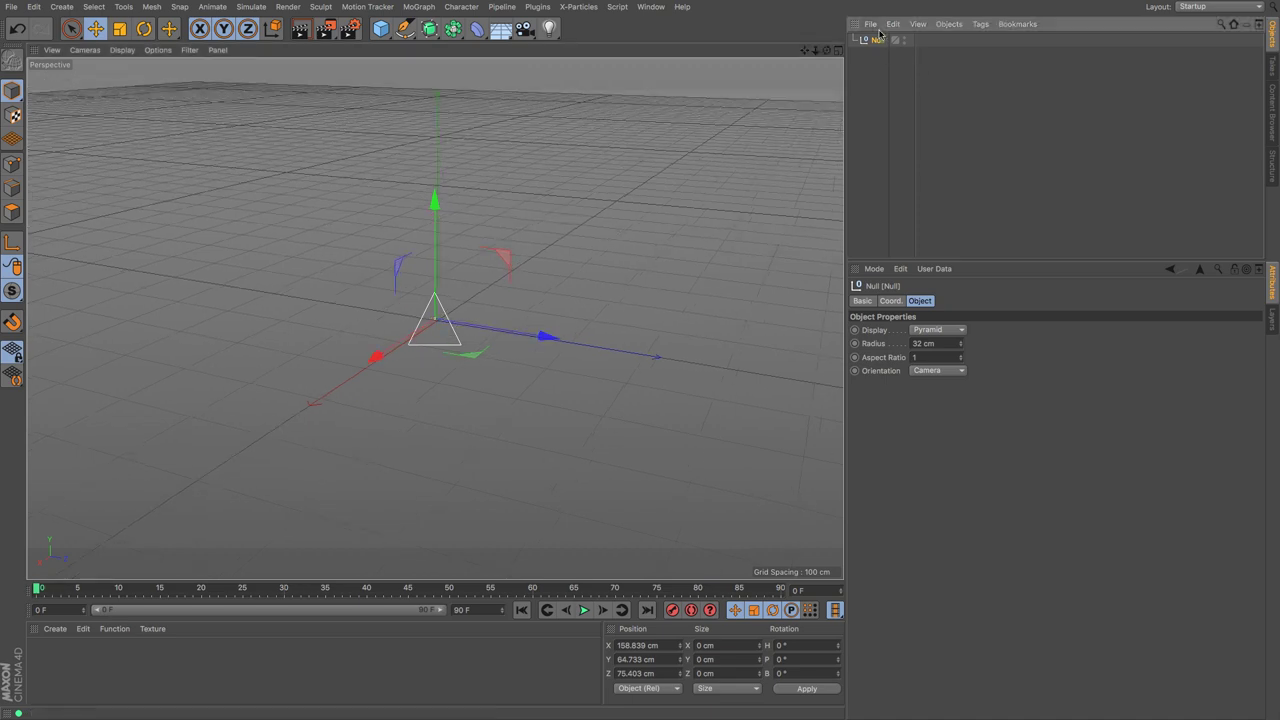
# Delete the null and add a relief object to the empty scene.
pyautogui.press('Delete')
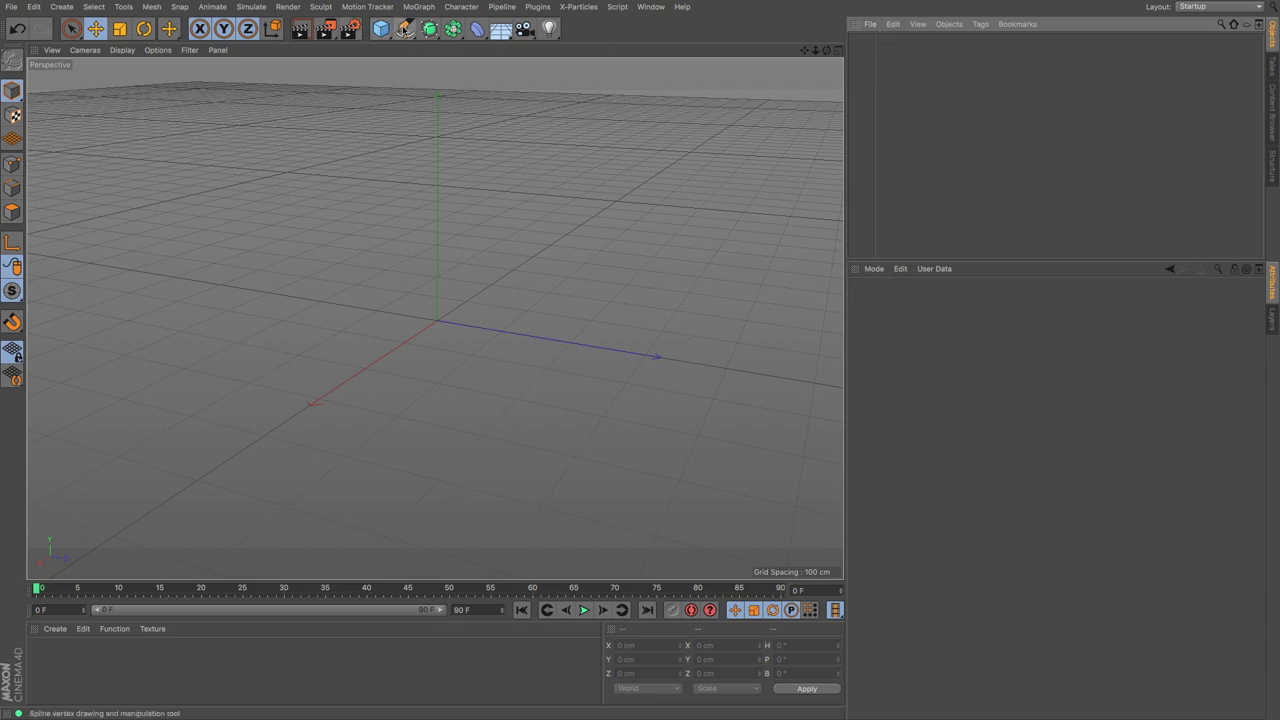
pyautogui.click(381, 28)
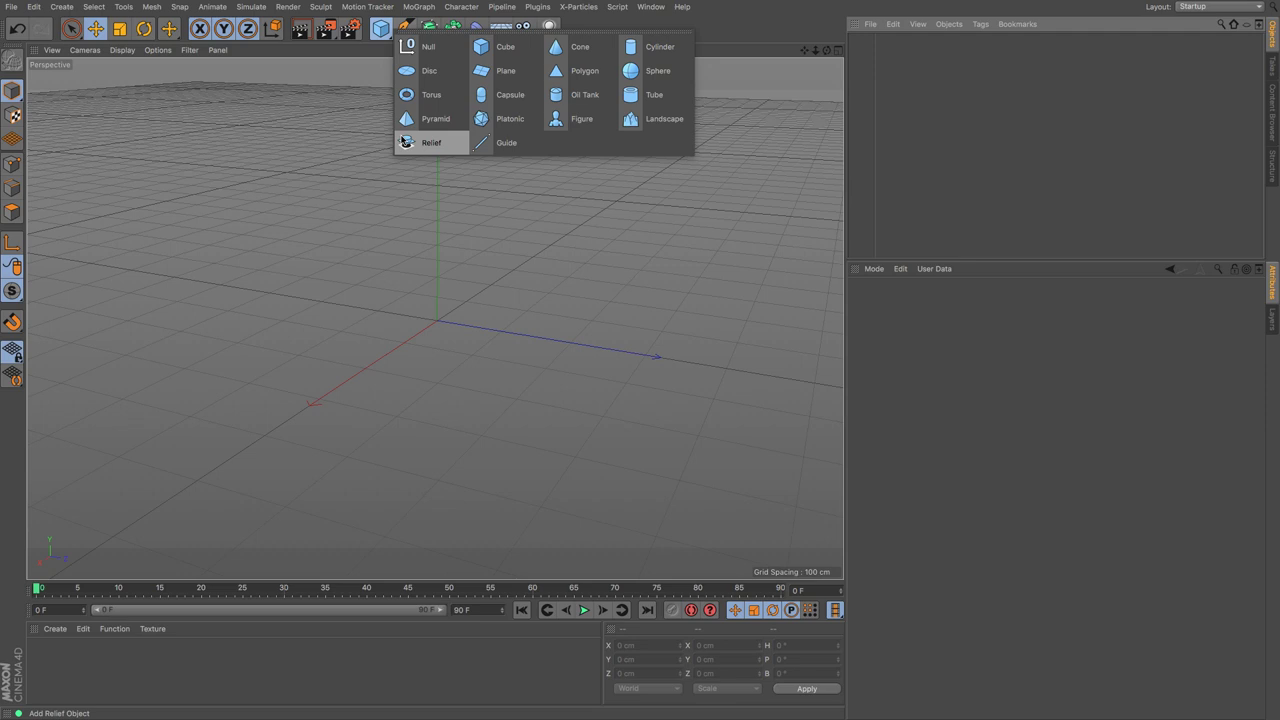
pyautogui.click(404, 141)
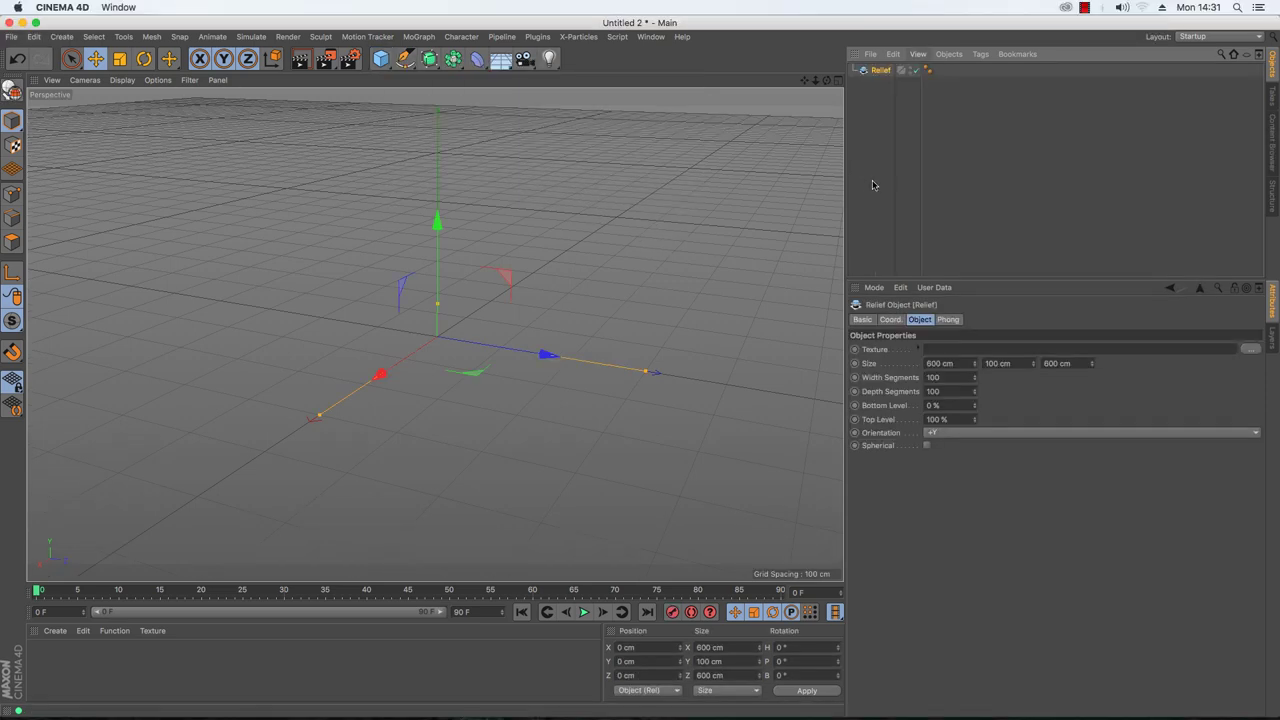
# Load the image "Screen Shot 2017-03-20 at 14.52.39.png" from the Desktop as the relief's texture.
pyautogui.click(1250, 350)
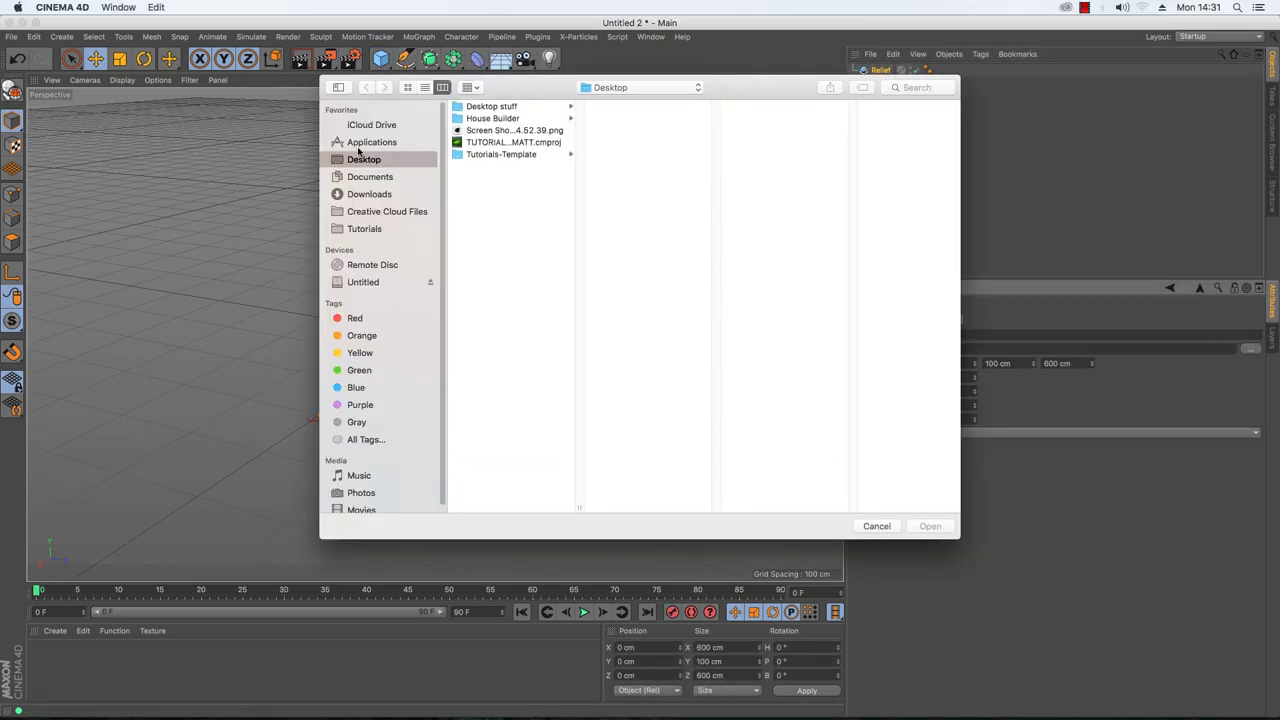
pyautogui.click(488, 142)
pyautogui.click(491, 130)
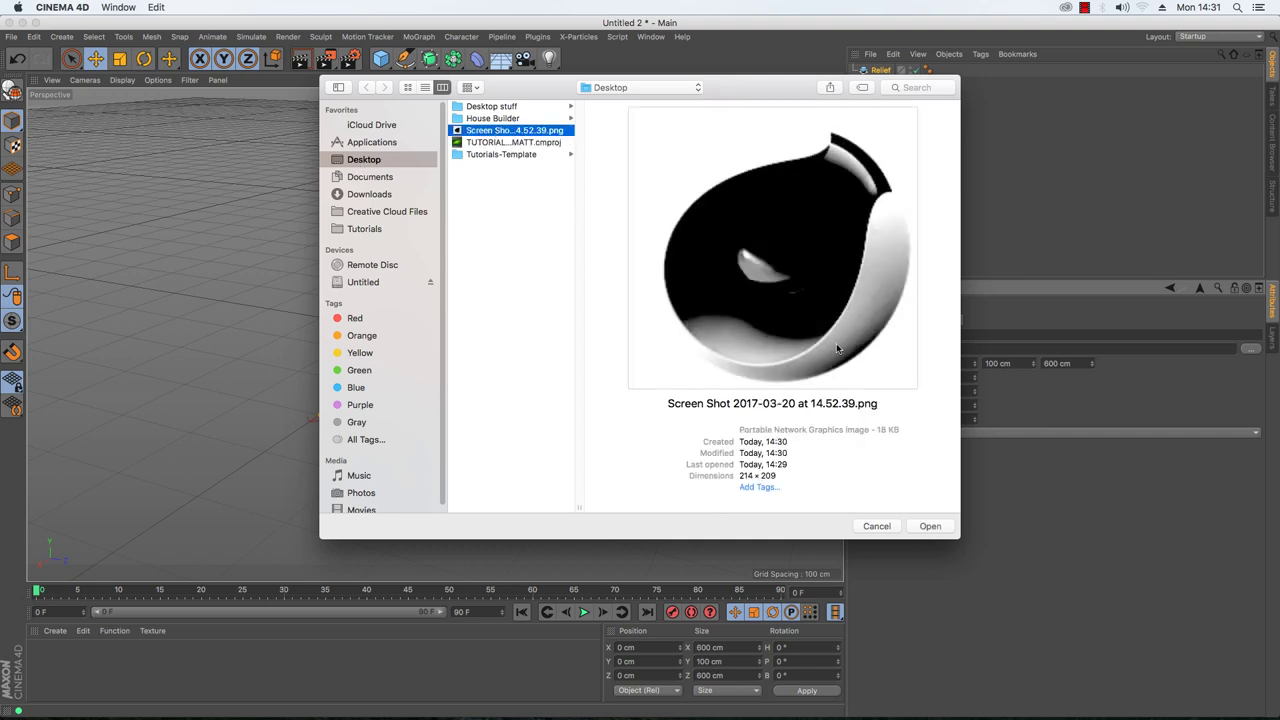
pyautogui.click(924, 527)
pyautogui.click(736, 248)
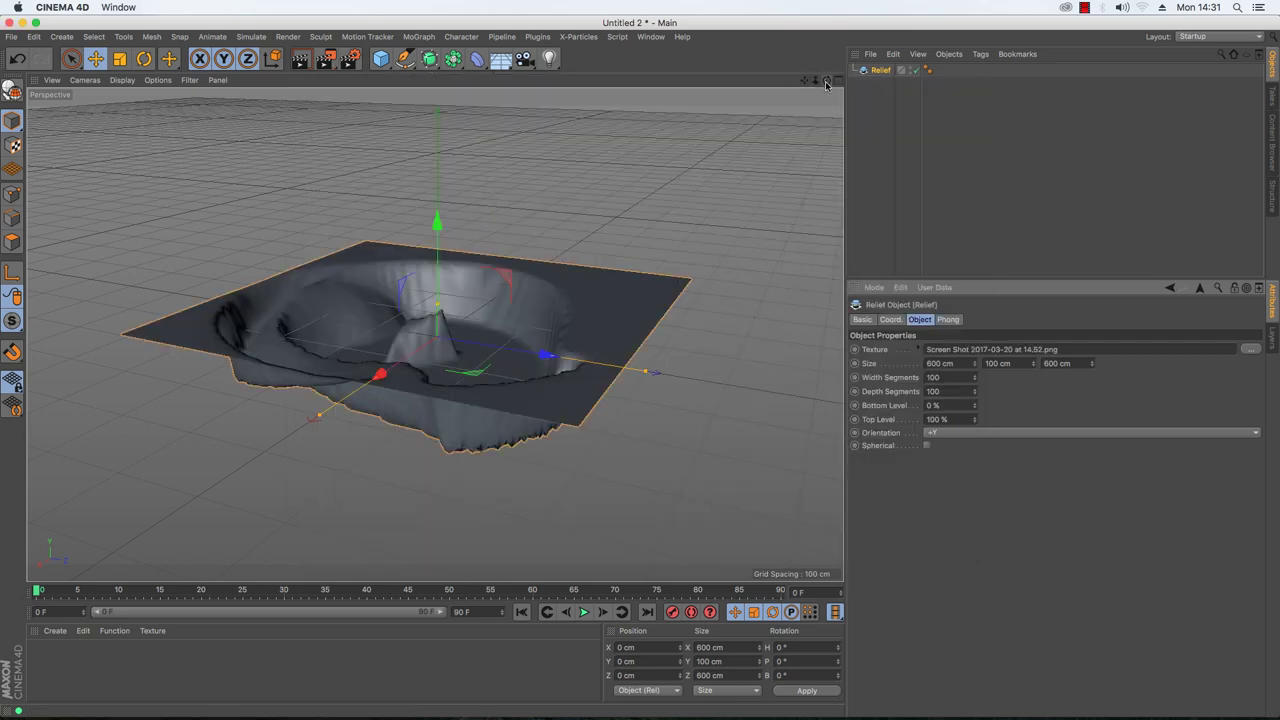
# Set the relief's height to 73 cm, width segments to 189, depth segments to 345, bottom level to 71% and top level to 80%.
pyautogui.moveTo(827, 80); pyautogui.dragTo(668, 80)
pyautogui.moveTo(434, 334); pyautogui.dragTo(826, 84)
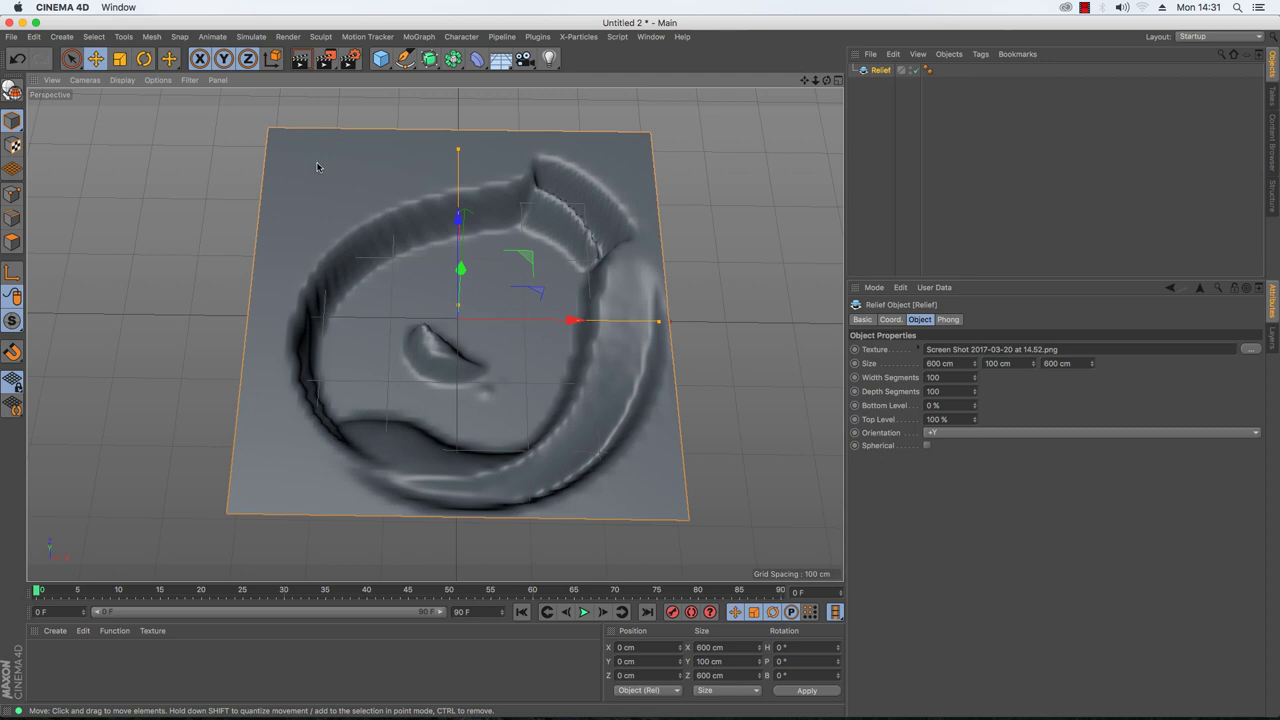
pyautogui.moveTo(1034, 366); pyautogui.dragTo(975, 290)
pyautogui.moveTo(977, 397); pyautogui.dragTo(976, 440)
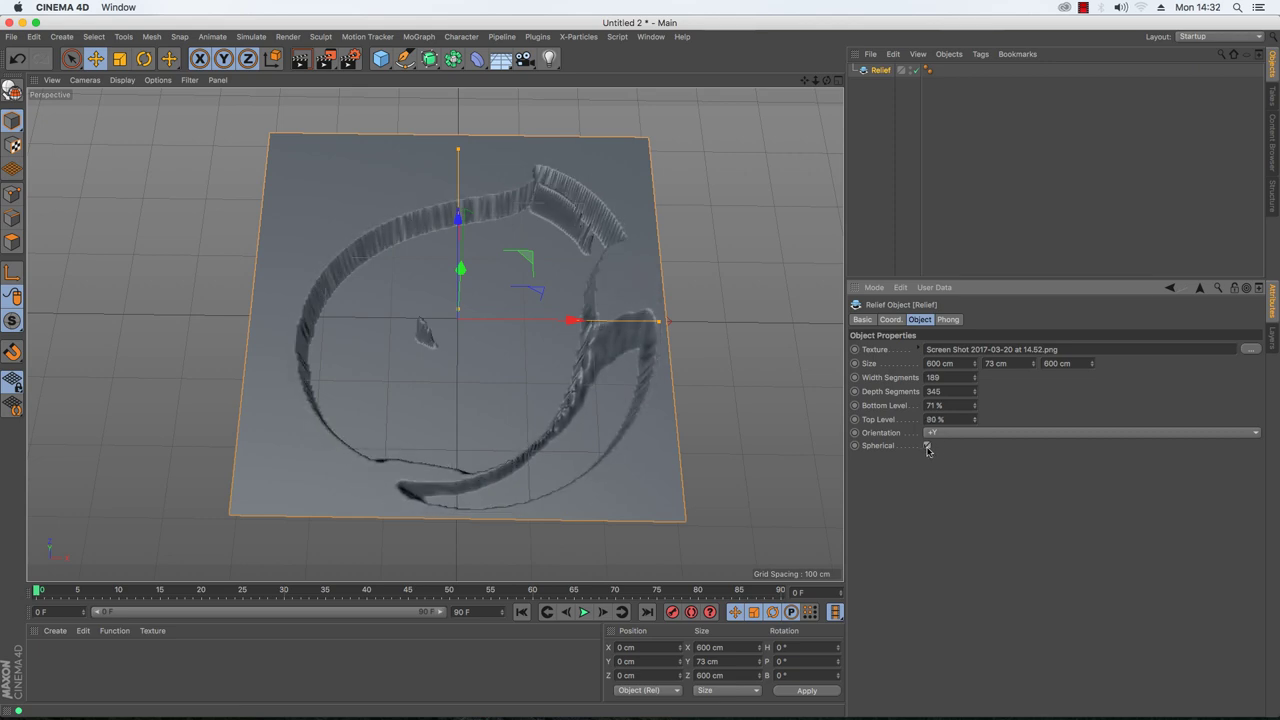
# Try the relief's Spherical option, inspect the shape from several angles, and turn the option off again.
pyautogui.click(927, 446)
pyautogui.moveTo(815, 80); pyautogui.dragTo(825, 30)
pyautogui.moveTo(434, 334); pyautogui.dragTo(926, 555)
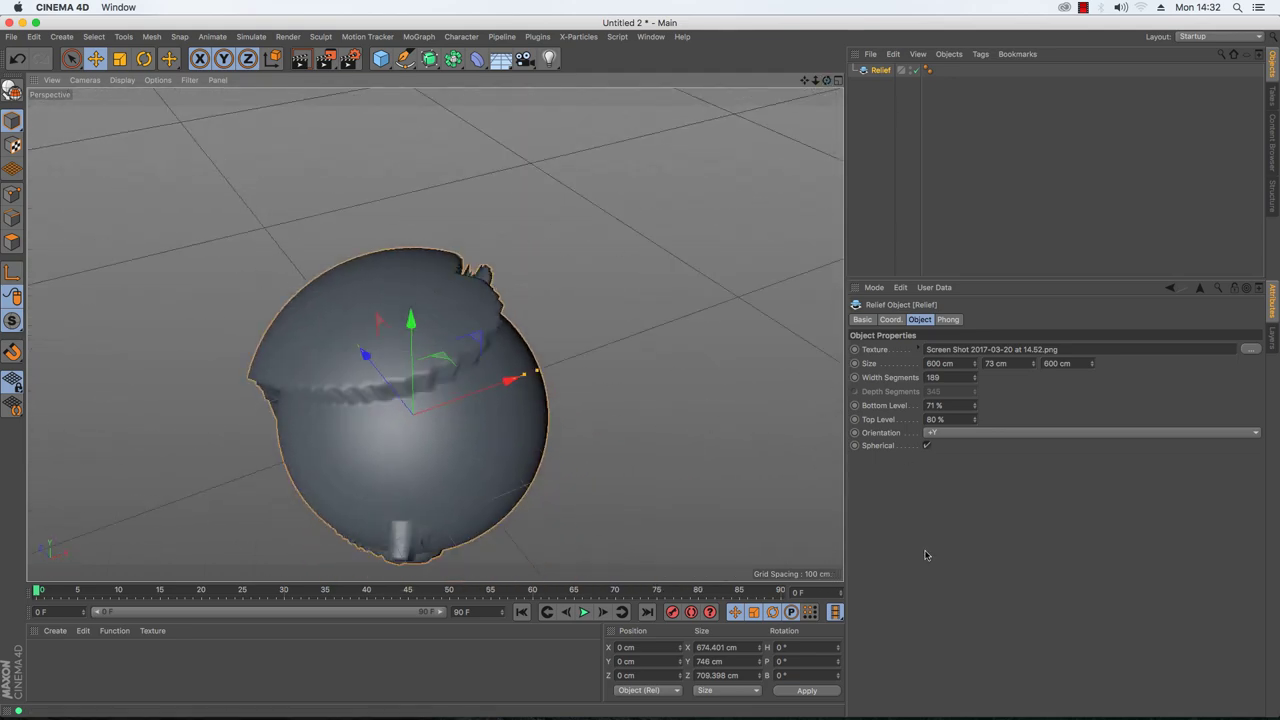
pyautogui.click(927, 445)
pyautogui.moveTo(805, 81); pyautogui.dragTo(435, 333)
pyautogui.moveTo(827, 81); pyautogui.dragTo(434, 334)
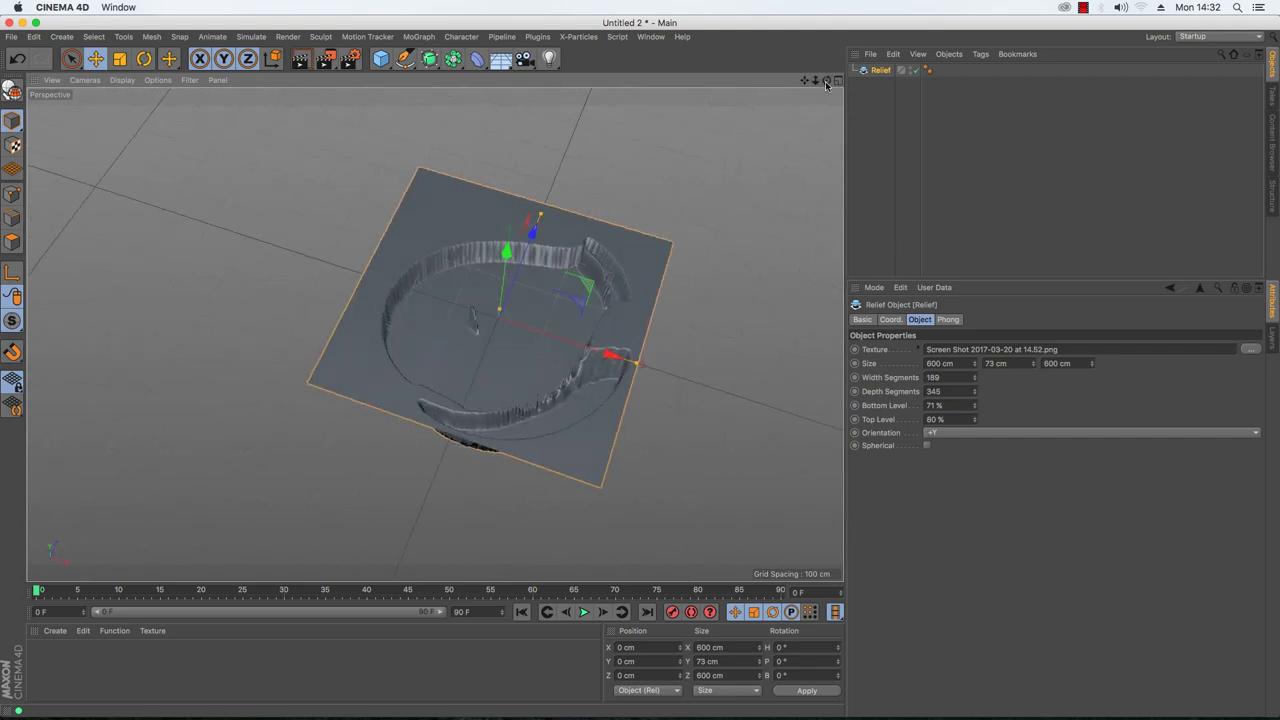